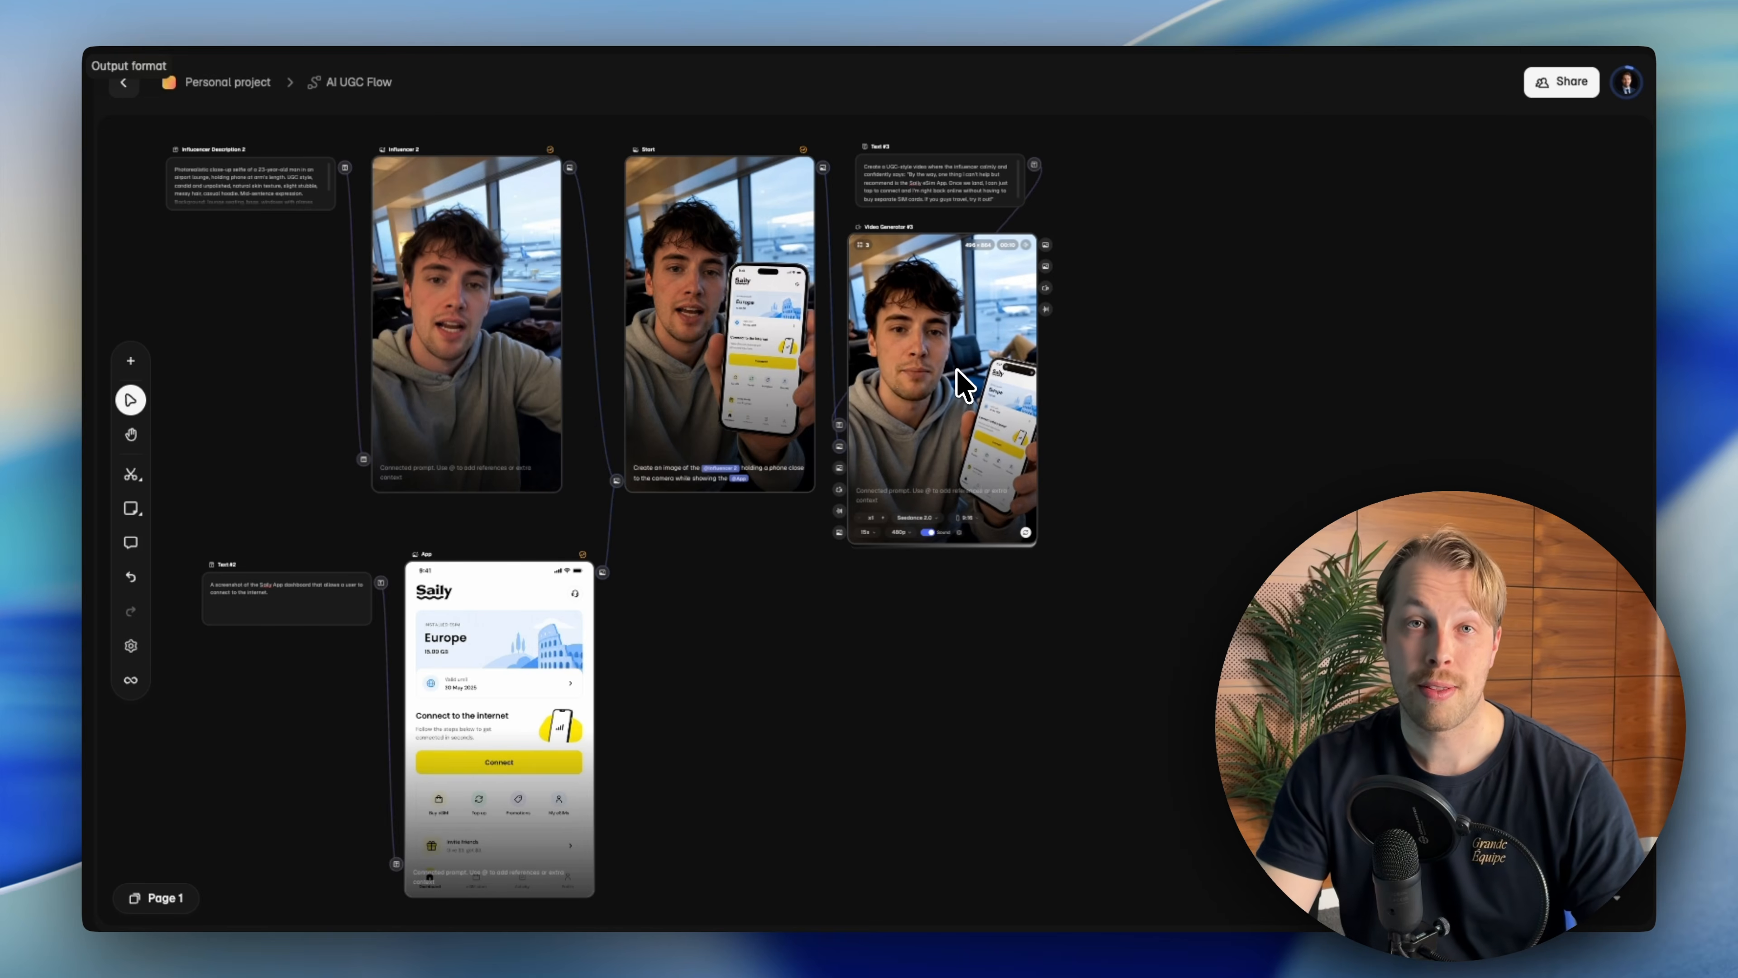
Examine the finished AI UGC flow, from the influencer description and app image nodes through to the video generator
{"action": "scroll", "coordinate": [677, 537], "scroll_direction": "up", "scroll_amount": 1}
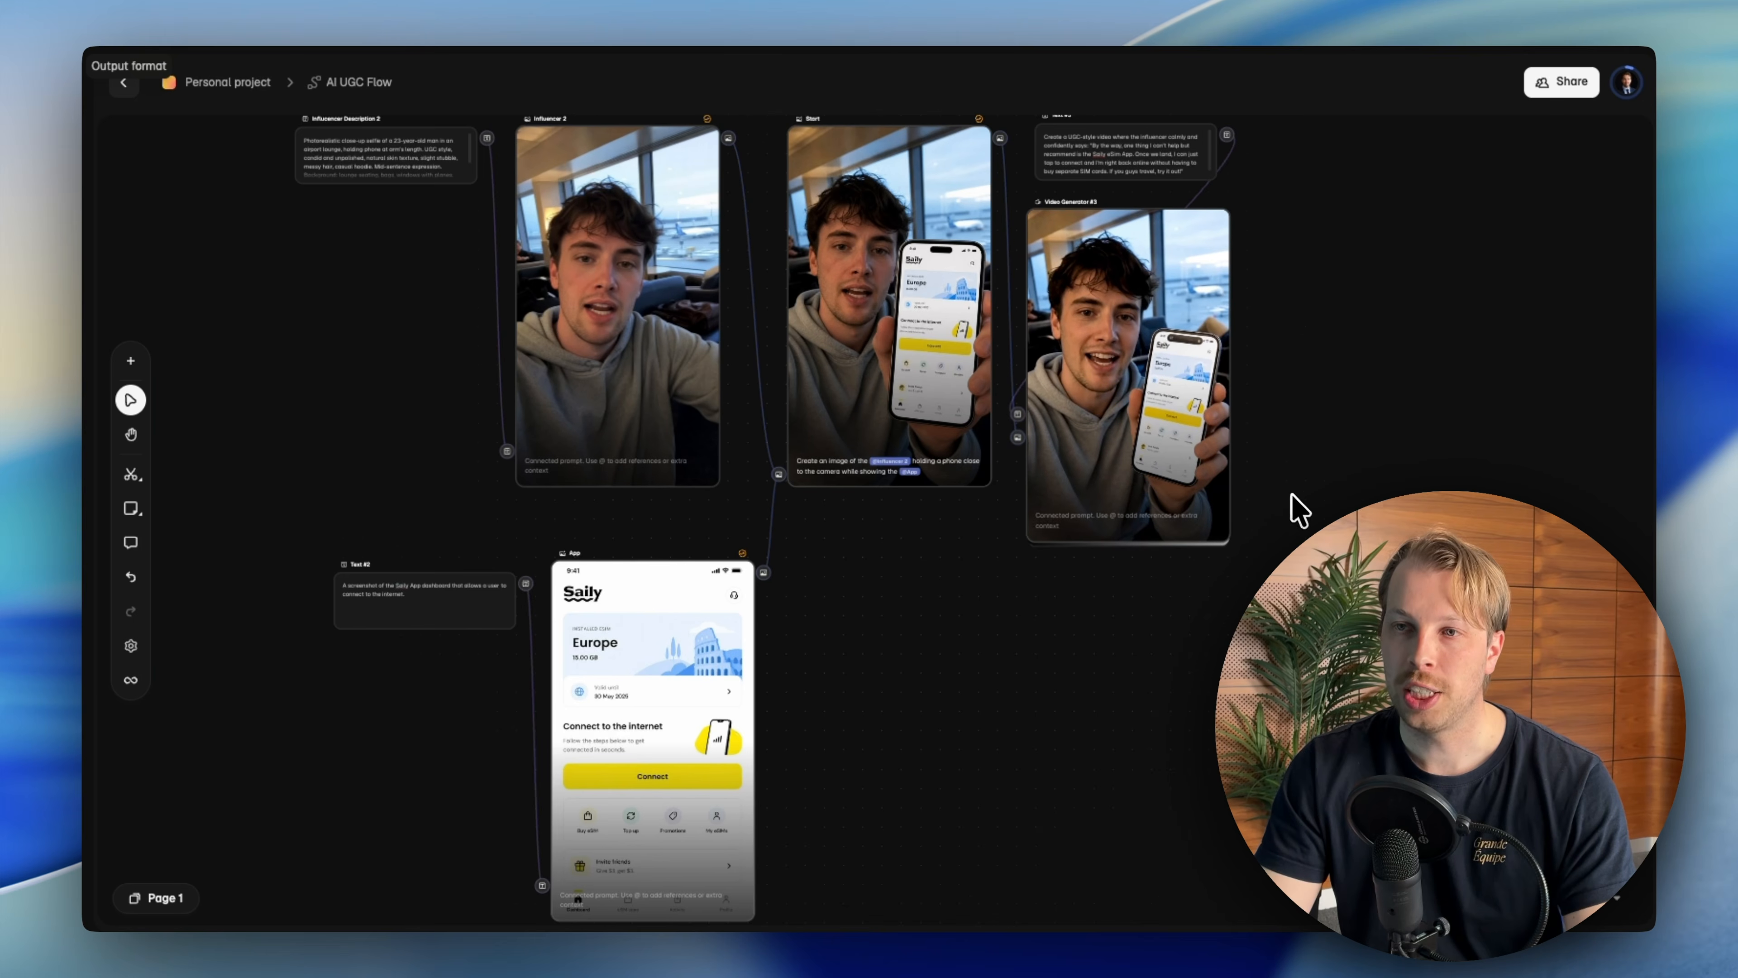
{"action": "scroll", "coordinate": [1300, 510], "scroll_direction": "up", "scroll_amount": 2}
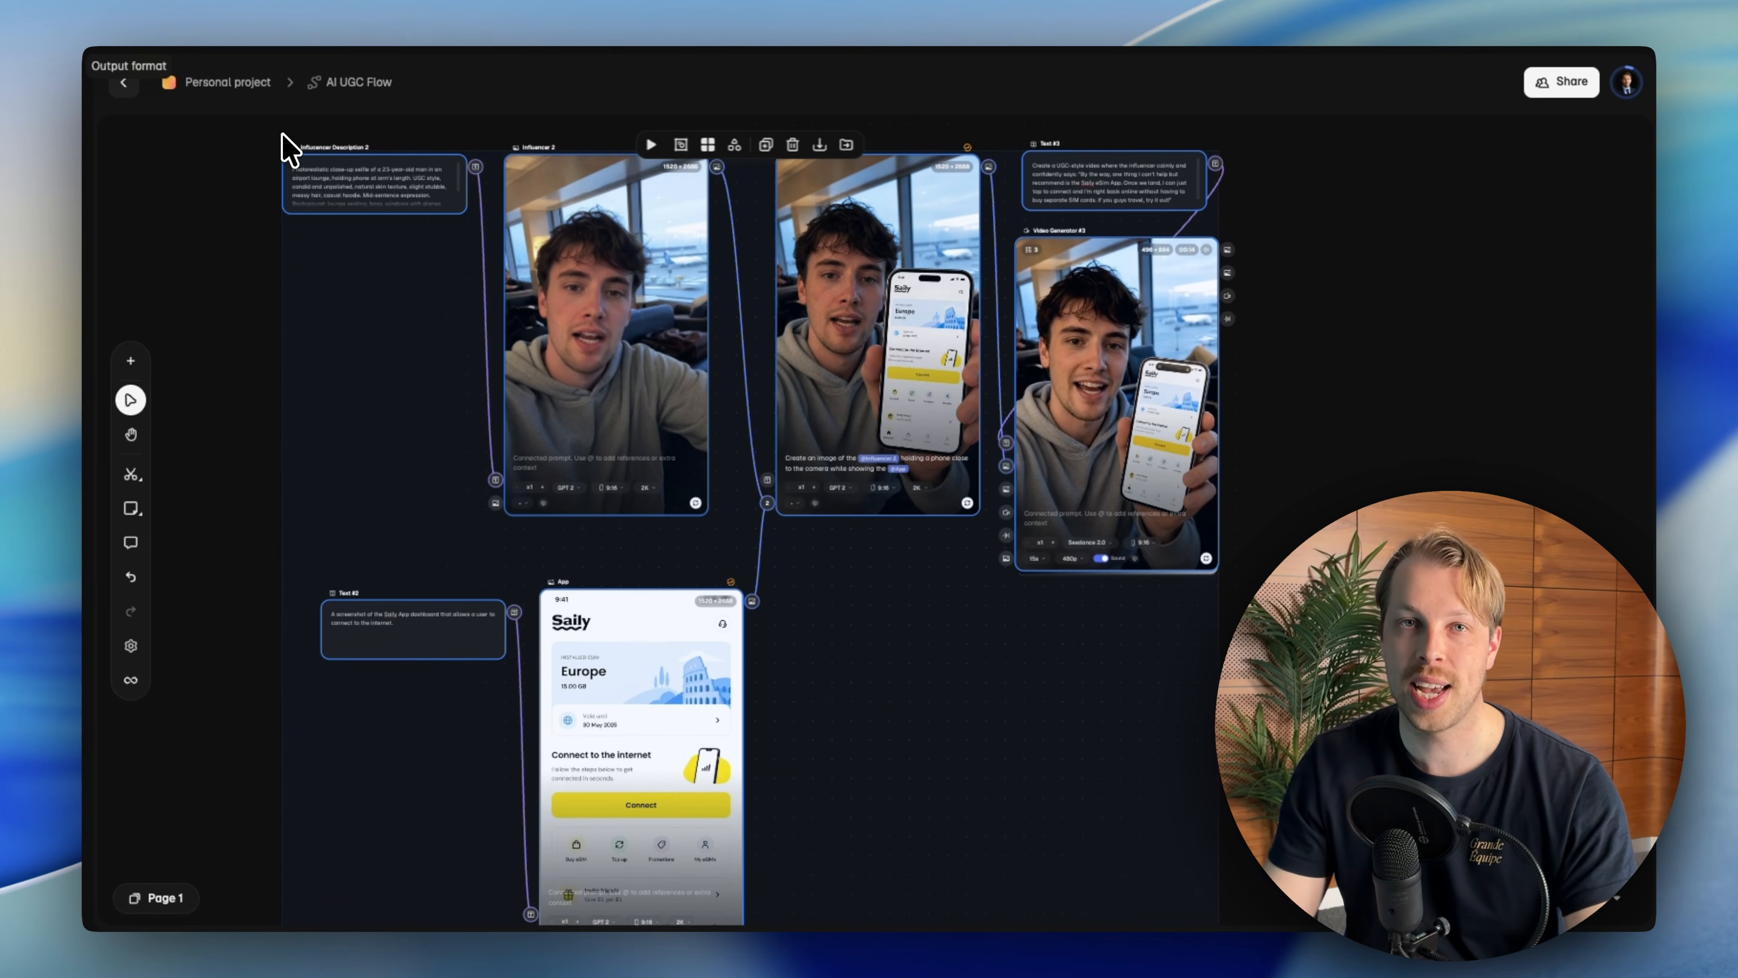
{"action": "left_click", "coordinate": [282, 134]}
{"action": "scroll", "coordinate": [1319, 420], "scroll_direction": "up", "scroll_amount": 1}
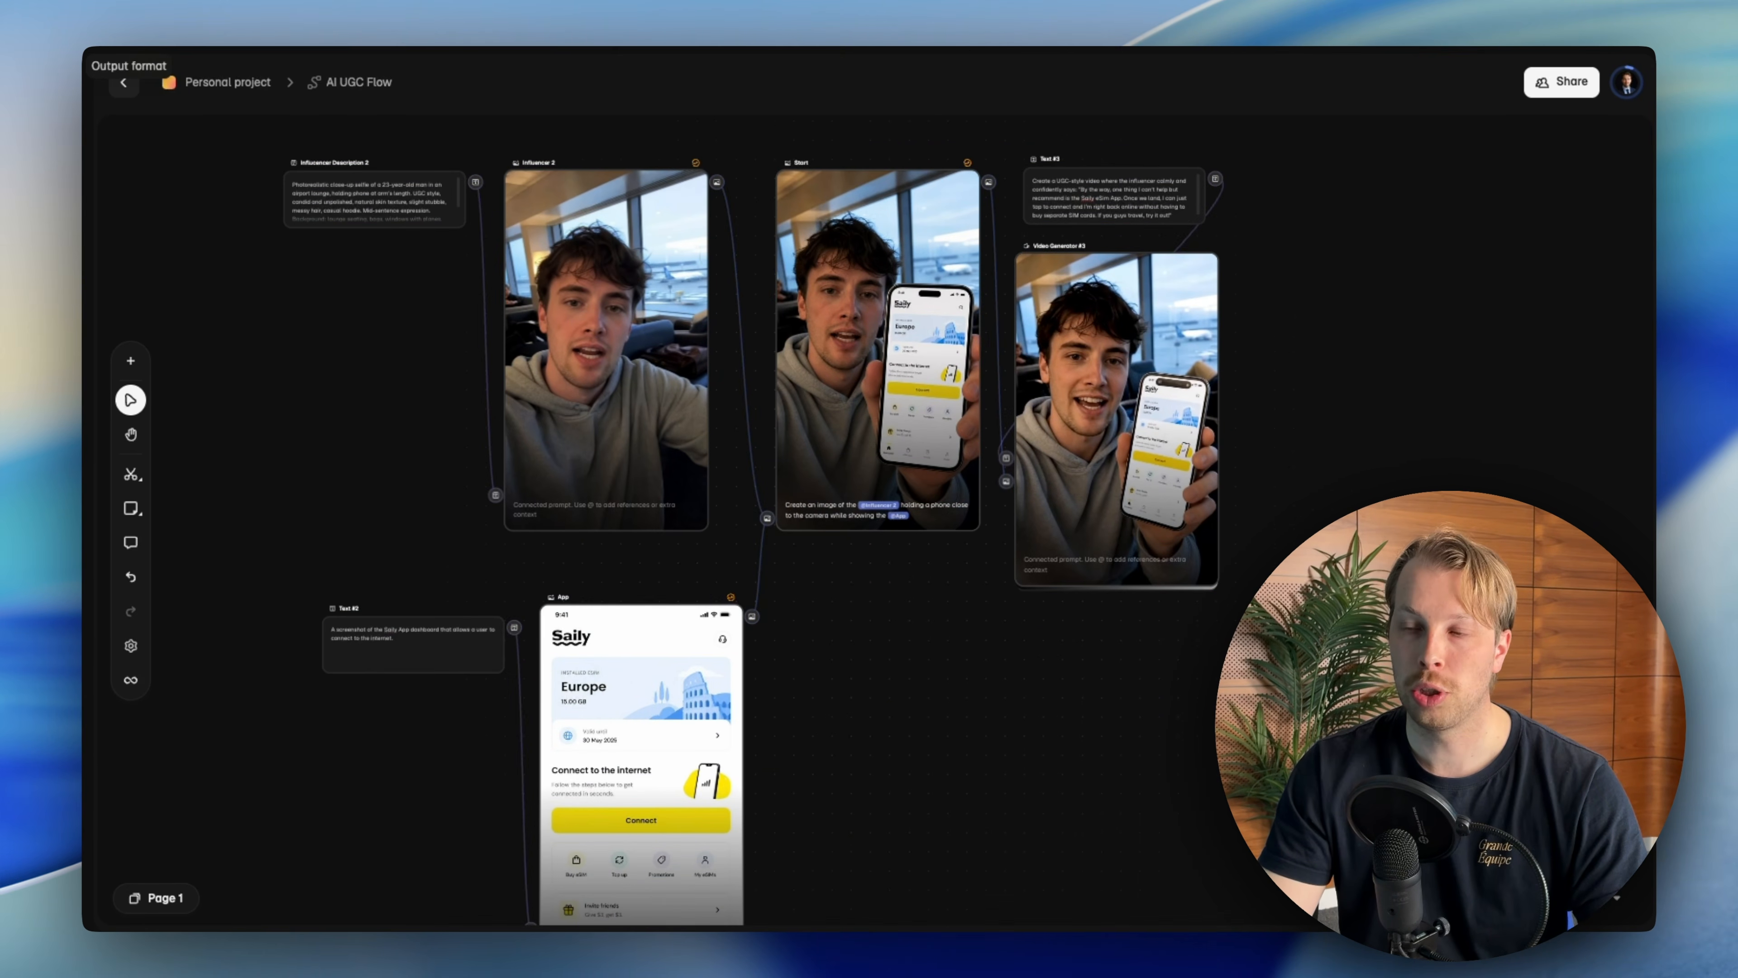
{"action": "key", "text": "ctrl+a"}
{"action": "left_click", "coordinate": [1374, 477]}
{"action": "left_click_drag", "start_coordinate": [964, 343], "coordinate": [1197, 450]}
{"action": "left_click", "coordinate": [1232, 479]}
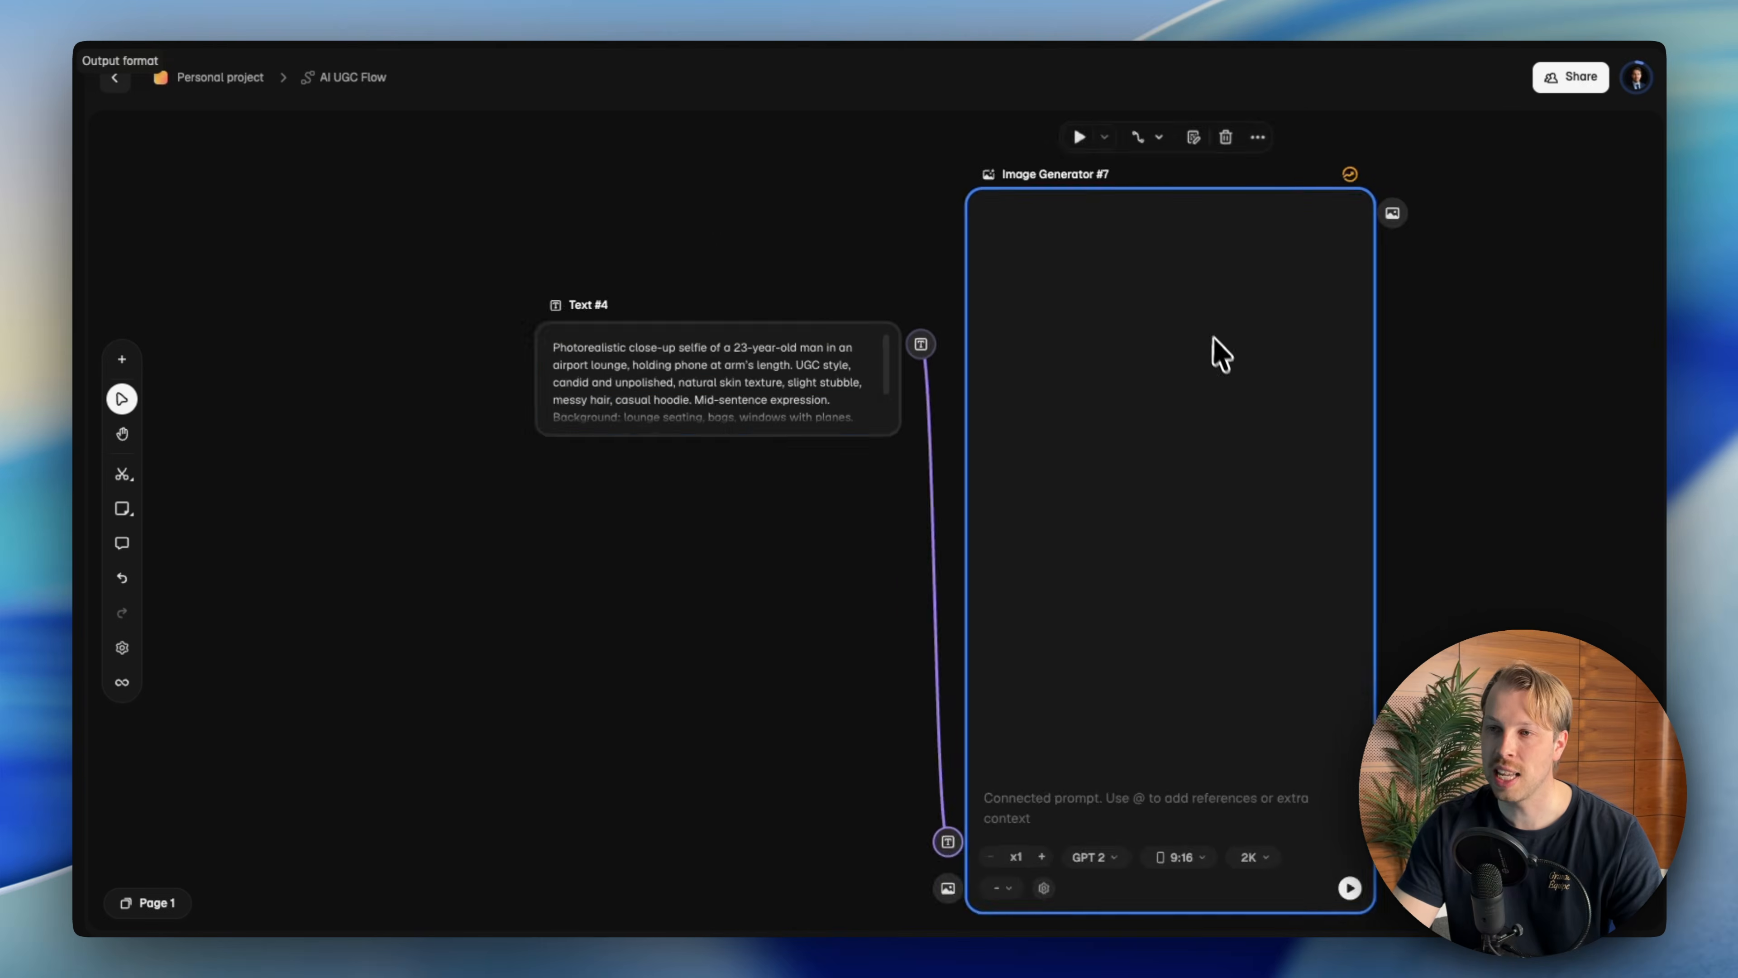
{"action": "scroll", "coordinate": [1213, 342], "scroll_direction": "down", "scroll_amount": 2}
{"action": "scroll", "coordinate": [1061, 768], "scroll_direction": "up", "scroll_amount": 5}
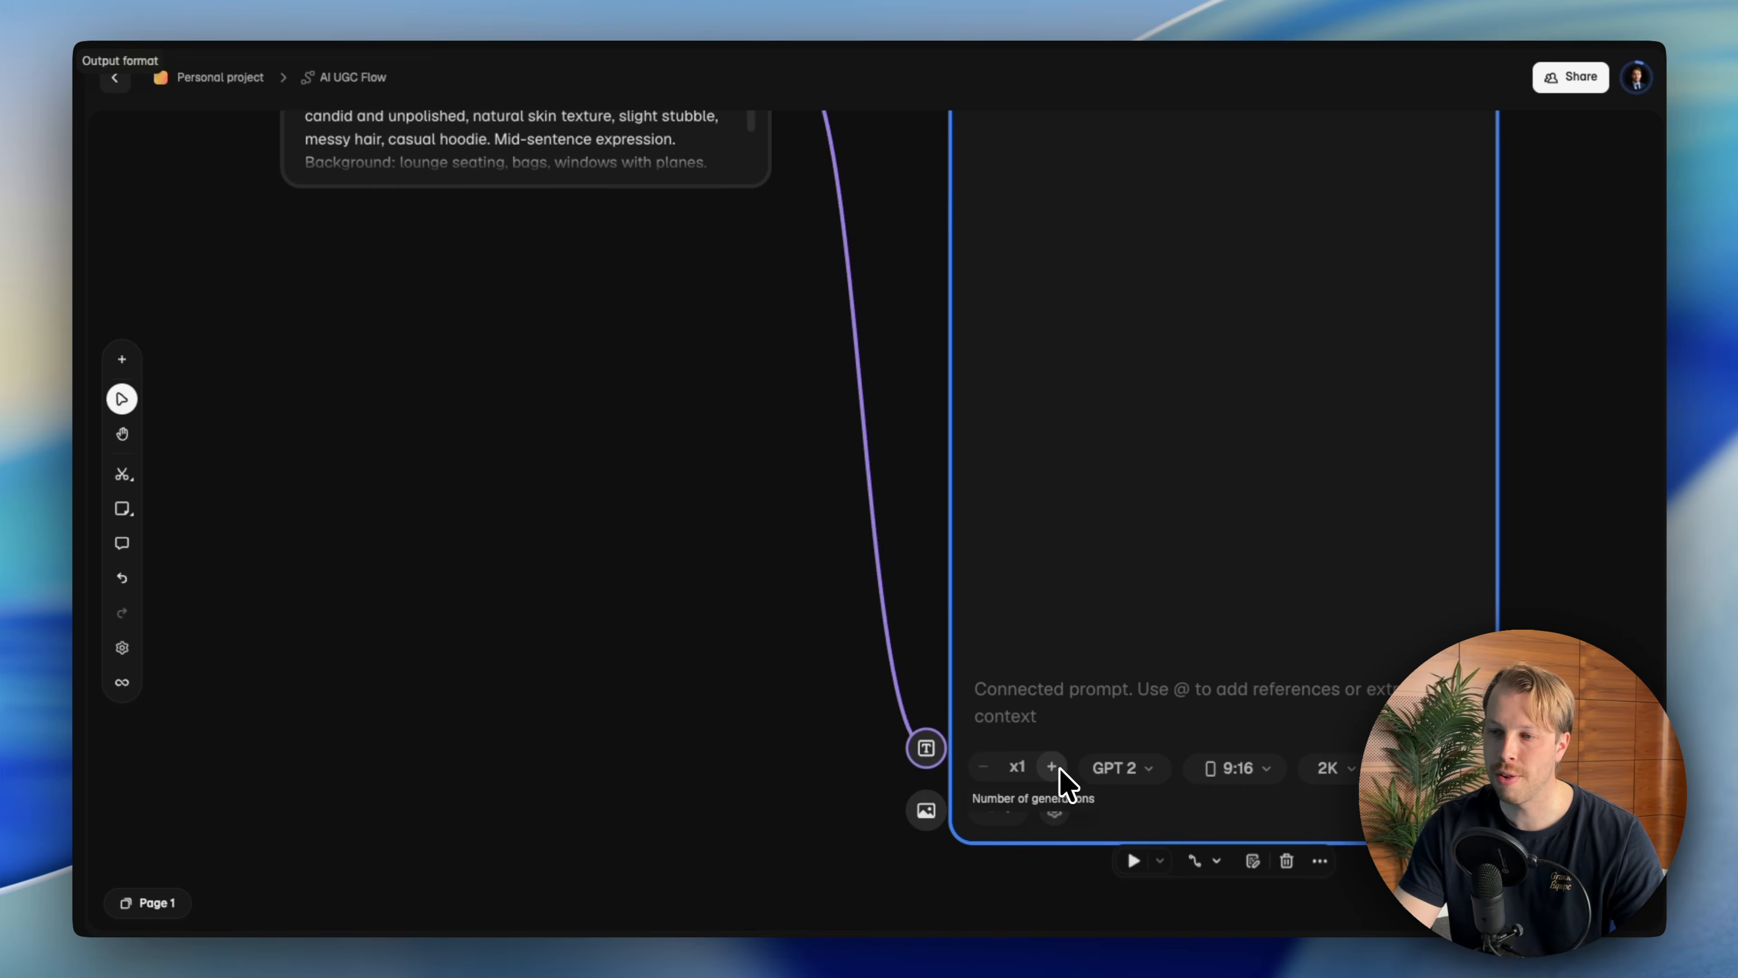
{"action": "left_click", "coordinate": [1115, 767]}
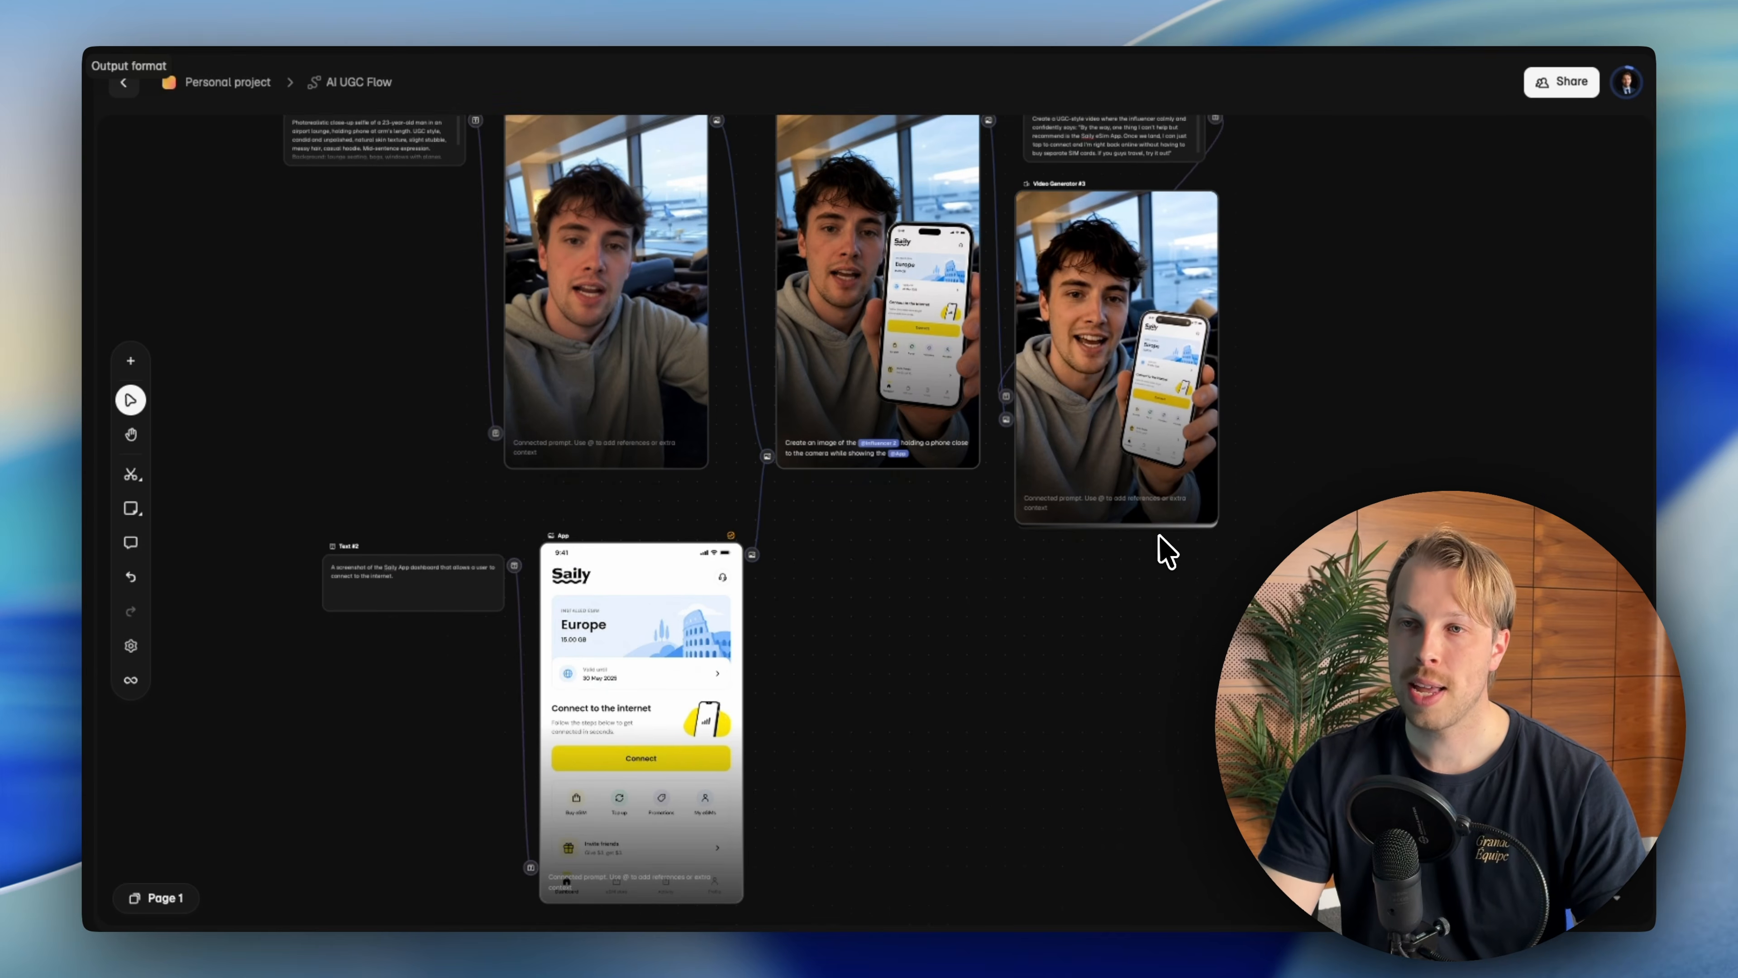
{"action": "scroll", "coordinate": [753, 521], "scroll_direction": "up", "scroll_amount": 2}
{"action": "key", "text": "ctrl+a"}
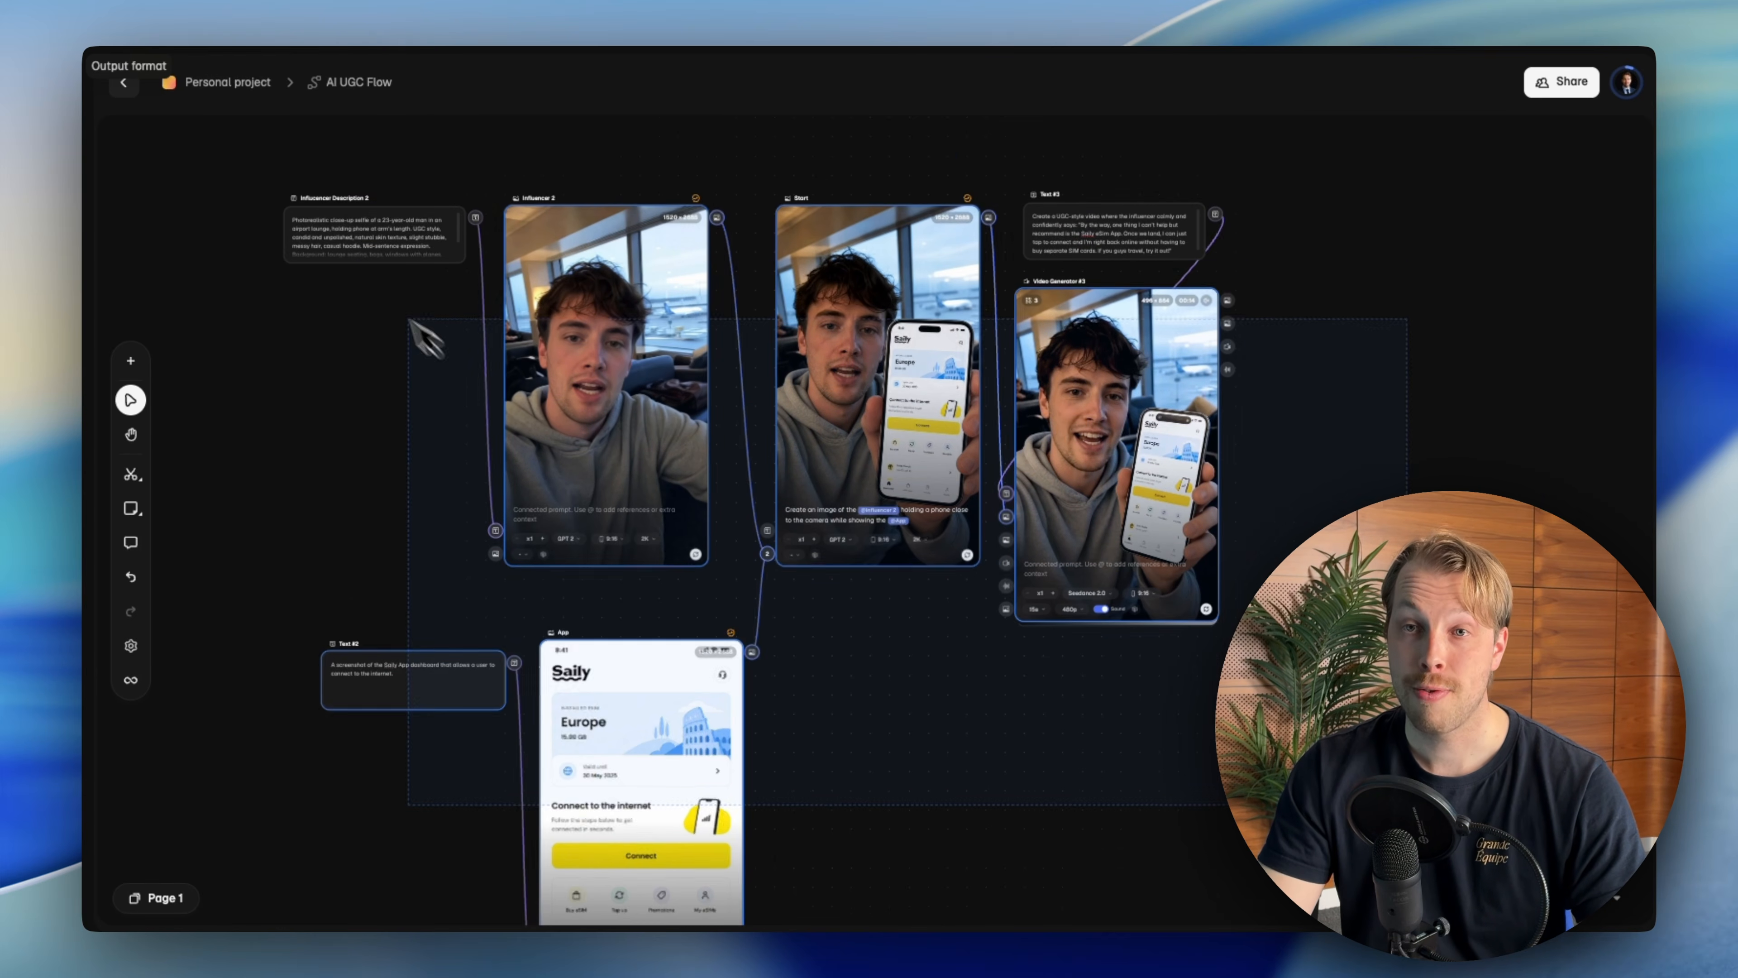
{"action": "left_click_drag", "start_coordinate": [214, 149], "coordinate": [1342, 815]}
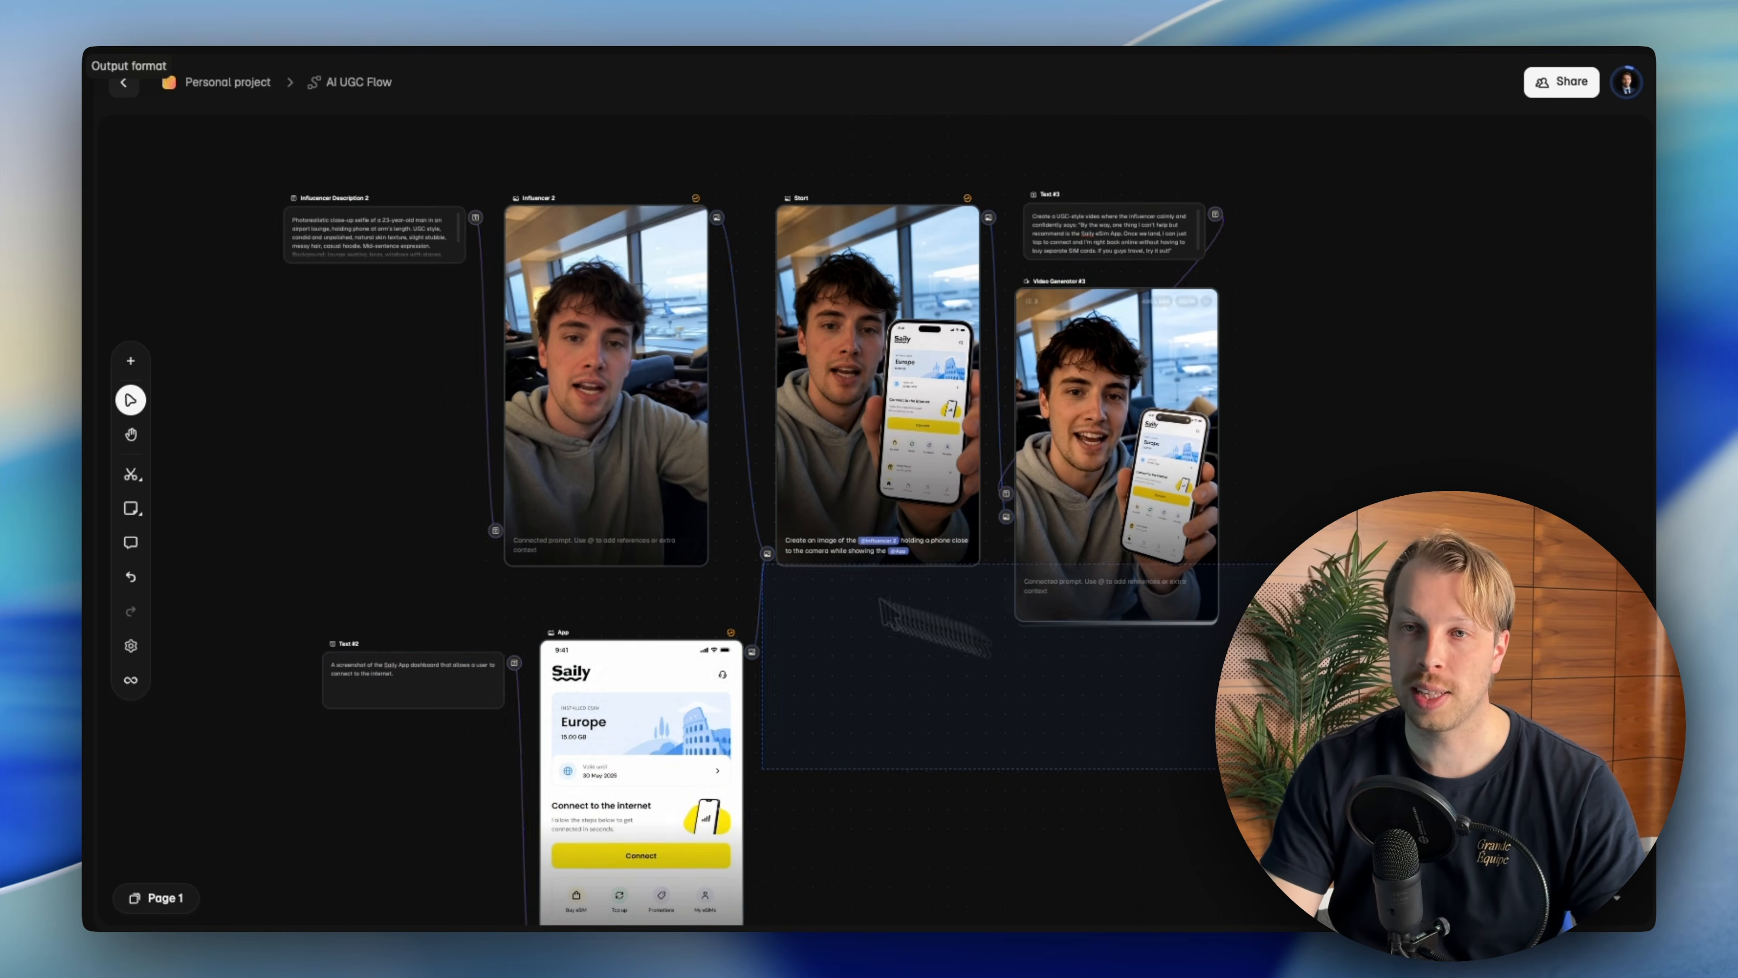
{"action": "left_click", "coordinate": [243, 181]}
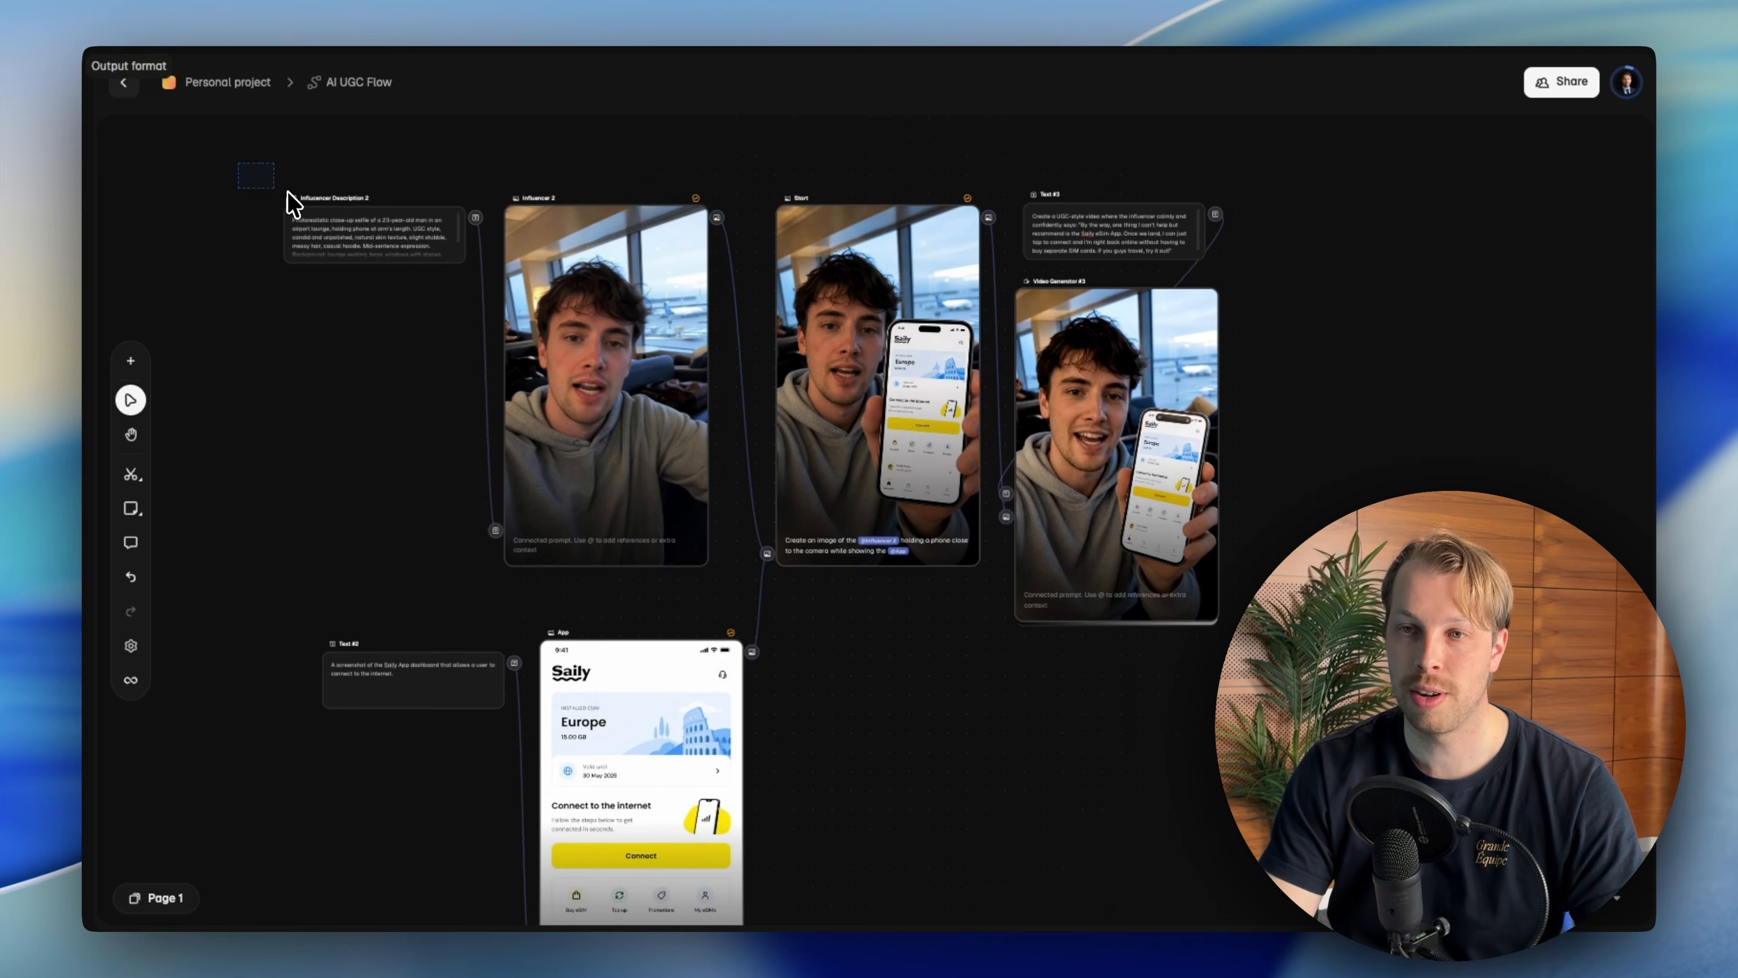
{"action": "scroll", "coordinate": [439, 477], "scroll_direction": "up", "scroll_amount": 3}
{"action": "scroll", "coordinate": [438, 477], "scroll_direction": "down", "scroll_amount": 10}
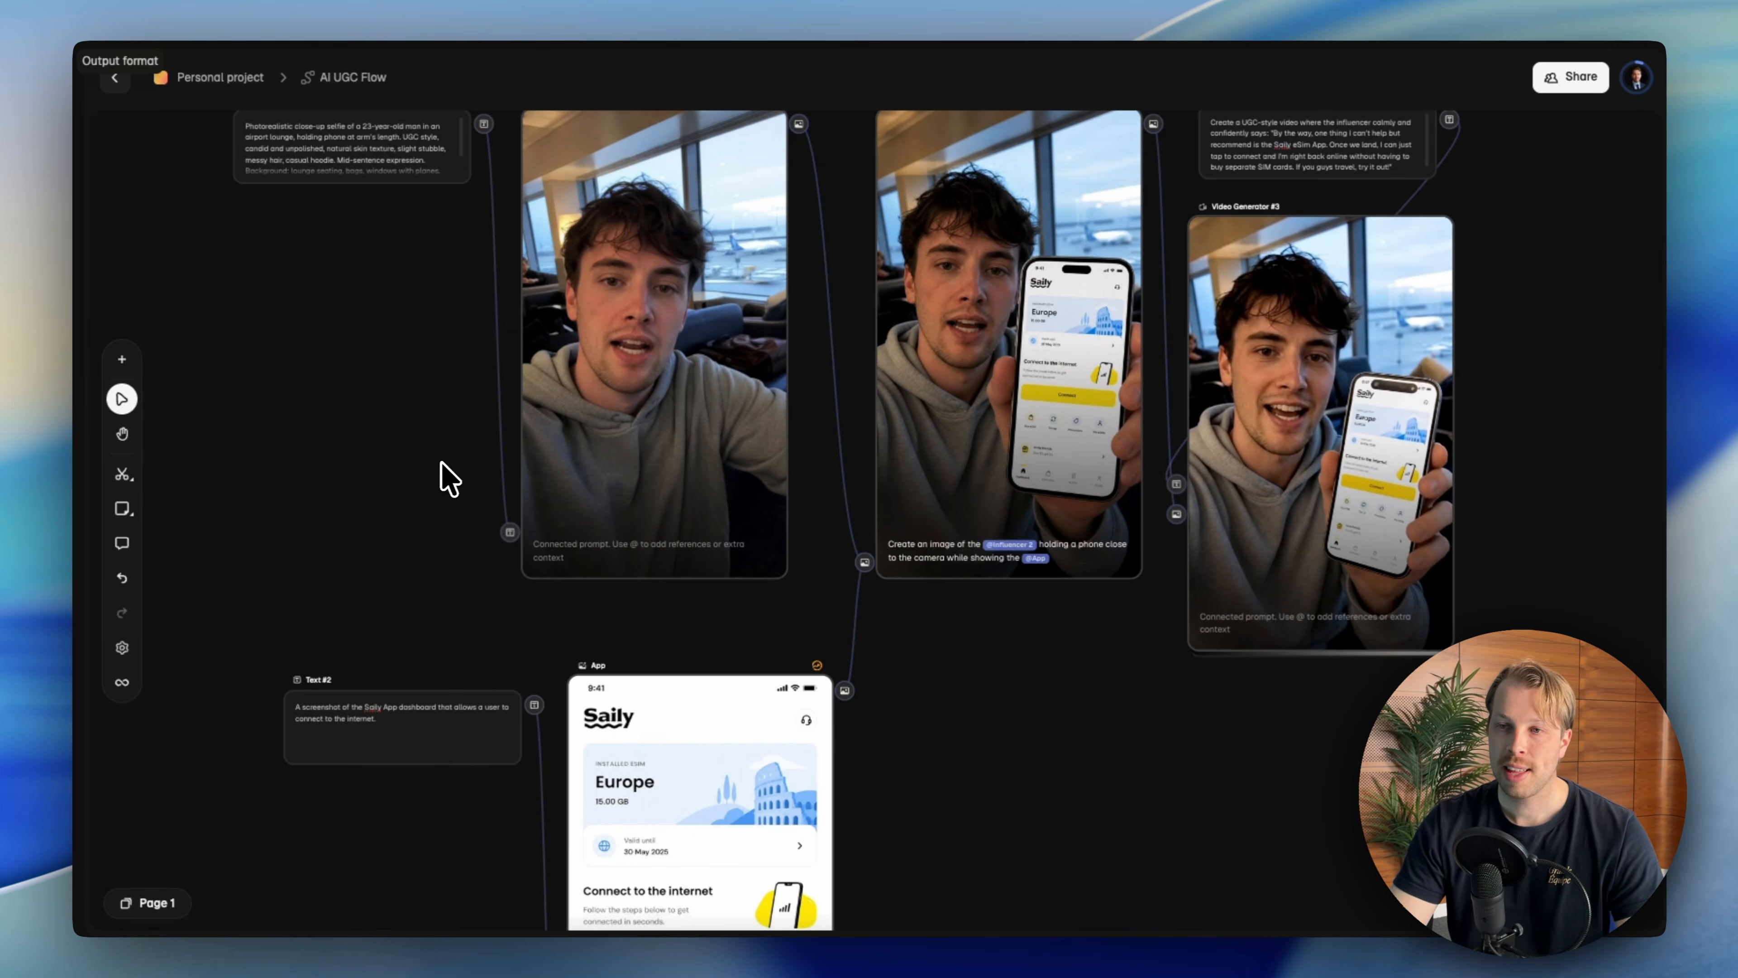
{"action": "scroll", "coordinate": [514, 500], "scroll_direction": "down", "scroll_amount": 10}
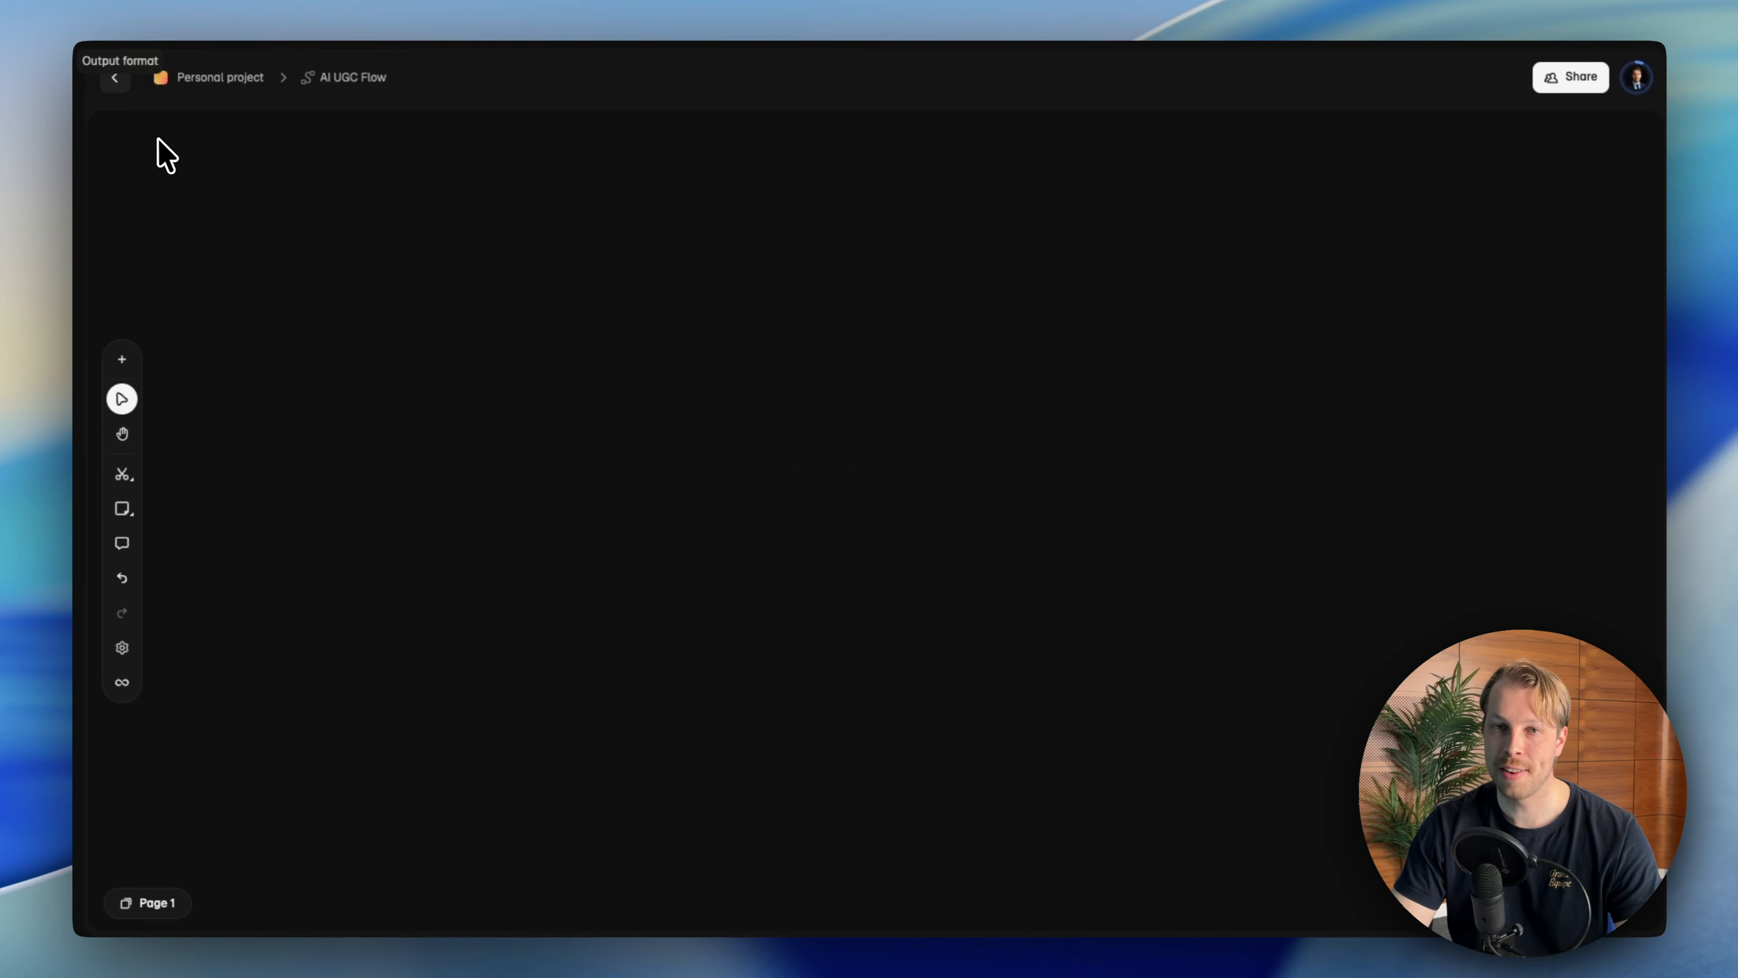
Add a new Text node to an empty area of the canvas
{"action": "left_click", "coordinate": [121, 359]}
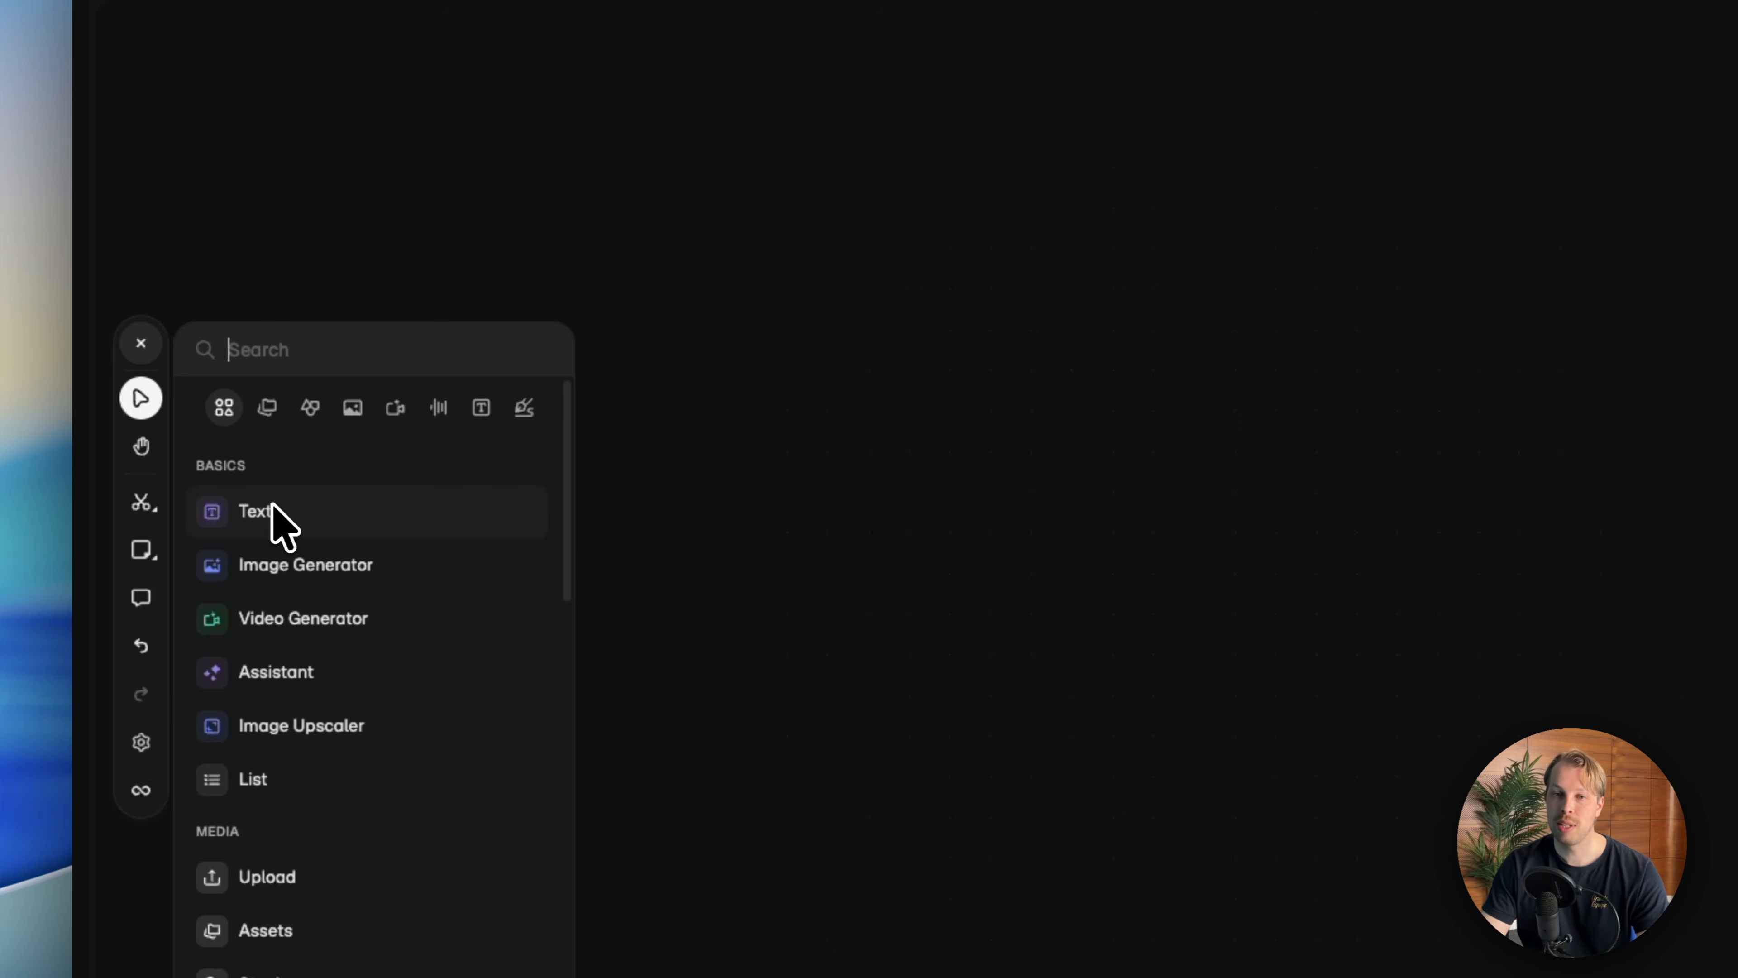
{"action": "left_click_drag", "start_coordinate": [244, 547], "coordinate": [876, 445]}
{"action": "left_click", "coordinate": [677, 449]}
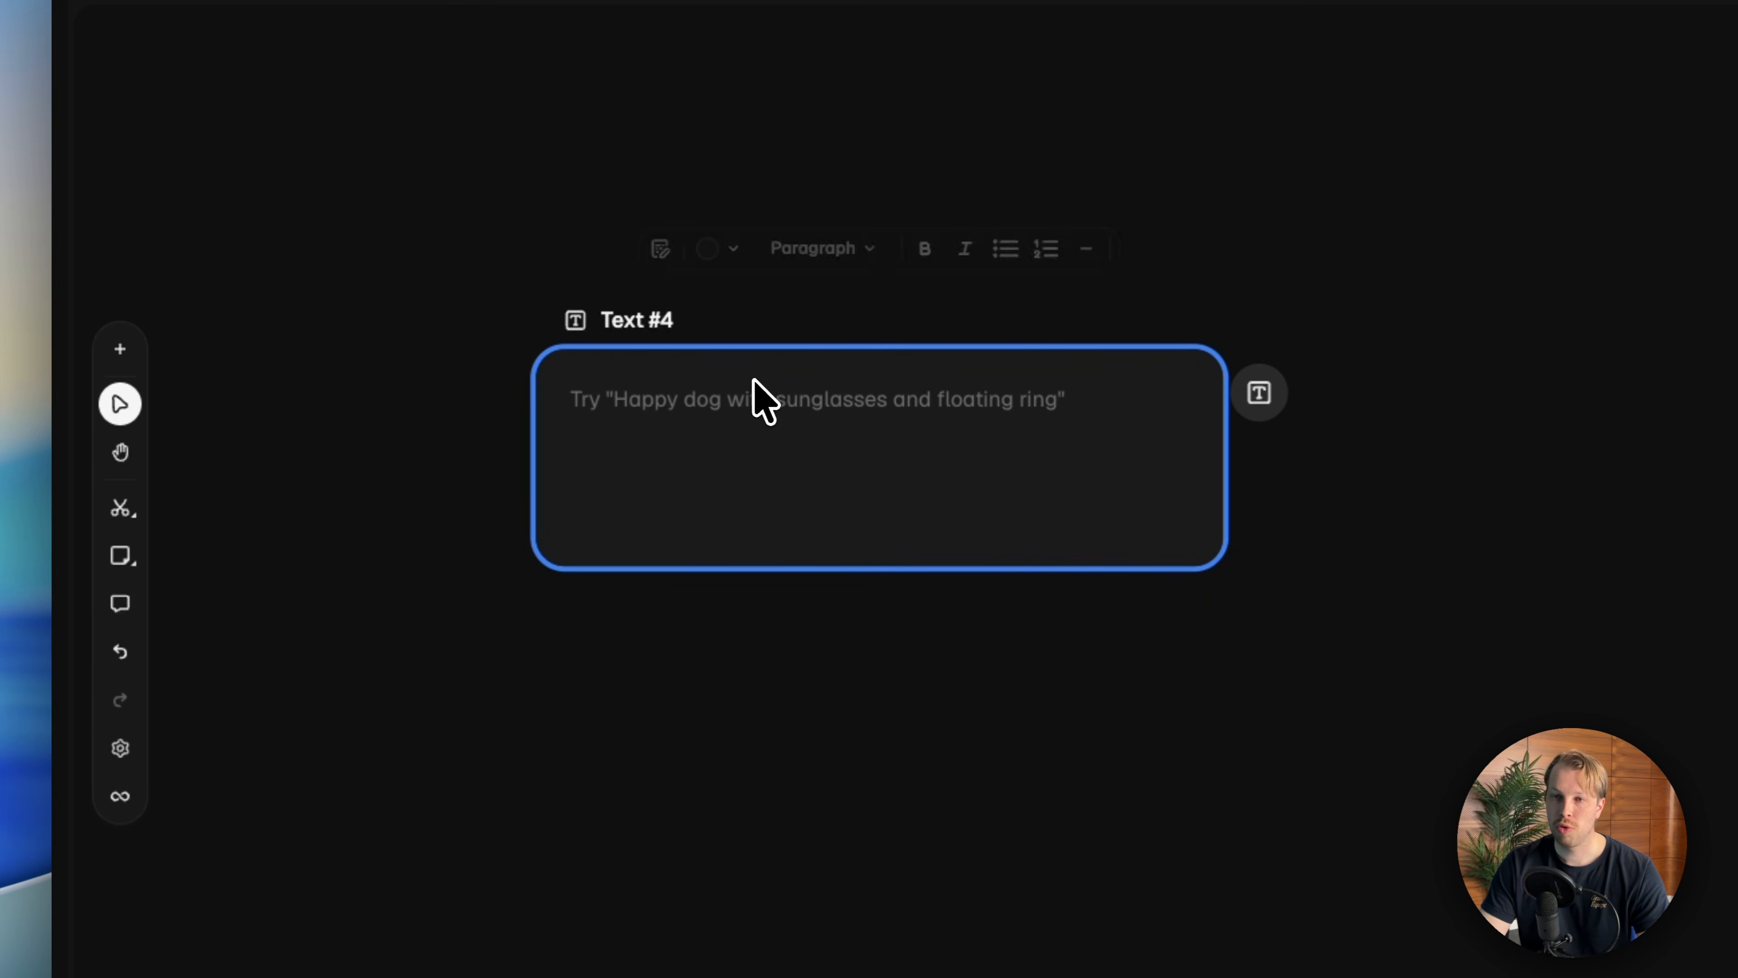
{"action": "scroll", "coordinate": [752, 379], "scroll_direction": "down", "scroll_amount": 1}
{"action": "left_click_drag", "start_coordinate": [785, 381], "coordinate": [753, 390]}
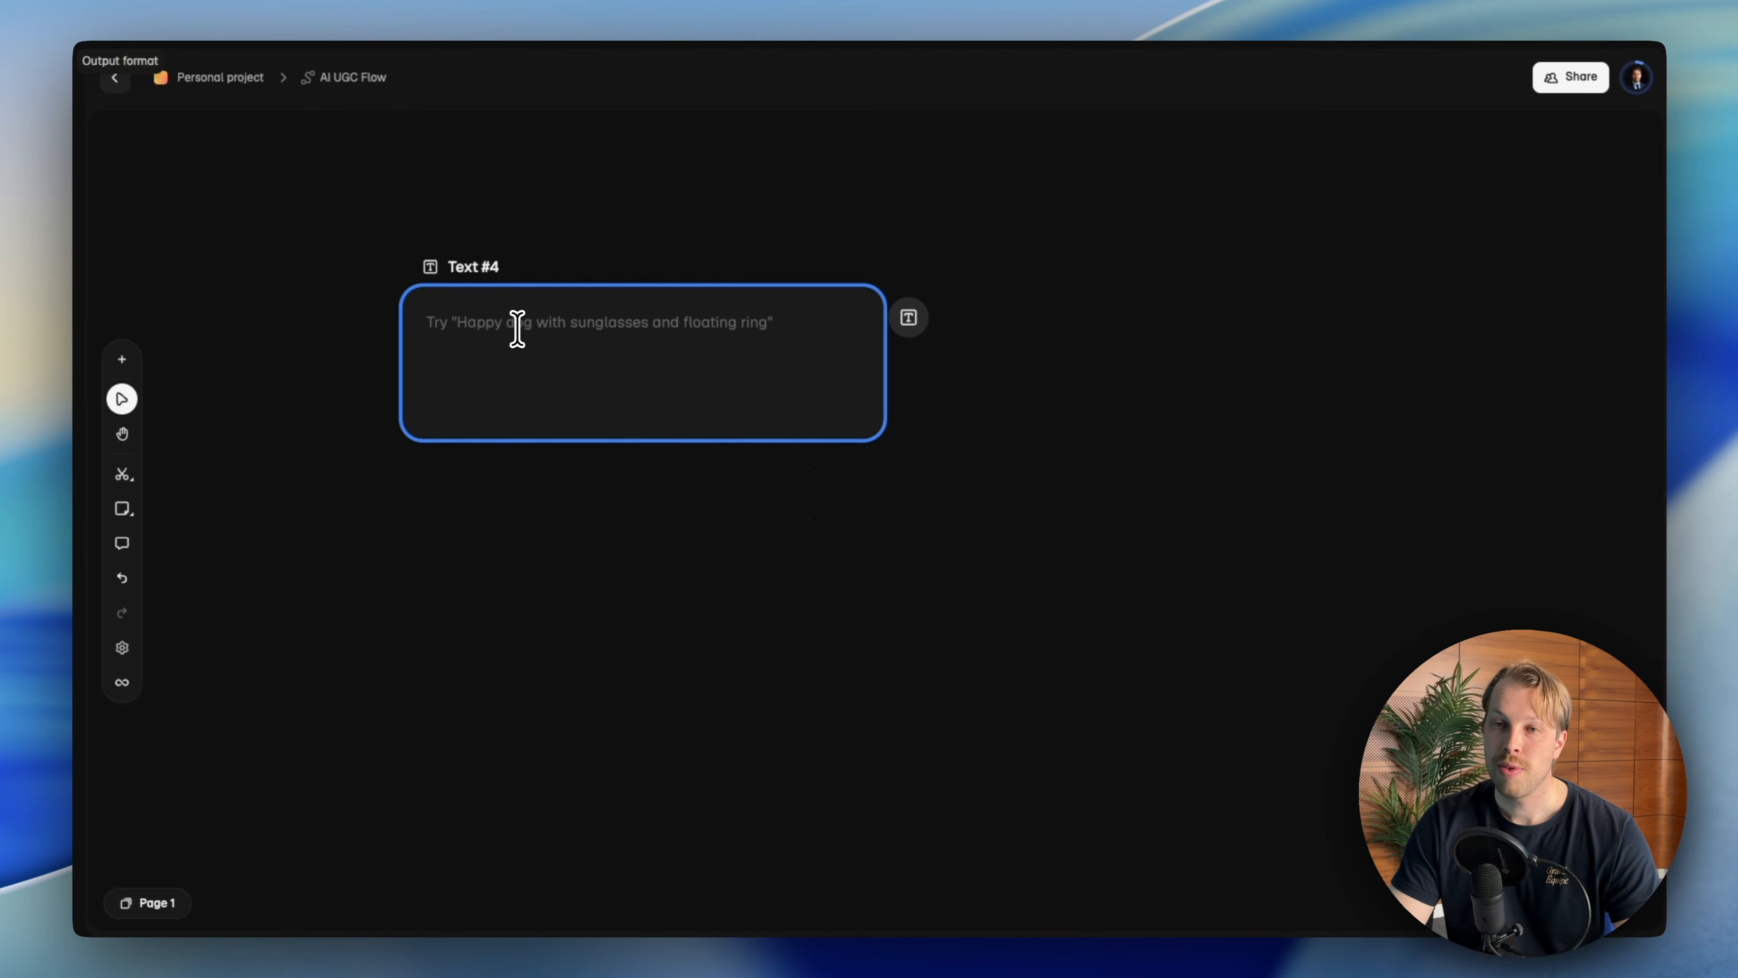
Paste the prompt for a photorealistic close-up selfie of a 23-year-old man in an airport lounge into the new text node
{"action": "scroll", "coordinate": [666, 411], "scroll_direction": "up", "scroll_amount": 2}
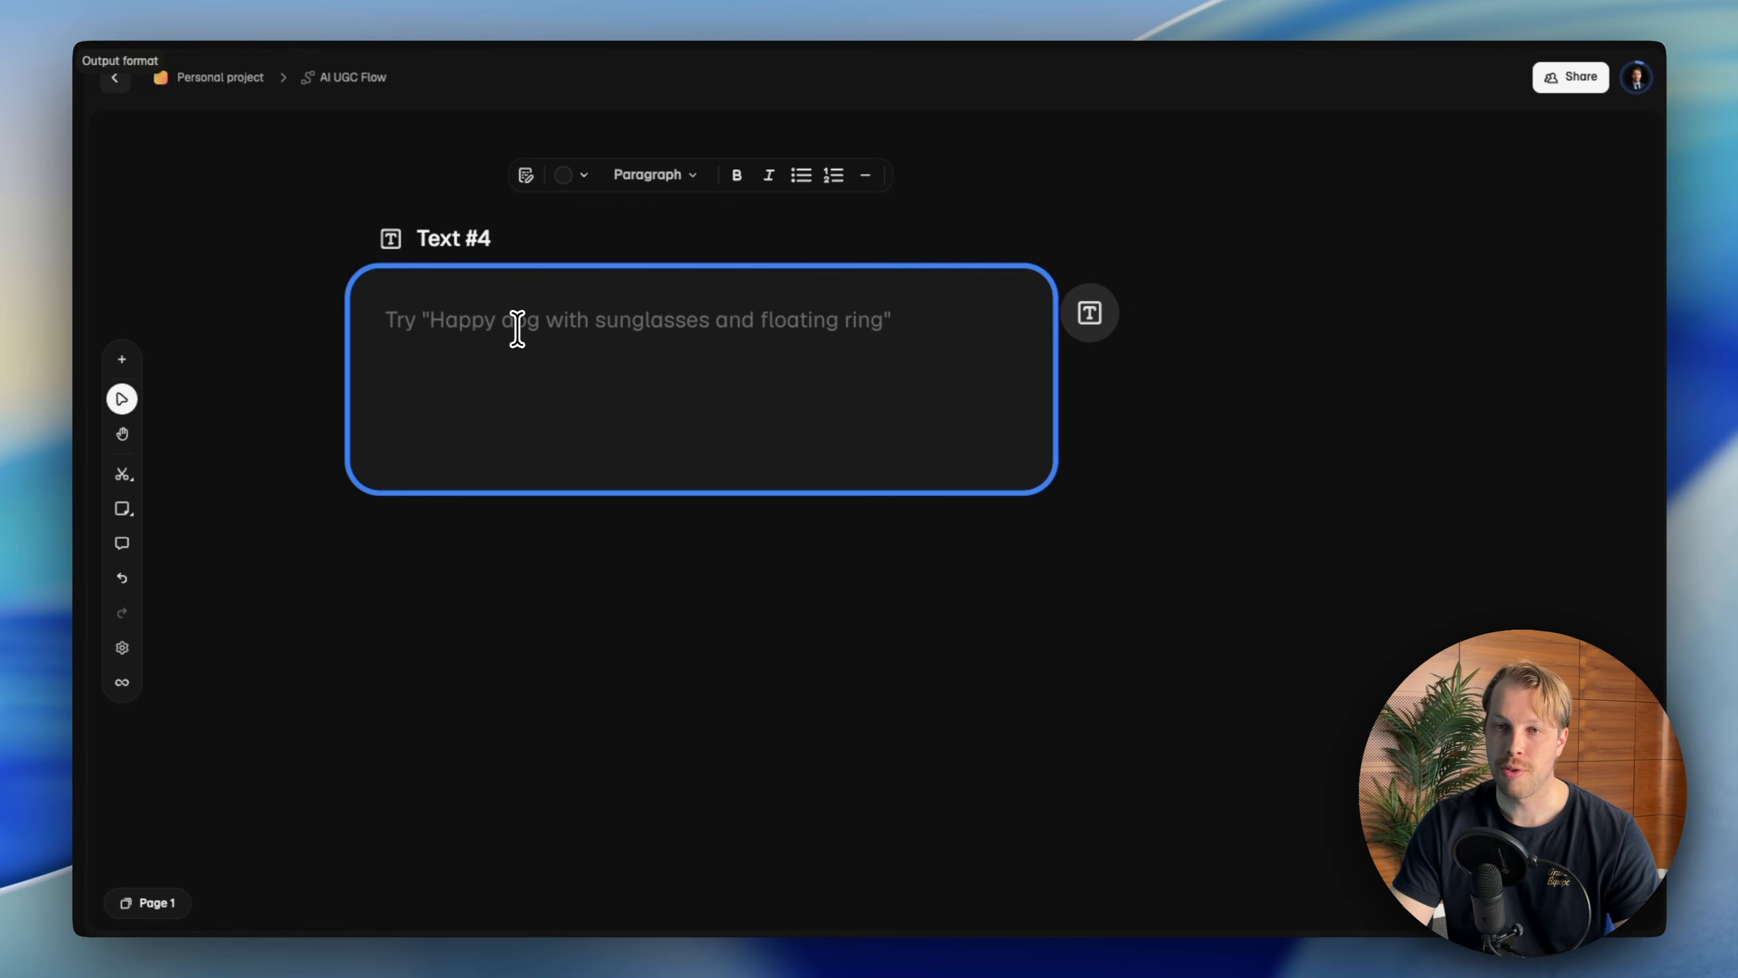
{"action": "key", "text": "ctrl+v"}
{"action": "left_click", "coordinate": [753, 345]}
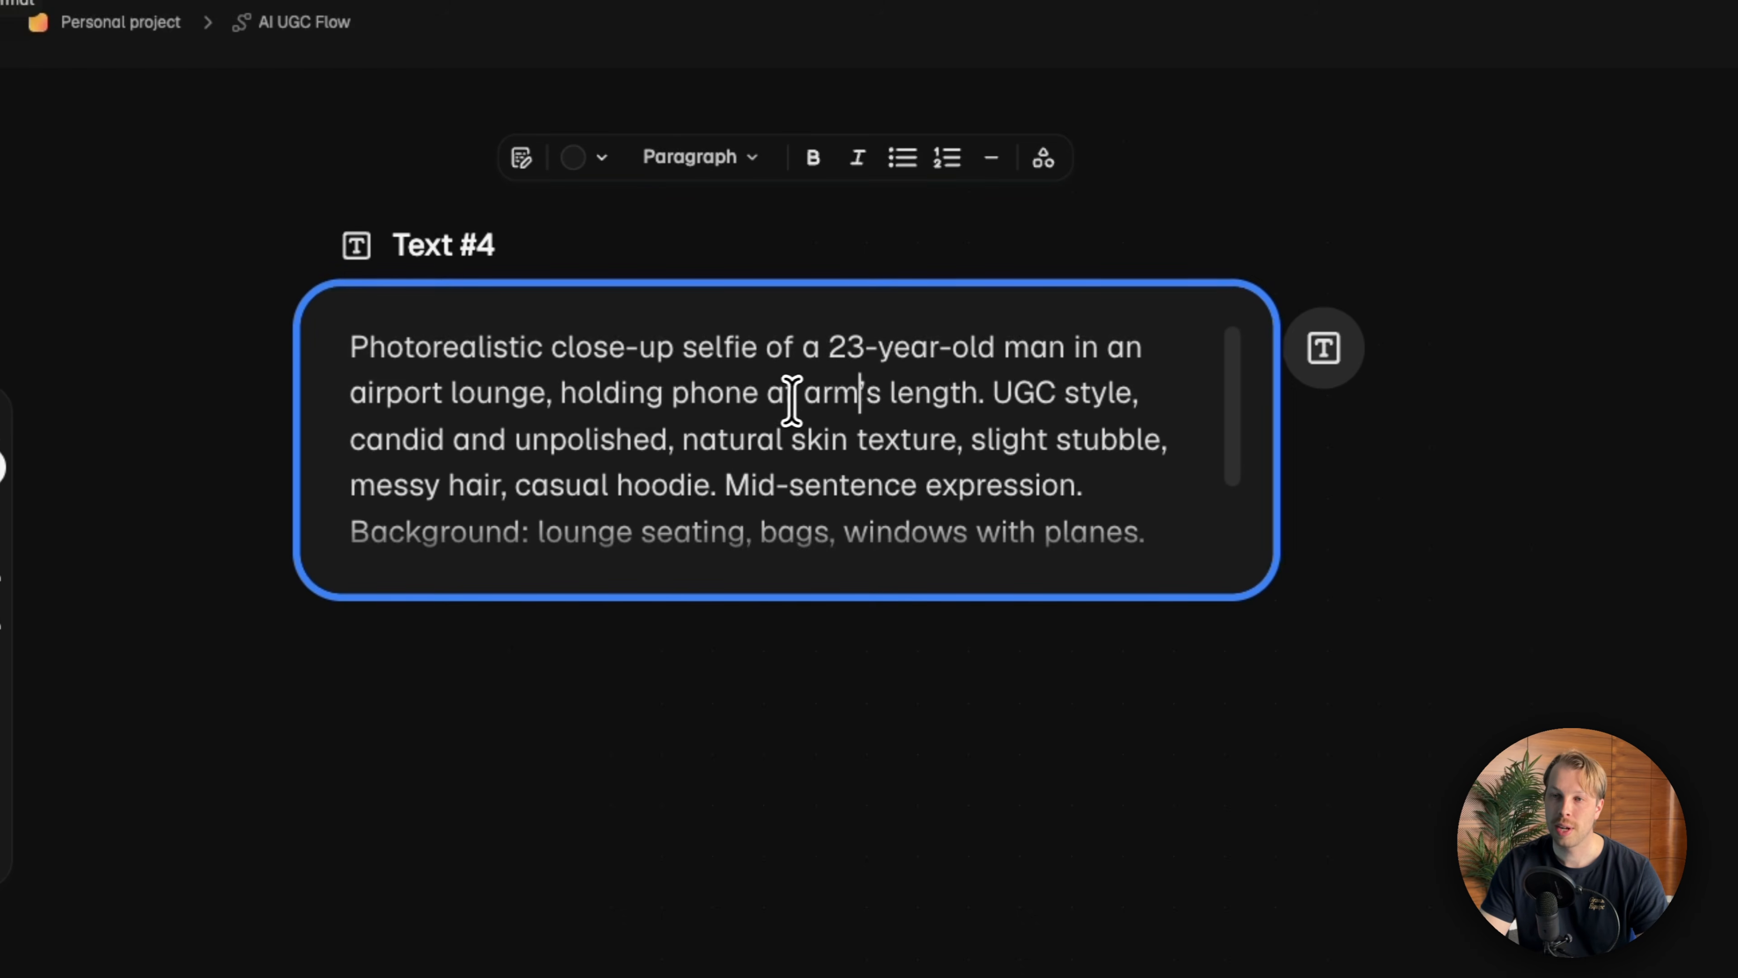
Read the pasted prompt's details on appearance, expression, background, lighting and portrait framing through to its end
{"action": "scroll", "coordinate": [898, 402], "scroll_direction": "down", "scroll_amount": 1}
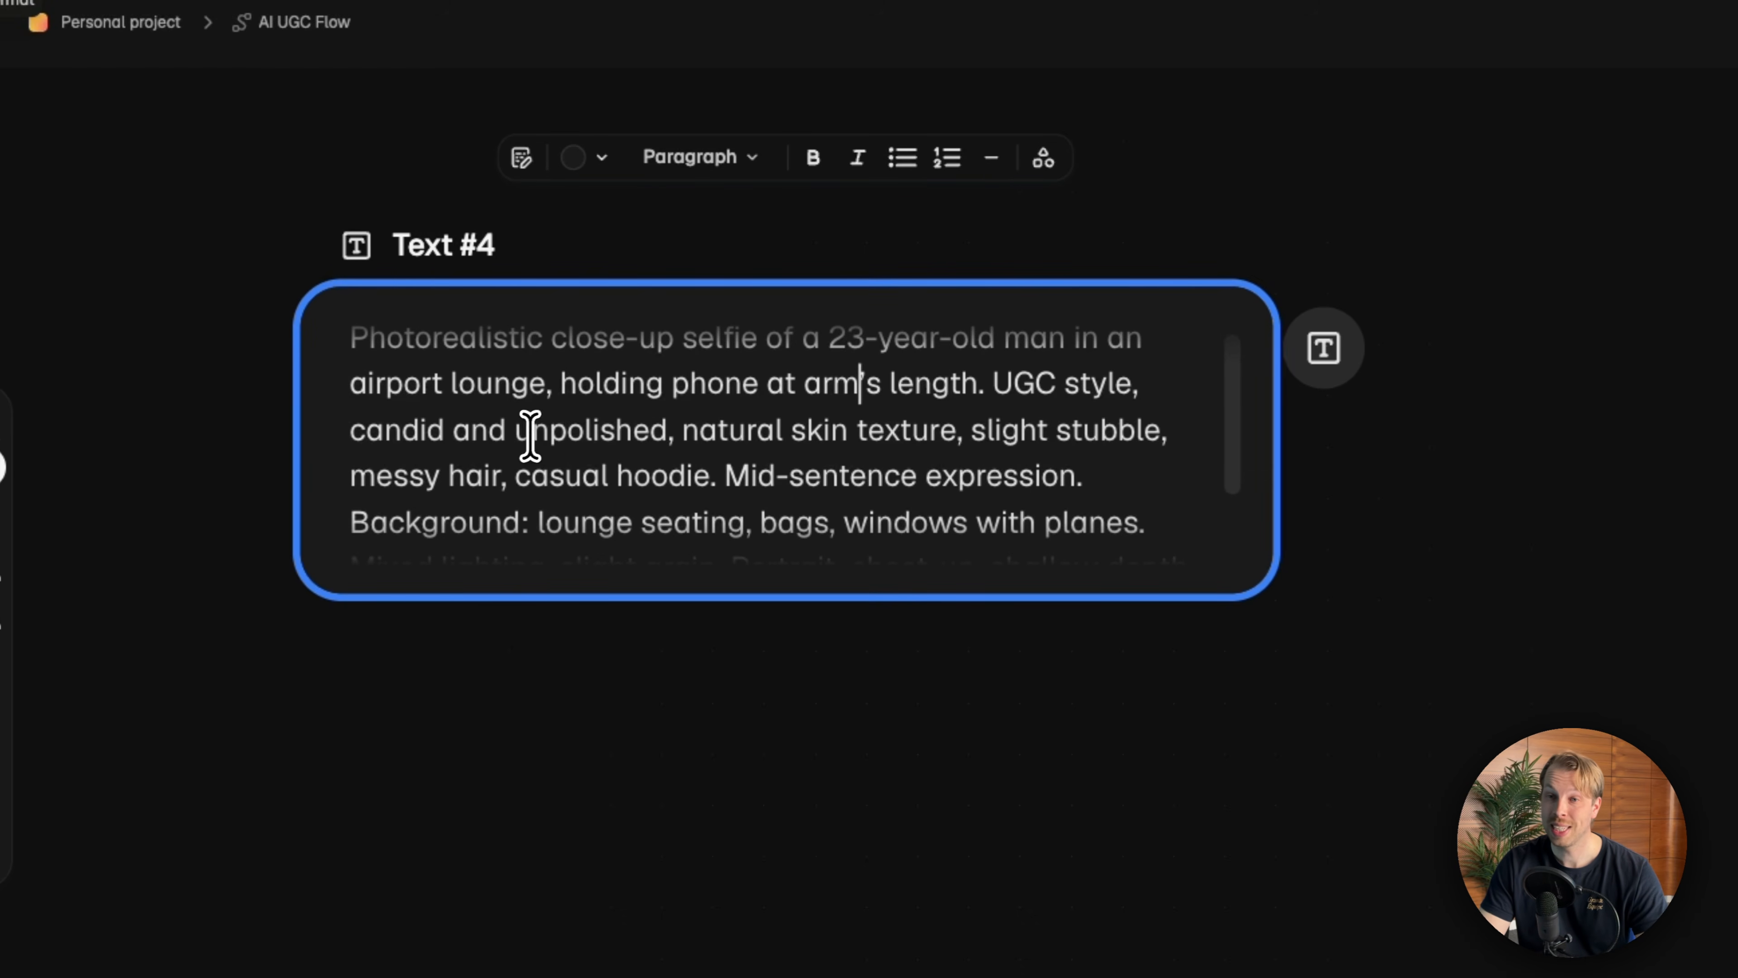
{"action": "scroll", "coordinate": [531, 437], "scroll_direction": "down", "scroll_amount": 1}
{"action": "double_click", "coordinate": [584, 409]}
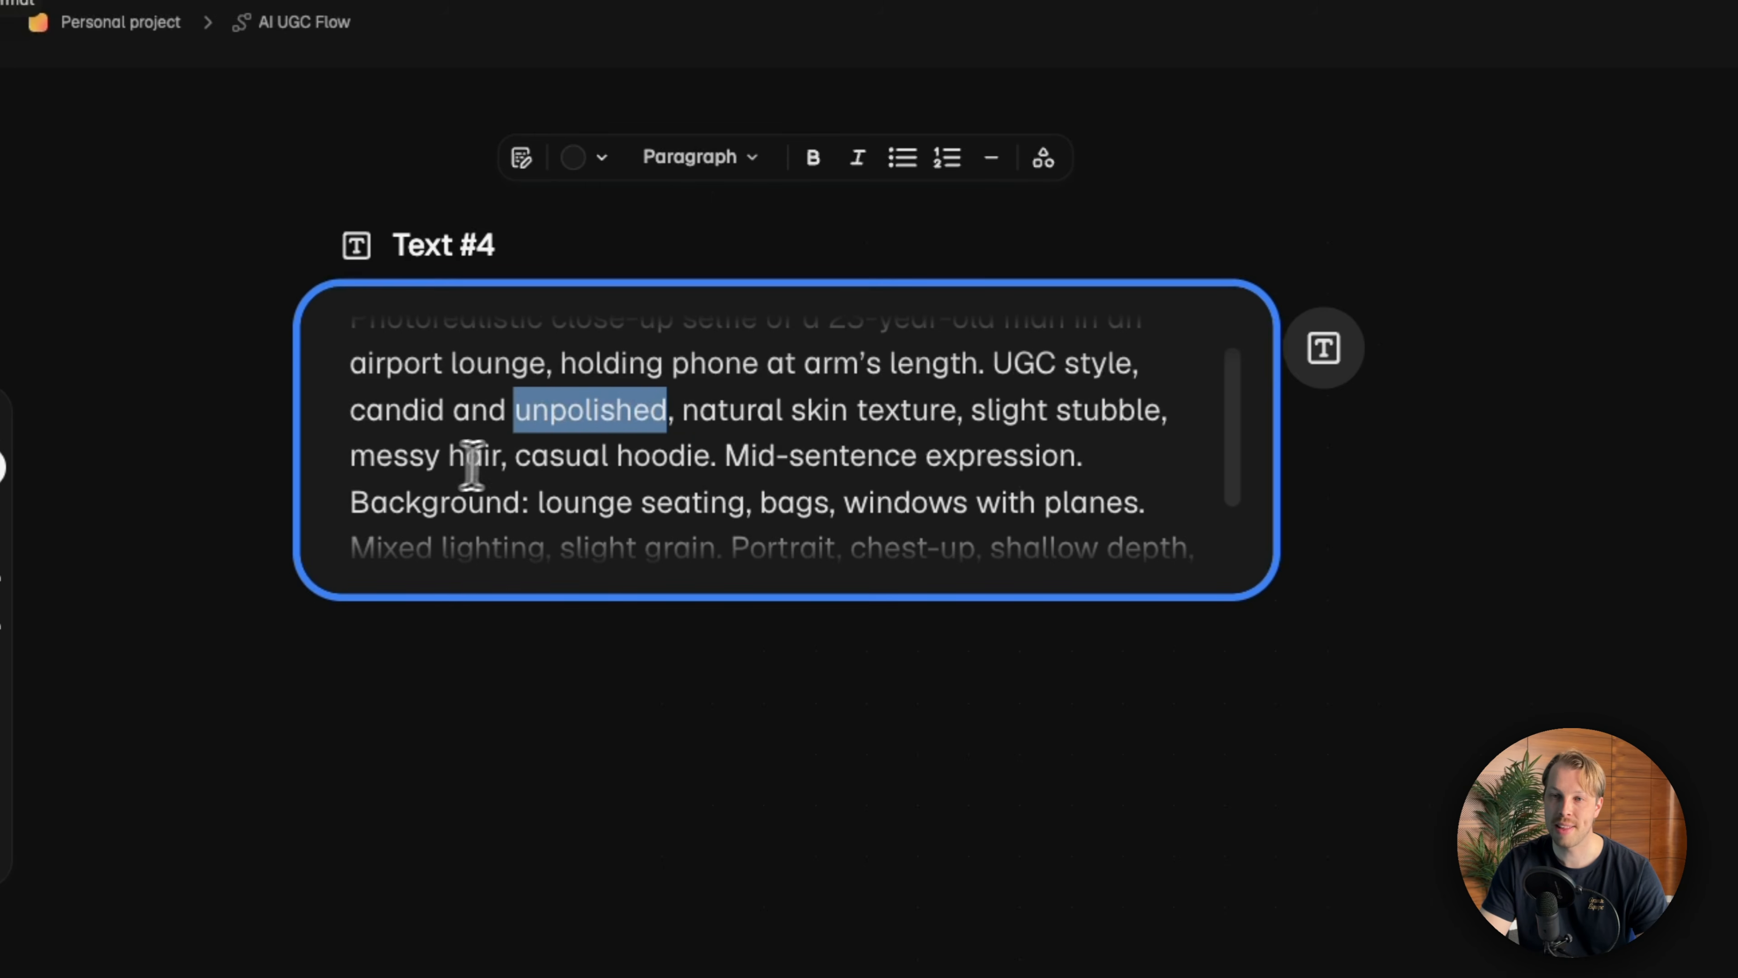
{"action": "double_click", "coordinate": [655, 455]}
{"action": "left_click", "coordinate": [724, 456]}
{"action": "scroll", "coordinate": [742, 403], "scroll_direction": "down", "scroll_amount": 2}
{"action": "left_click_drag", "start_coordinate": [731, 397], "coordinate": [1091, 395]}
{"action": "scroll", "coordinate": [1076, 401], "scroll_direction": "down", "scroll_amount": 1}
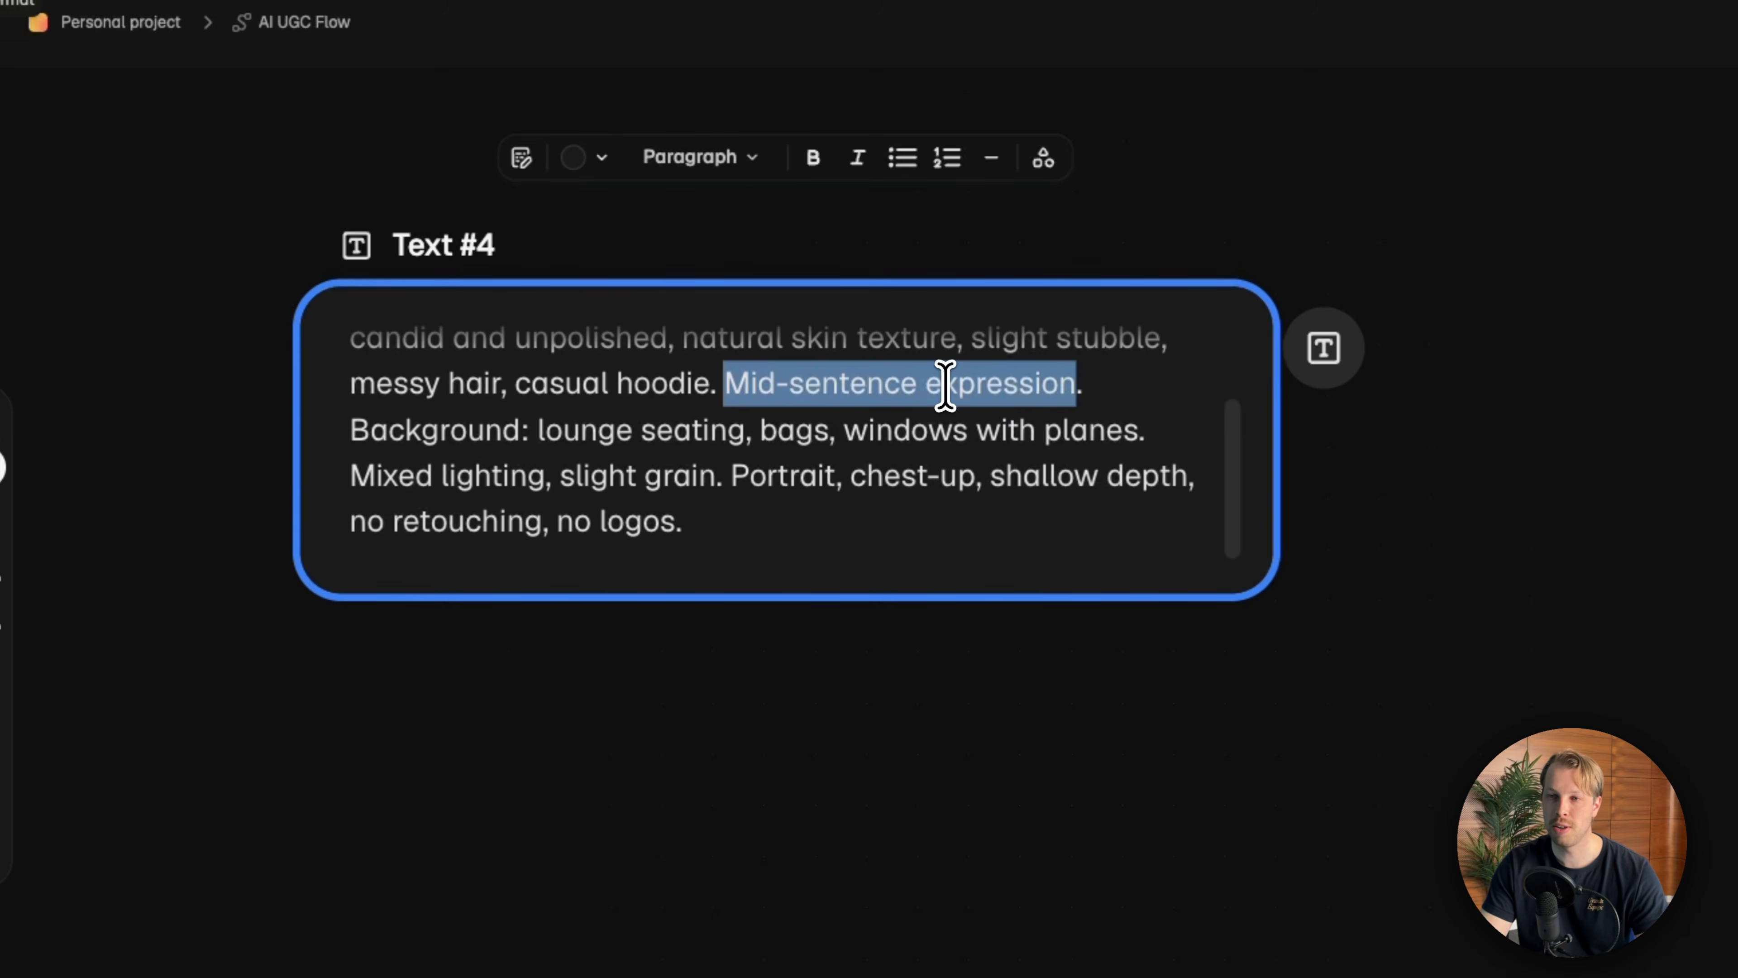
{"action": "left_click", "coordinate": [878, 394]}
{"action": "left_click", "coordinate": [1120, 385]}
{"action": "double_click", "coordinate": [447, 431]}
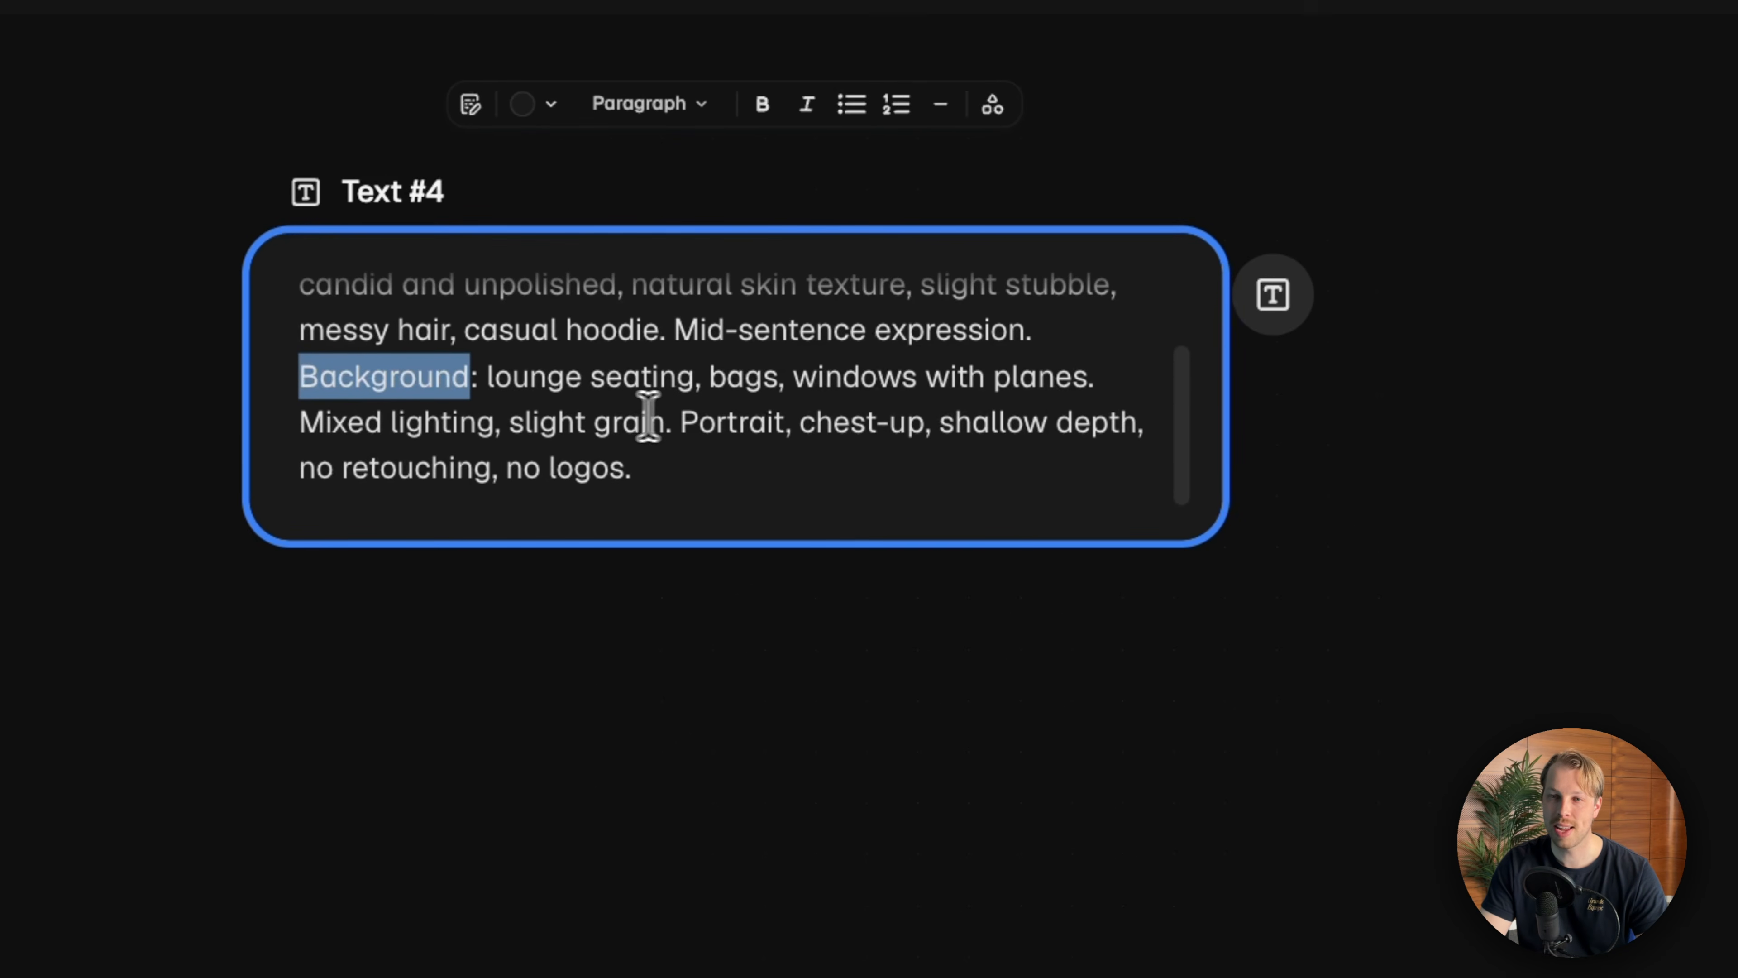
{"action": "double_click", "coordinate": [718, 421]}
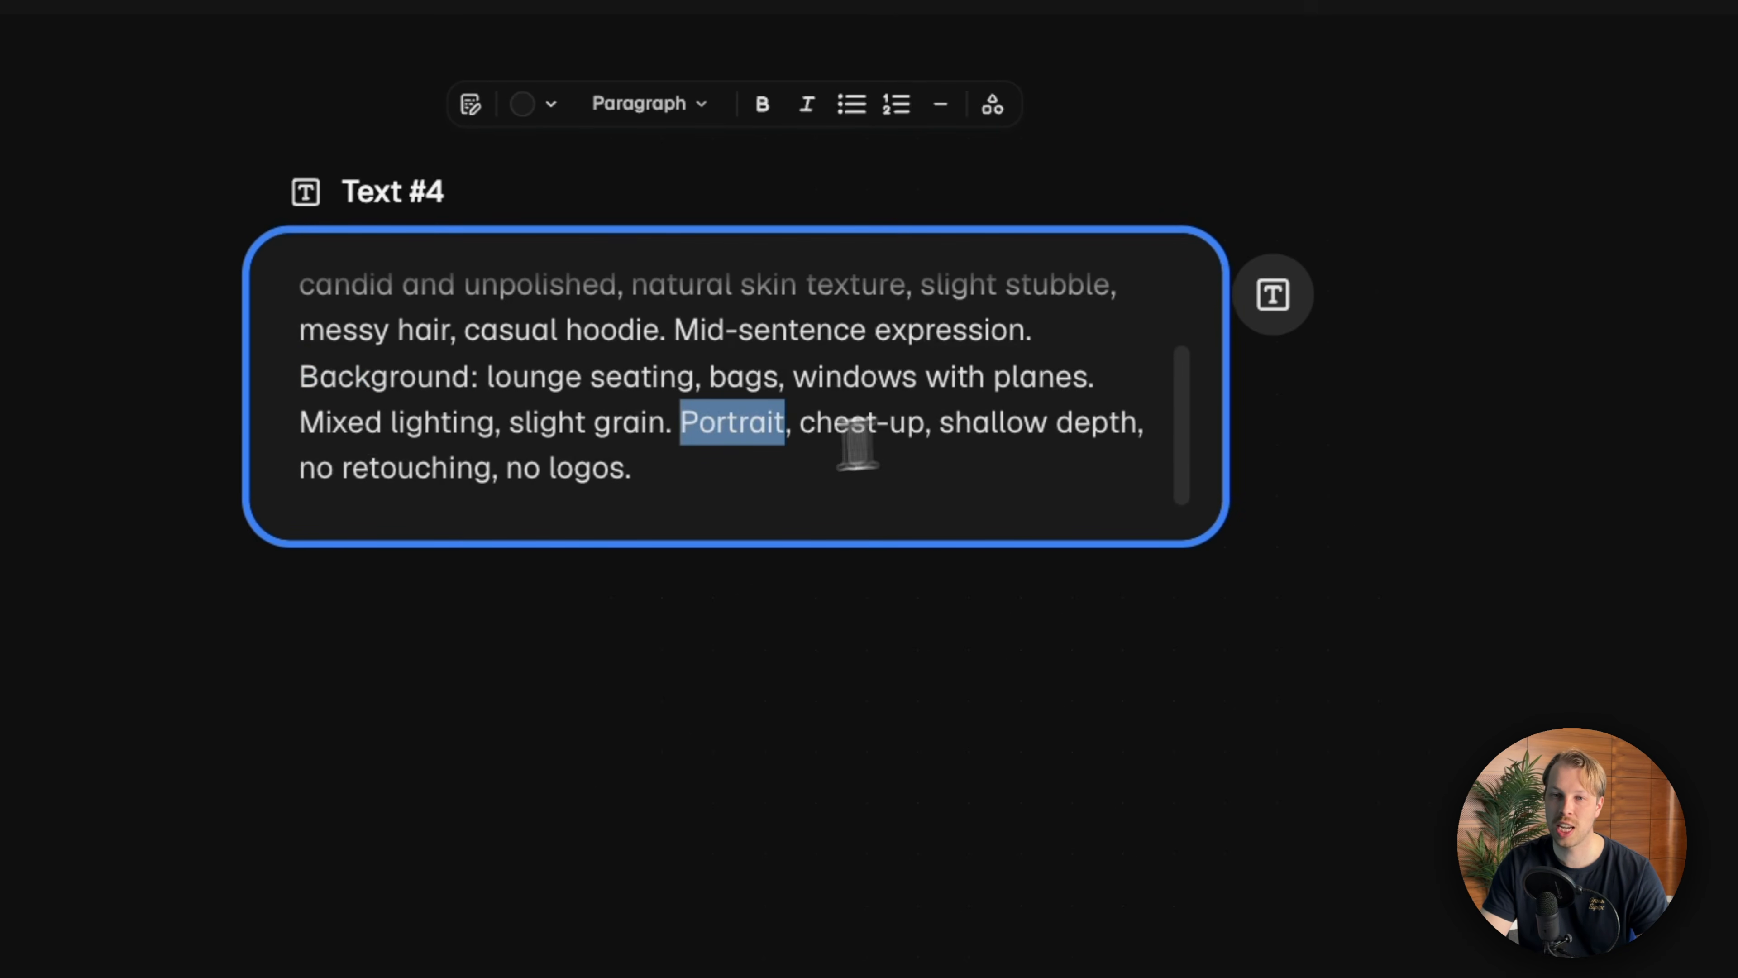
{"action": "left_click", "coordinate": [692, 473]}
{"action": "left_click_drag", "start_coordinate": [757, 502], "coordinate": [740, 368]}
{"action": "scroll", "coordinate": [747, 382], "scroll_direction": "up", "scroll_amount": 3}
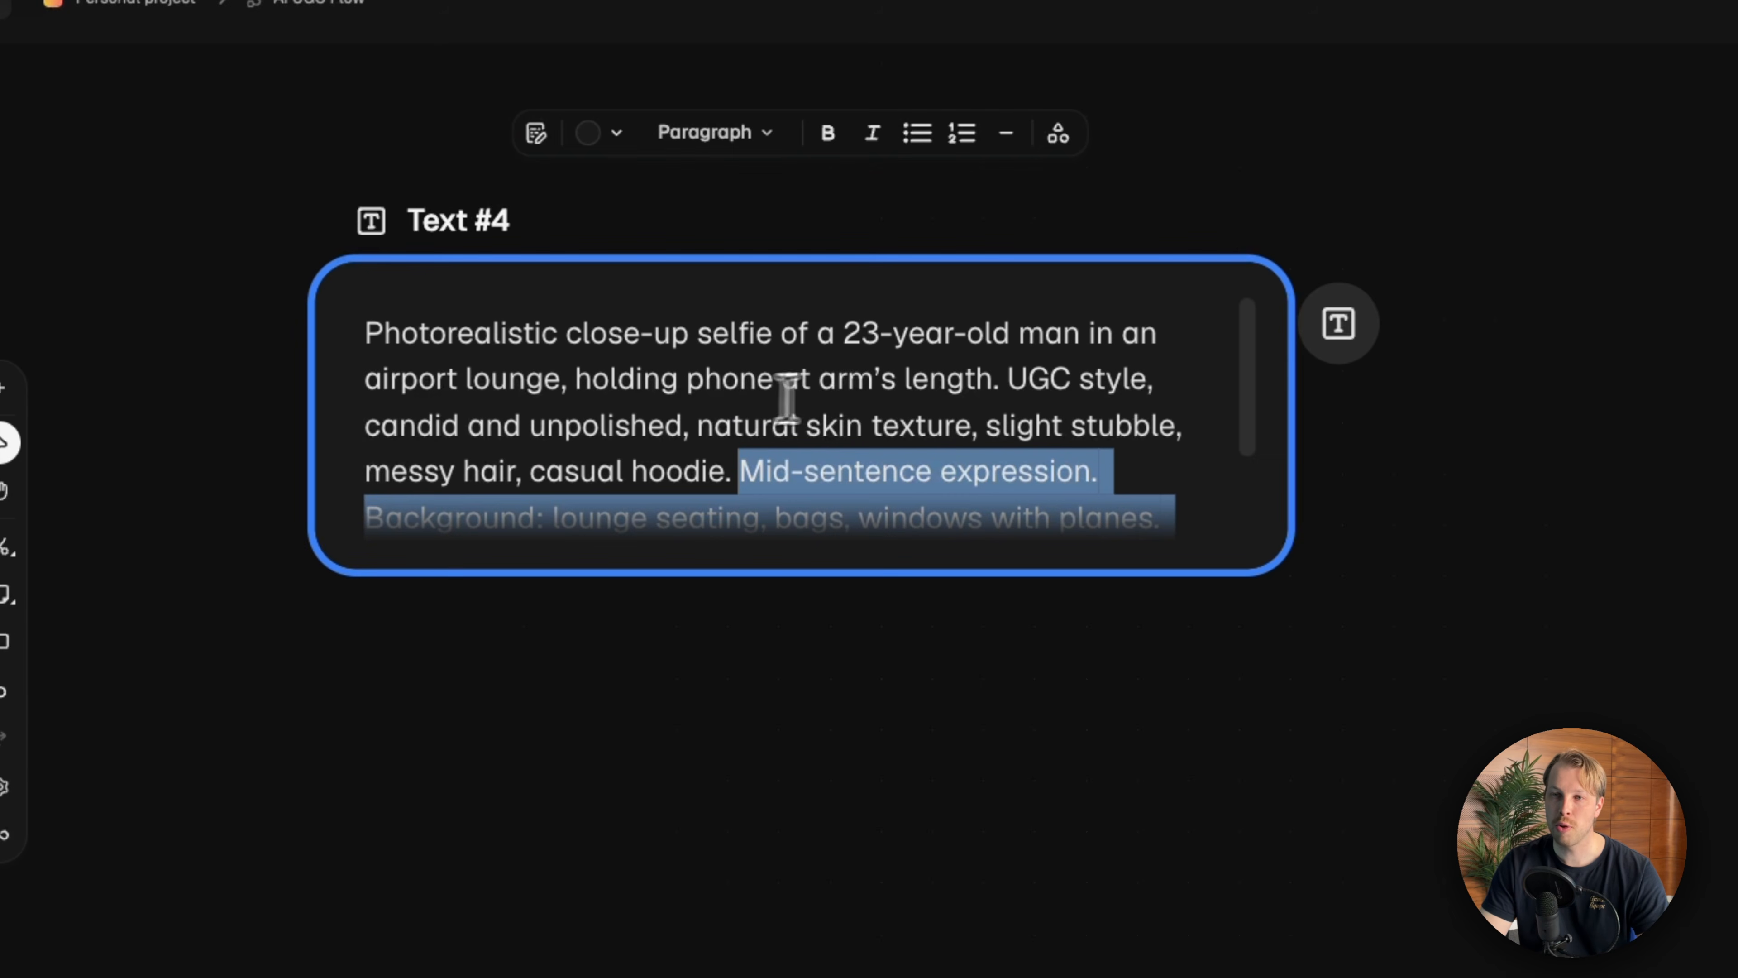
Review the prompt's opening wording on photorealism, UGC style, candidness and natural skin texture
{"action": "left_click", "coordinate": [881, 392]}
{"action": "double_click", "coordinate": [476, 333]}
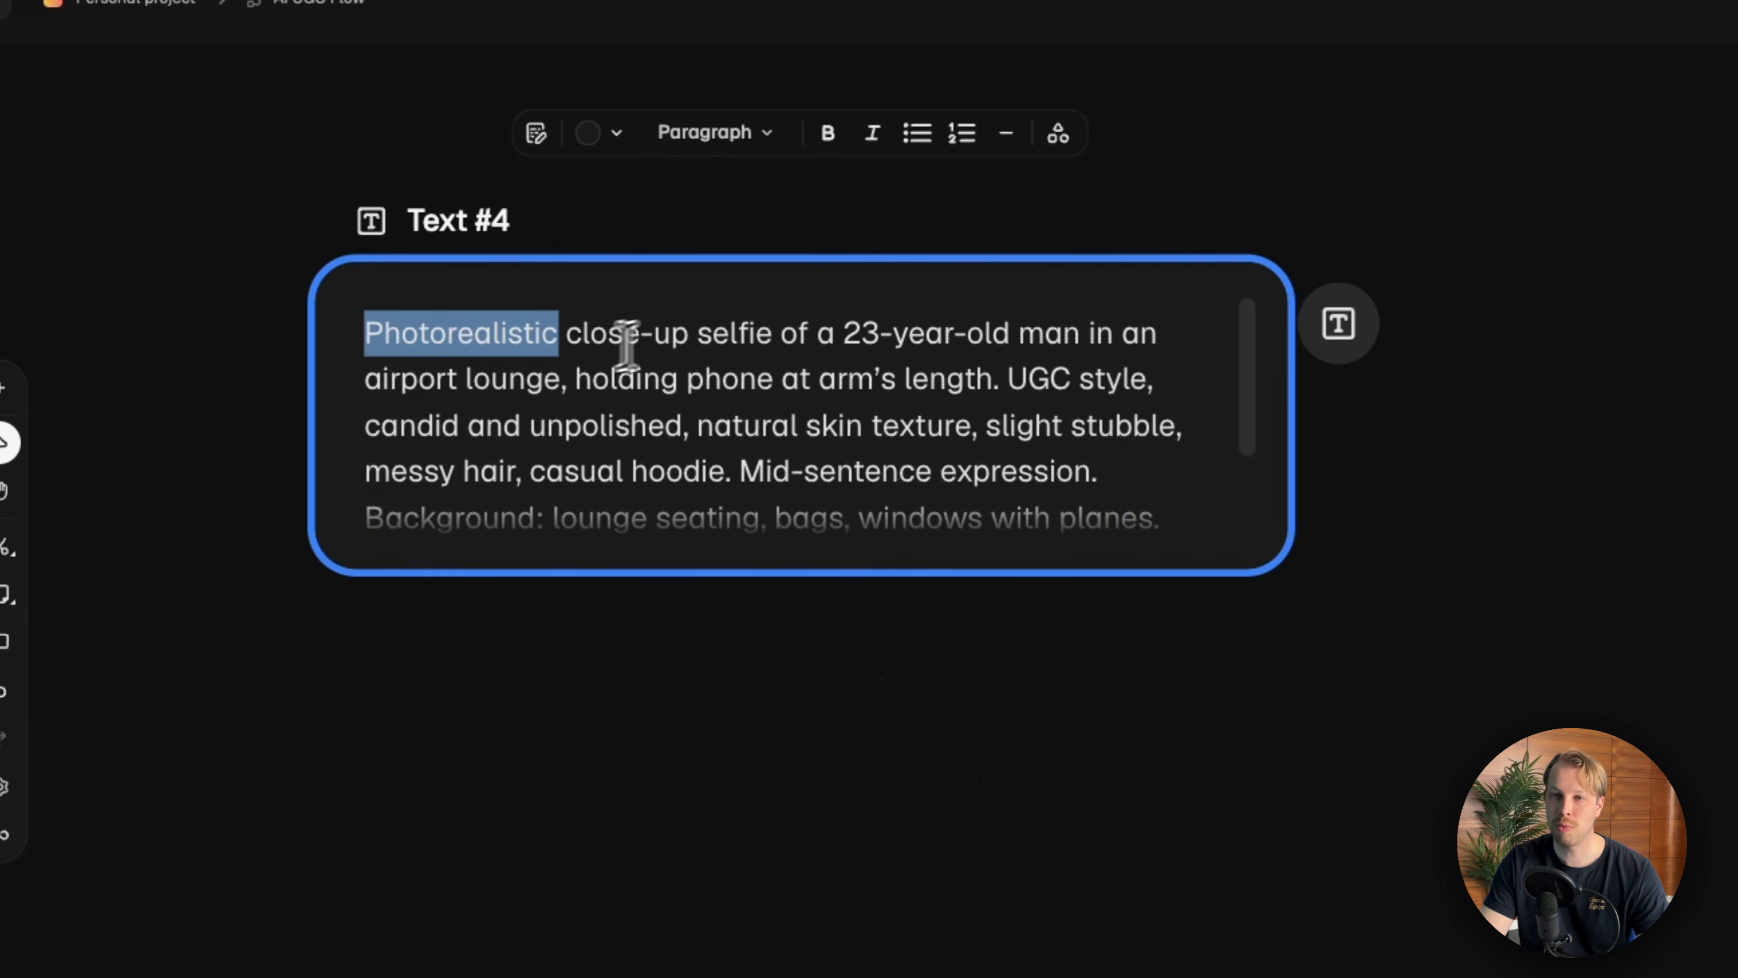
{"action": "left_click", "coordinate": [1035, 375]}
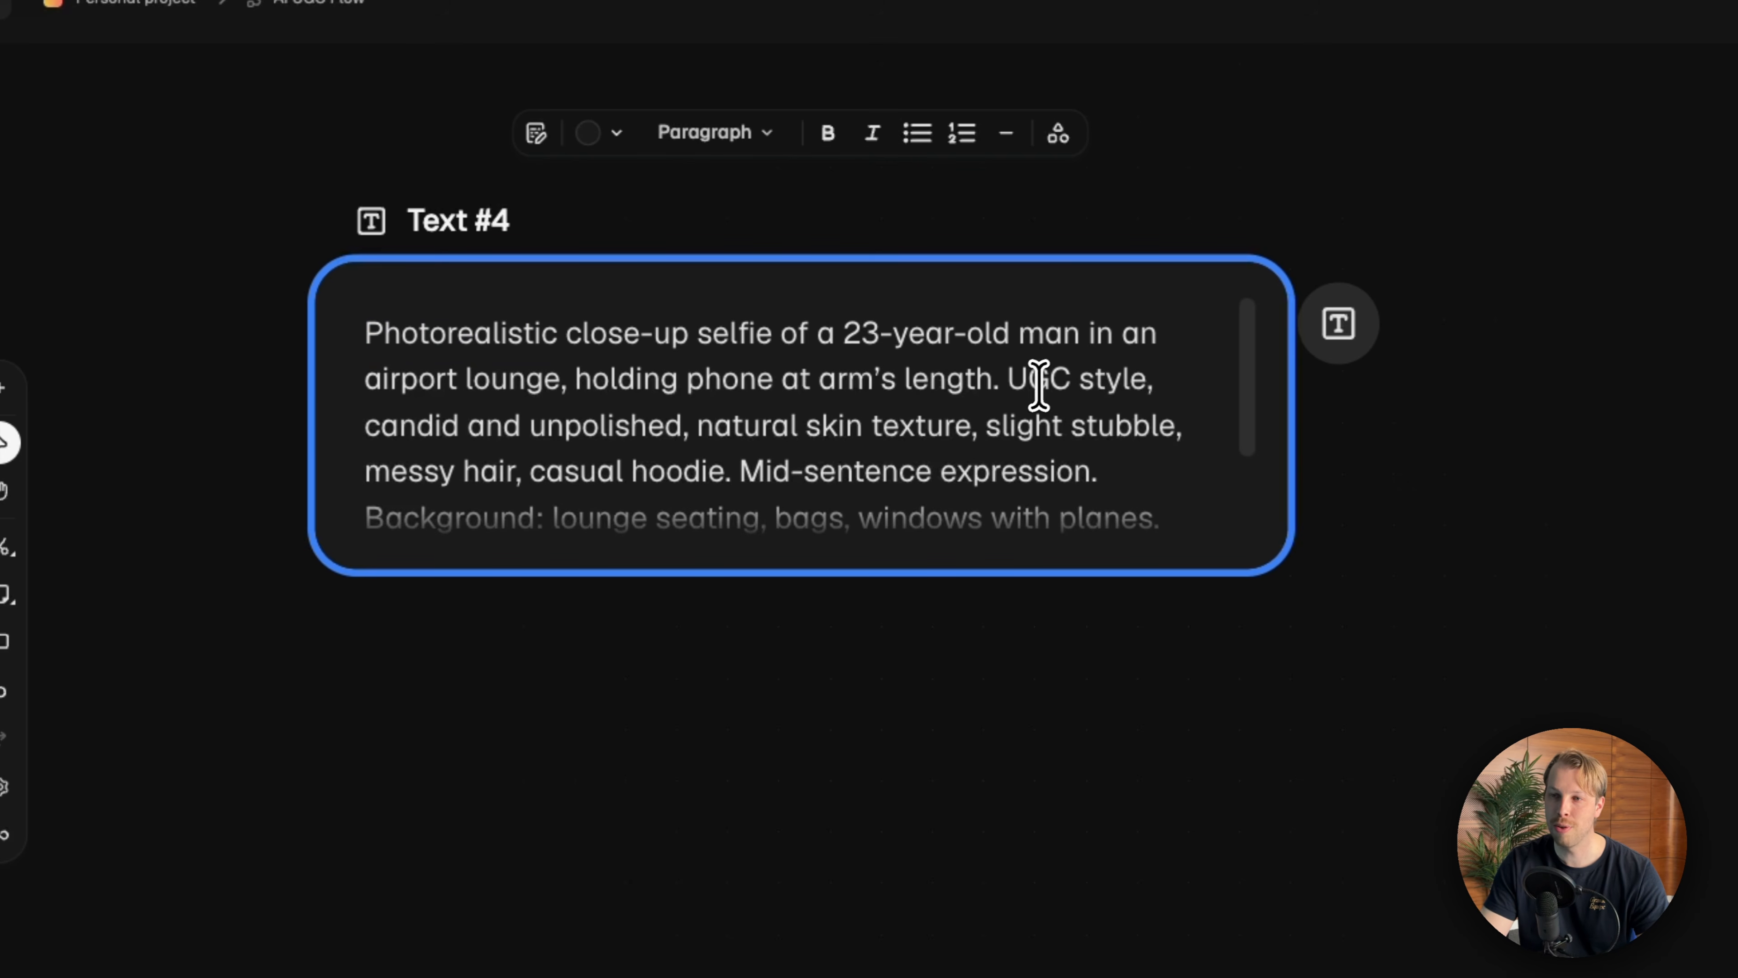
{"action": "double_click", "coordinate": [1105, 380]}
{"action": "double_click", "coordinate": [407, 428]}
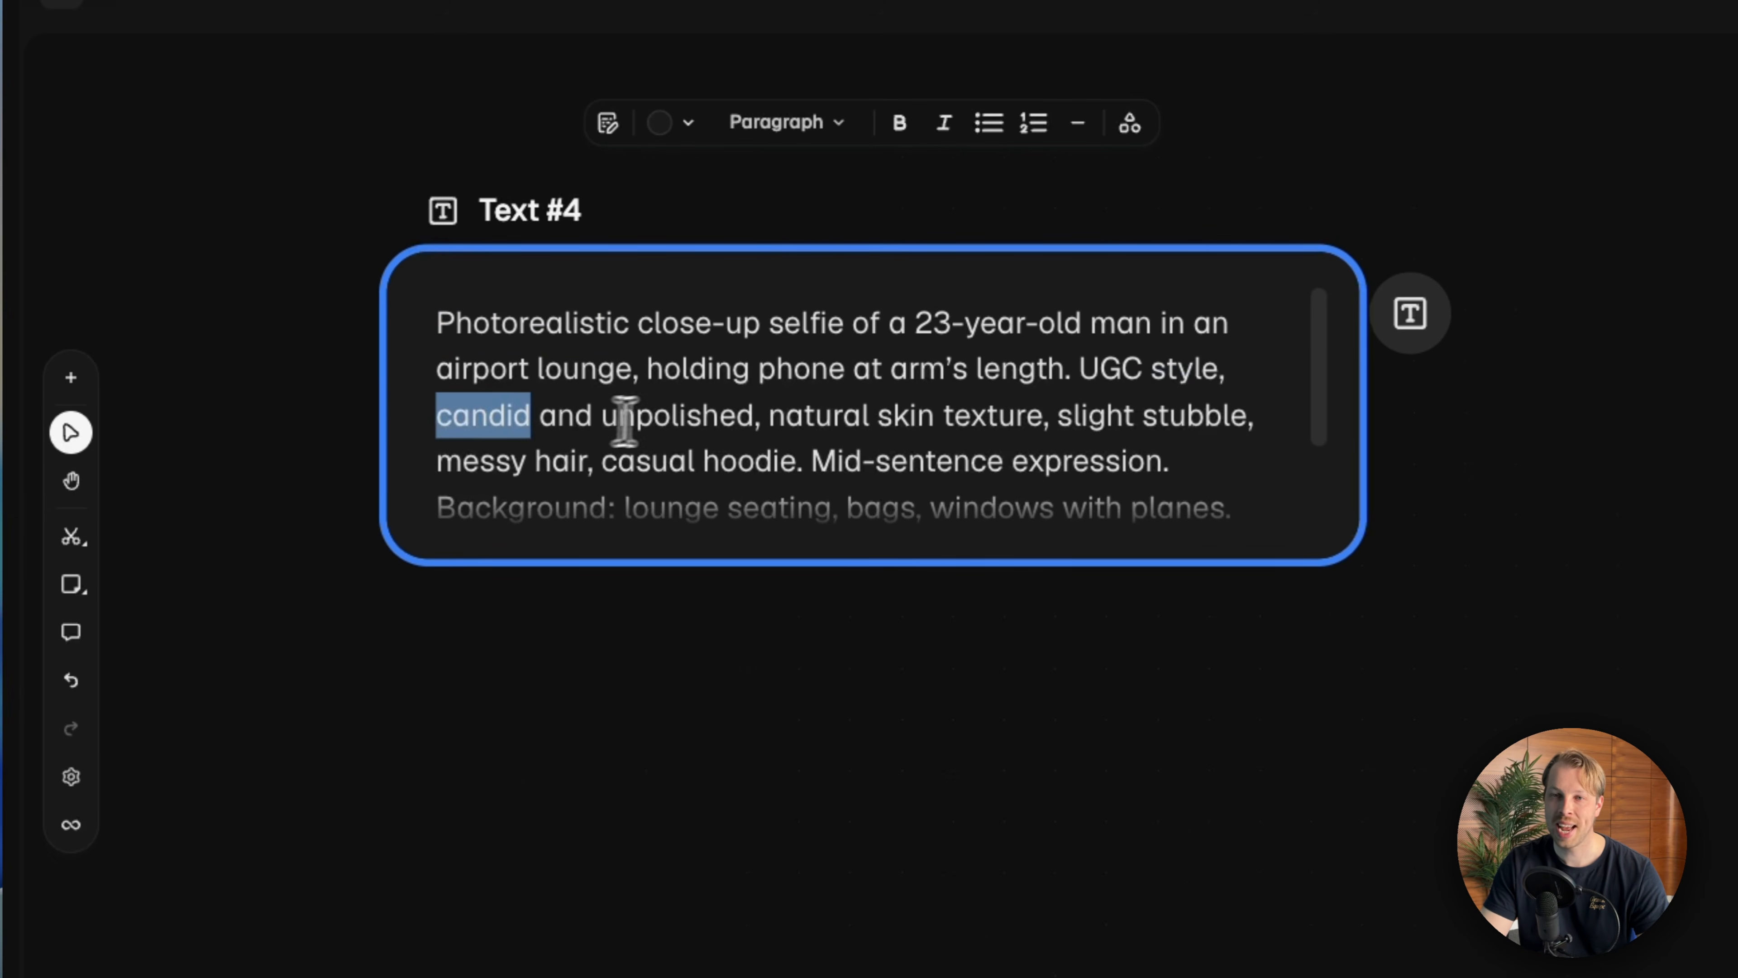
{"action": "triple_click", "coordinate": [695, 416]}
{"action": "left_click", "coordinate": [895, 415]}
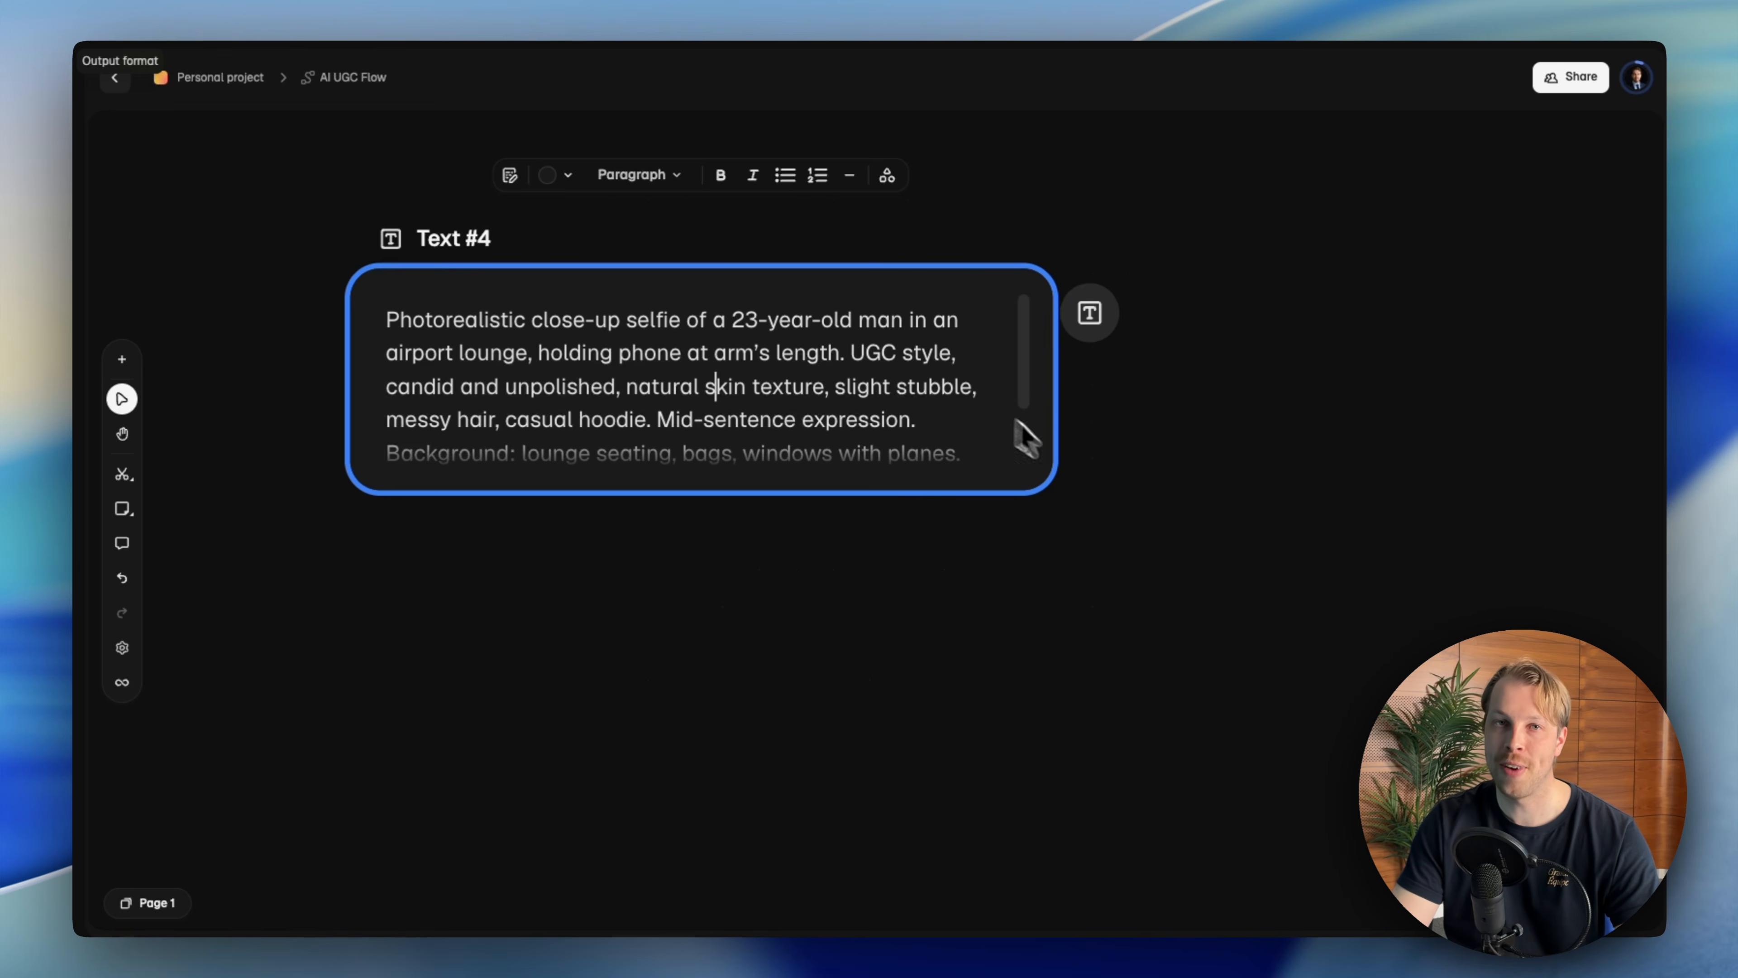
{"action": "scroll", "coordinate": [1056, 454], "scroll_direction": "down", "scroll_amount": 2}
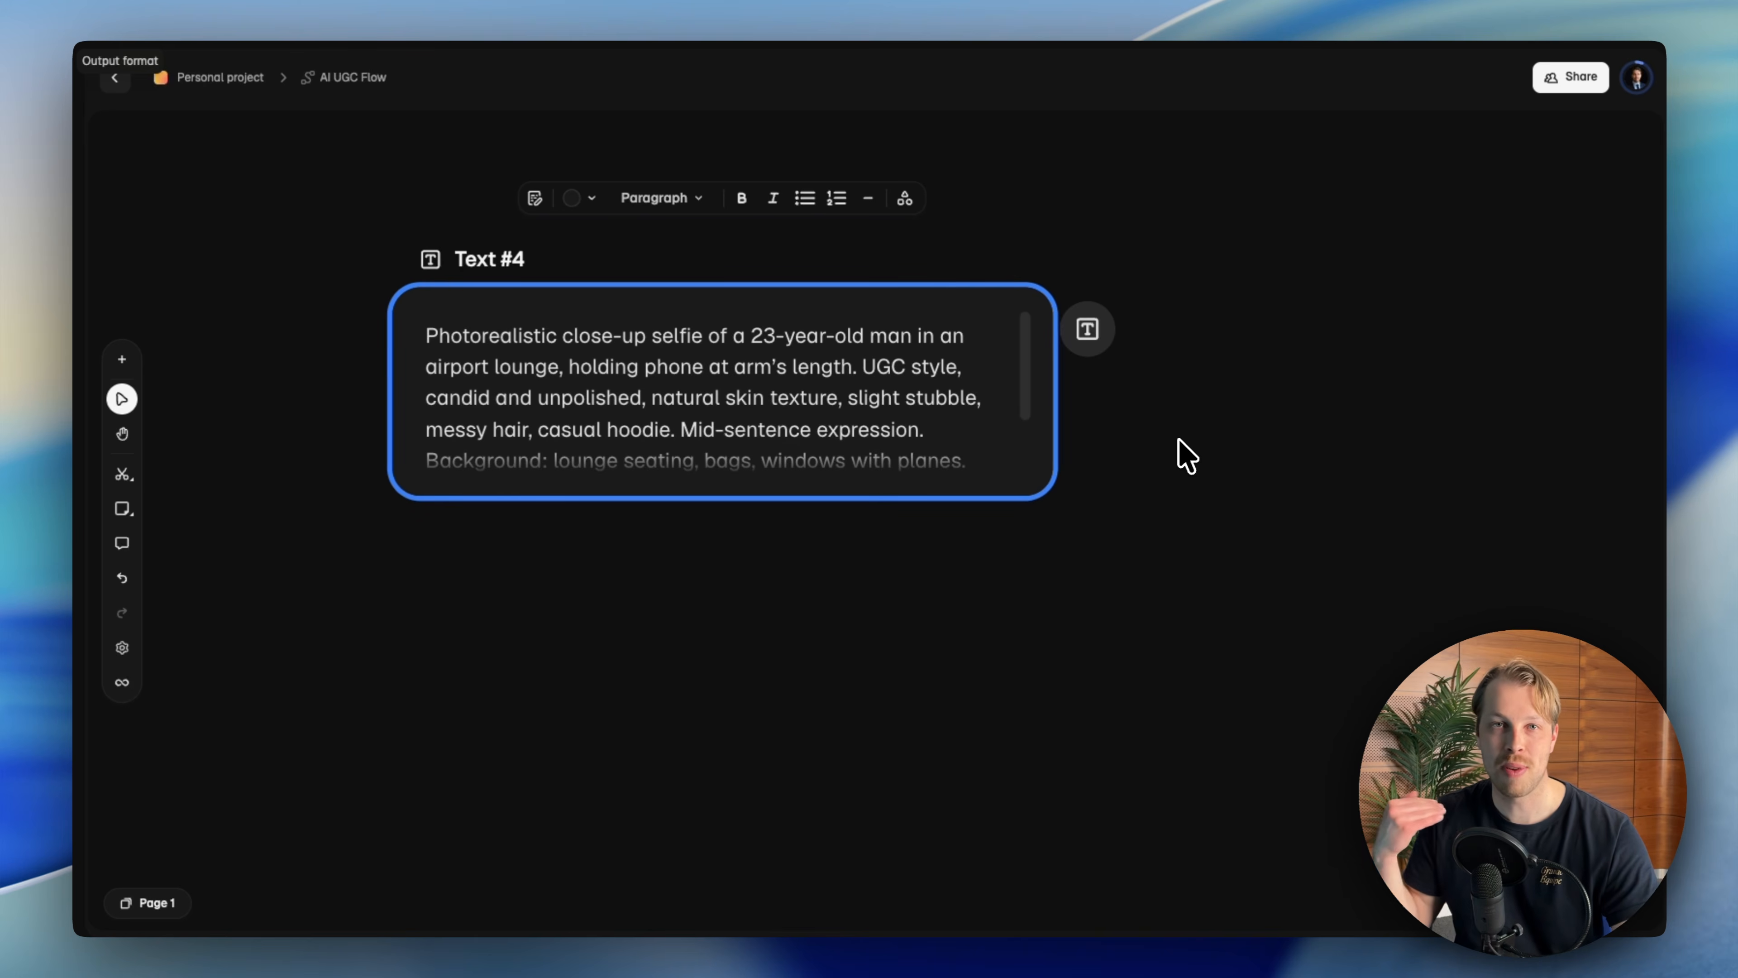
{"action": "scroll", "coordinate": [1187, 456], "scroll_direction": "up", "scroll_amount": 2}
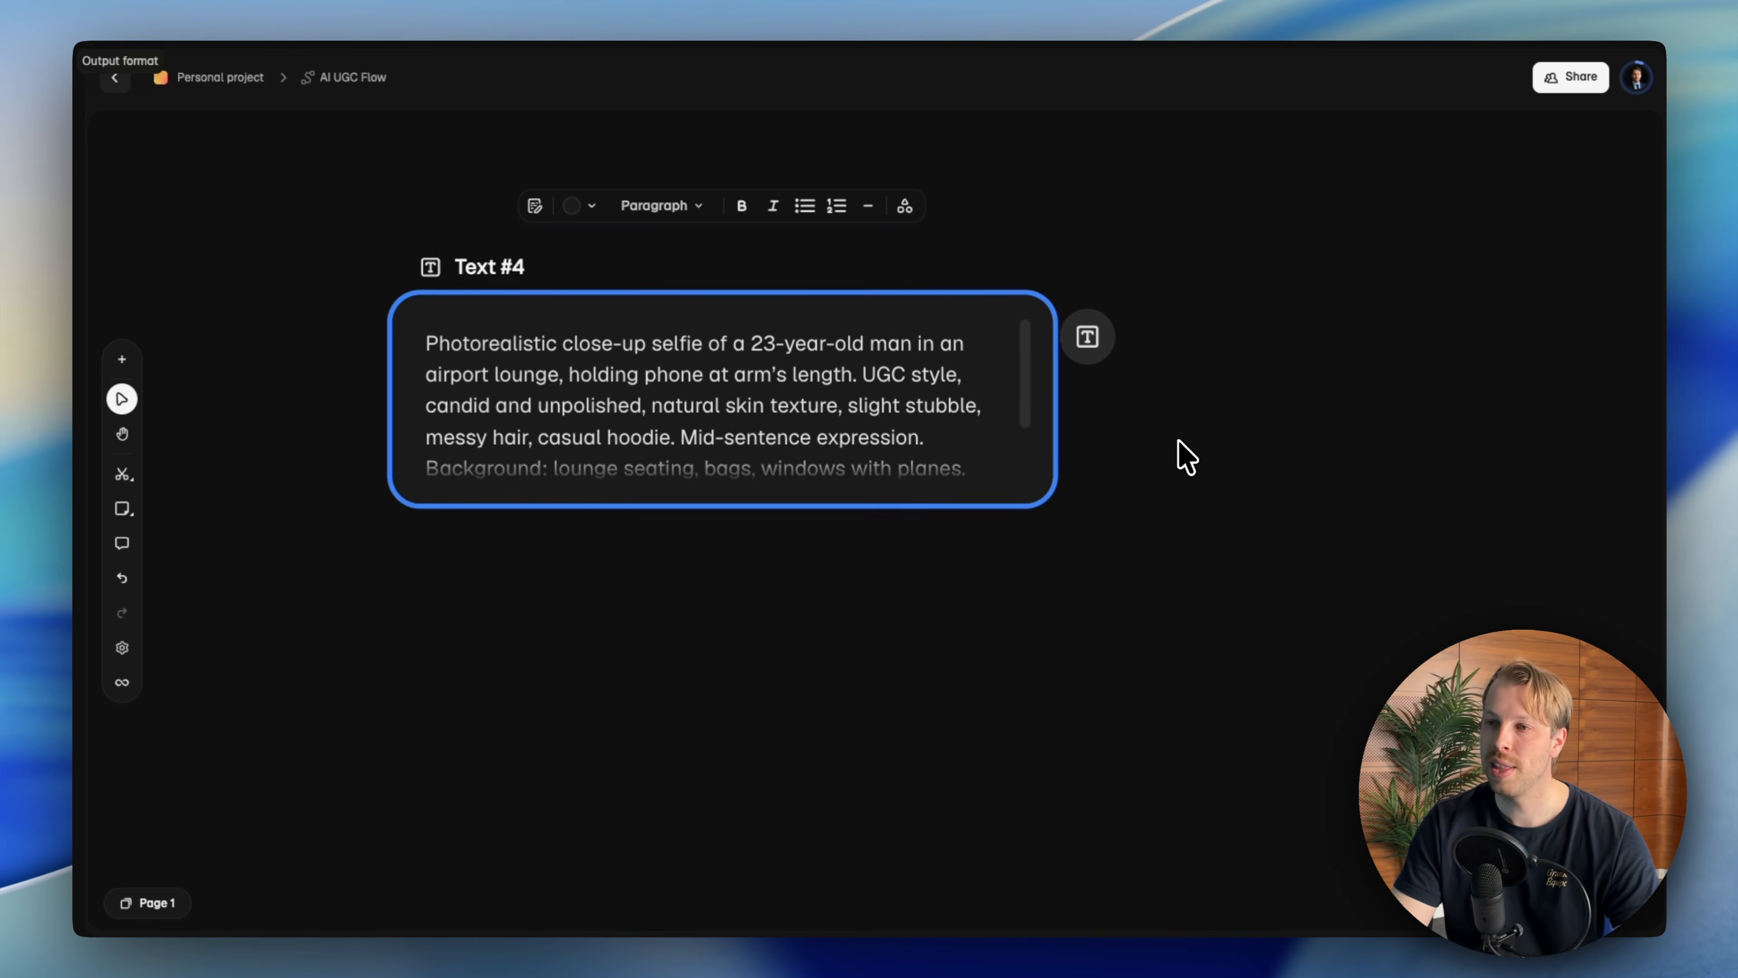
Create an Image Generator node connected to the output of the selfie prompt's text node
{"action": "left_click_drag", "start_coordinate": [862, 387], "coordinate": [596, 367]}
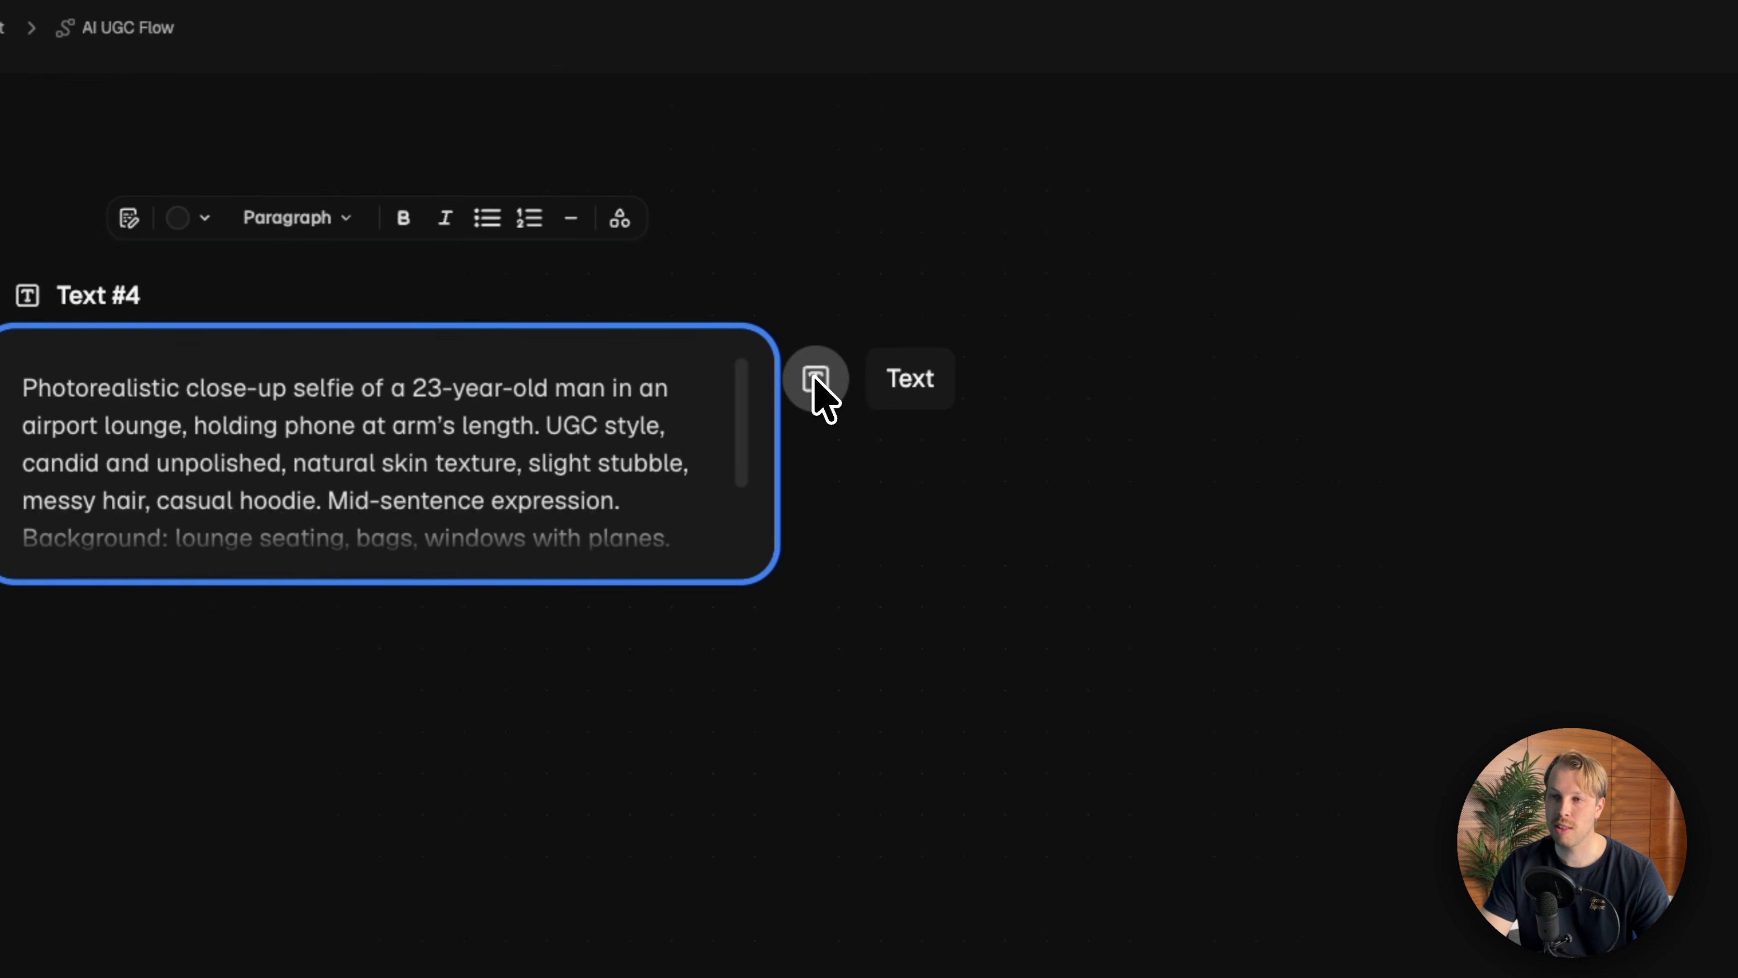
{"action": "left_click_drag", "start_coordinate": [823, 392], "coordinate": [1253, 400]}
{"action": "left_click", "coordinate": [379, 388]}
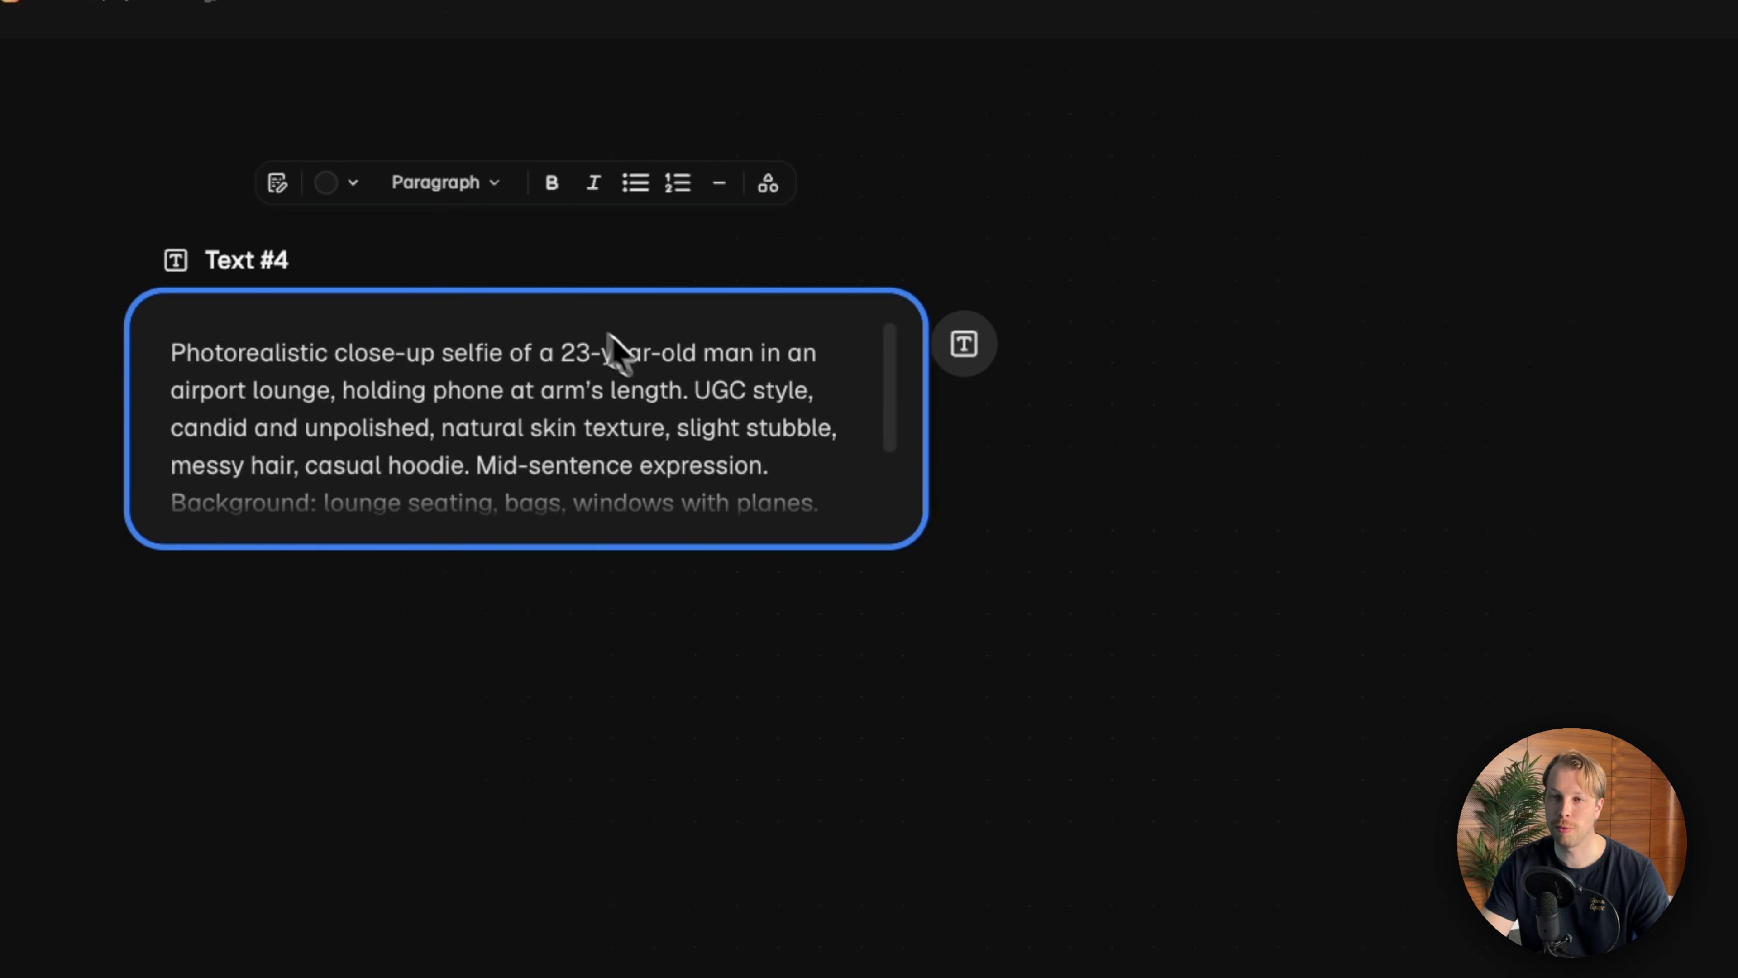
{"action": "left_click_drag", "start_coordinate": [966, 346], "coordinate": [1242, 472]}
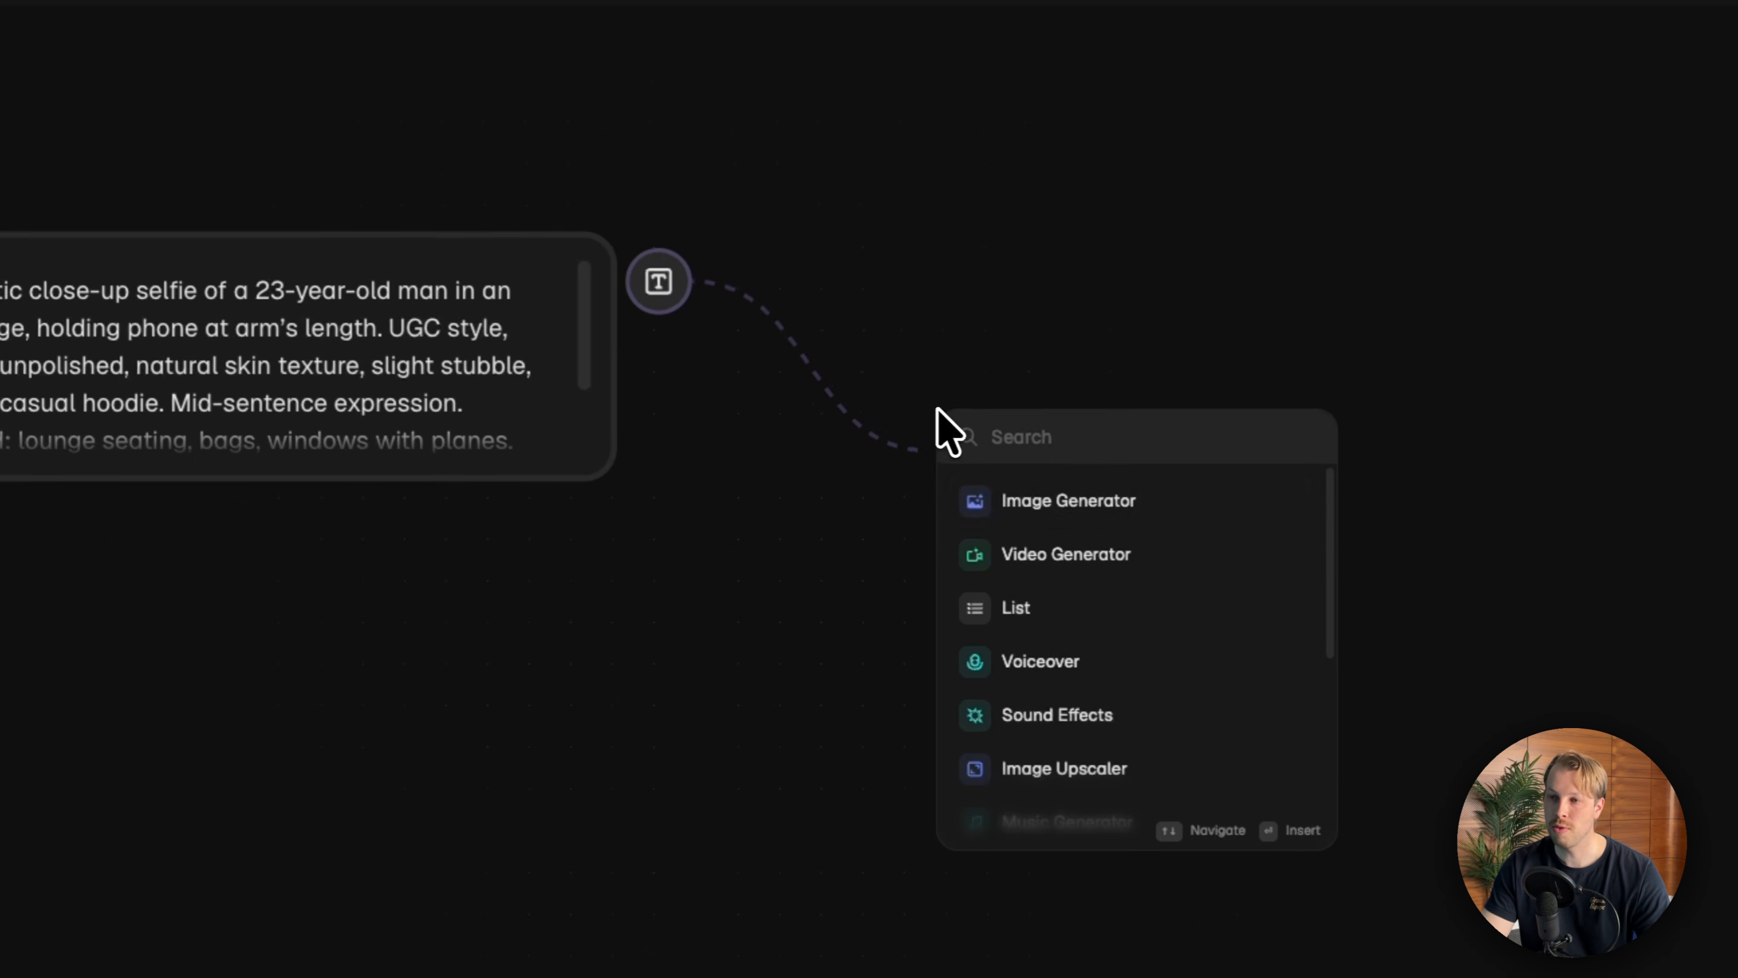
{"action": "left_click", "coordinate": [1010, 508]}
Arrange the new image generator and the selfie prompt's text node side by side on the canvas
{"action": "left_click_drag", "start_coordinate": [1229, 365], "coordinate": [1125, 152]}
{"action": "scroll", "coordinate": [1210, 313], "scroll_direction": "down", "scroll_amount": 3}
{"action": "left_click_drag", "start_coordinate": [1222, 360], "coordinate": [1213, 350]}
{"action": "left_click_drag", "start_coordinate": [864, 363], "coordinate": [787, 337]}
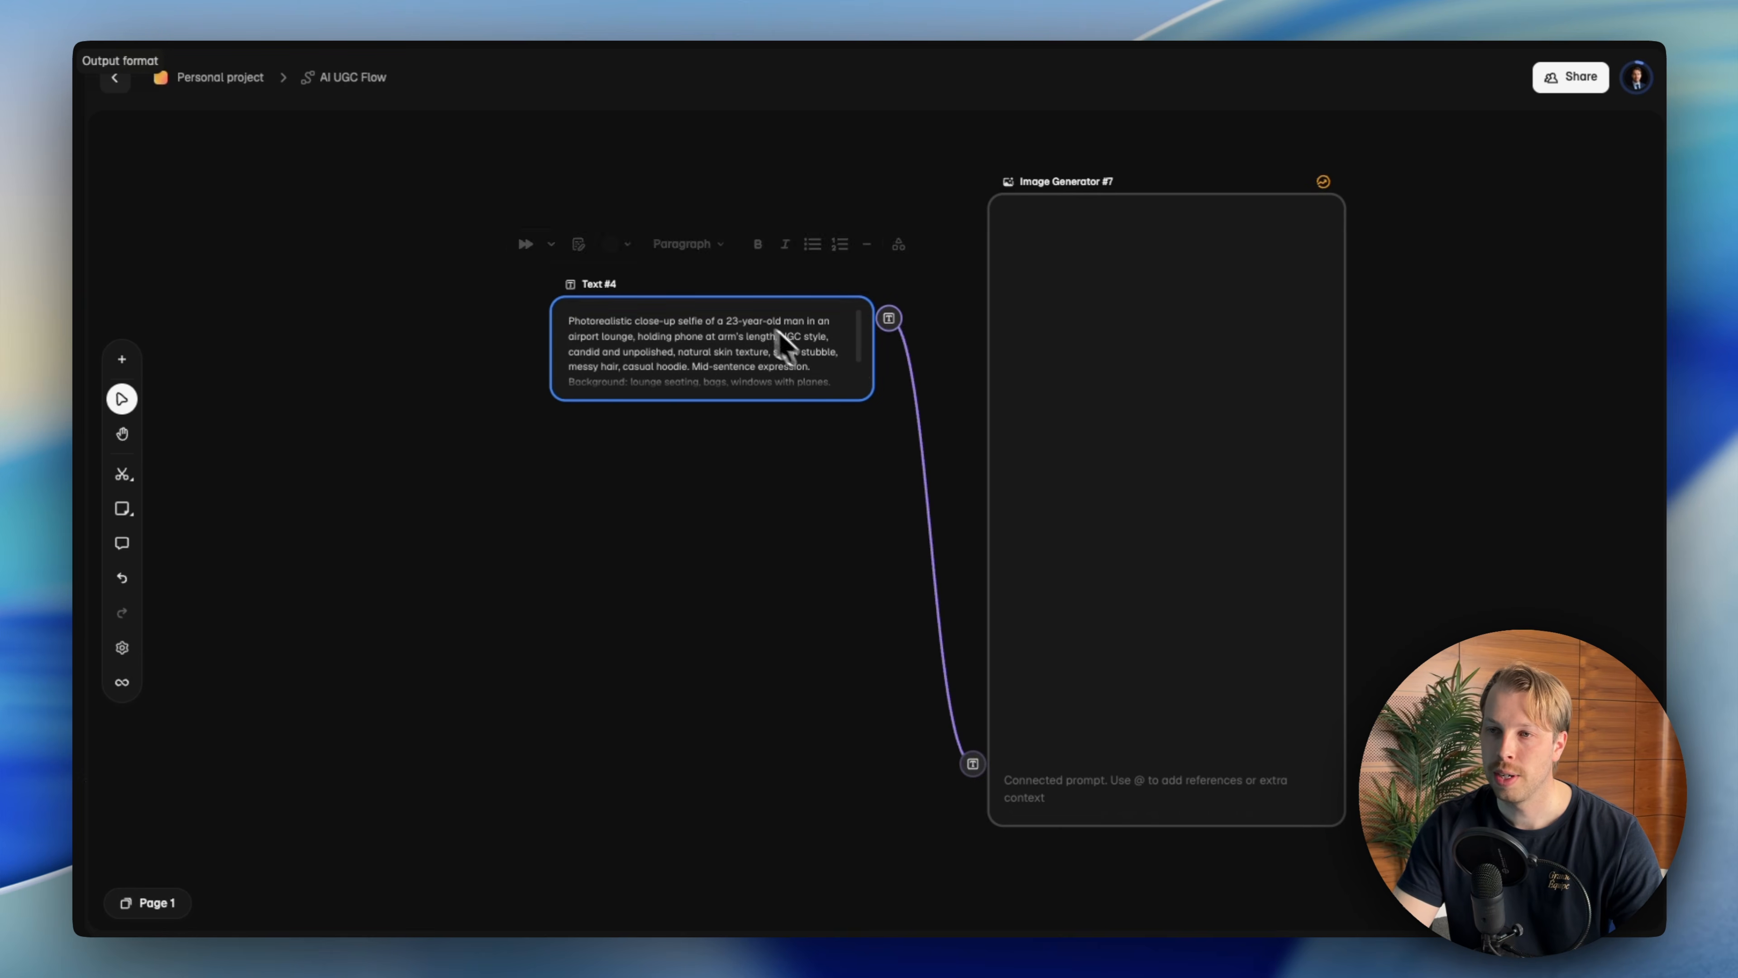
Try raising the new image generator's number of generations to 10, and return it to 1
{"action": "left_click", "coordinate": [1164, 439]}
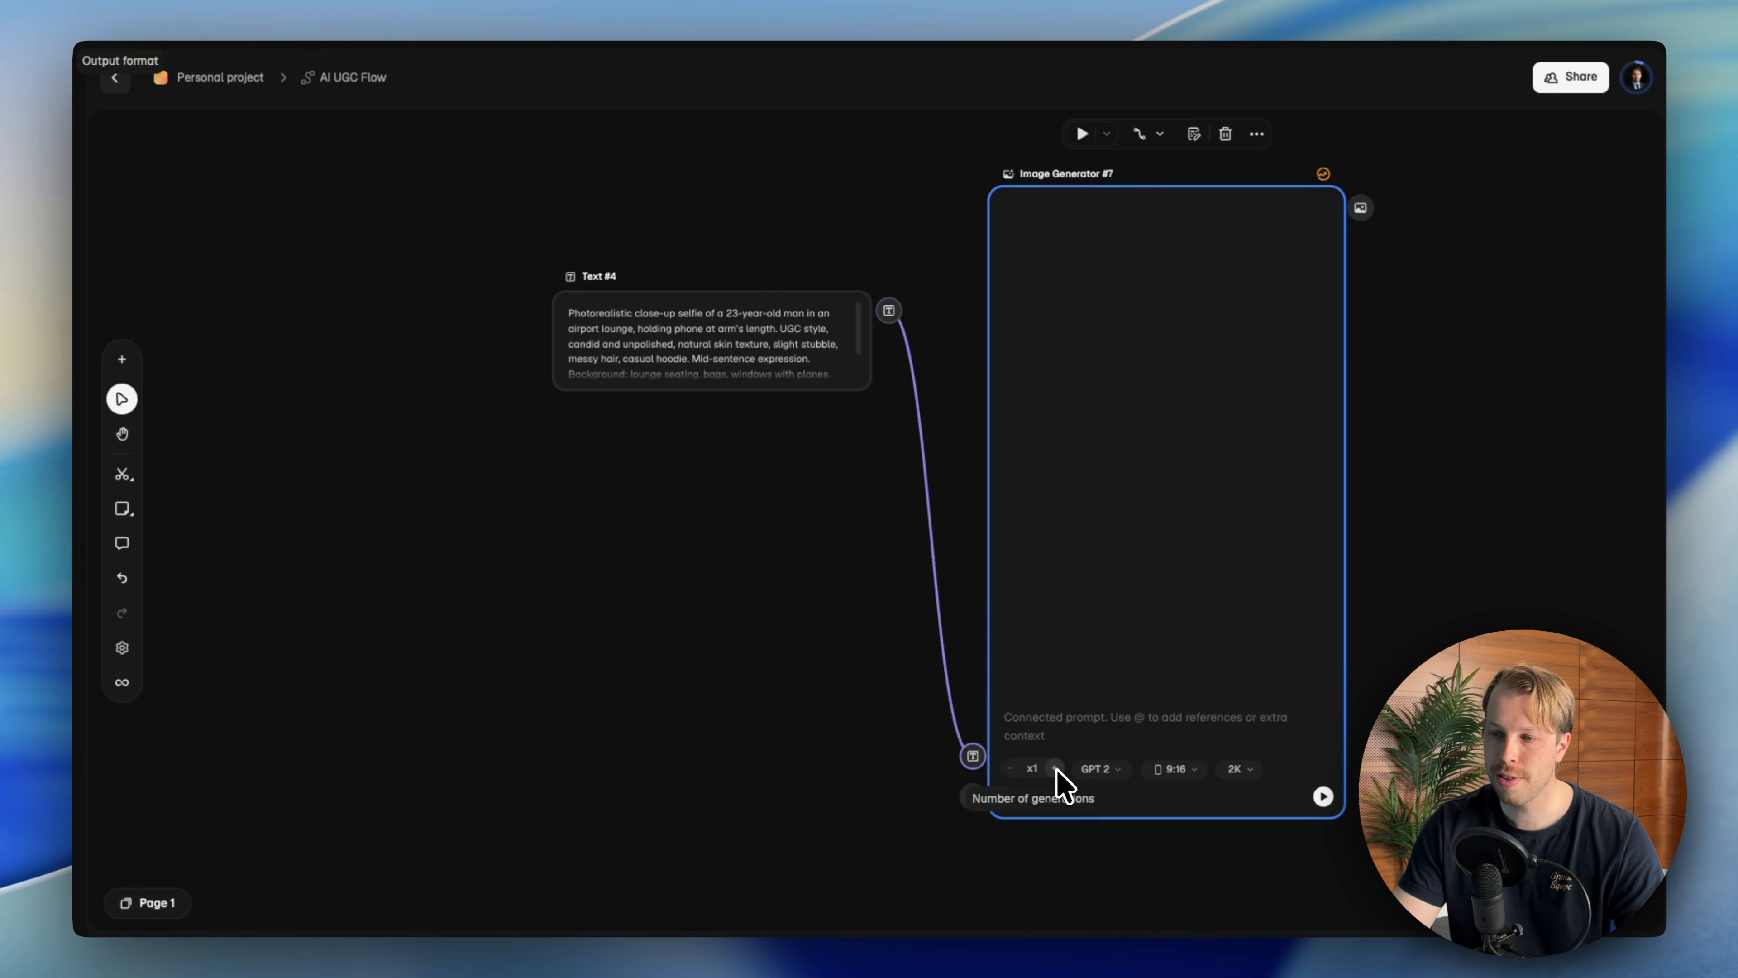
{"action": "scroll", "coordinate": [1058, 784], "scroll_direction": "up", "scroll_amount": 3}
{"action": "scroll", "coordinate": [1064, 786], "scroll_direction": "up", "scroll_amount": 2}
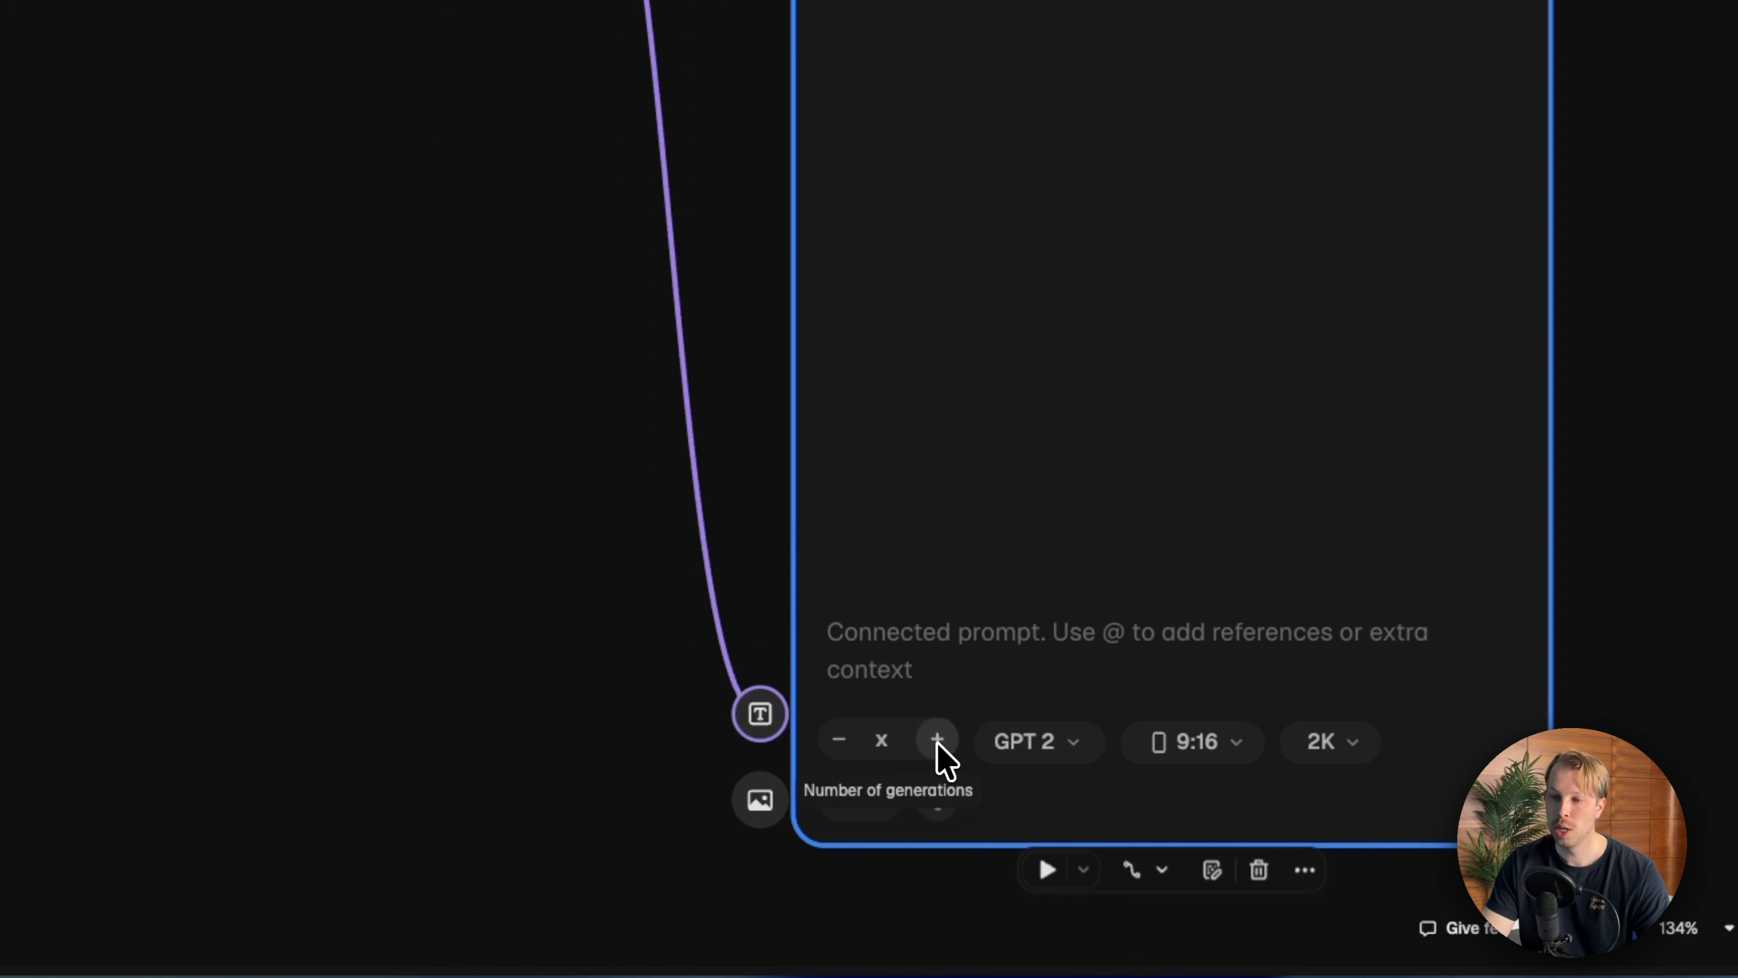
{"action": "left_click", "coordinate": [937, 744]}
{"action": "left_click", "coordinate": [937, 744]}
{"action": "left_click", "coordinate": [937, 744]}
{"action": "left_click", "coordinate": [938, 744]}
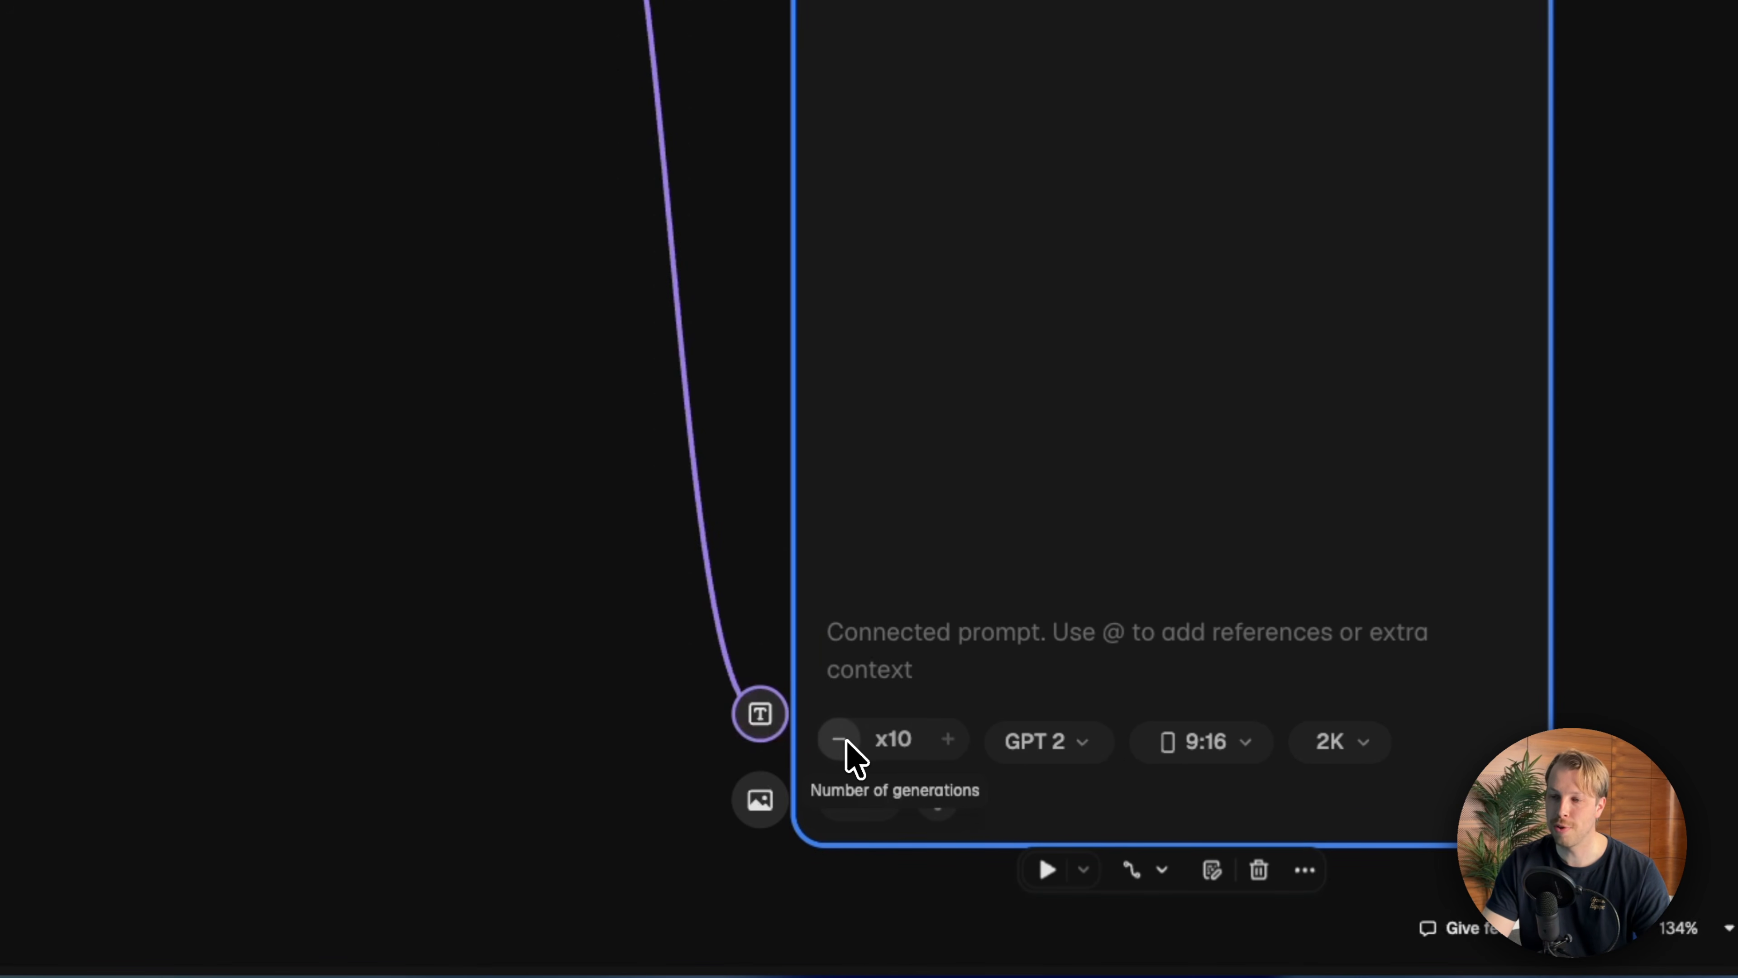
{"action": "scroll", "coordinate": [997, 718], "scroll_direction": "down", "scroll_amount": 1}
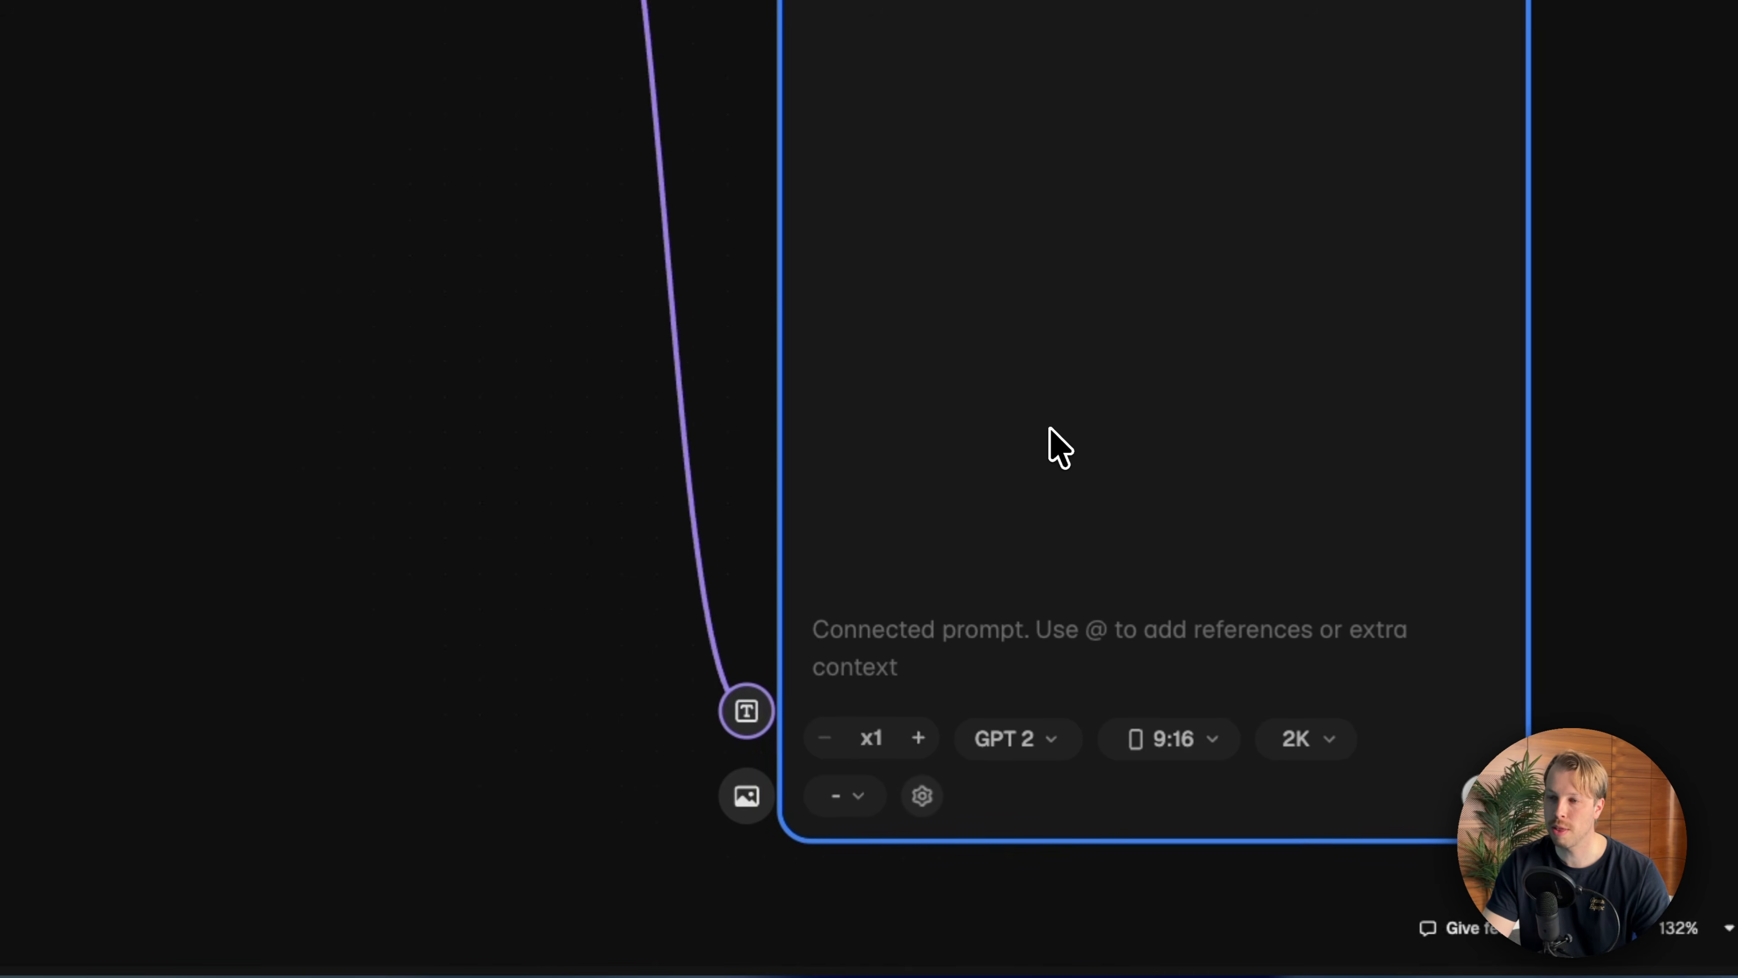
Browse the models offered for the image generator, looking through the GPT, Grok, Ideogram and Mystic entries
{"action": "left_click", "coordinate": [1025, 743]}
{"action": "scroll", "coordinate": [965, 624], "scroll_direction": "down", "scroll_amount": 5}
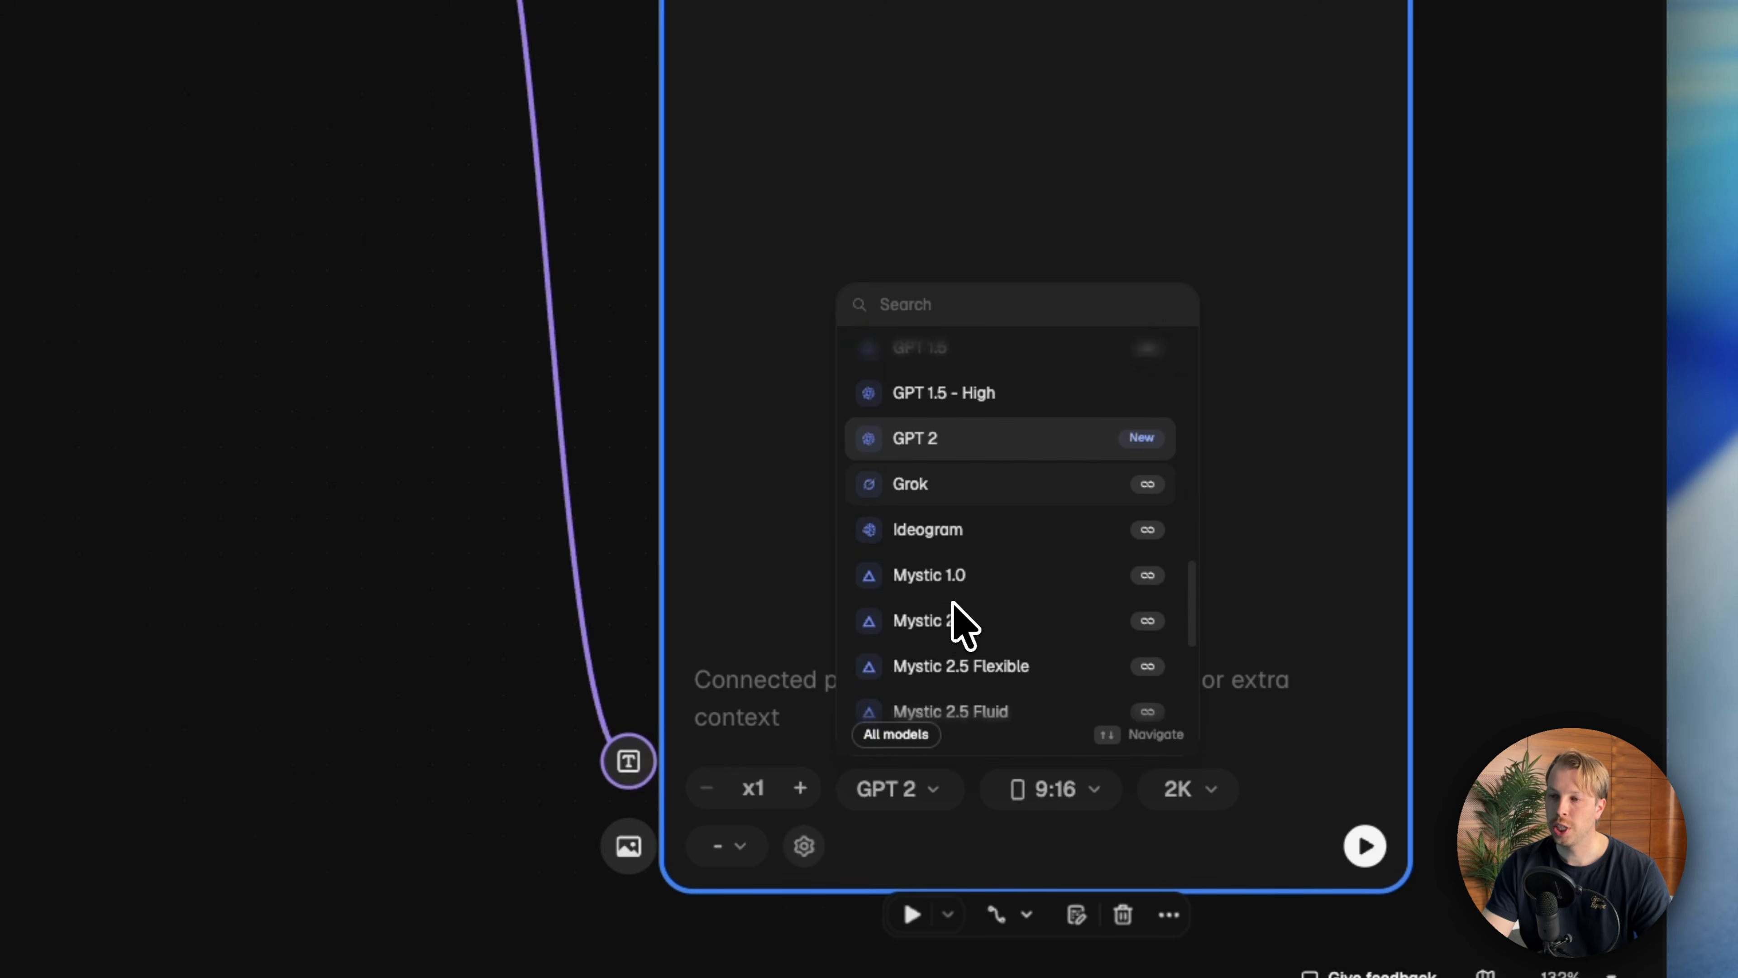
{"action": "scroll", "coordinate": [965, 625], "scroll_direction": "up", "scroll_amount": 6}
{"action": "scroll", "coordinate": [955, 616], "scroll_direction": "up", "scroll_amount": 4}
{"action": "scroll", "coordinate": [955, 616], "scroll_direction": "down", "scroll_amount": 5}
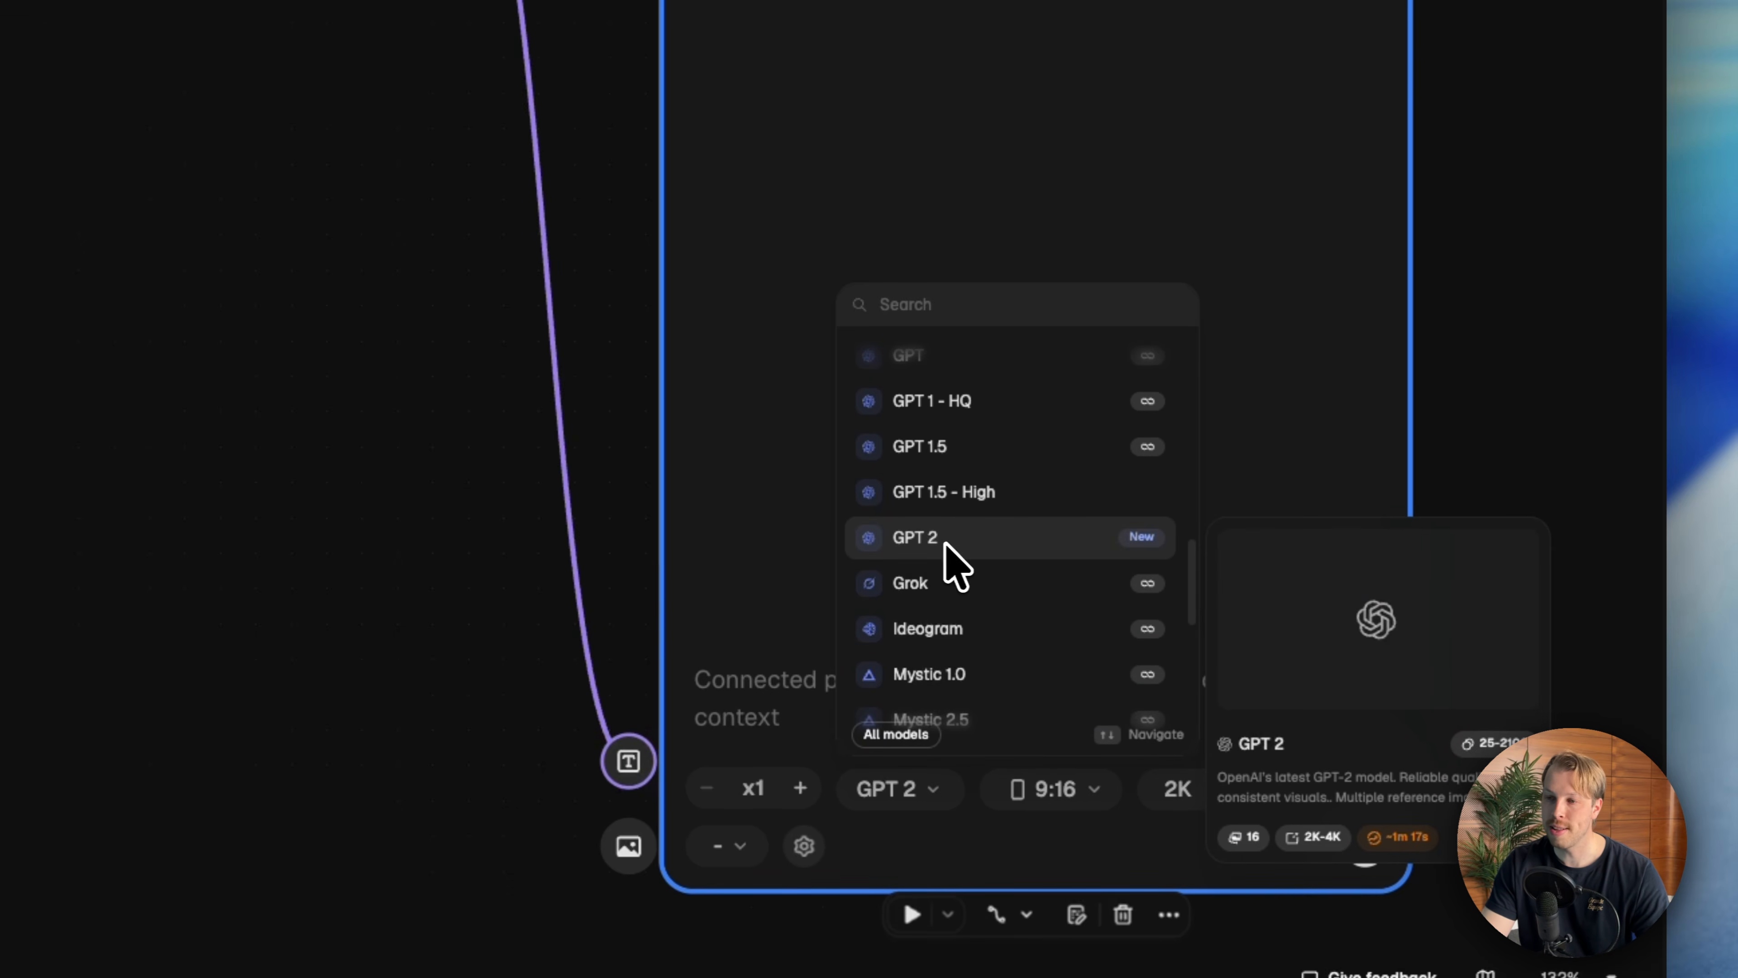
{"action": "scroll", "coordinate": [948, 546], "scroll_direction": "up", "scroll_amount": 1}
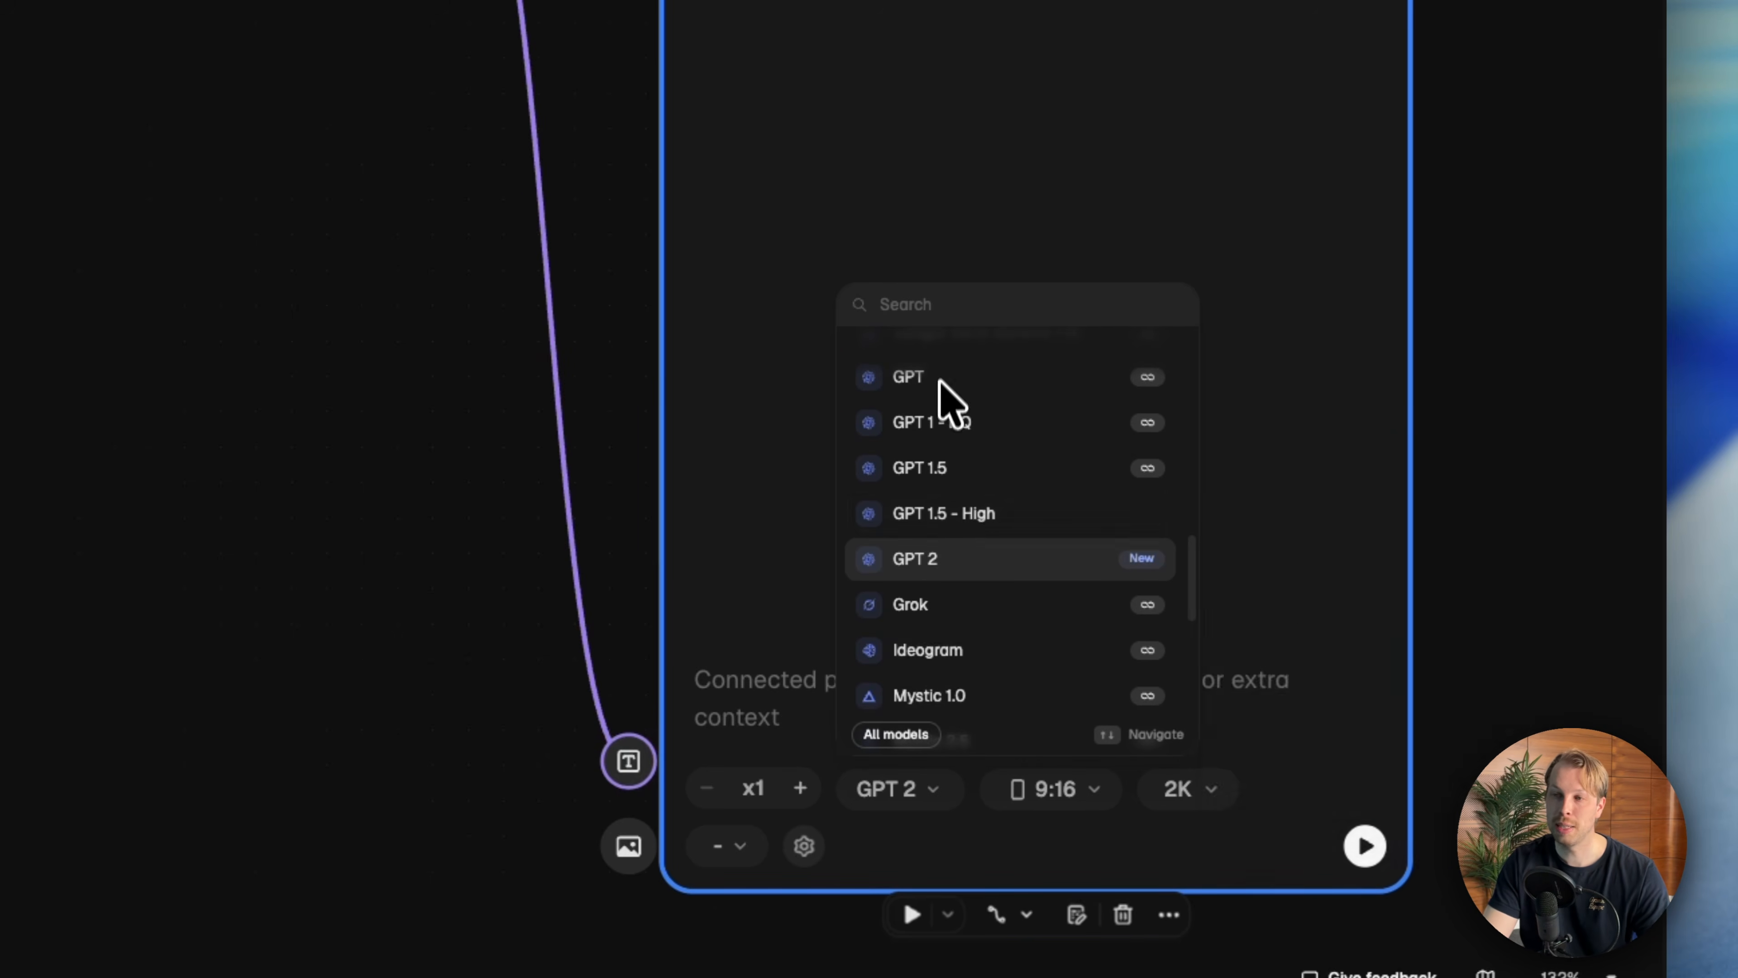
{"action": "left_click", "coordinate": [1504, 301]}
Set the image generator's resolution to 1K, keeping the 9:16 aspect ratio, and generate the selfie image
{"action": "scroll", "coordinate": [1437, 404], "scroll_direction": "down", "scroll_amount": 1}
{"action": "left_click", "coordinate": [1317, 464]}
{"action": "left_click", "coordinate": [1067, 757]}
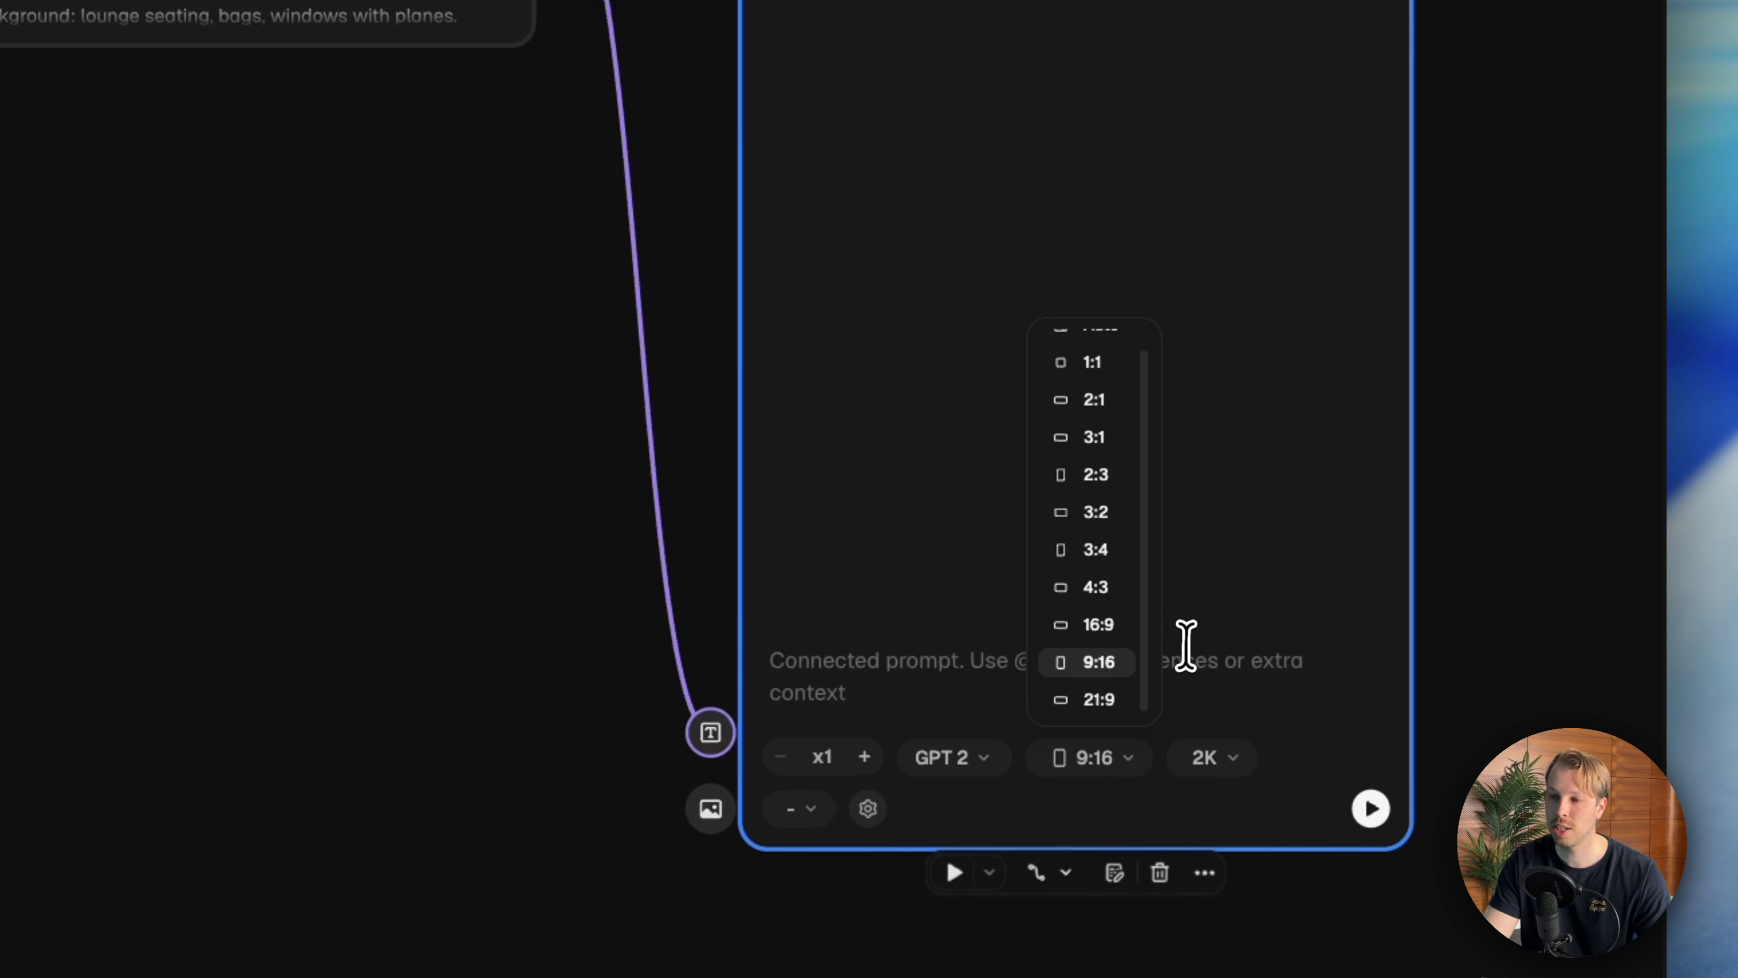
{"action": "left_click", "coordinate": [1194, 674]}
{"action": "left_click", "coordinate": [1211, 751]}
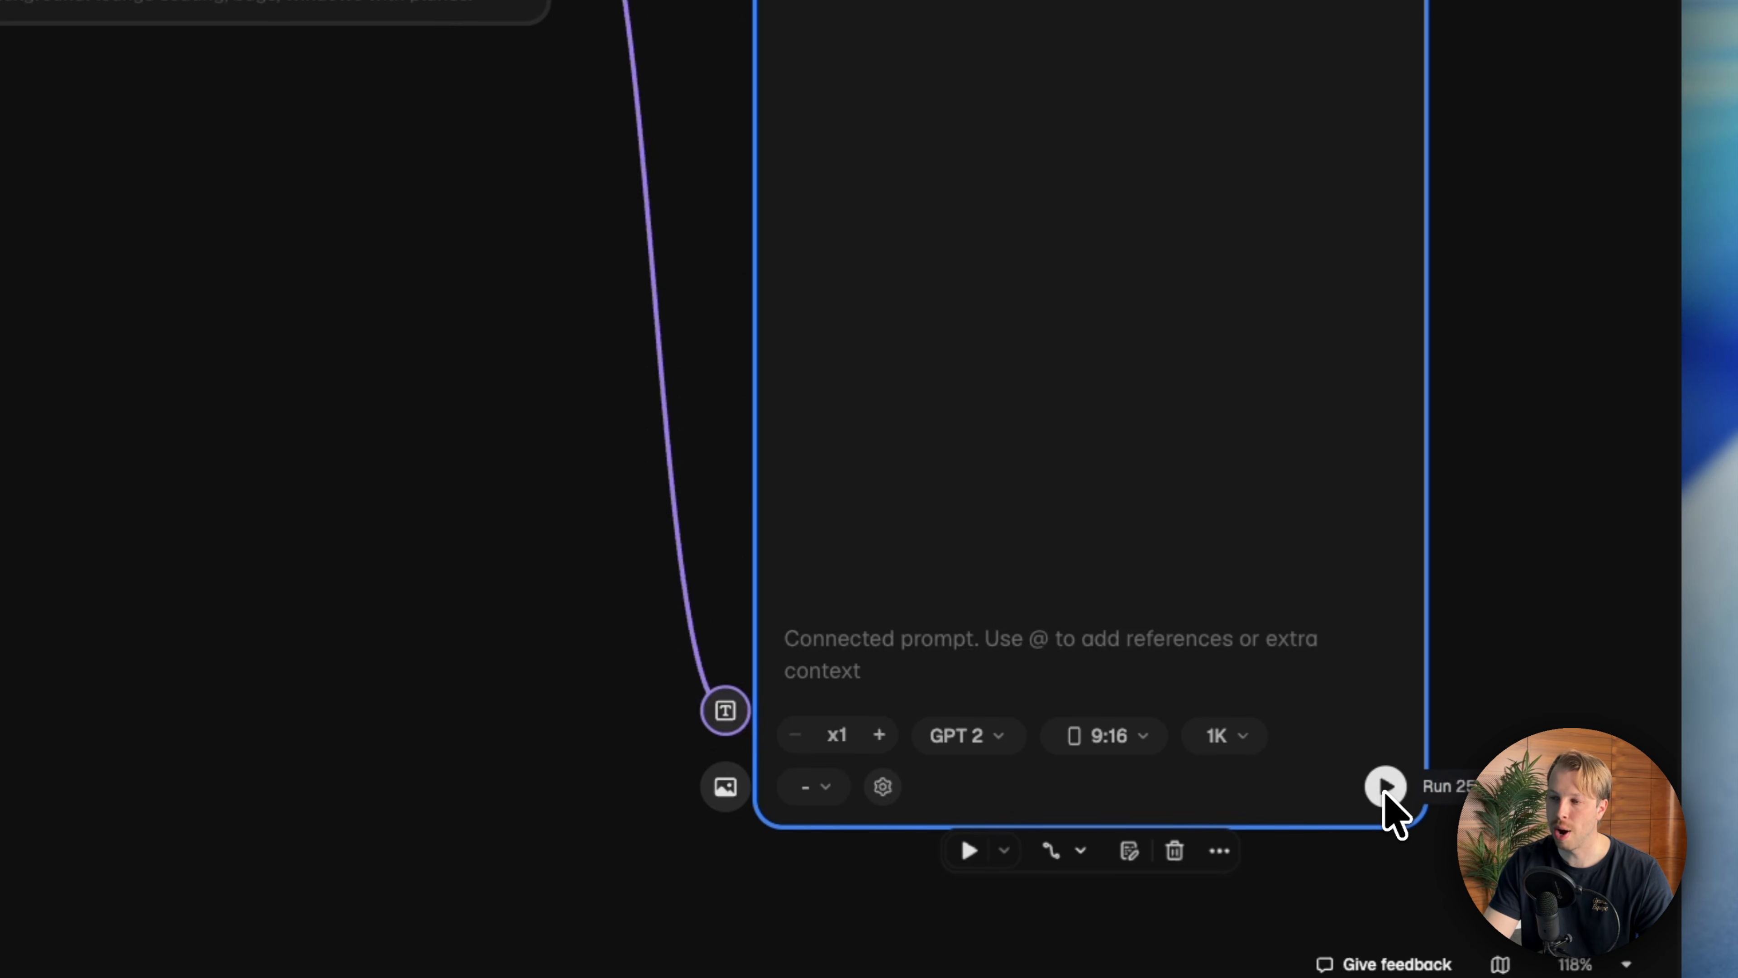
{"action": "left_click", "coordinate": [1385, 786]}
Place the selfie image generator directly beside its prompt's text node, with their upper edges roughly level
{"action": "scroll", "coordinate": [1385, 805], "scroll_direction": "down", "scroll_amount": 5}
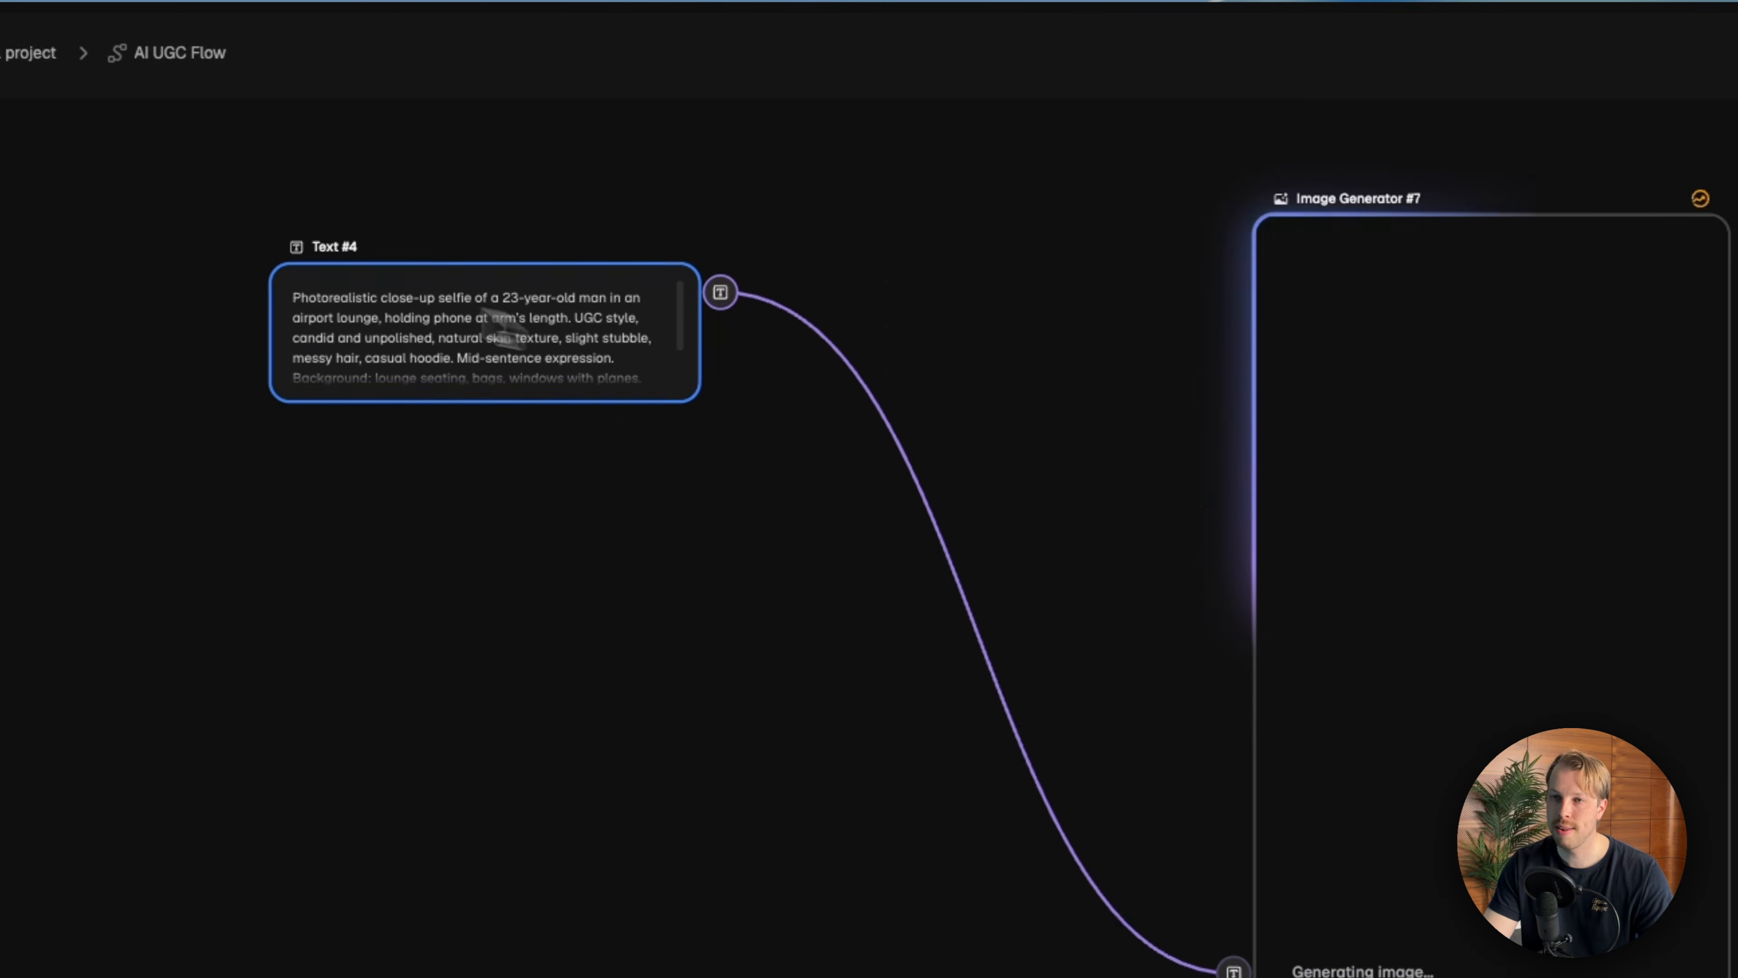
{"action": "left_click_drag", "start_coordinate": [491, 312], "coordinate": [463, 307]}
{"action": "left_click_drag", "start_coordinate": [1492, 333], "coordinate": [915, 348]}
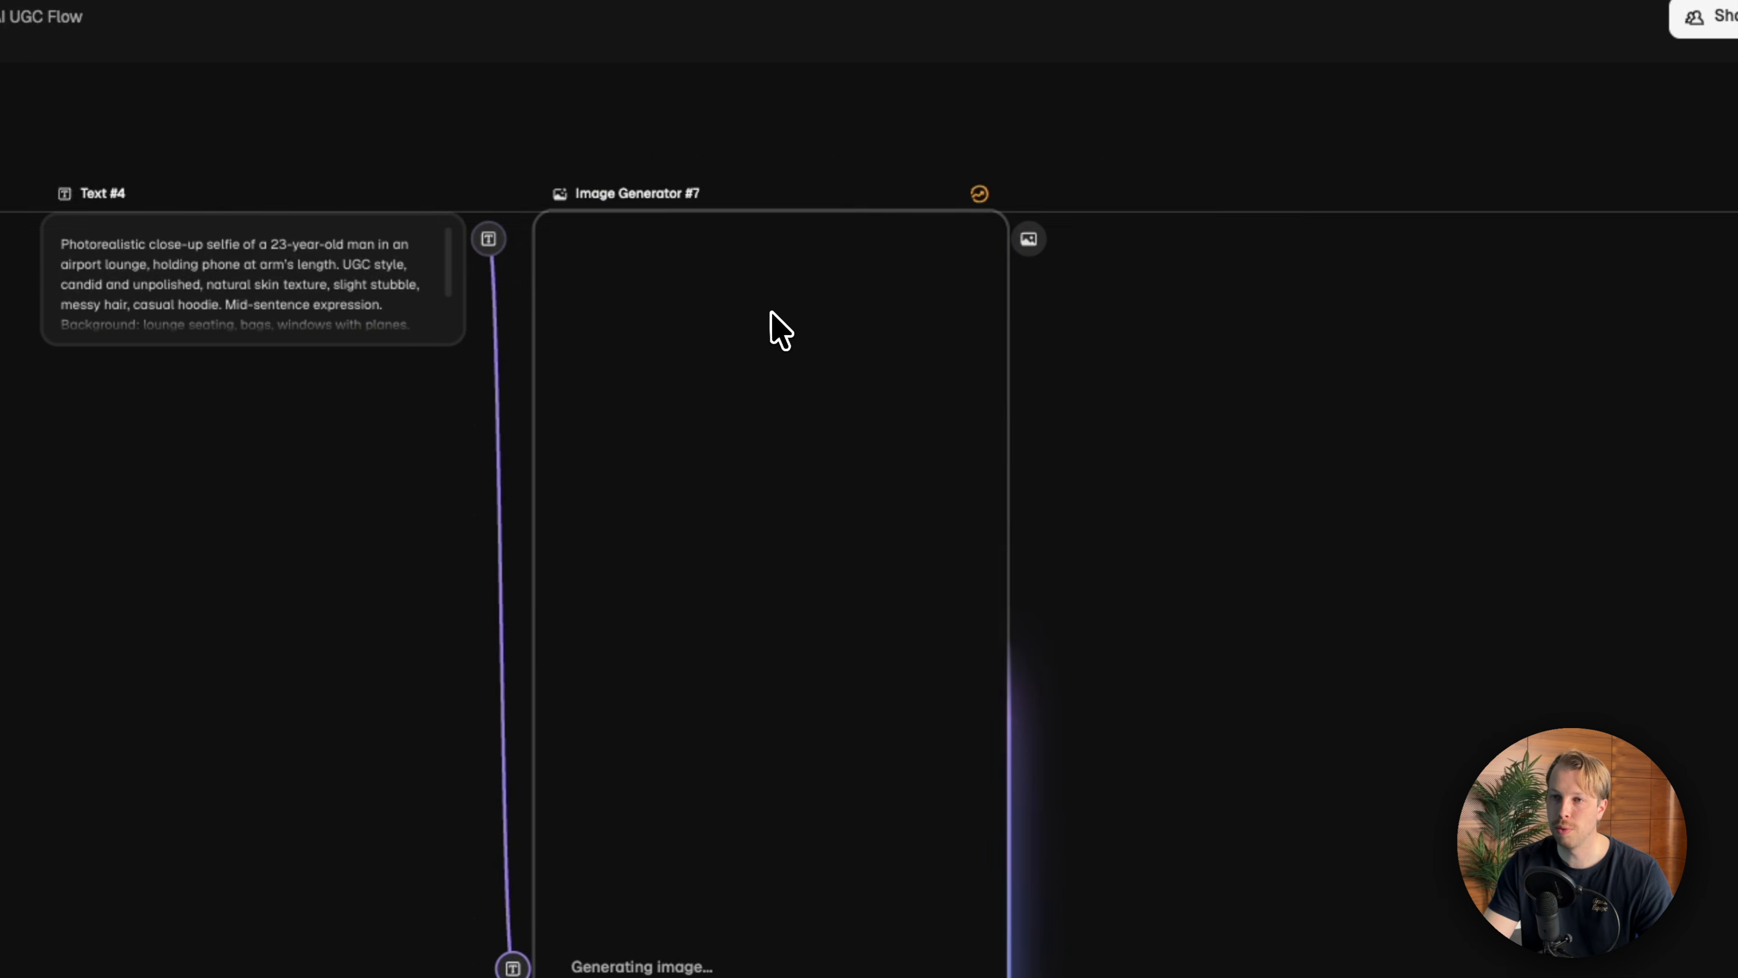
{"action": "left_click", "coordinate": [226, 294]}
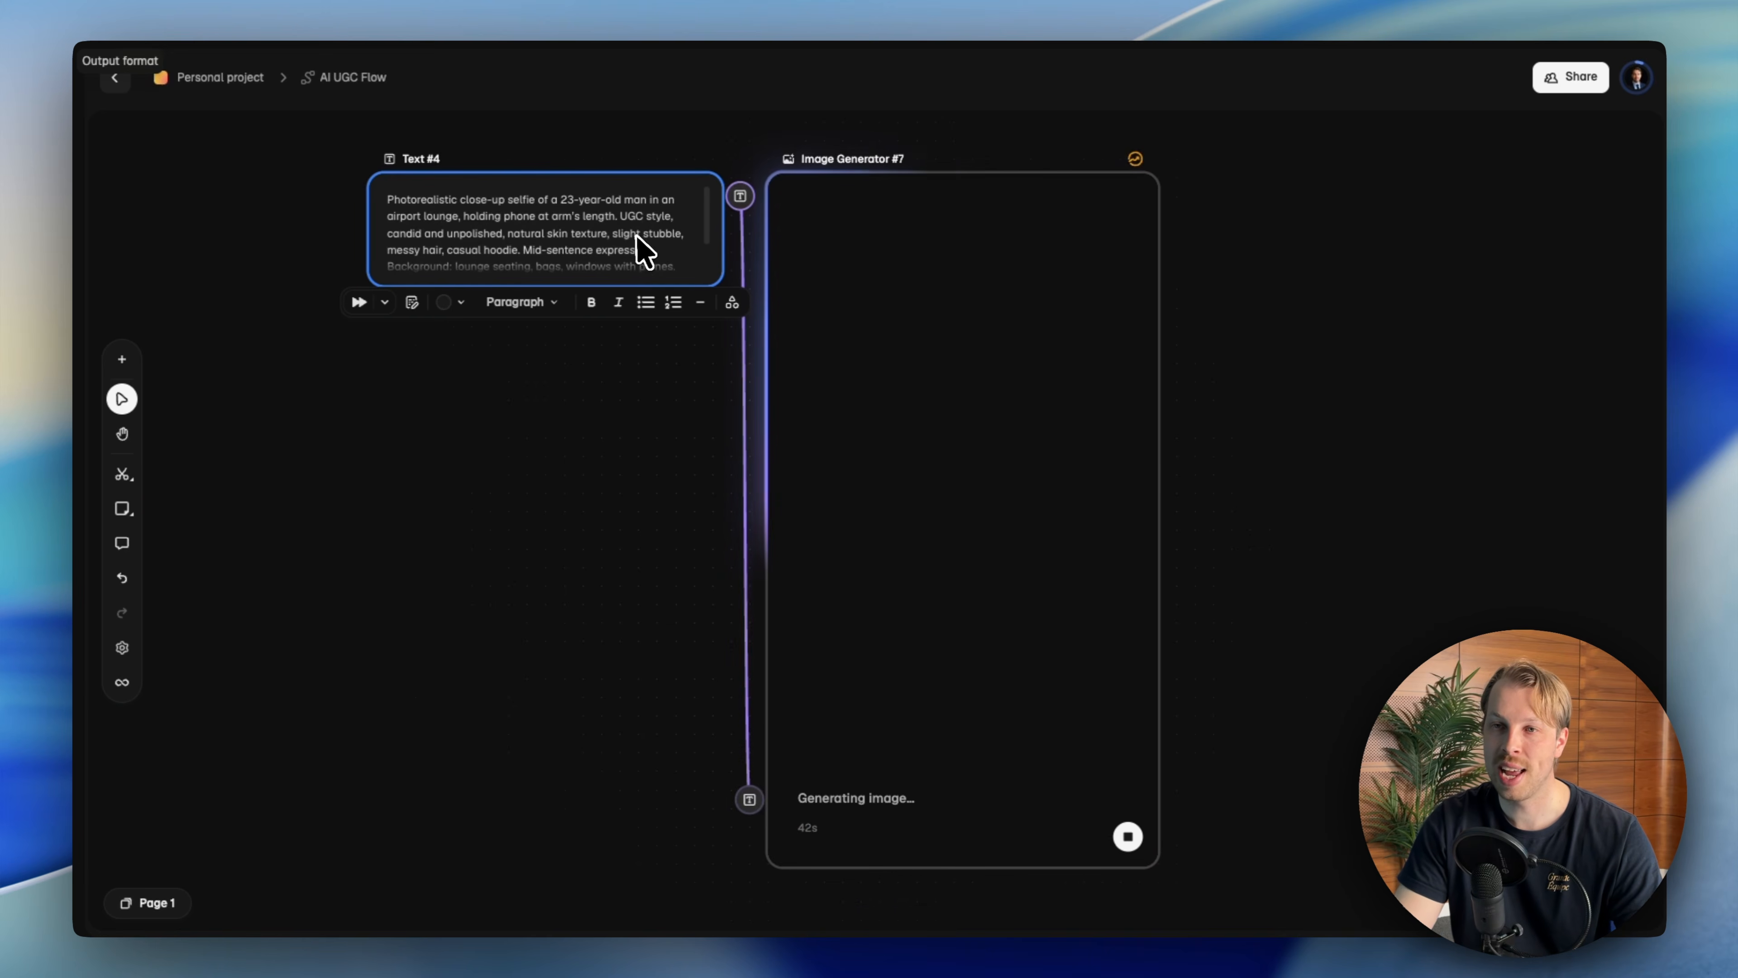
Add a text node below the image generator reading "A screenshot of the Saily App dashboard that allows a user to connect to the internet."
{"action": "scroll", "coordinate": [1008, 381], "scroll_direction": "down", "scroll_amount": 1}
{"action": "scroll", "coordinate": [1211, 411], "scroll_direction": "down", "scroll_amount": 2}
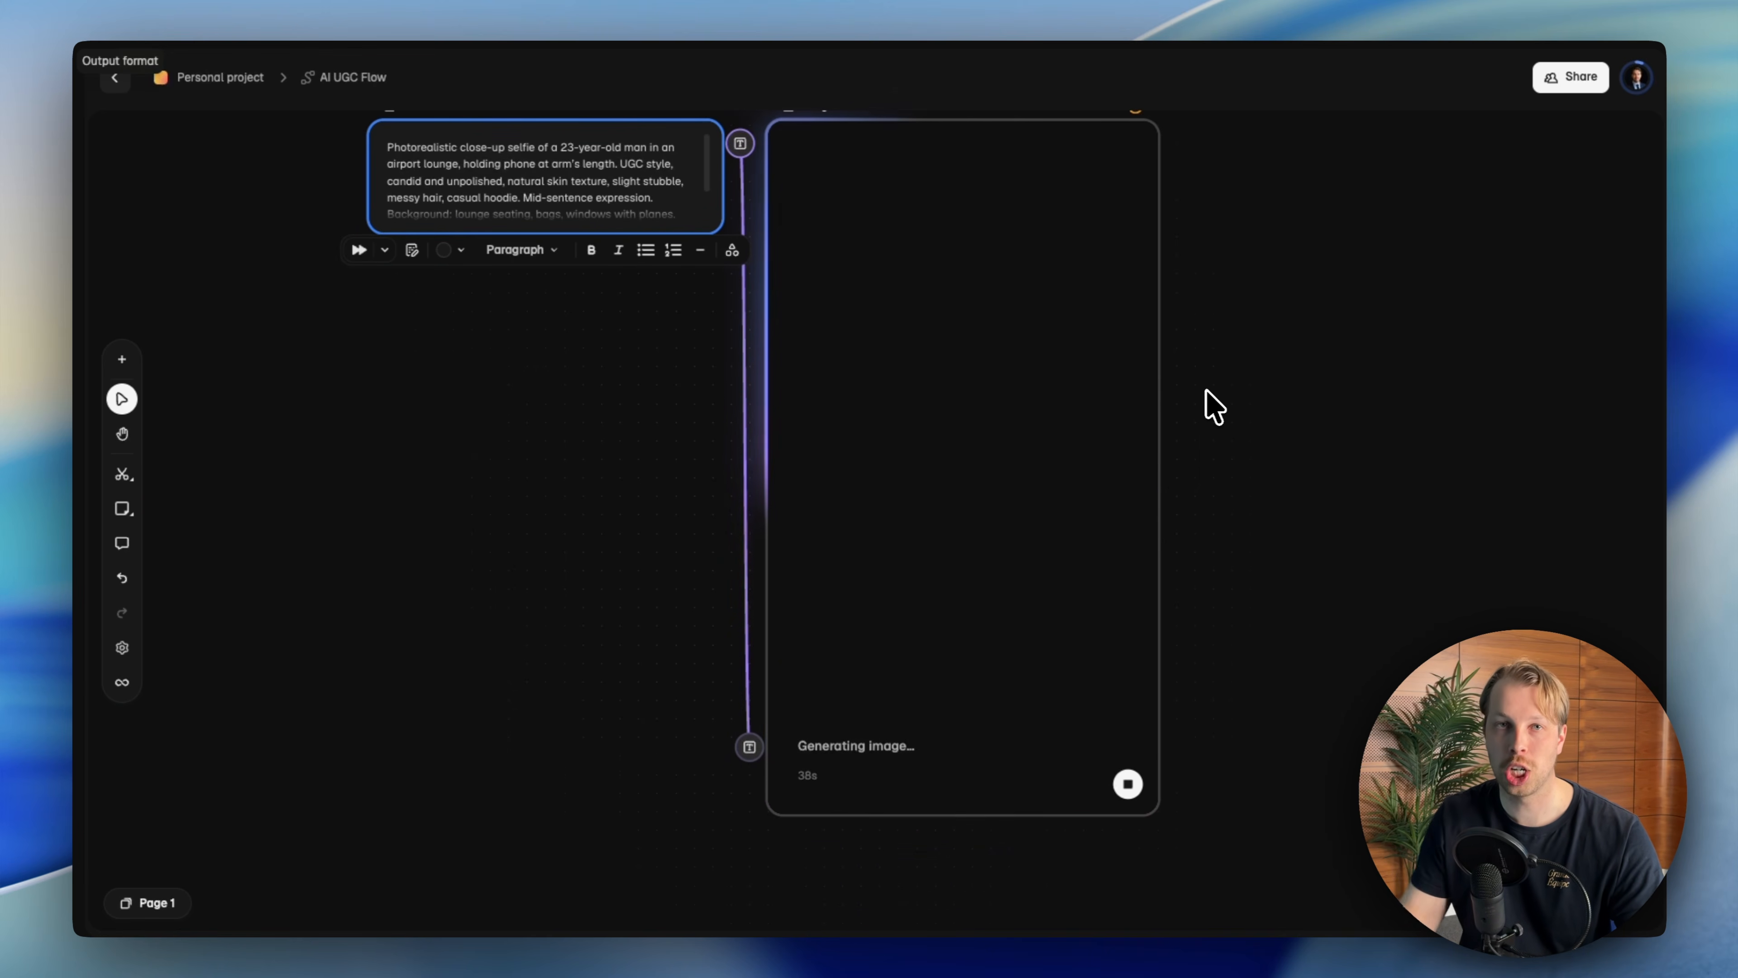
{"action": "scroll", "coordinate": [1191, 400], "scroll_direction": "down", "scroll_amount": 2}
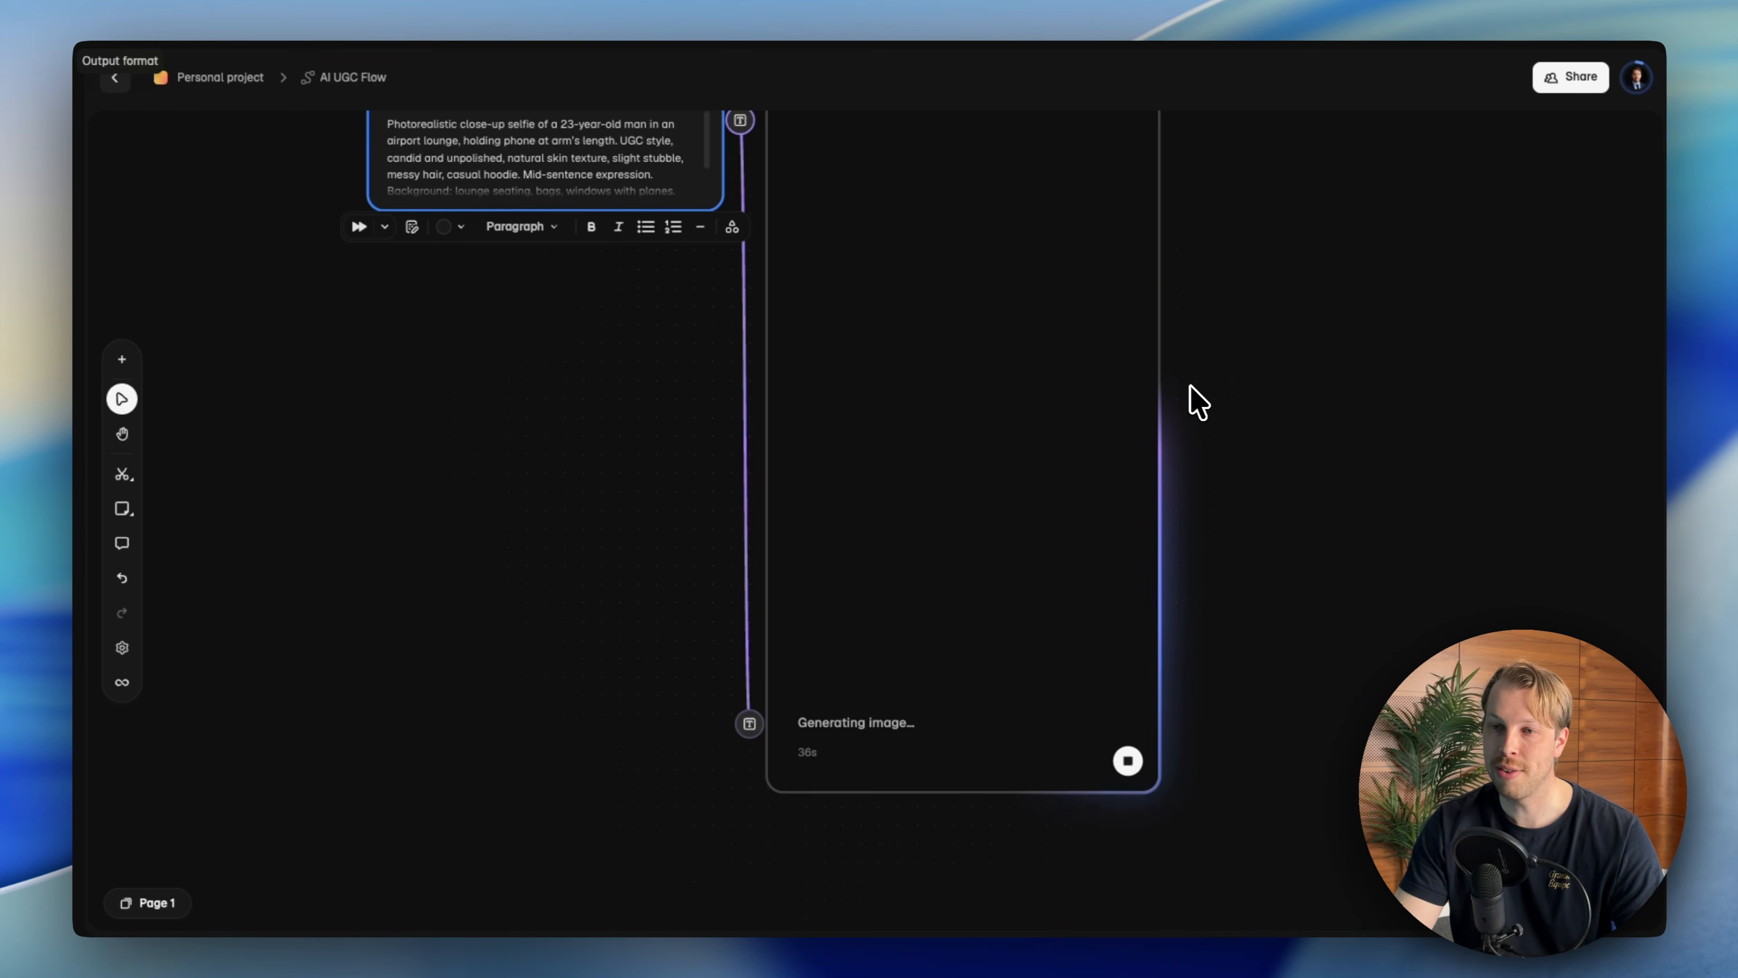
{"action": "scroll", "coordinate": [1194, 404], "scroll_direction": "down", "scroll_amount": 15}
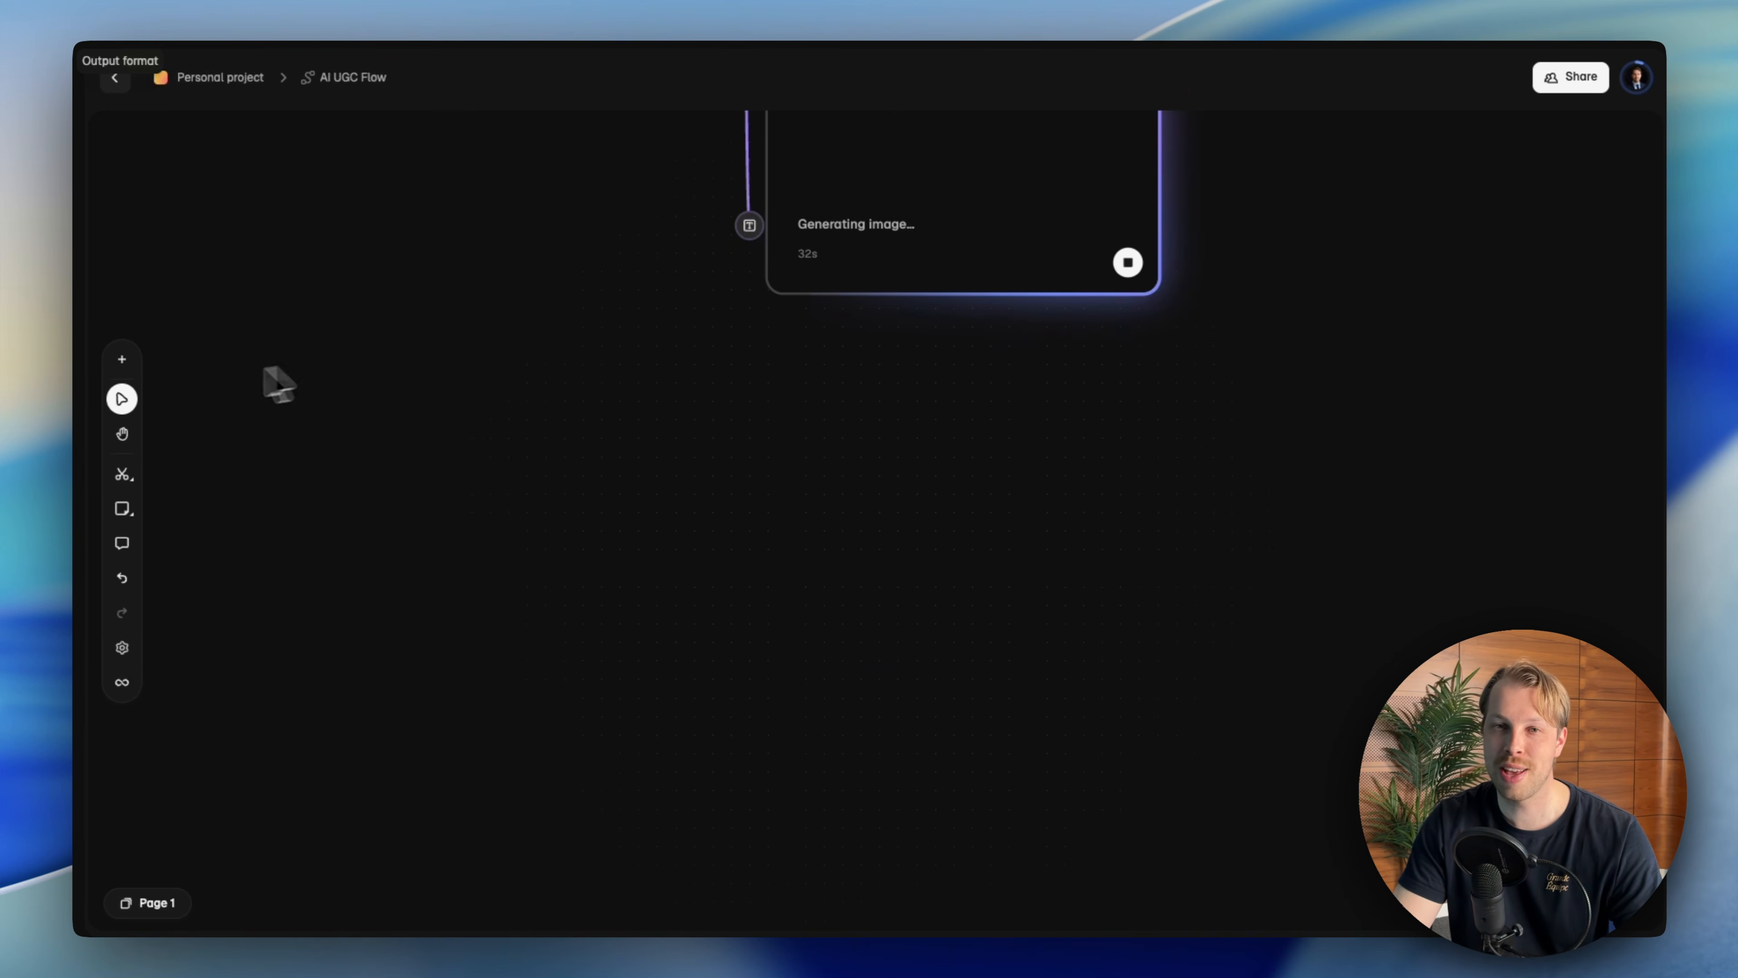
{"action": "scroll", "coordinate": [500, 424], "scroll_direction": "down", "scroll_amount": 1}
{"action": "scroll", "coordinate": [505, 426], "scroll_direction": "down", "scroll_amount": 2}
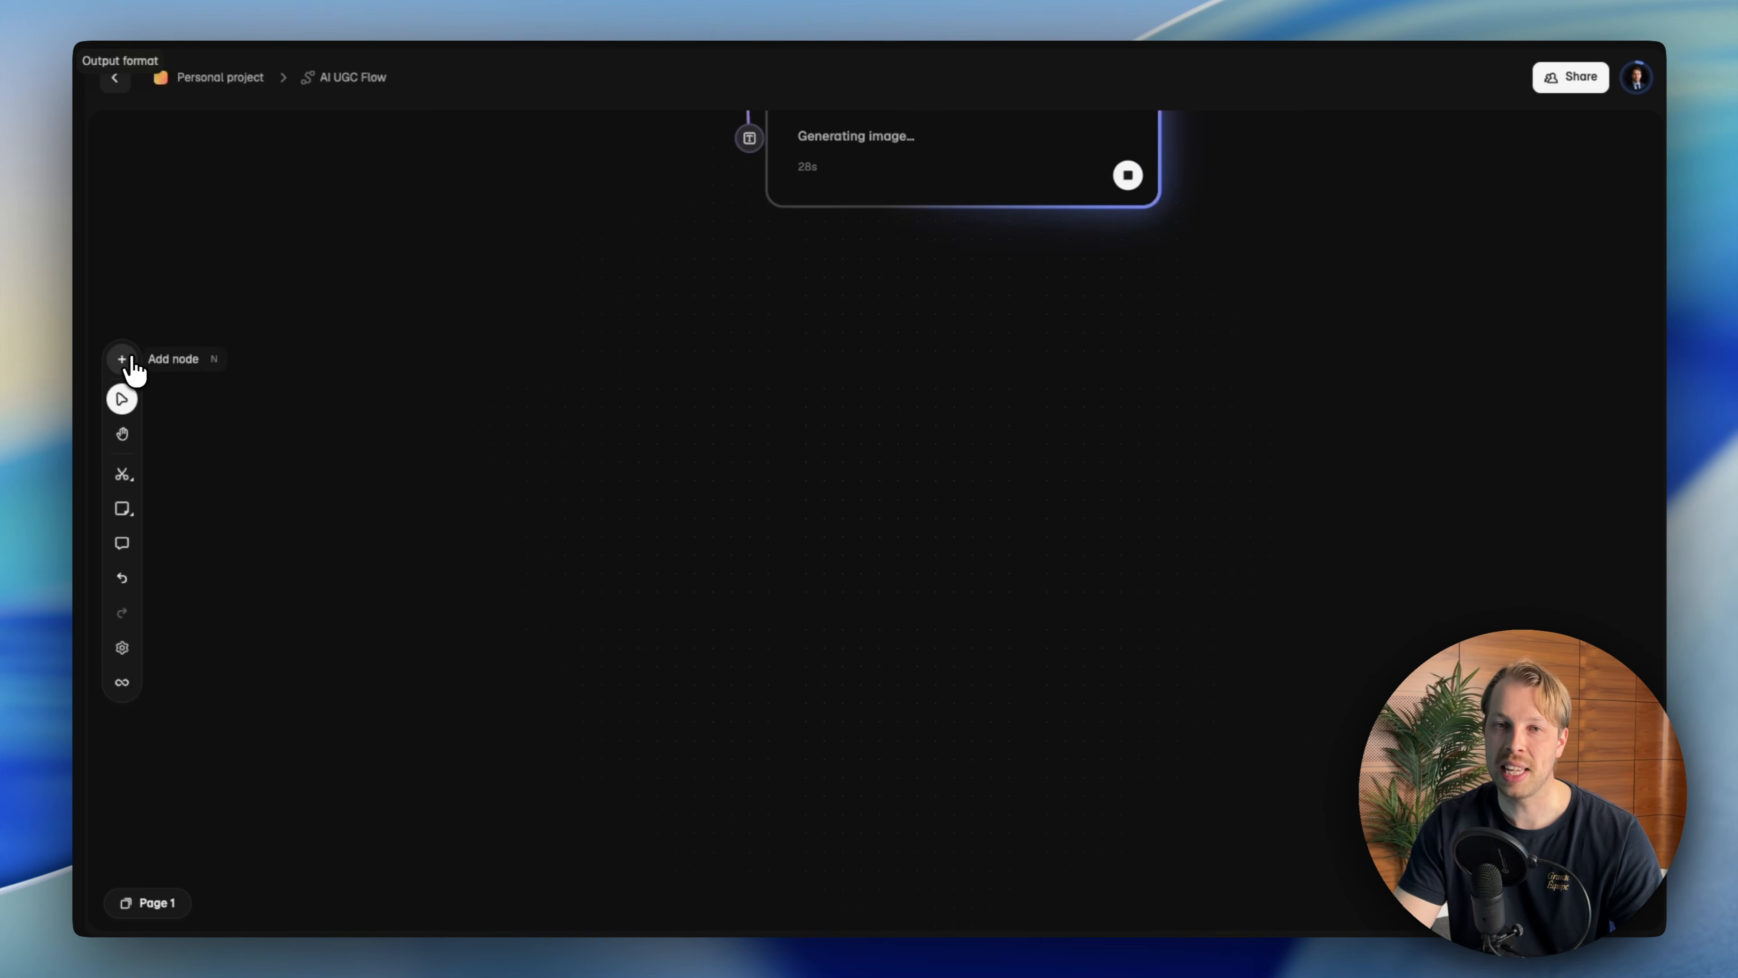
{"action": "left_click", "coordinate": [123, 359]}
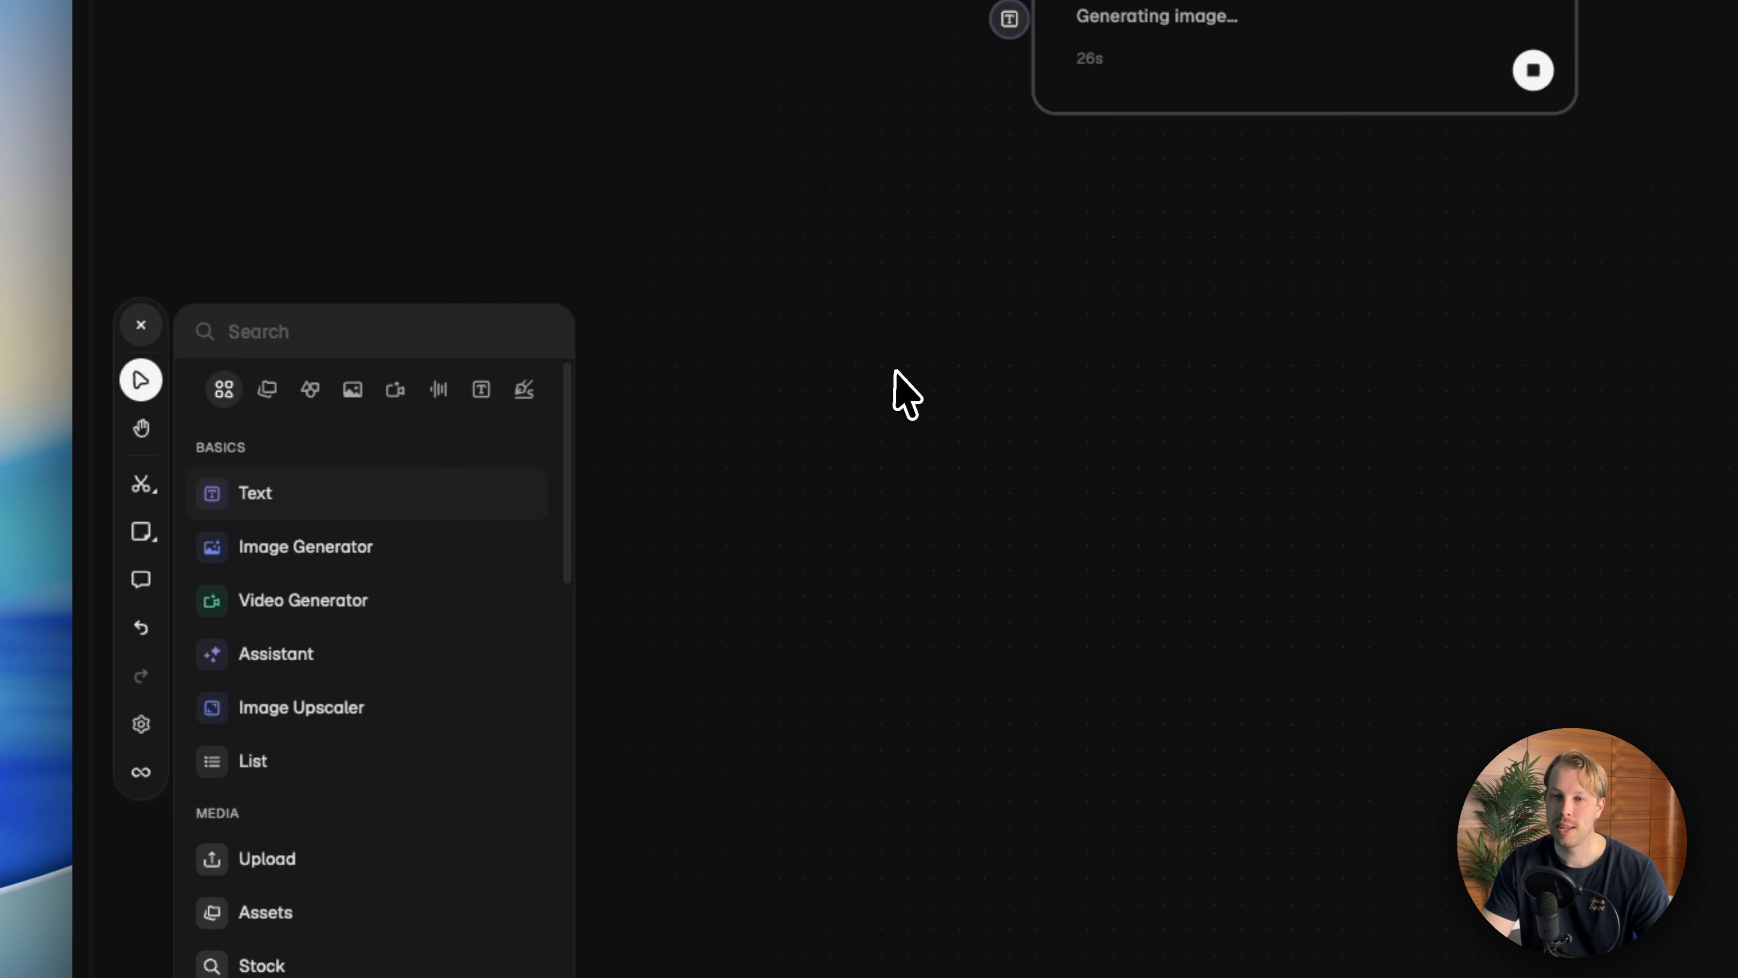
{"action": "left_click", "coordinate": [896, 376]}
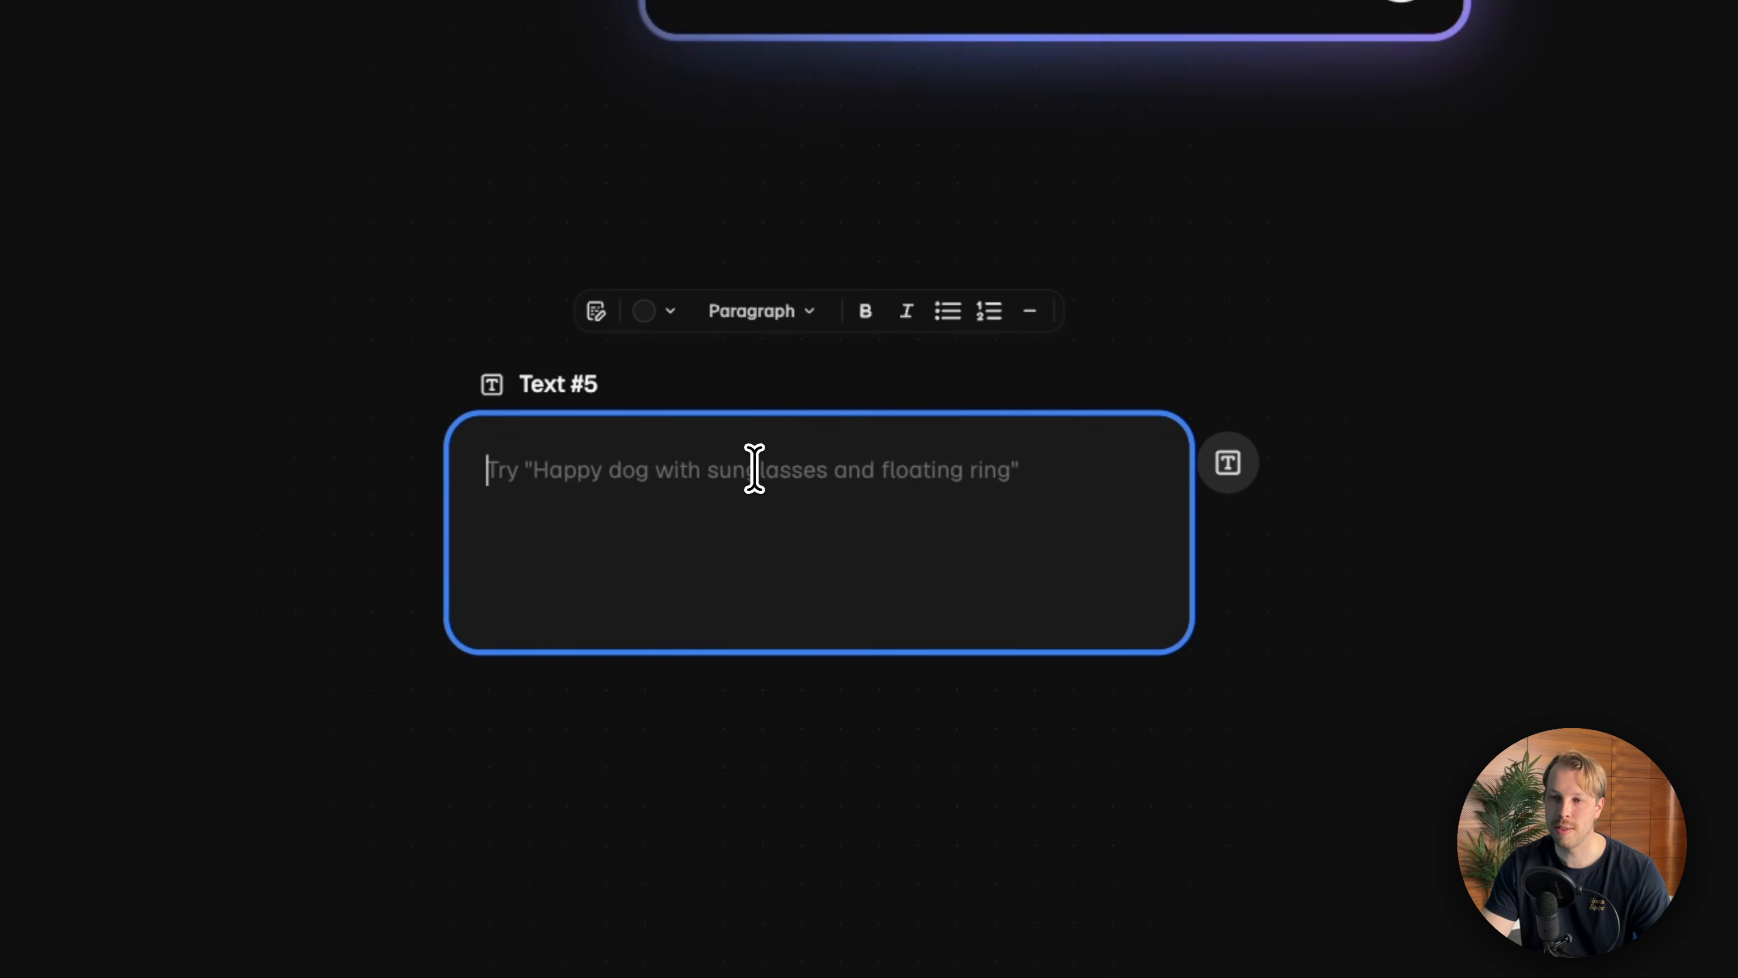
{"action": "type", "text": "A screenshot of the Saily App dashboard that allows a user to connect to the internet."}
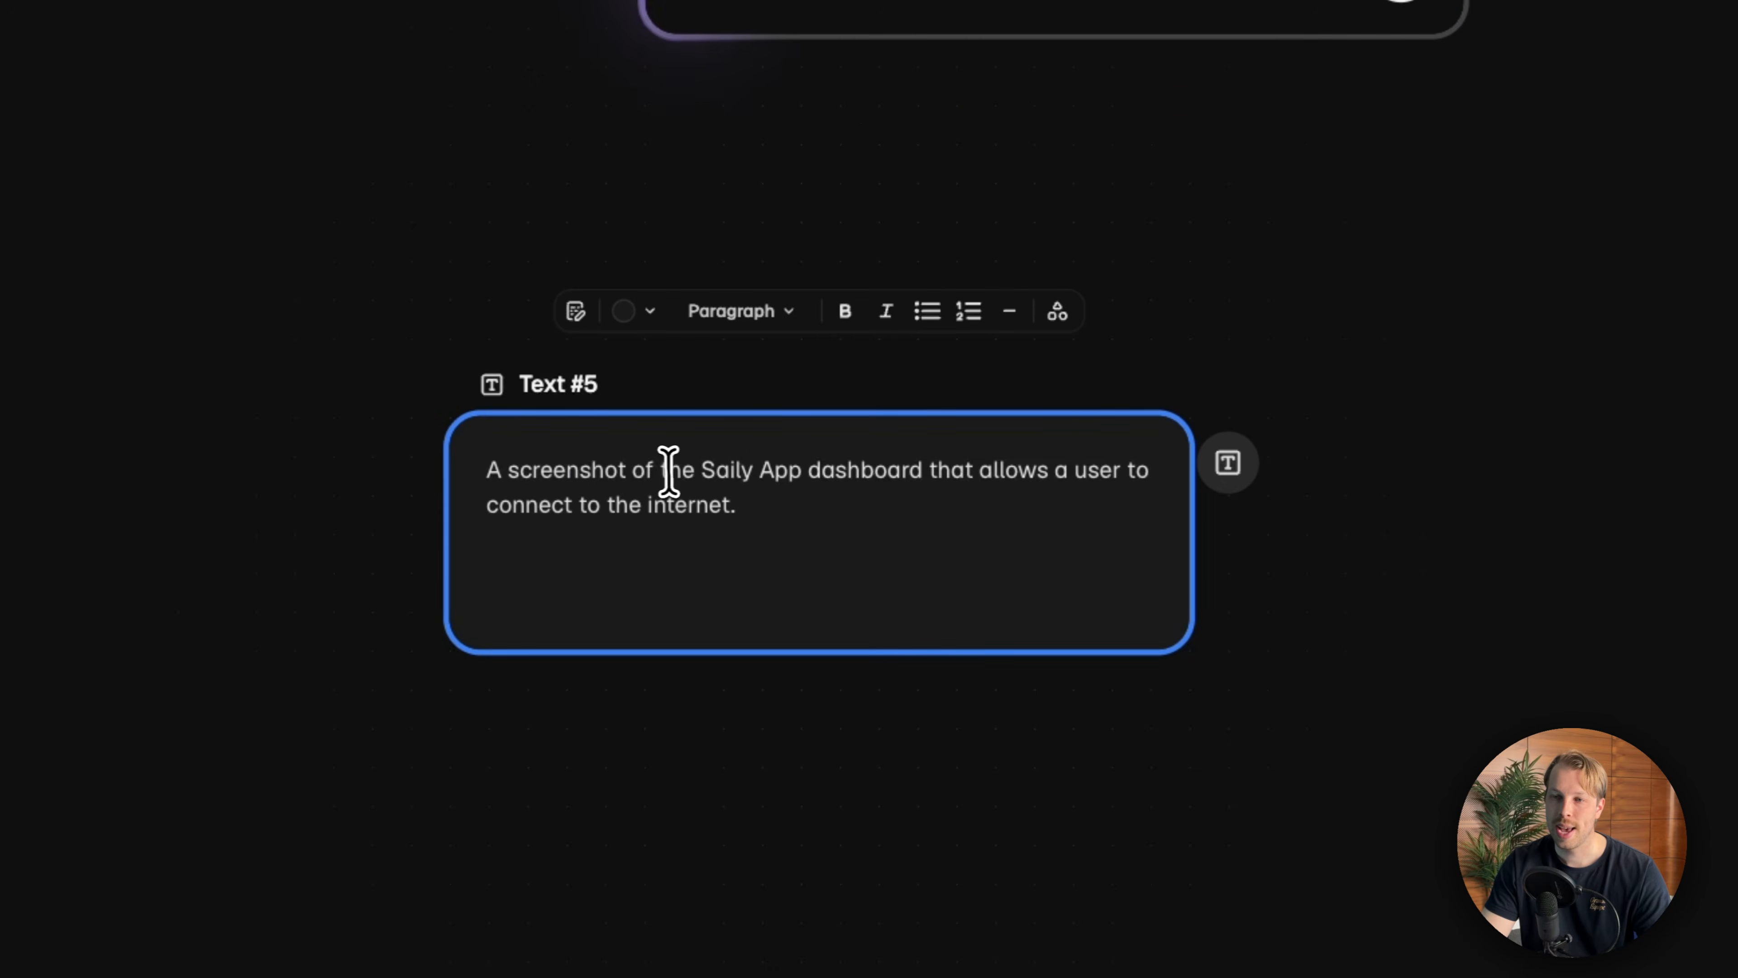
Review the Saily prompt's wording about the app dashboard and connecting a user to the internet
{"action": "key", "text": "ctrl+a"}
{"action": "left_click", "coordinate": [540, 473]}
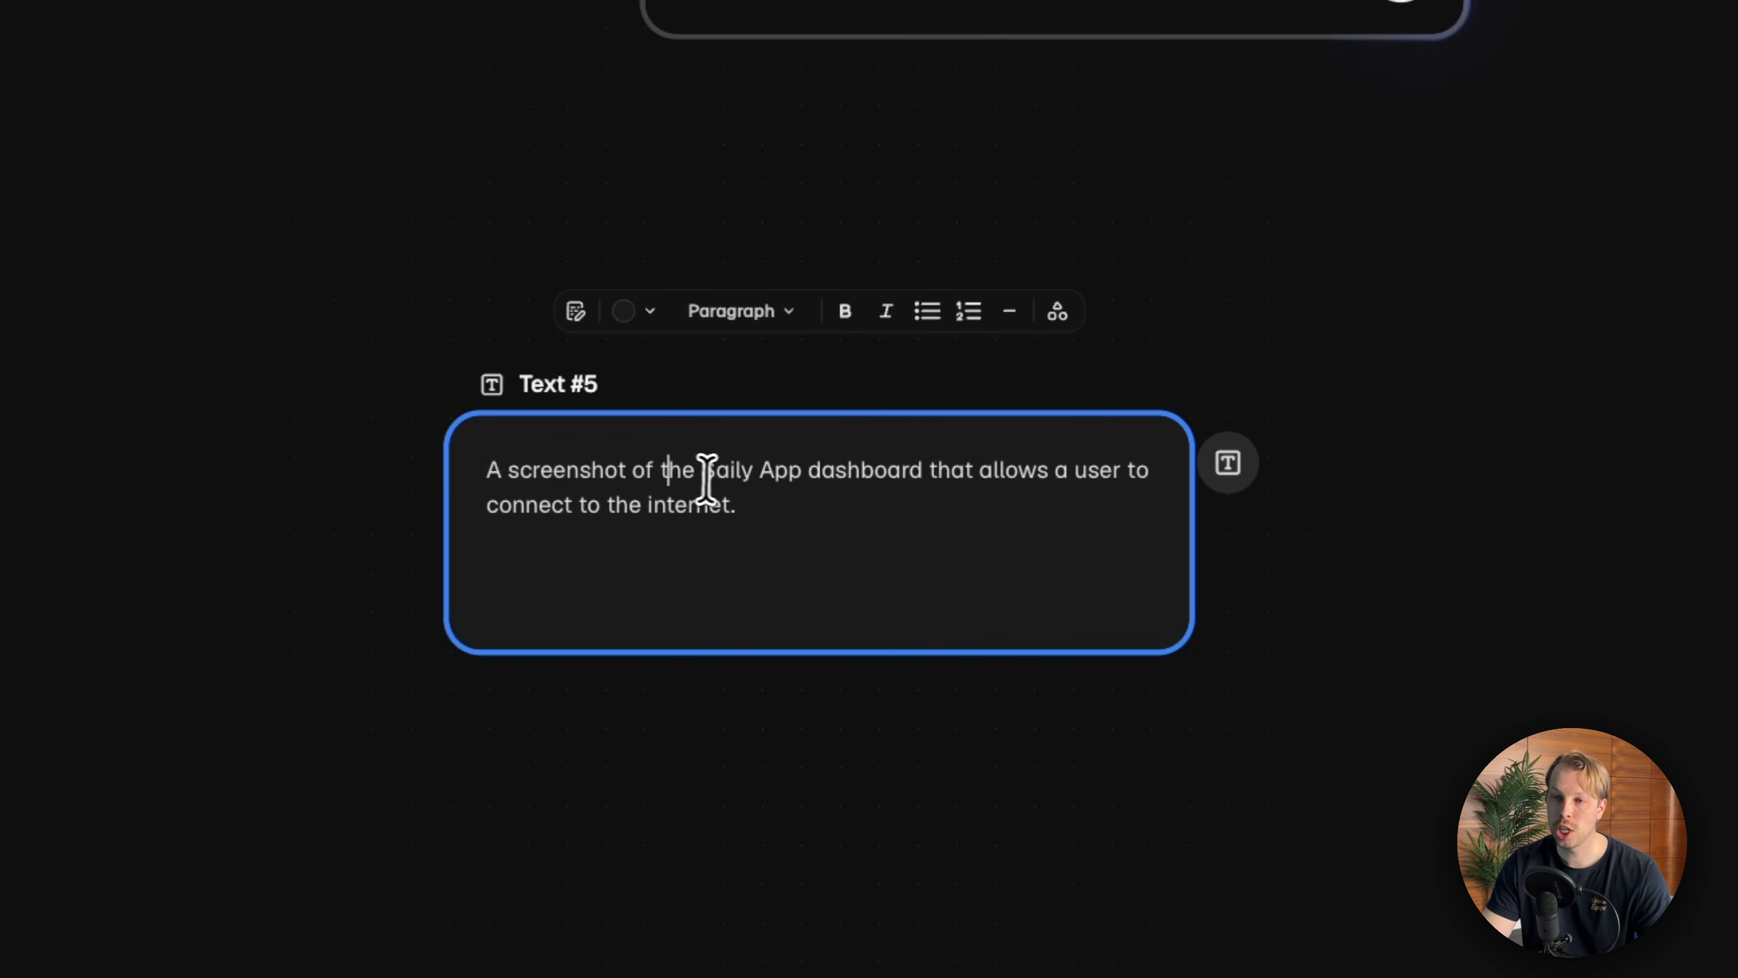
{"action": "double_click", "coordinate": [782, 479]}
{"action": "double_click", "coordinate": [1016, 477]}
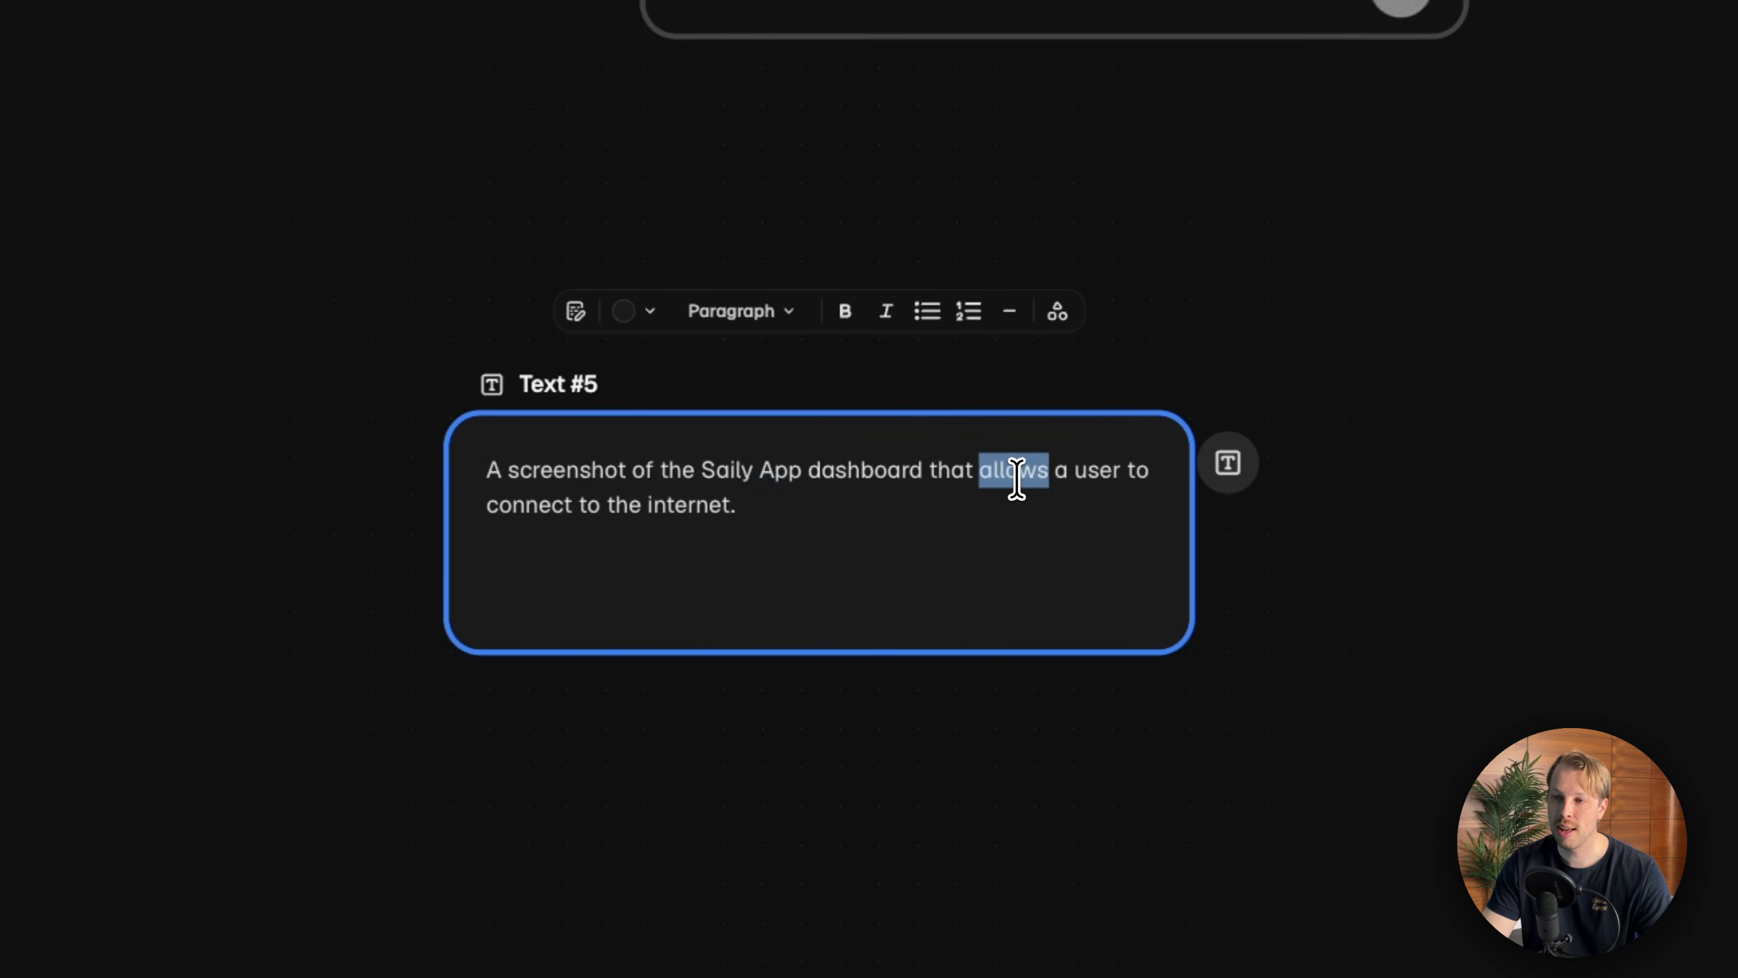
{"action": "left_click", "coordinate": [648, 513]}
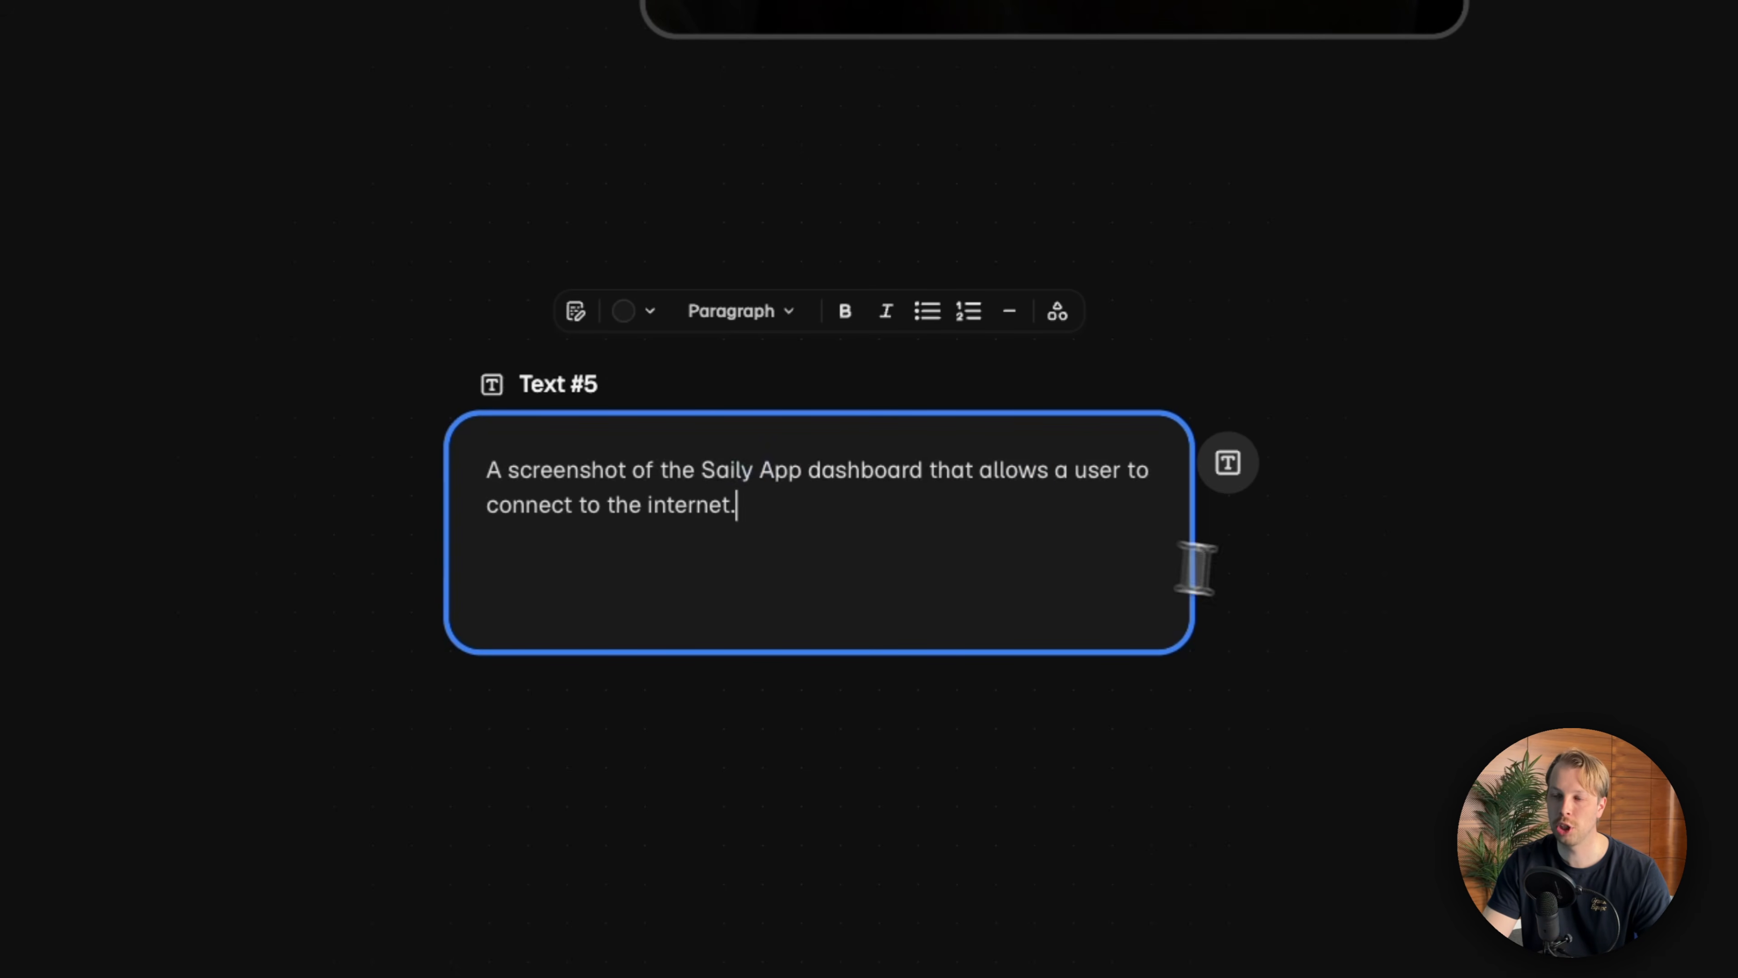
Shift the Saily prompt's text node to free up space and create an Image Generator node connected to its output
{"action": "scroll", "coordinate": [993, 563], "scroll_direction": "down", "scroll_amount": 1}
{"action": "left_click_drag", "start_coordinate": [994, 563], "coordinate": [731, 524]}
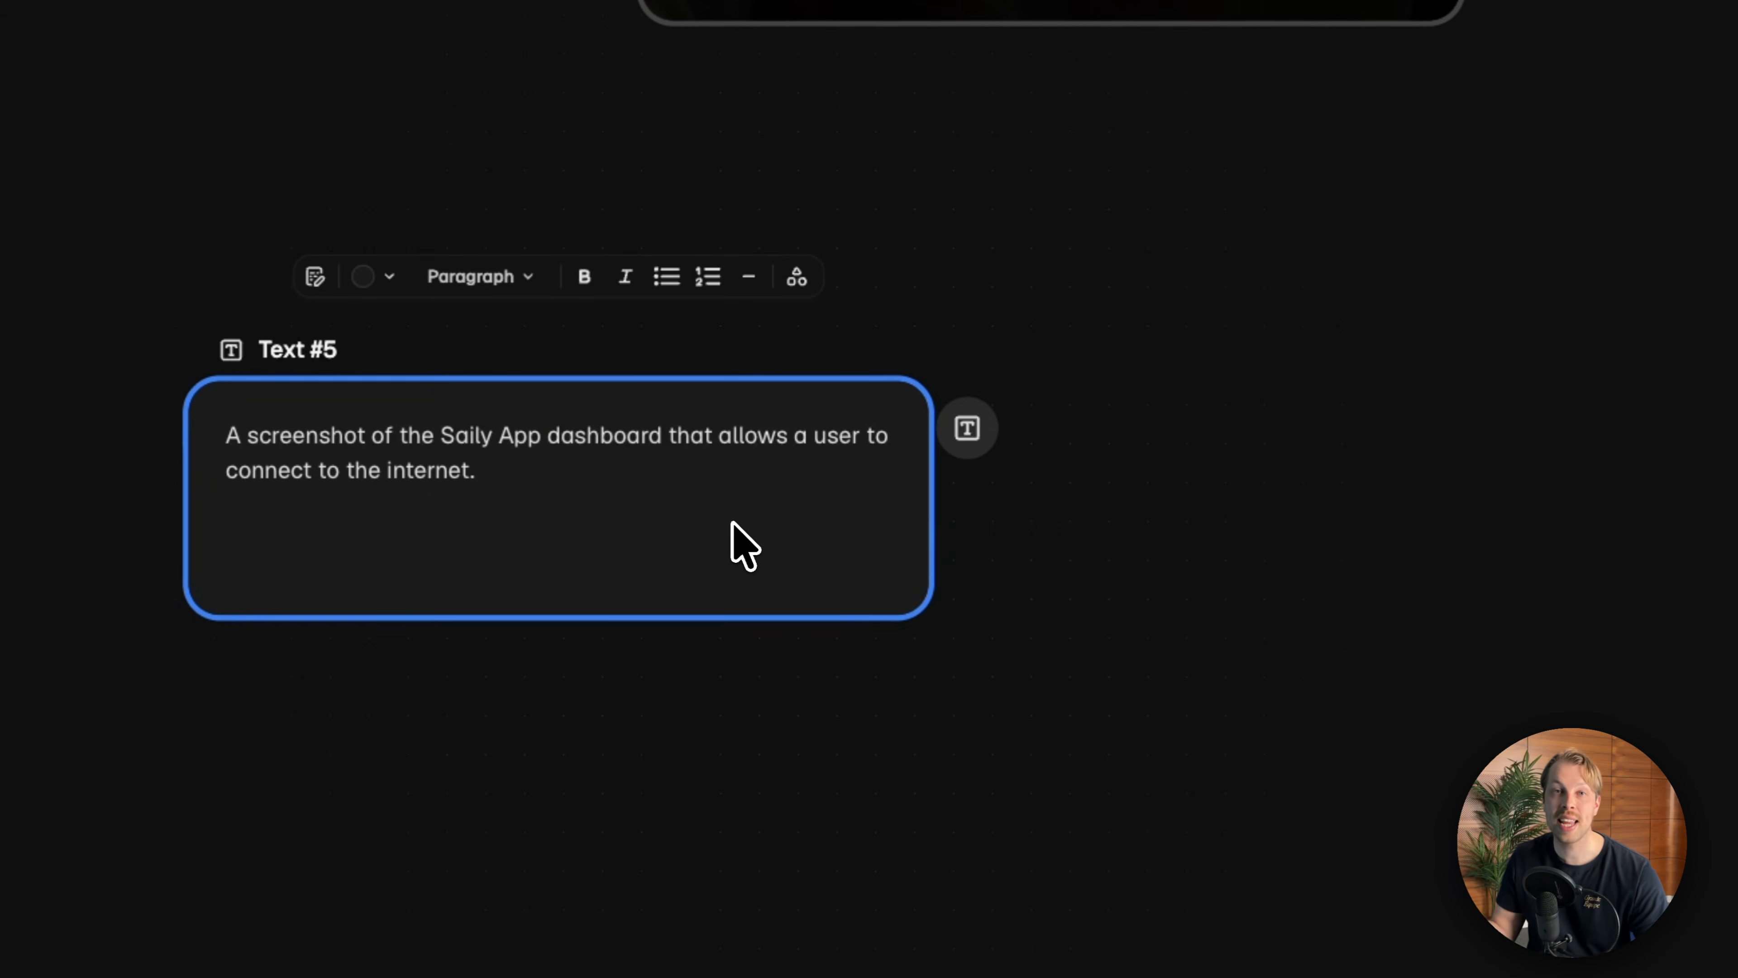
{"action": "triple_click", "coordinate": [469, 441]}
{"action": "left_click", "coordinate": [679, 543]}
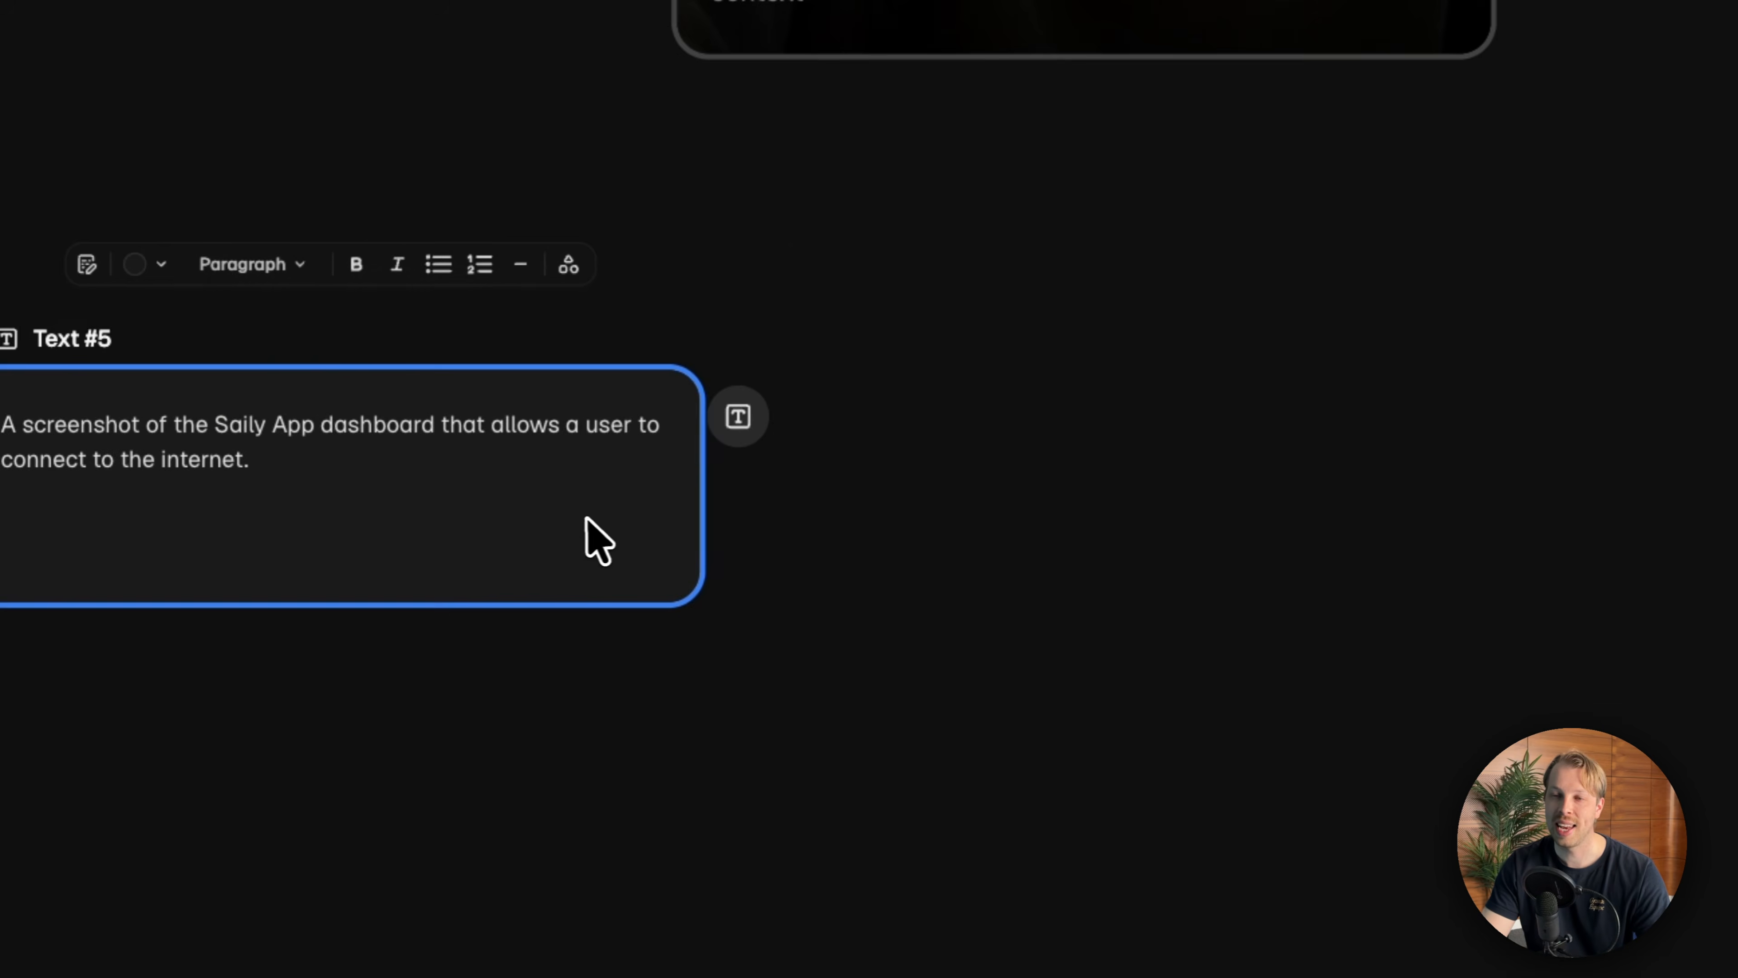
{"action": "left_click_drag", "start_coordinate": [828, 435], "coordinate": [1022, 445]}
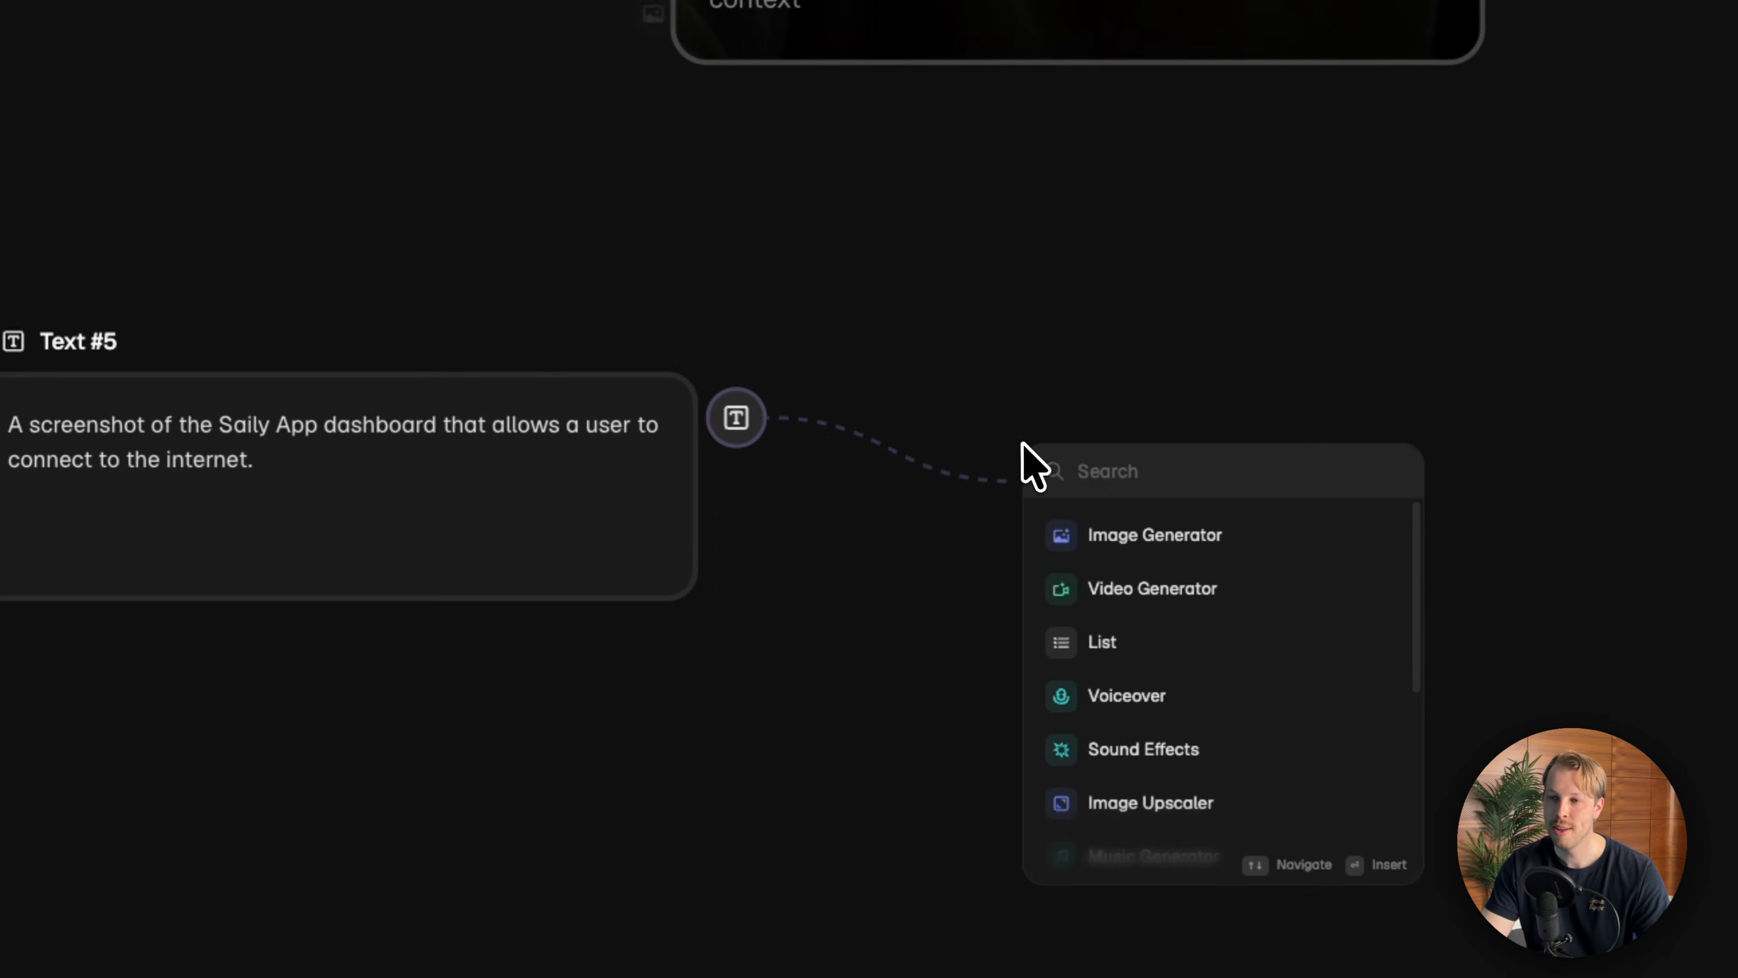
{"action": "left_click", "coordinate": [1129, 538]}
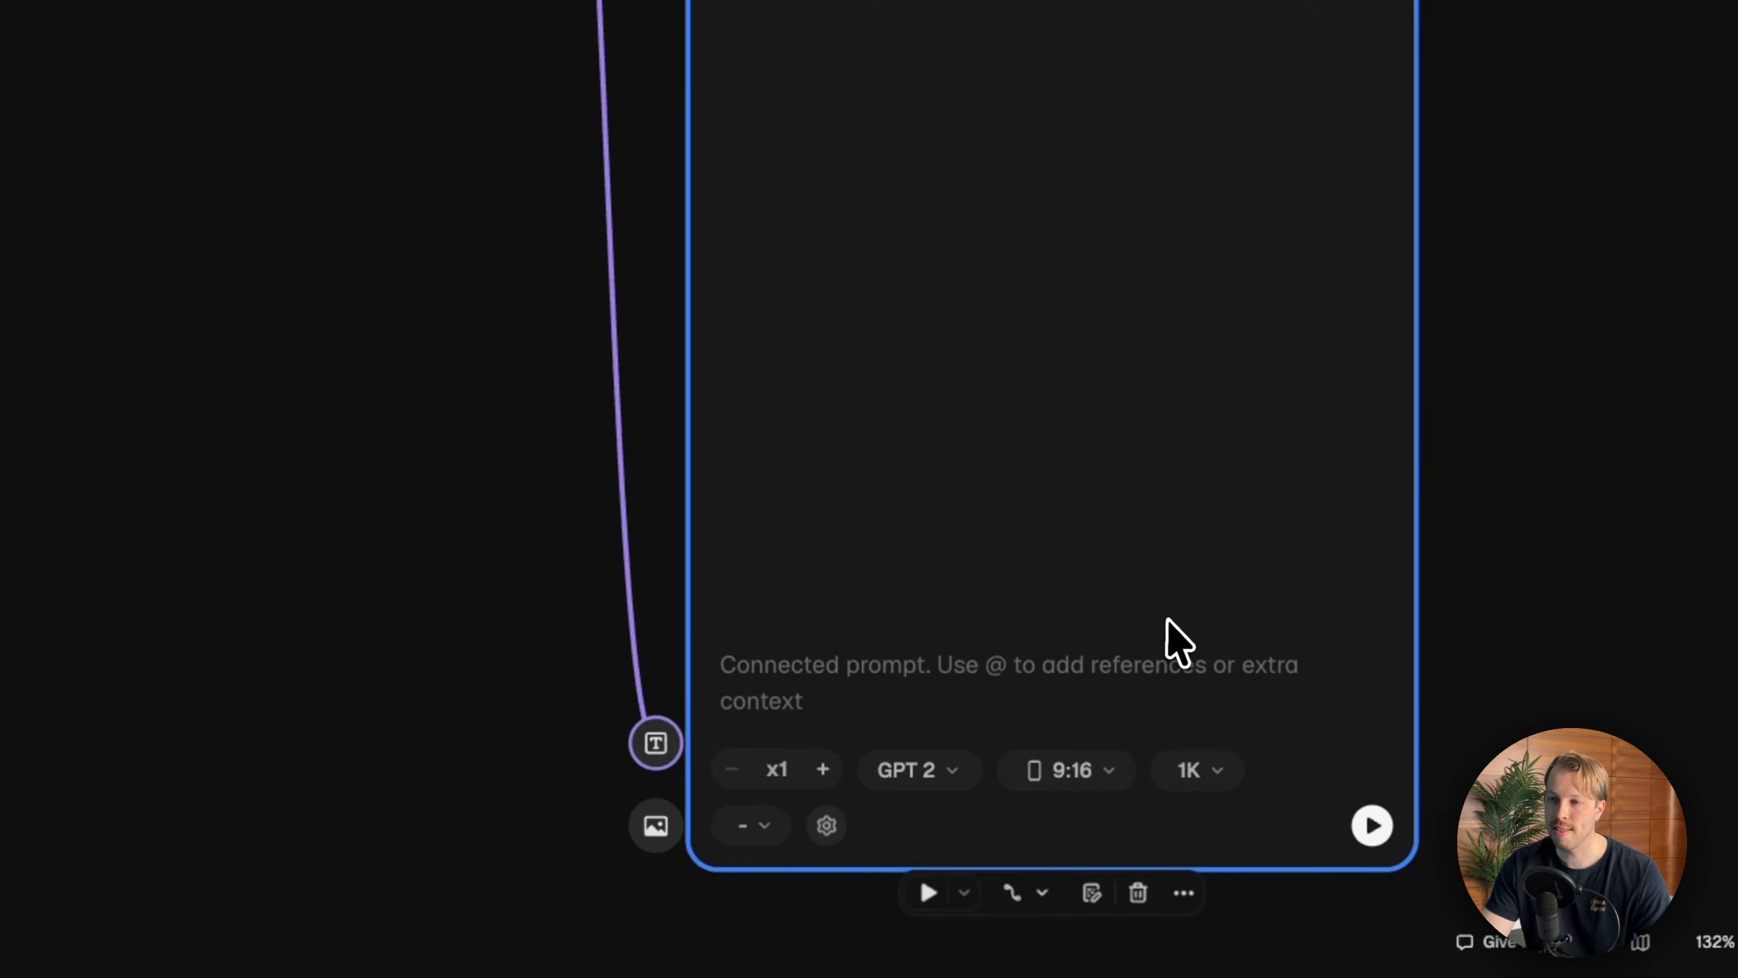
Generate the Saily dashboard image from the connected prompt using GPT 2 at 9:16 and 1K
{"action": "scroll", "coordinate": [1167, 621], "scroll_direction": "down", "scroll_amount": 7}
{"action": "scroll", "coordinate": [1168, 593], "scroll_direction": "up", "scroll_amount": 5}
{"action": "left_click_drag", "start_coordinate": [591, 194], "coordinate": [584, 214]}
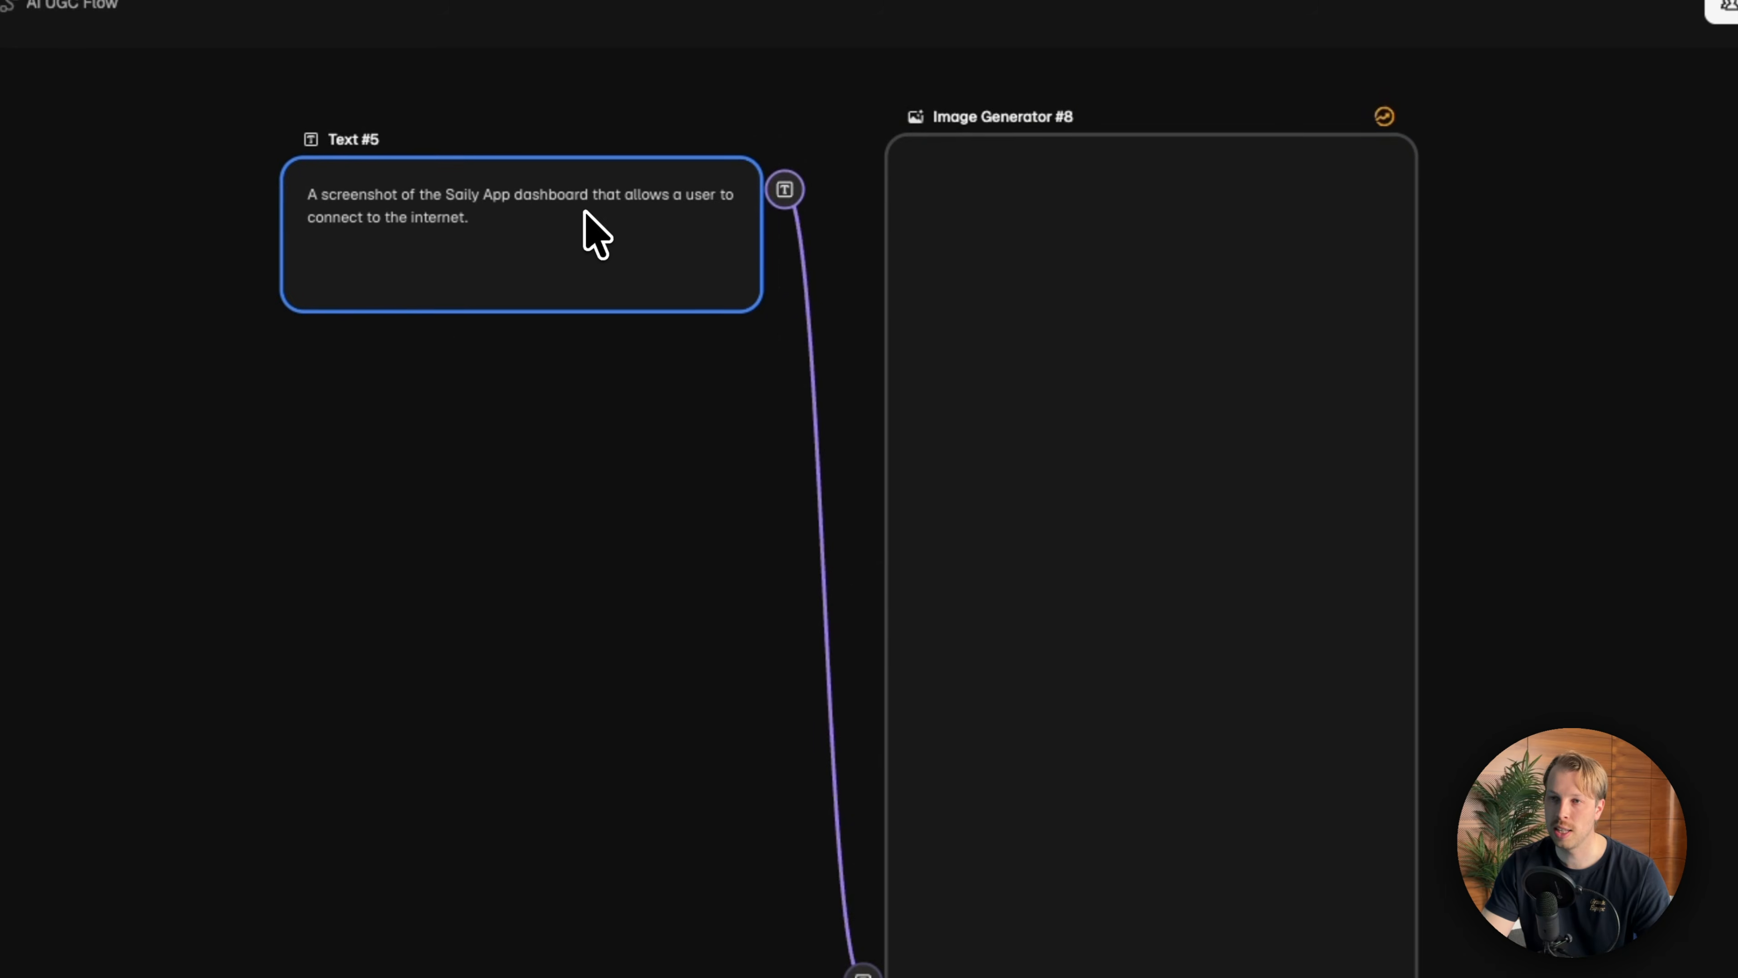
{"action": "left_click", "coordinate": [1167, 466]}
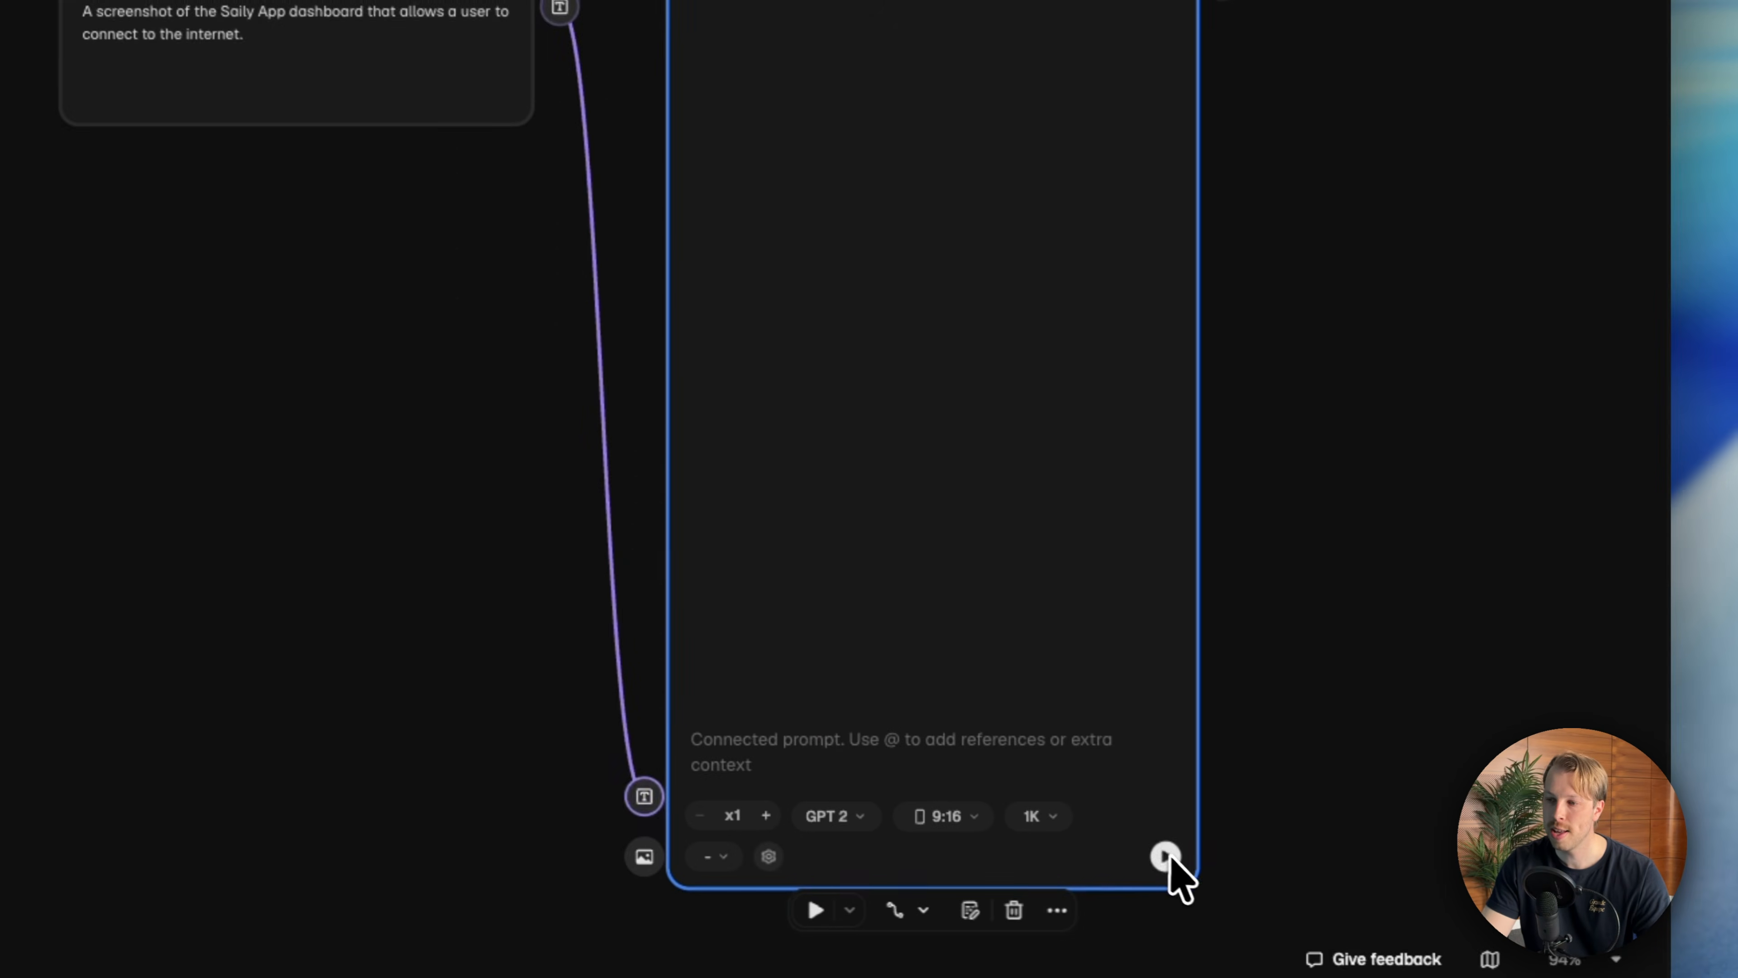
{"action": "left_click", "coordinate": [1152, 843]}
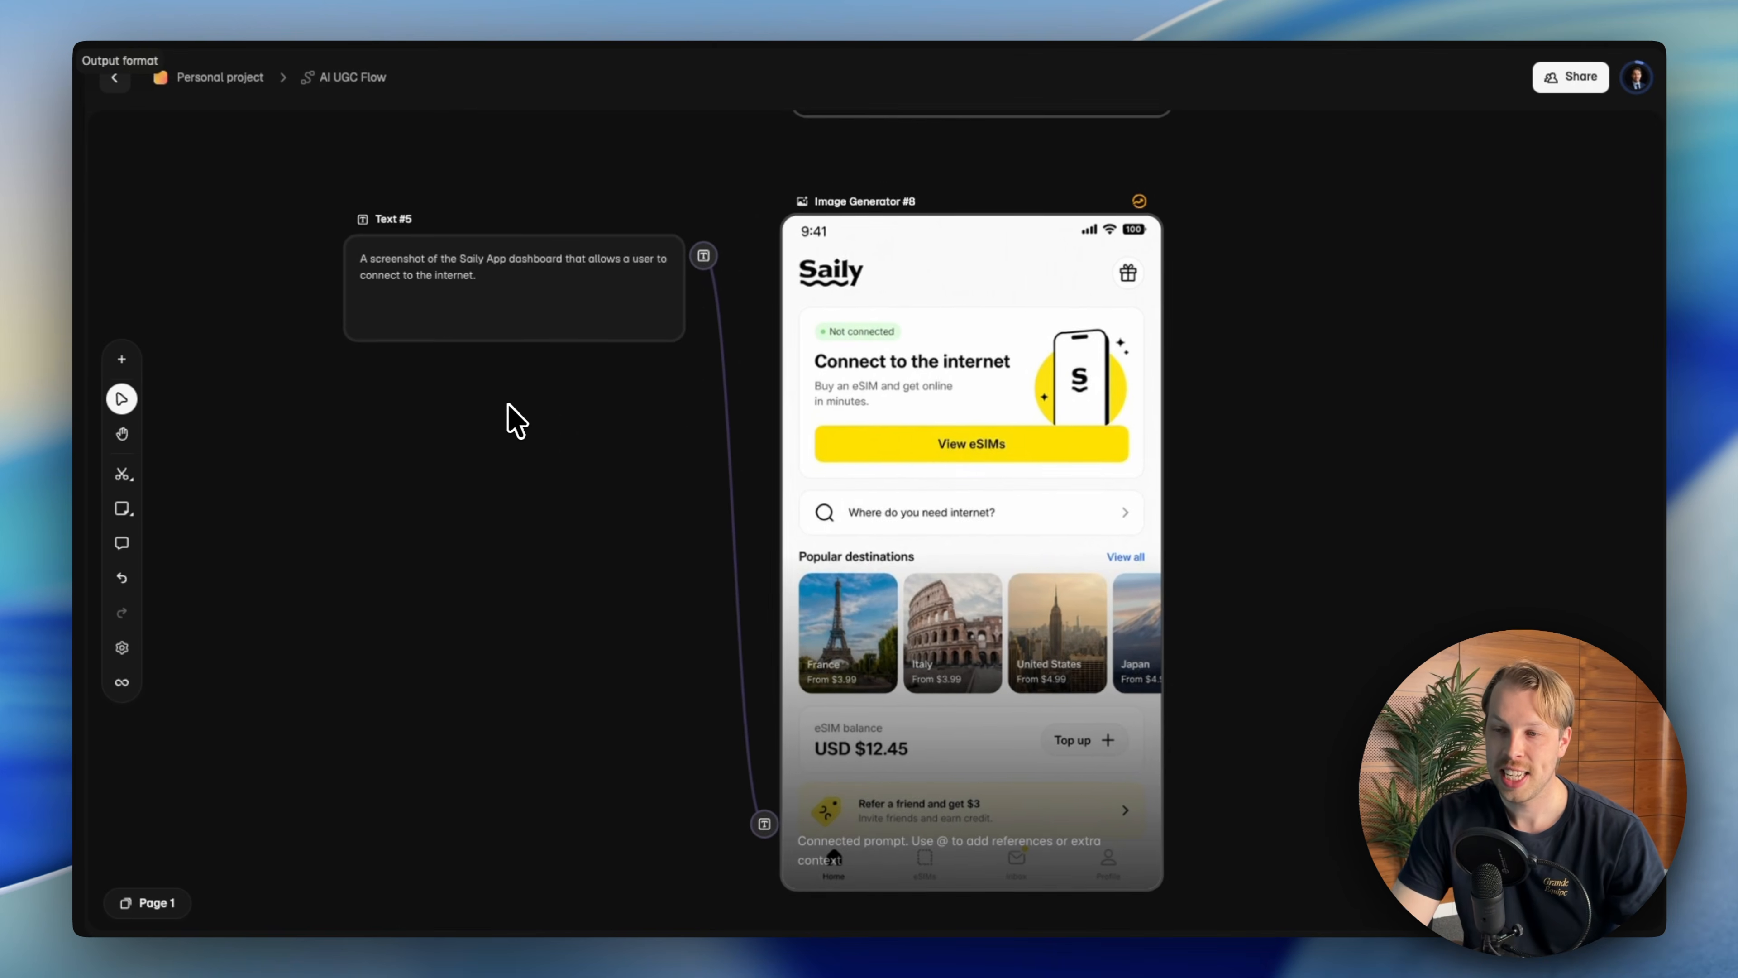
Examine the generated Saily dashboard image closely, from its header and connection card down to its navigation bar
{"action": "scroll", "coordinate": [549, 412], "scroll_direction": "down", "scroll_amount": 1}
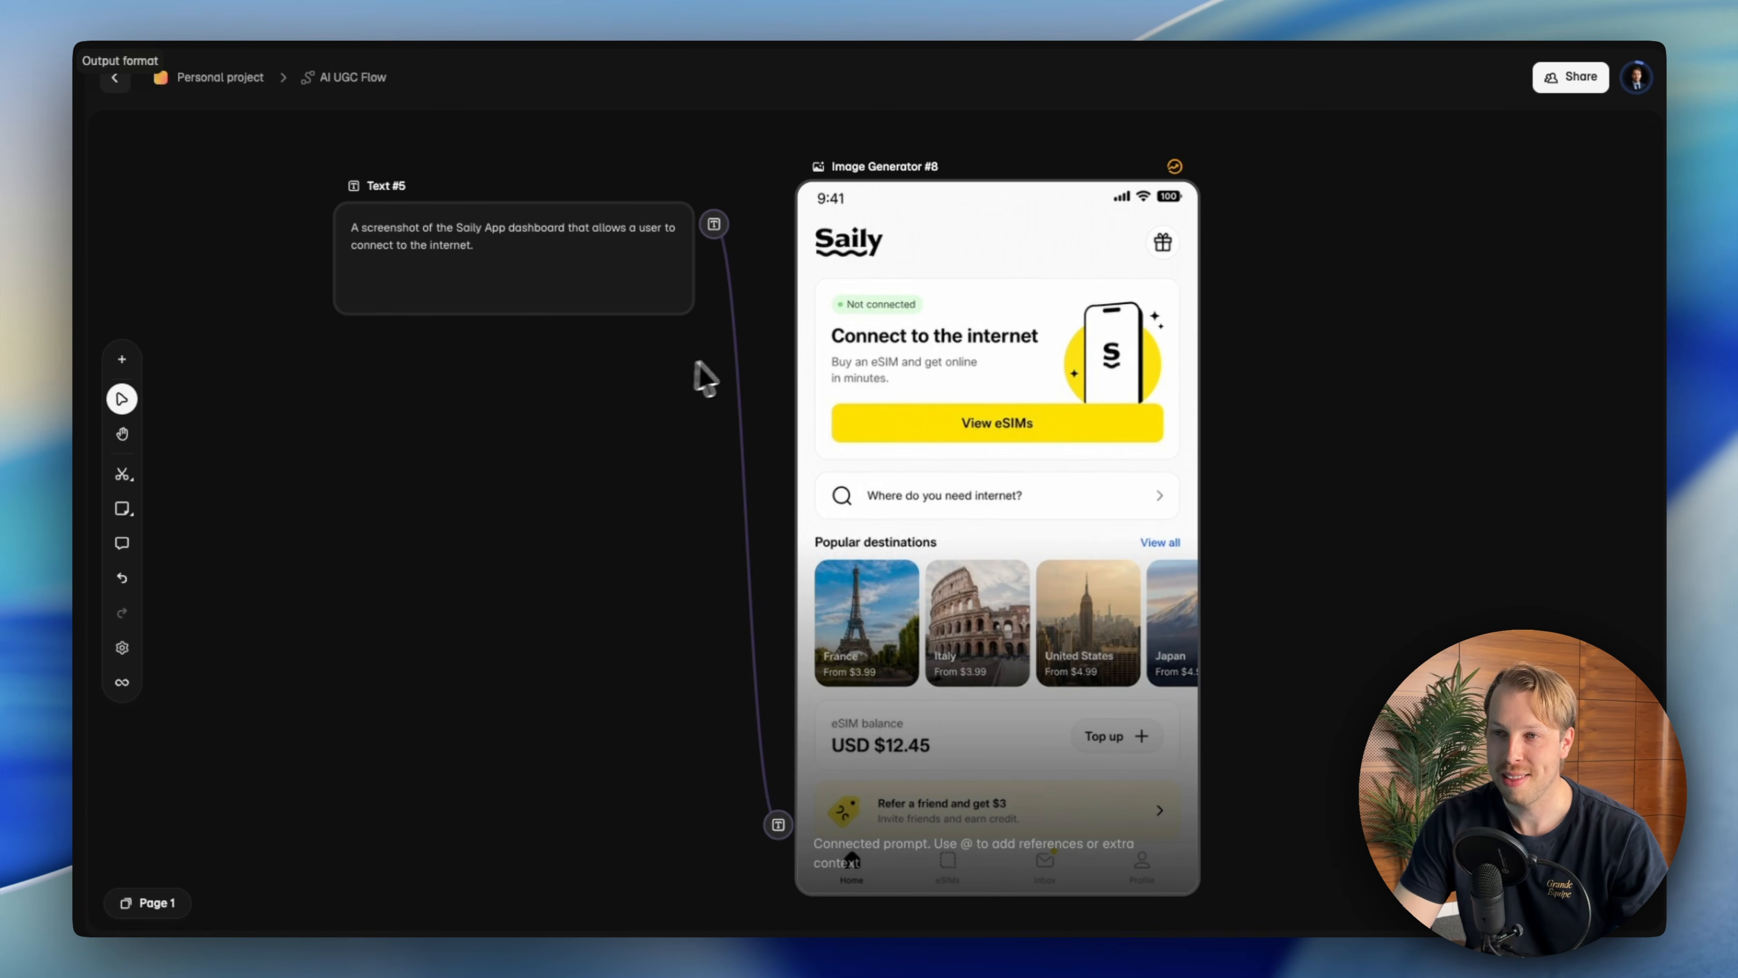
{"action": "left_click", "coordinate": [962, 302]}
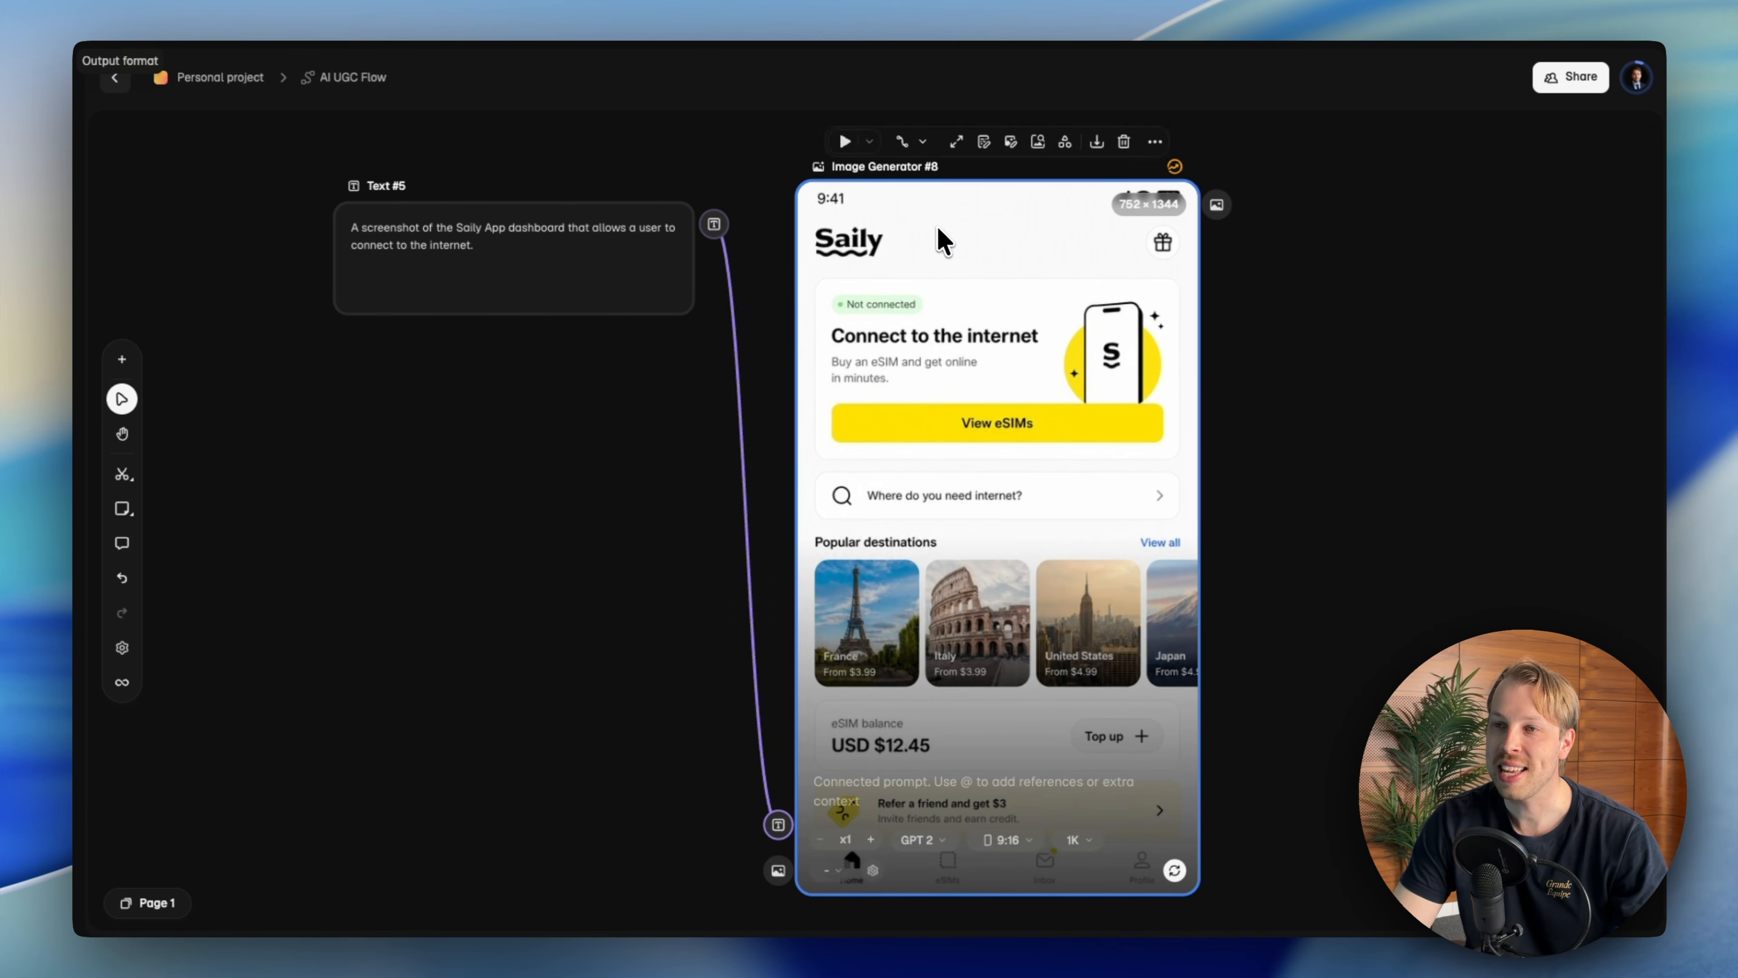
{"action": "mouse_move", "coordinate": [953, 242]}
{"action": "left_mouse_down"}
{"action": "mouse_move", "coordinate": [1041, 231]}
{"action": "mouse_move", "coordinate": [946, 228]}
{"action": "left_mouse_up"}
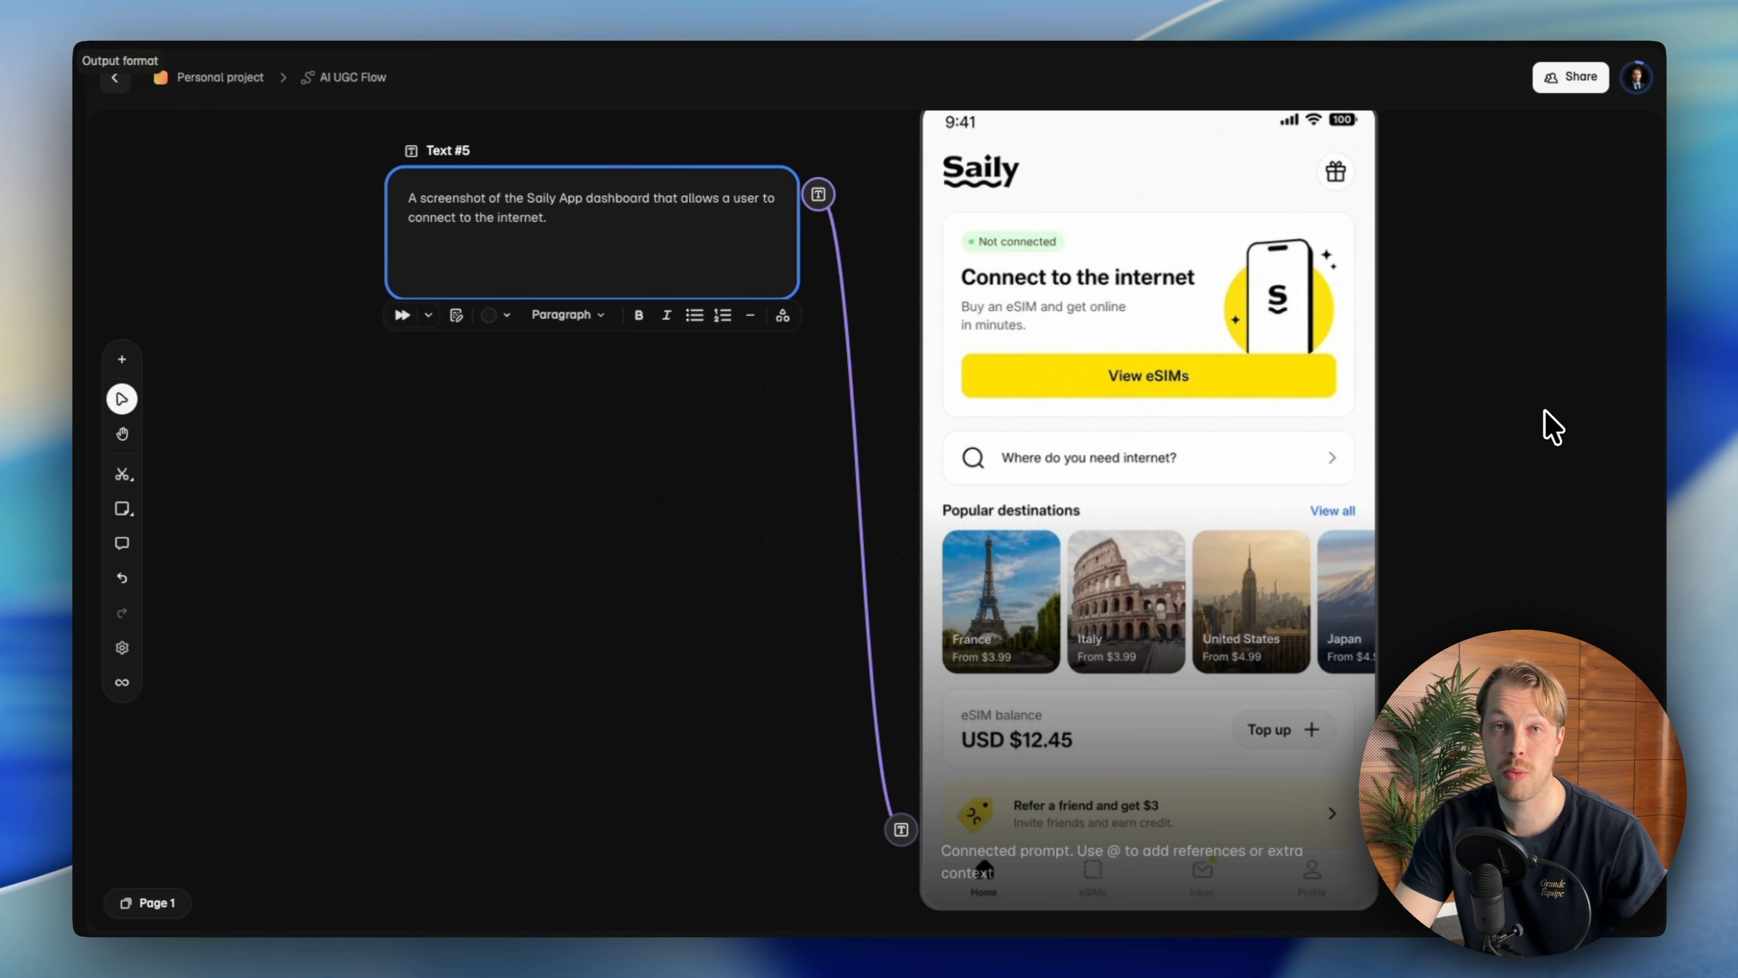
{"action": "scroll", "coordinate": [1511, 417], "scroll_direction": "down", "scroll_amount": 1}
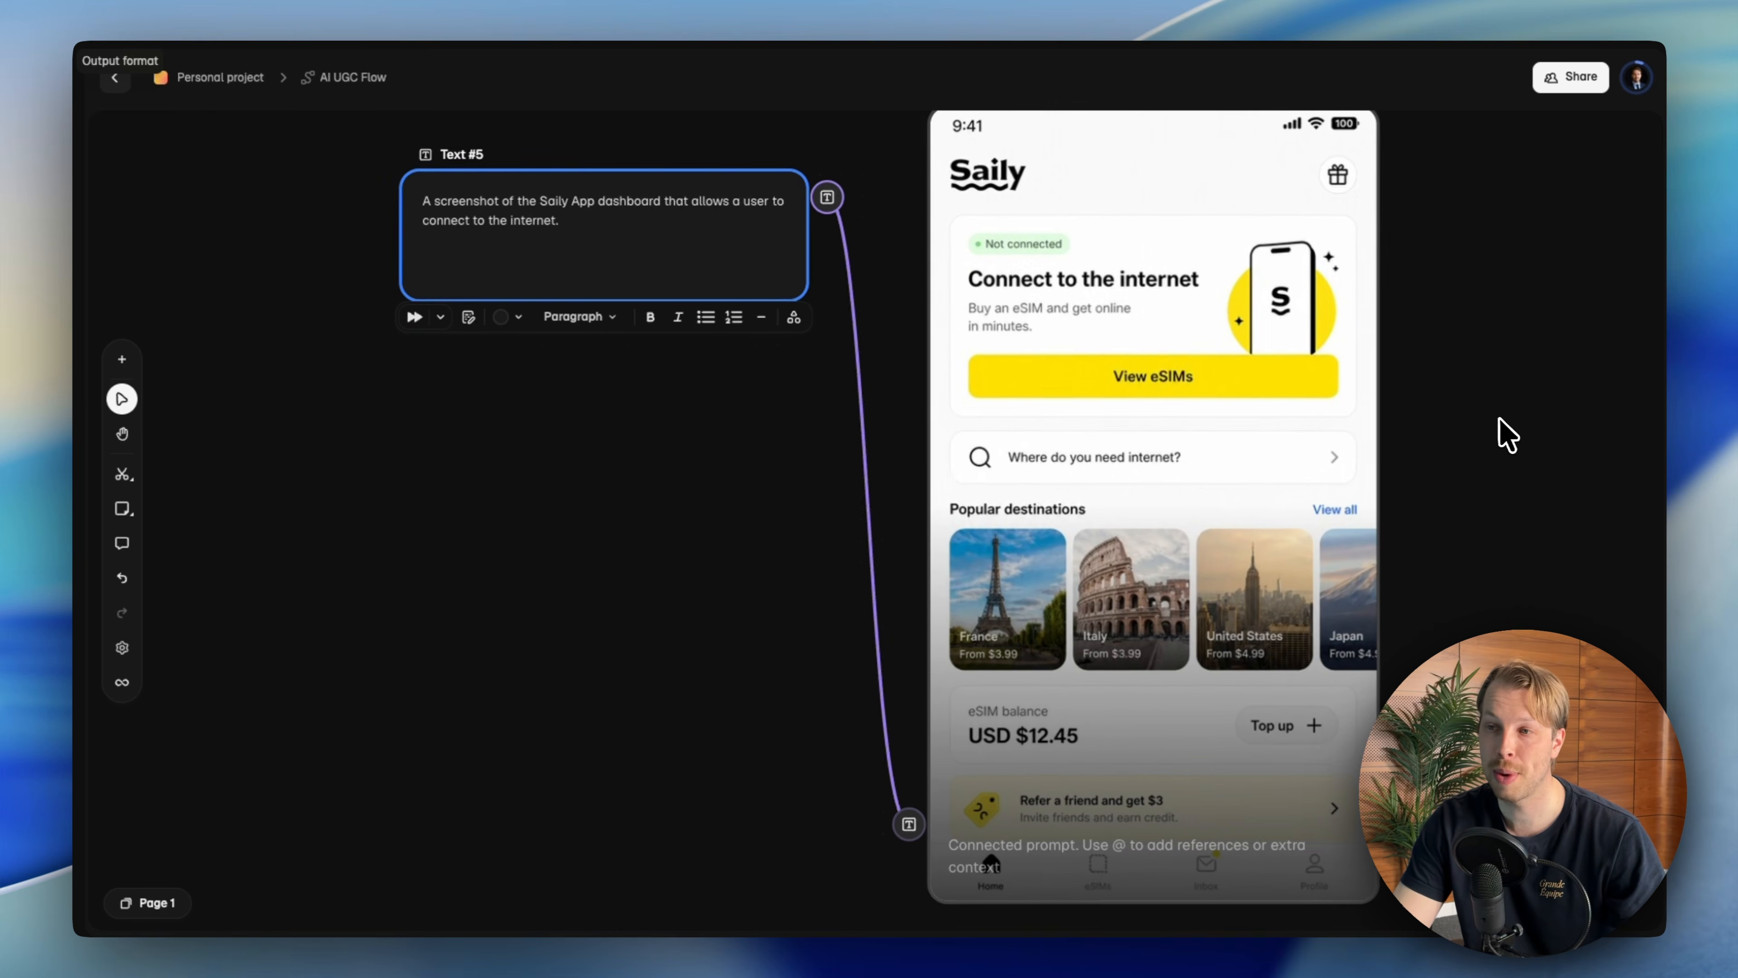
{"action": "scroll", "coordinate": [1450, 426], "scroll_direction": "up", "scroll_amount": 1}
{"action": "scroll", "coordinate": [1170, 367], "scroll_direction": "up", "scroll_amount": 4}
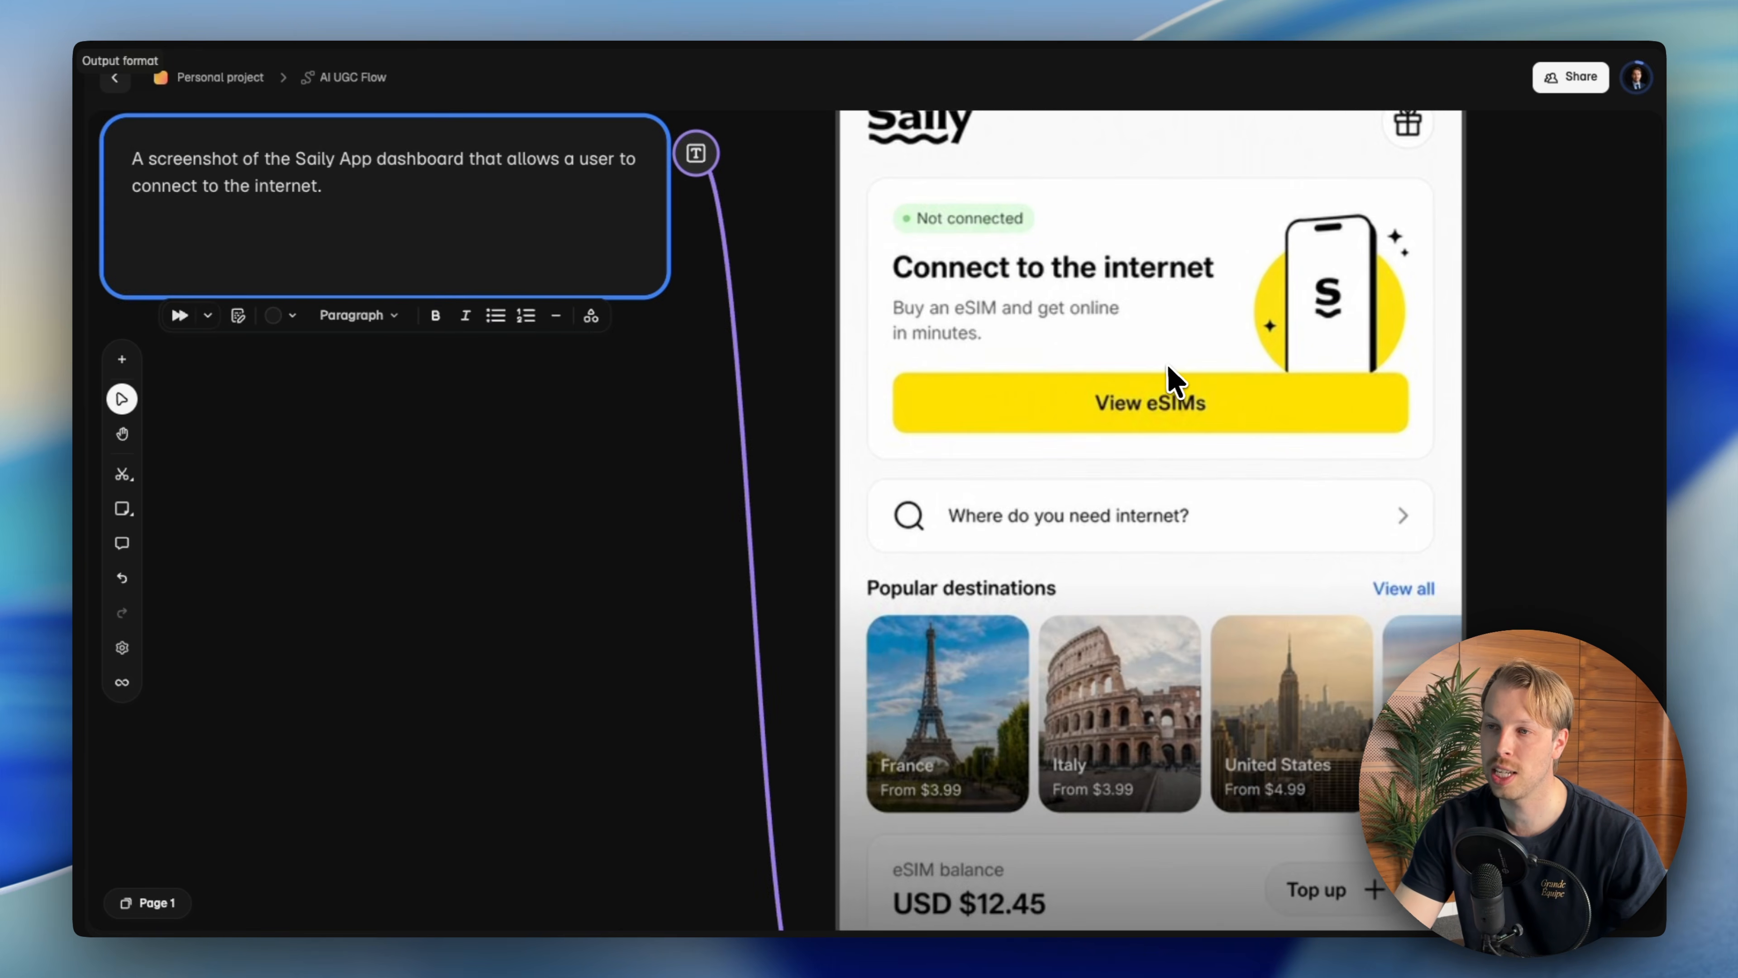
{"action": "scroll", "coordinate": [1260, 400], "scroll_direction": "down", "scroll_amount": 1}
{"action": "scroll", "coordinate": [1265, 399], "scroll_direction": "down", "scroll_amount": 6}
{"action": "scroll", "coordinate": [1266, 400], "scroll_direction": "up", "scroll_amount": 2}
{"action": "scroll", "coordinate": [1270, 399], "scroll_direction": "down", "scroll_amount": 4}
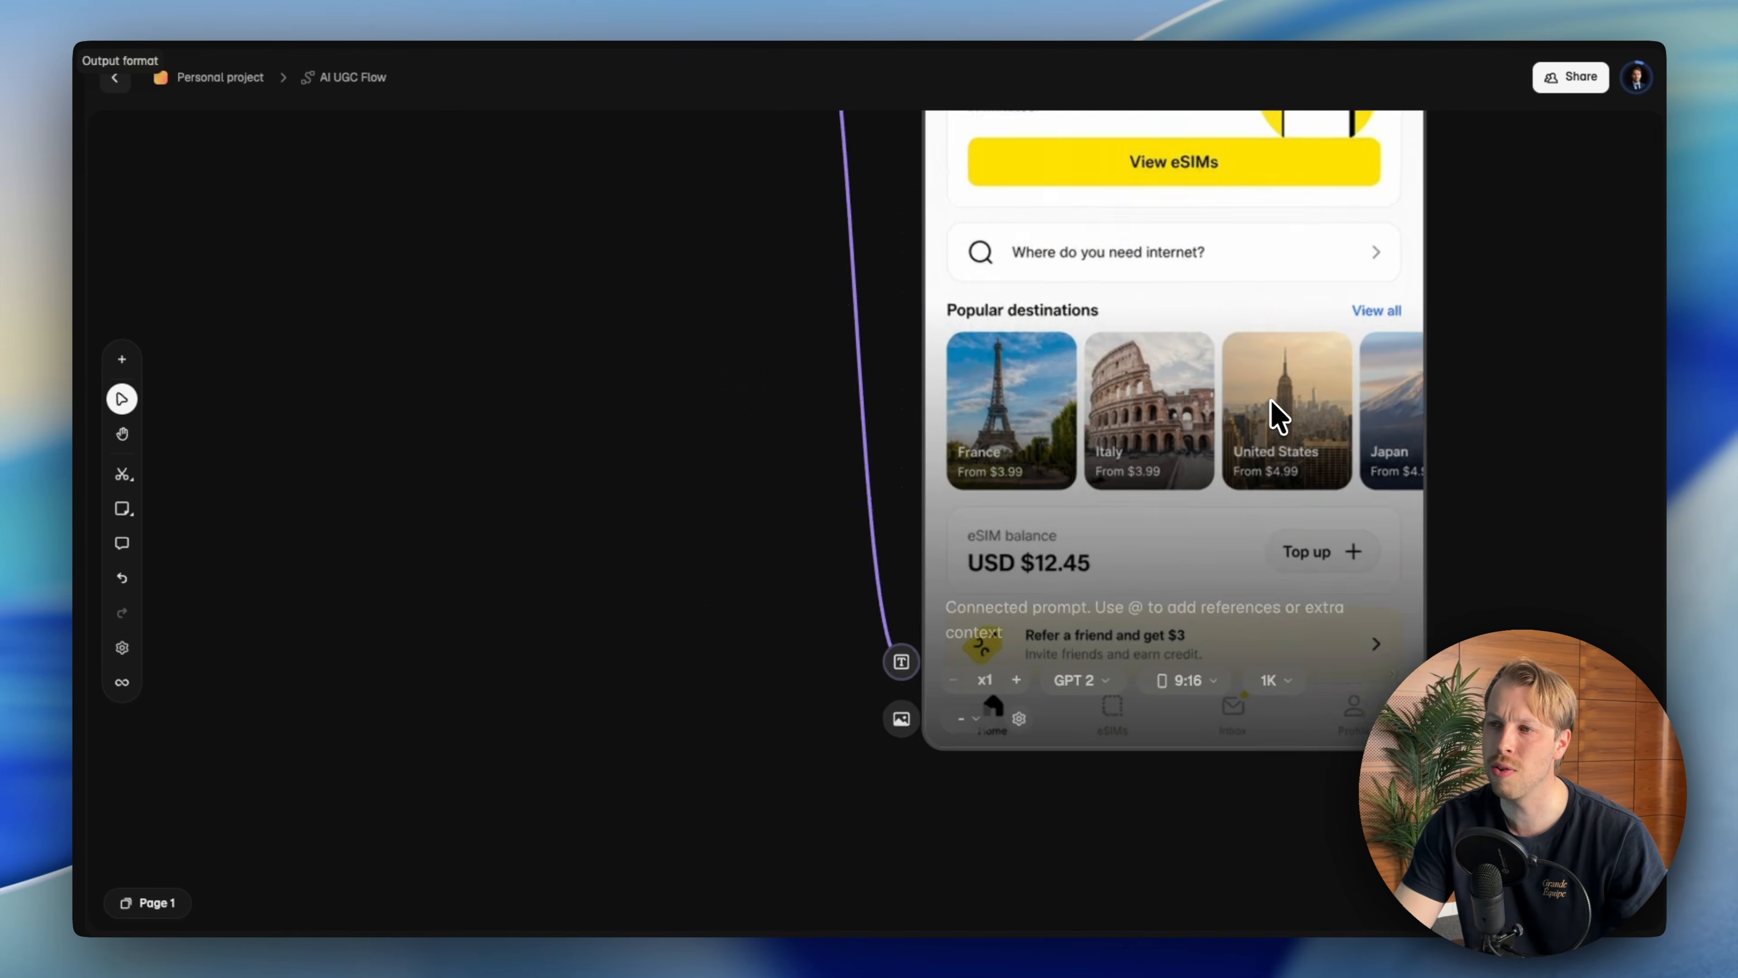
{"action": "scroll", "coordinate": [1271, 400], "scroll_direction": "up", "scroll_amount": 5}
{"action": "scroll", "coordinate": [1273, 402], "scroll_direction": "down", "scroll_amount": 2}
{"action": "scroll", "coordinate": [1282, 411], "scroll_direction": "up", "scroll_amount": 10}
Reposition the selfie prompt's text node and its image generator further left as a side-by-side pair
{"action": "left_click_drag", "start_coordinate": [723, 236], "coordinate": [678, 219]}
{"action": "left_click_drag", "start_coordinate": [1231, 273], "coordinate": [1122, 262]}
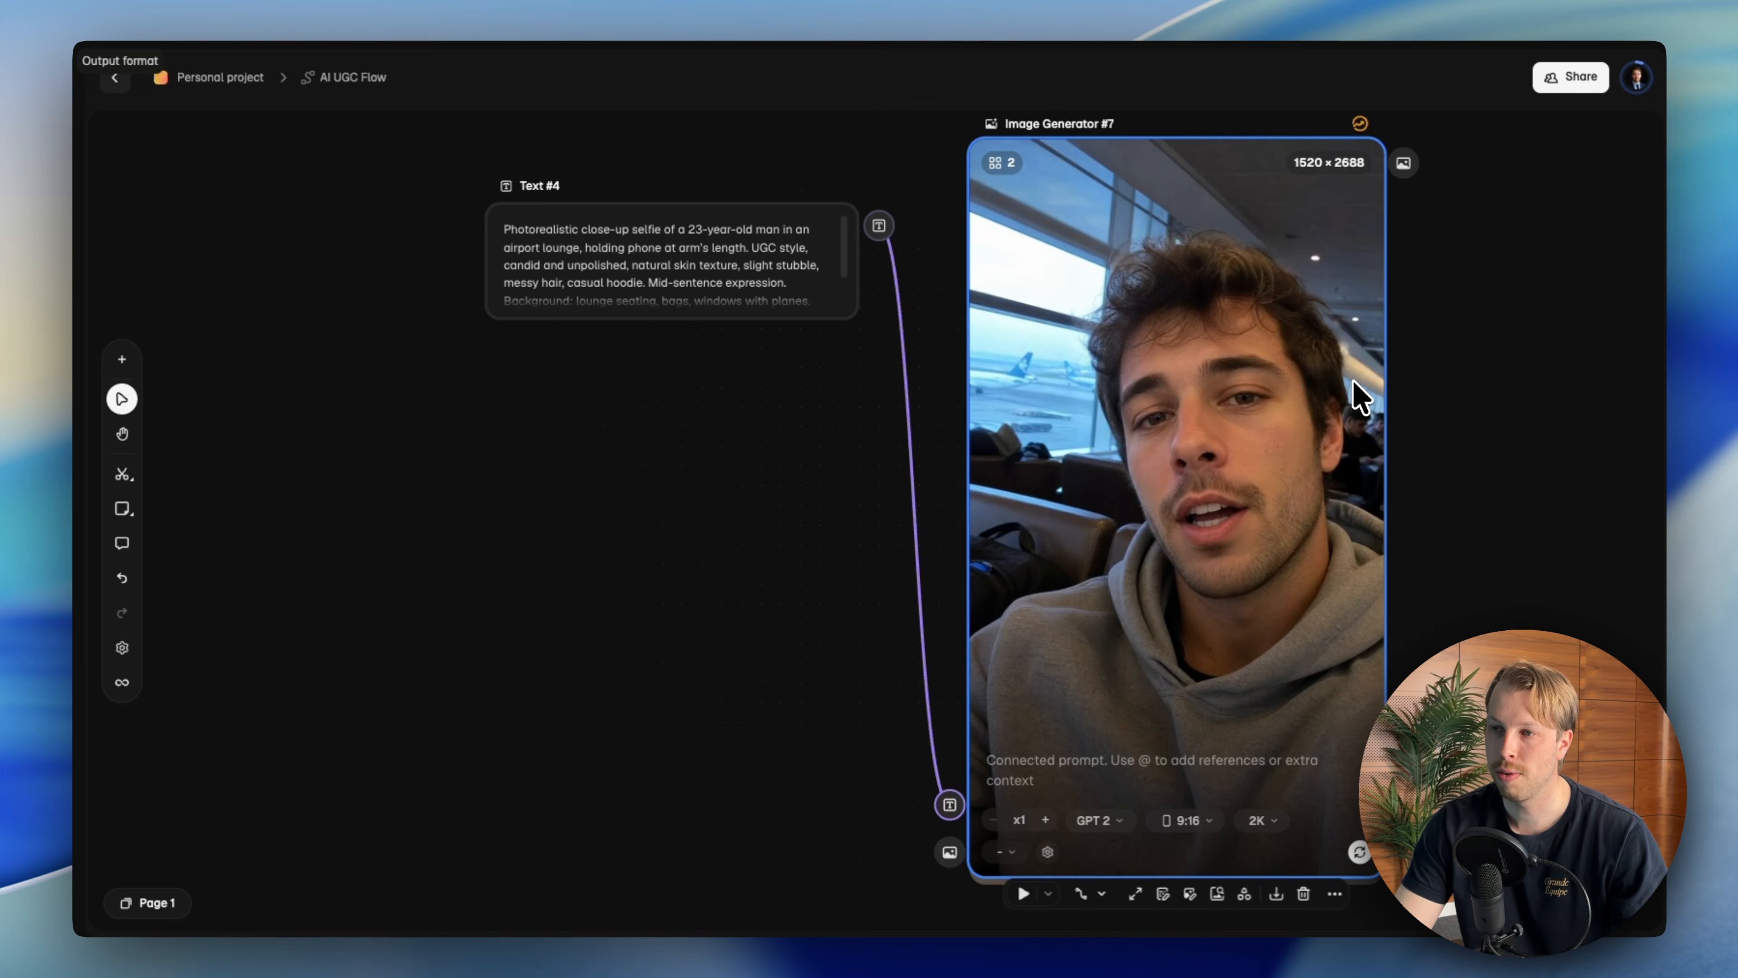
{"action": "scroll", "coordinate": [1355, 385], "scroll_direction": "down", "scroll_amount": 1}
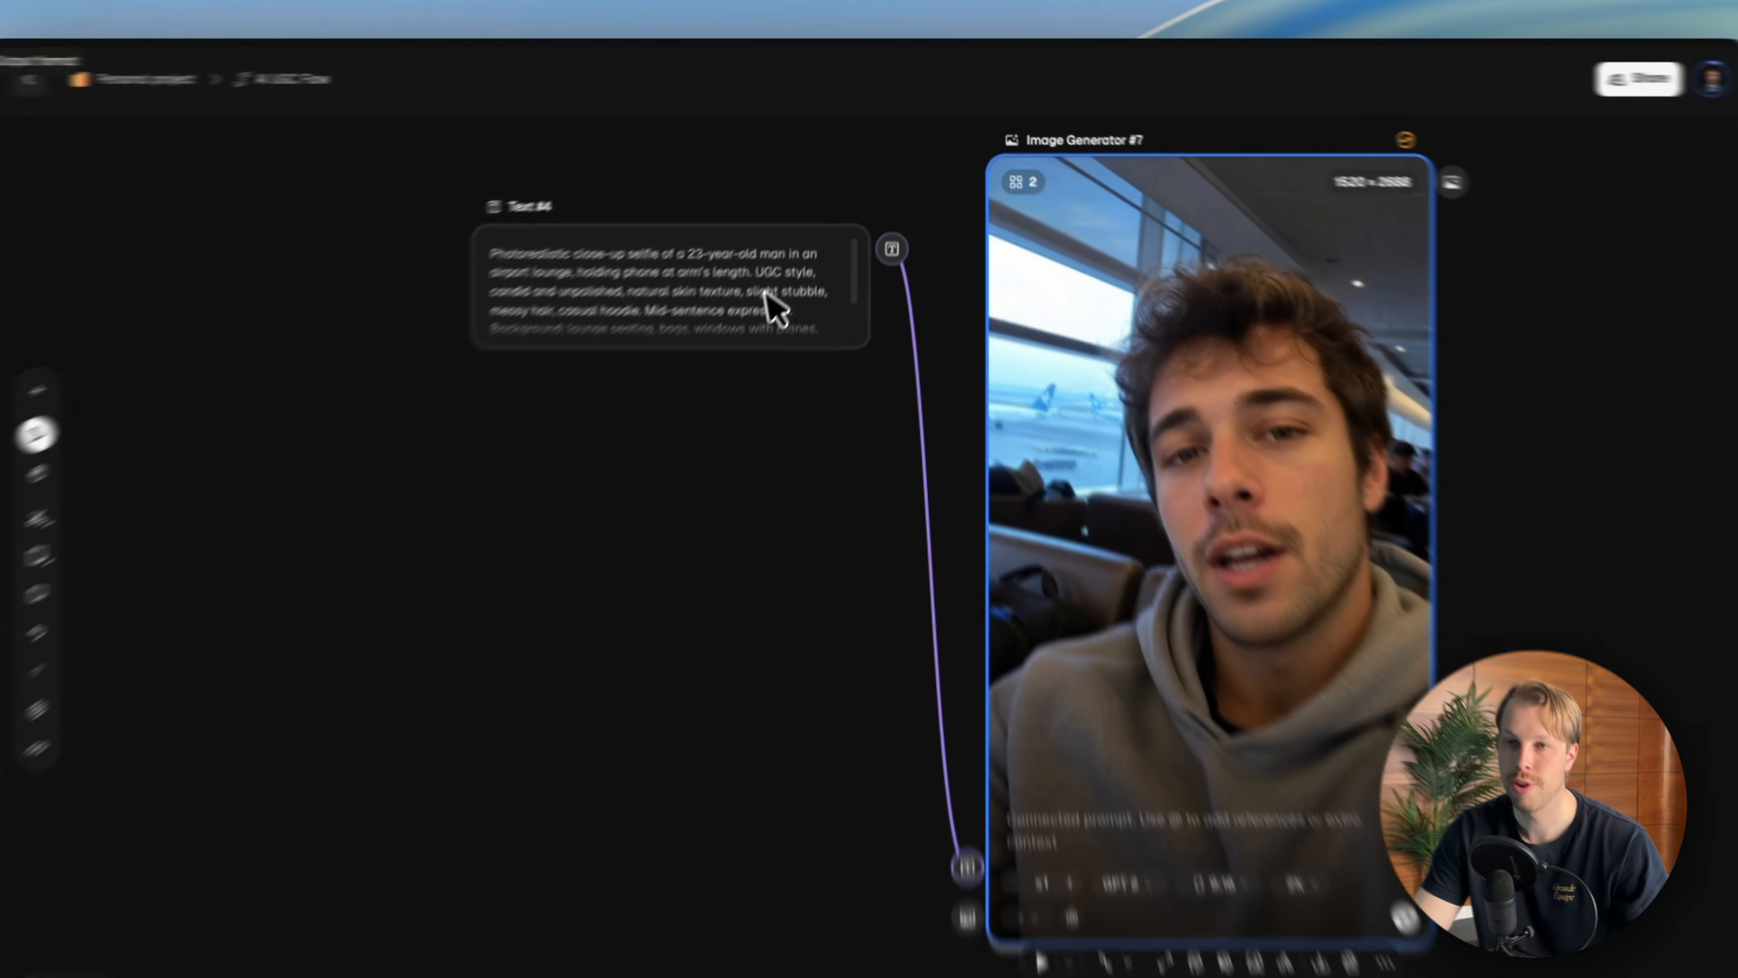
{"action": "left_click_drag", "start_coordinate": [730, 259], "coordinate": [614, 246]}
{"action": "left_click_drag", "start_coordinate": [1292, 308], "coordinate": [1185, 324]}
{"action": "left_click_drag", "start_coordinate": [1001, 372], "coordinate": [951, 384]}
{"action": "scroll", "coordinate": [1070, 391], "scroll_direction": "down", "scroll_amount": 1}
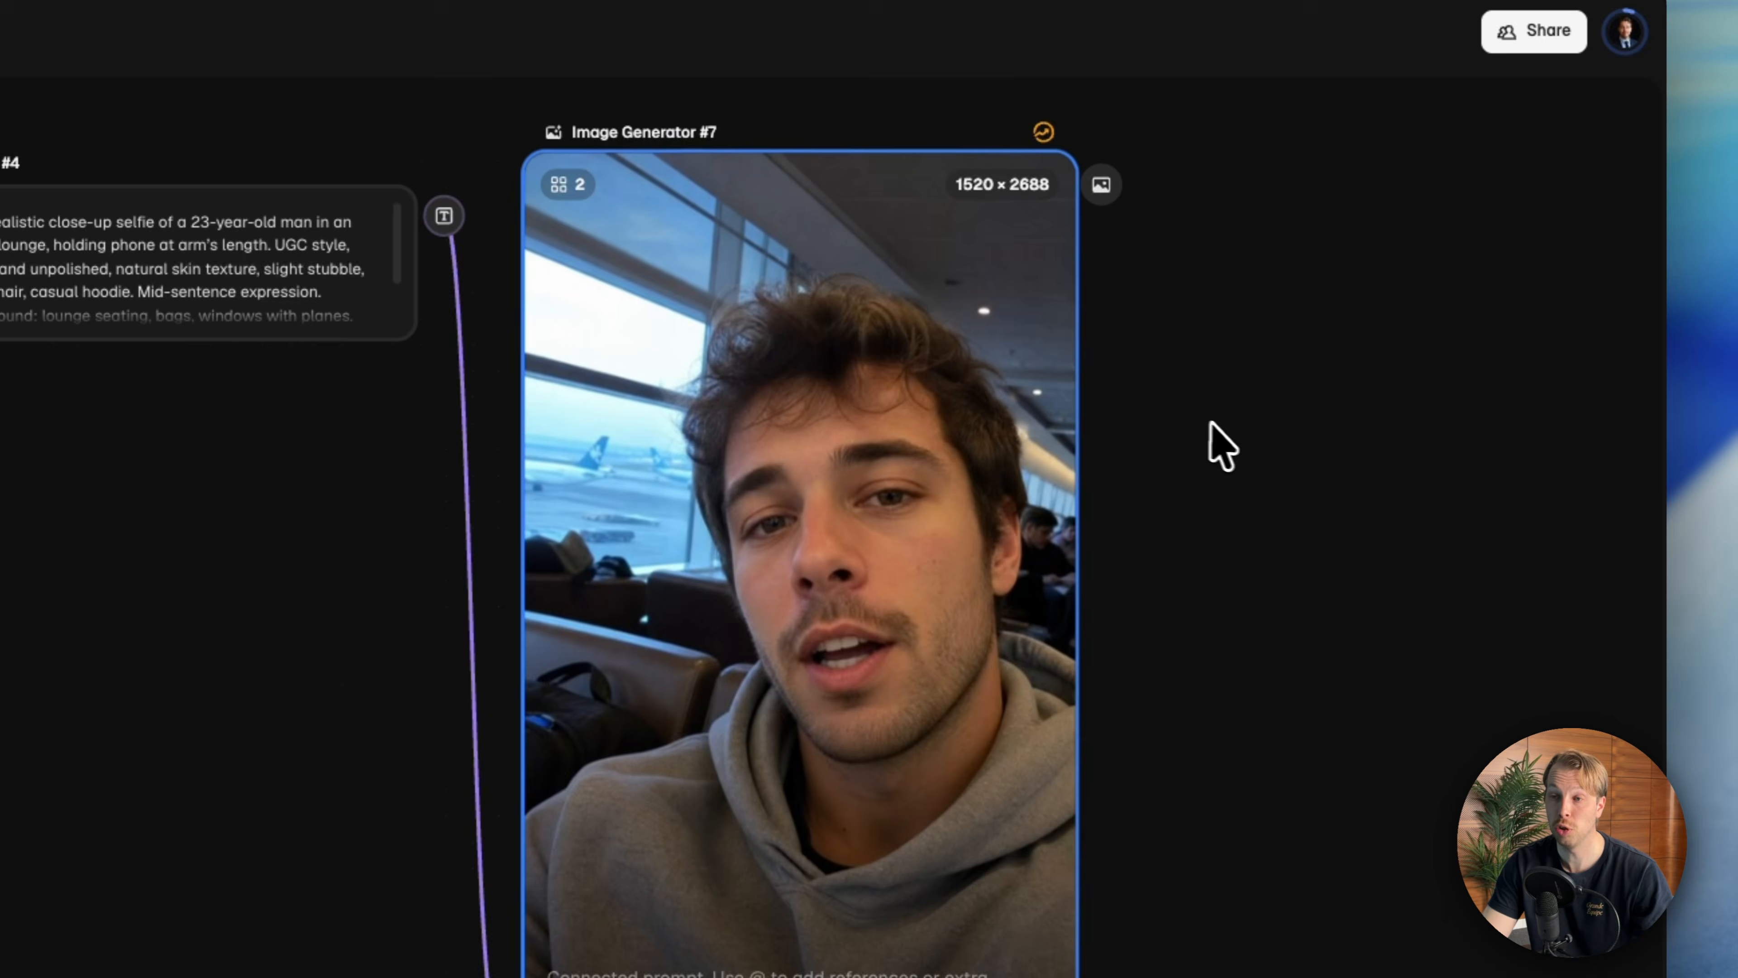
{"action": "scroll", "coordinate": [1225, 425], "scroll_direction": "down", "scroll_amount": 5}
{"action": "left_click", "coordinate": [1226, 425]}
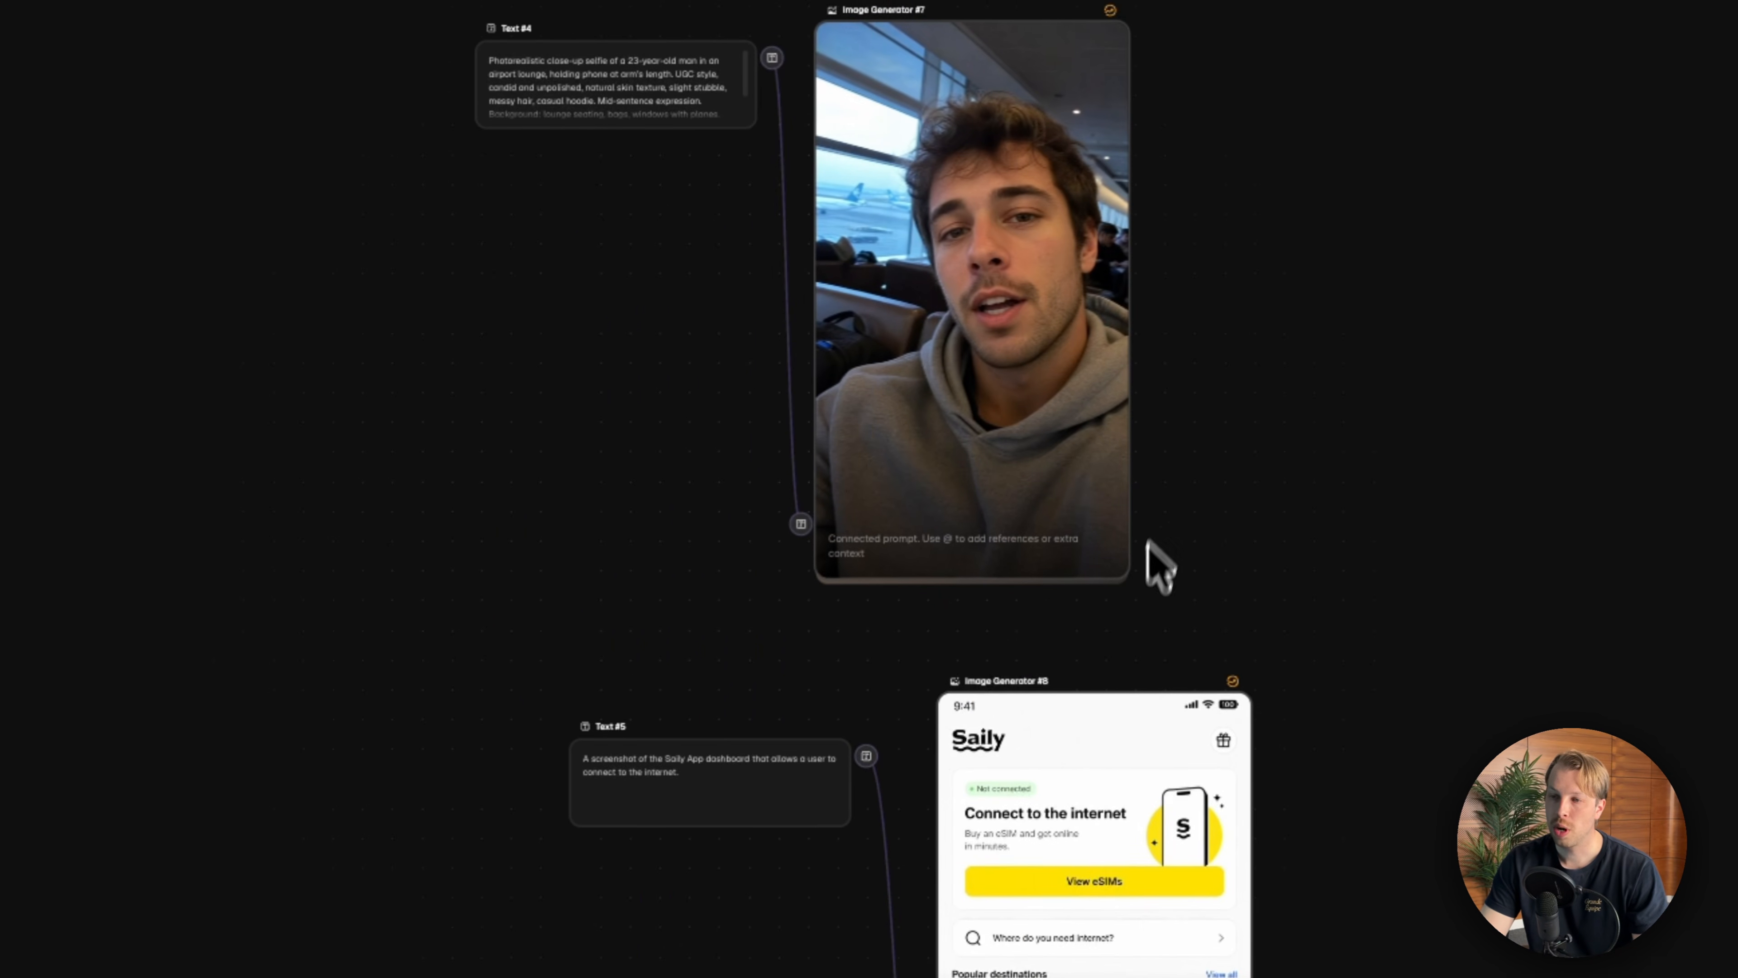
Align the Saily prompt's text node and its image generator directly beneath the matching selfie nodes
{"action": "left_click_drag", "start_coordinate": [750, 757], "coordinate": [623, 732]}
{"action": "left_click_drag", "start_coordinate": [1138, 757], "coordinate": [1018, 756]}
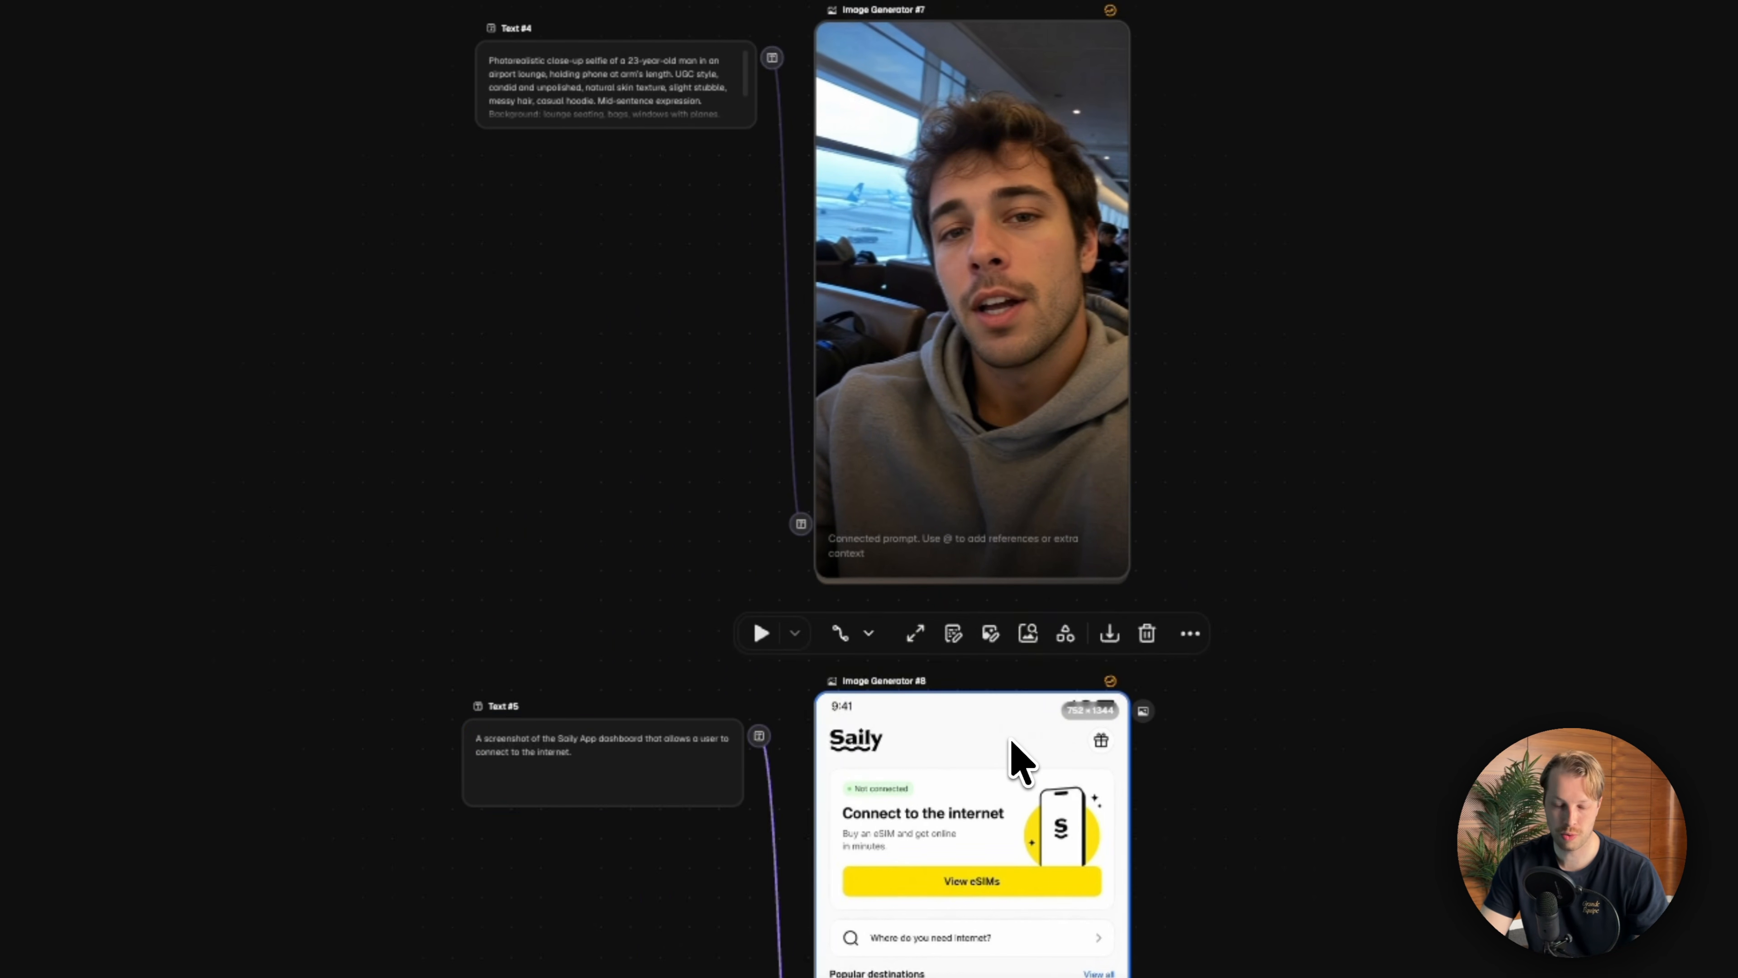
{"action": "scroll", "coordinate": [917, 349], "scroll_direction": "up", "scroll_amount": 5}
{"action": "scroll", "coordinate": [959, 359], "scroll_direction": "down", "scroll_amount": 3}
{"action": "left_click", "coordinate": [834, 322]}
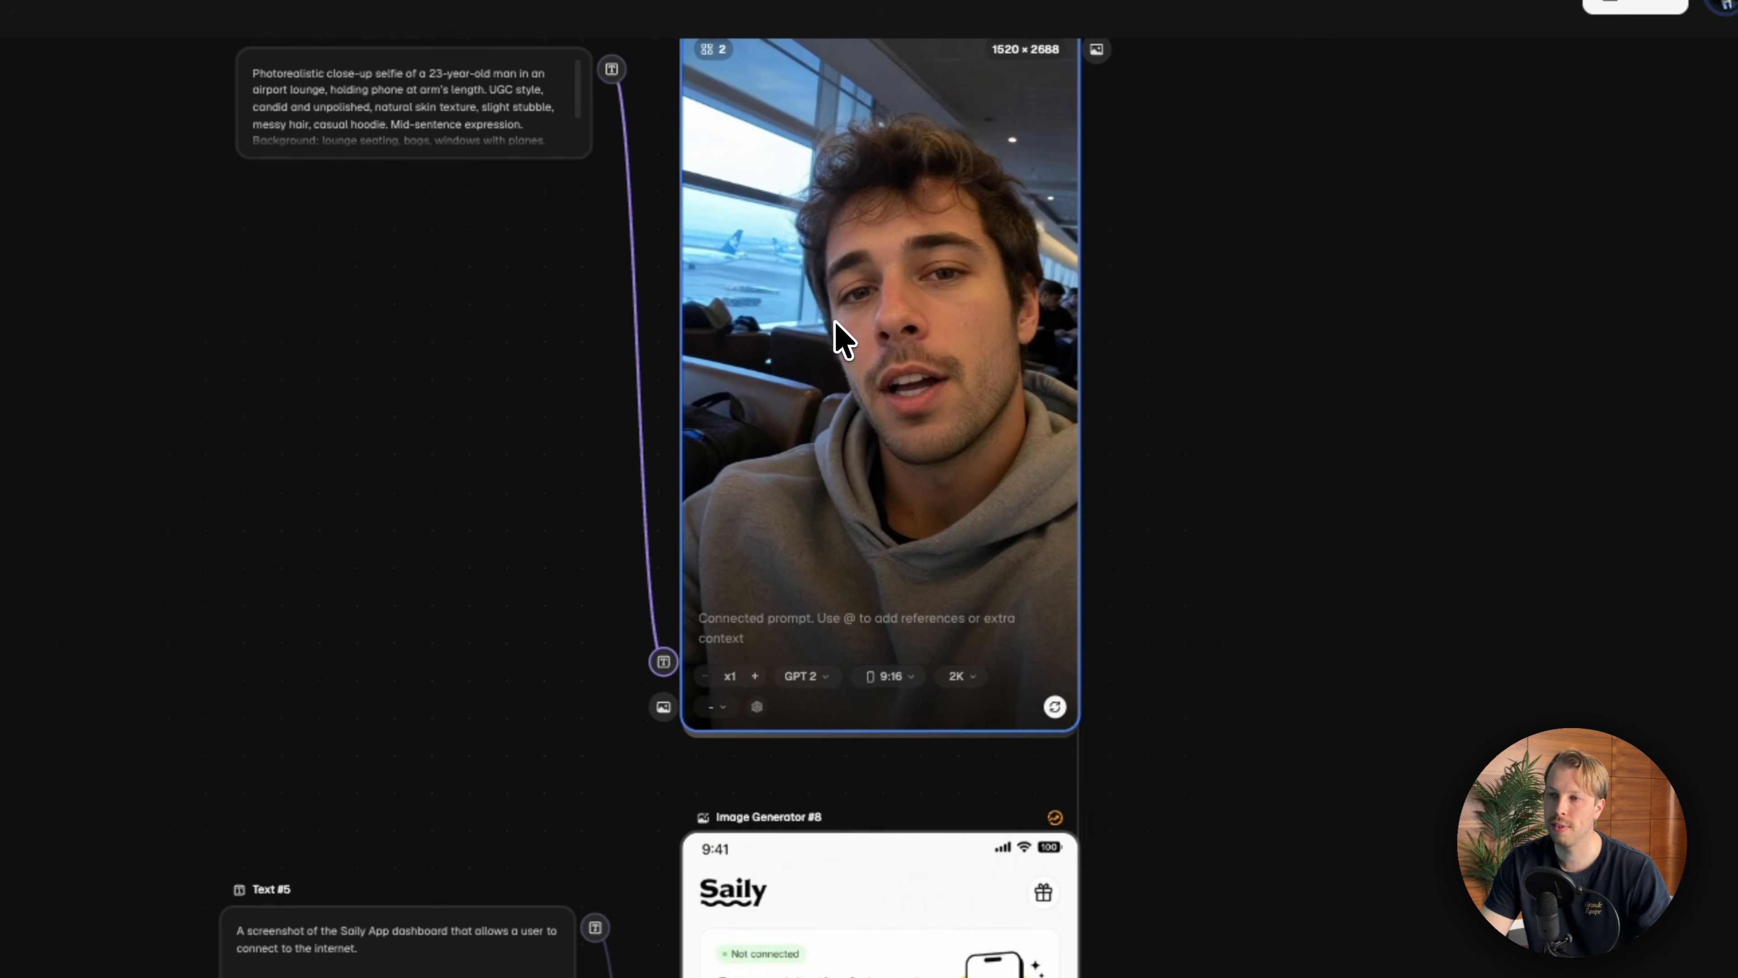
{"action": "scroll", "coordinate": [855, 390], "scroll_direction": "down", "scroll_amount": 5}
{"action": "left_click", "coordinate": [883, 449]}
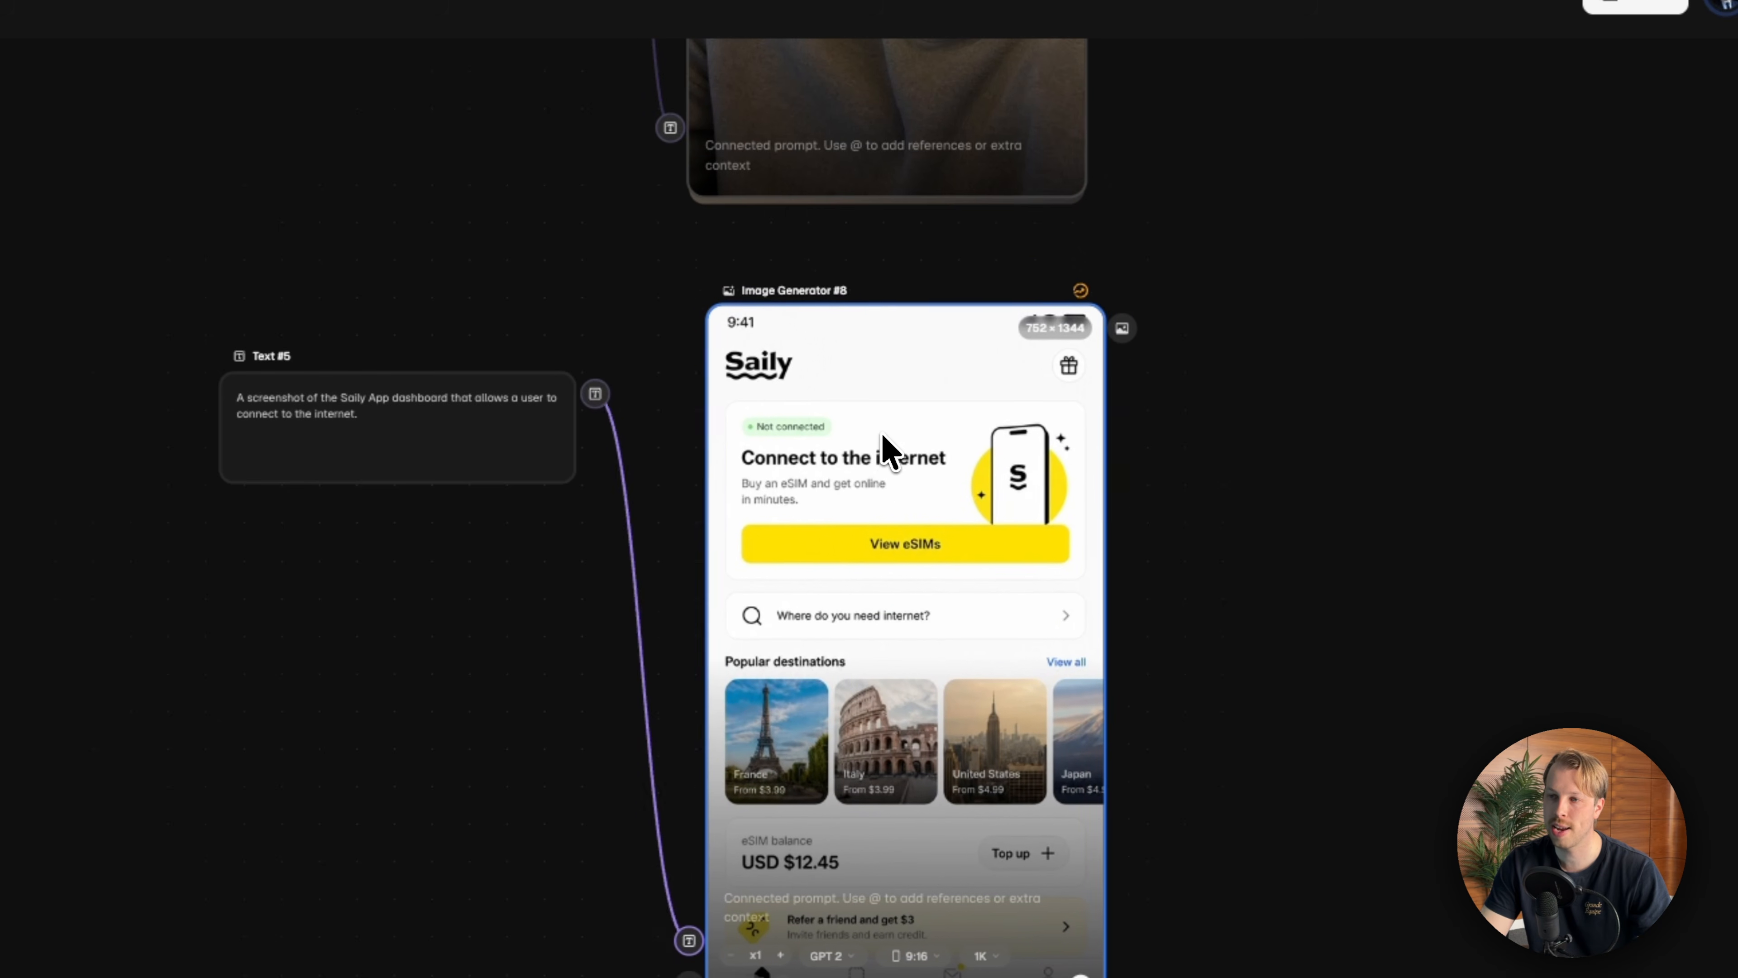
{"action": "left_click_drag", "start_coordinate": [883, 449], "coordinate": [918, 490]}
{"action": "scroll", "coordinate": [890, 548], "scroll_direction": "up", "scroll_amount": 6}
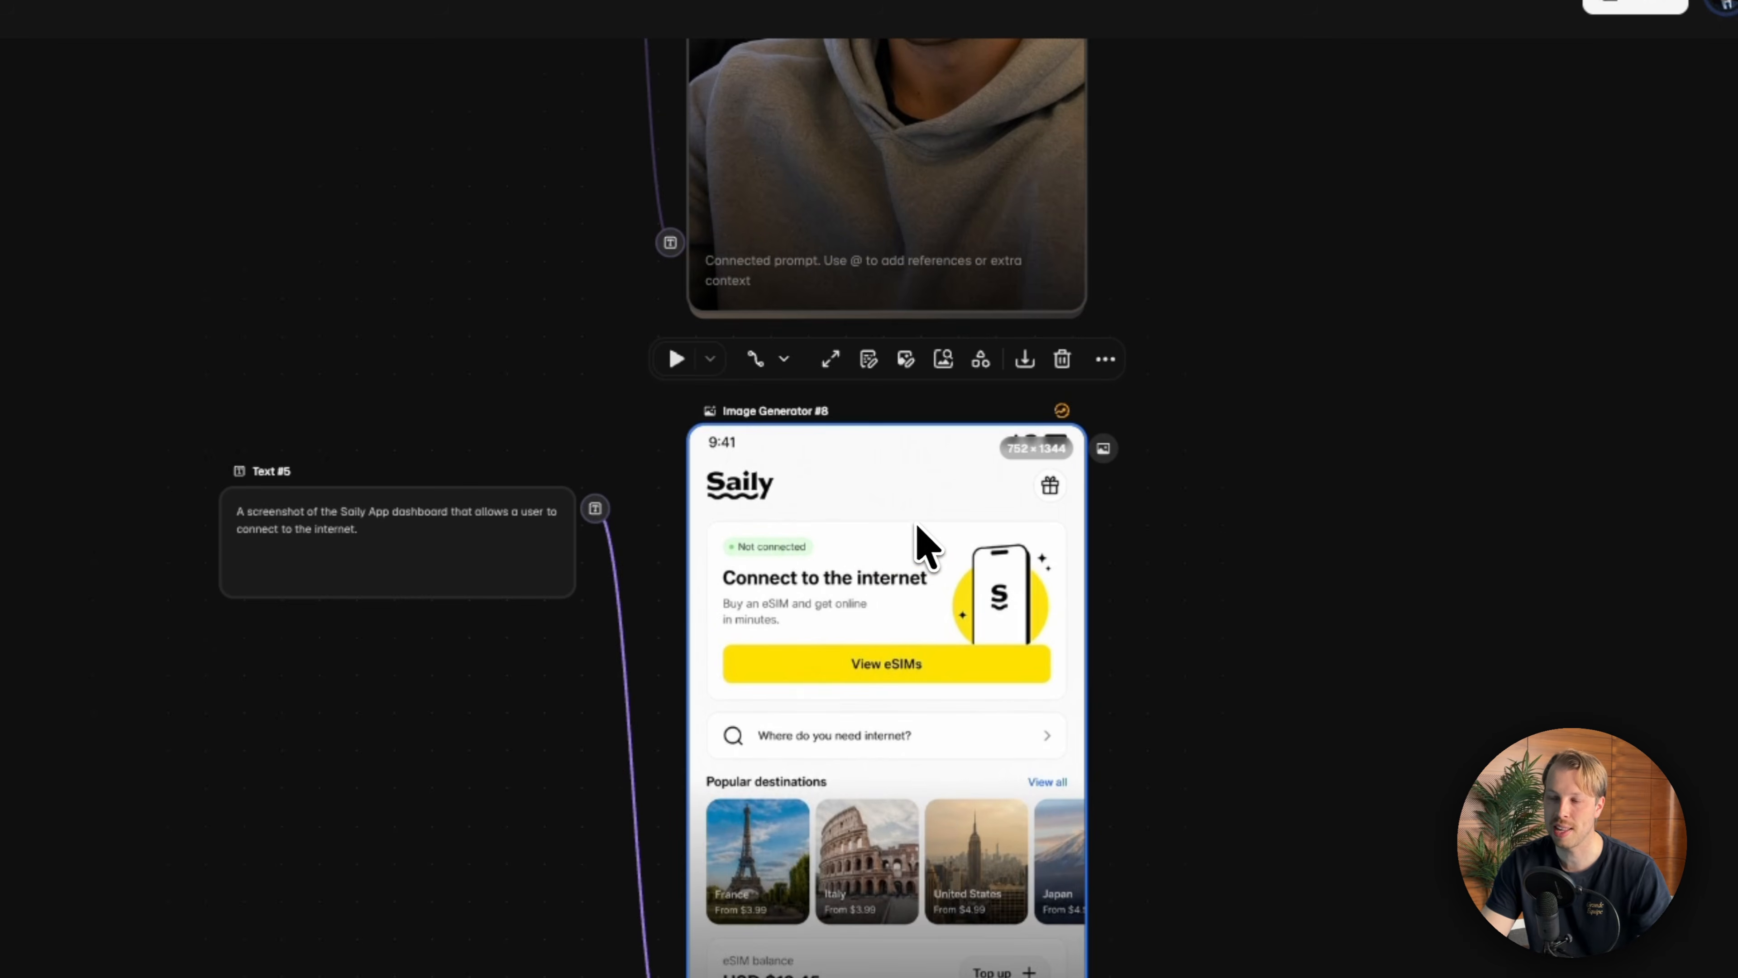
Add a new image generator fed by the selfie image and connect the Saily dashboard image to it as a second reference
{"action": "left_click", "coordinate": [981, 195]}
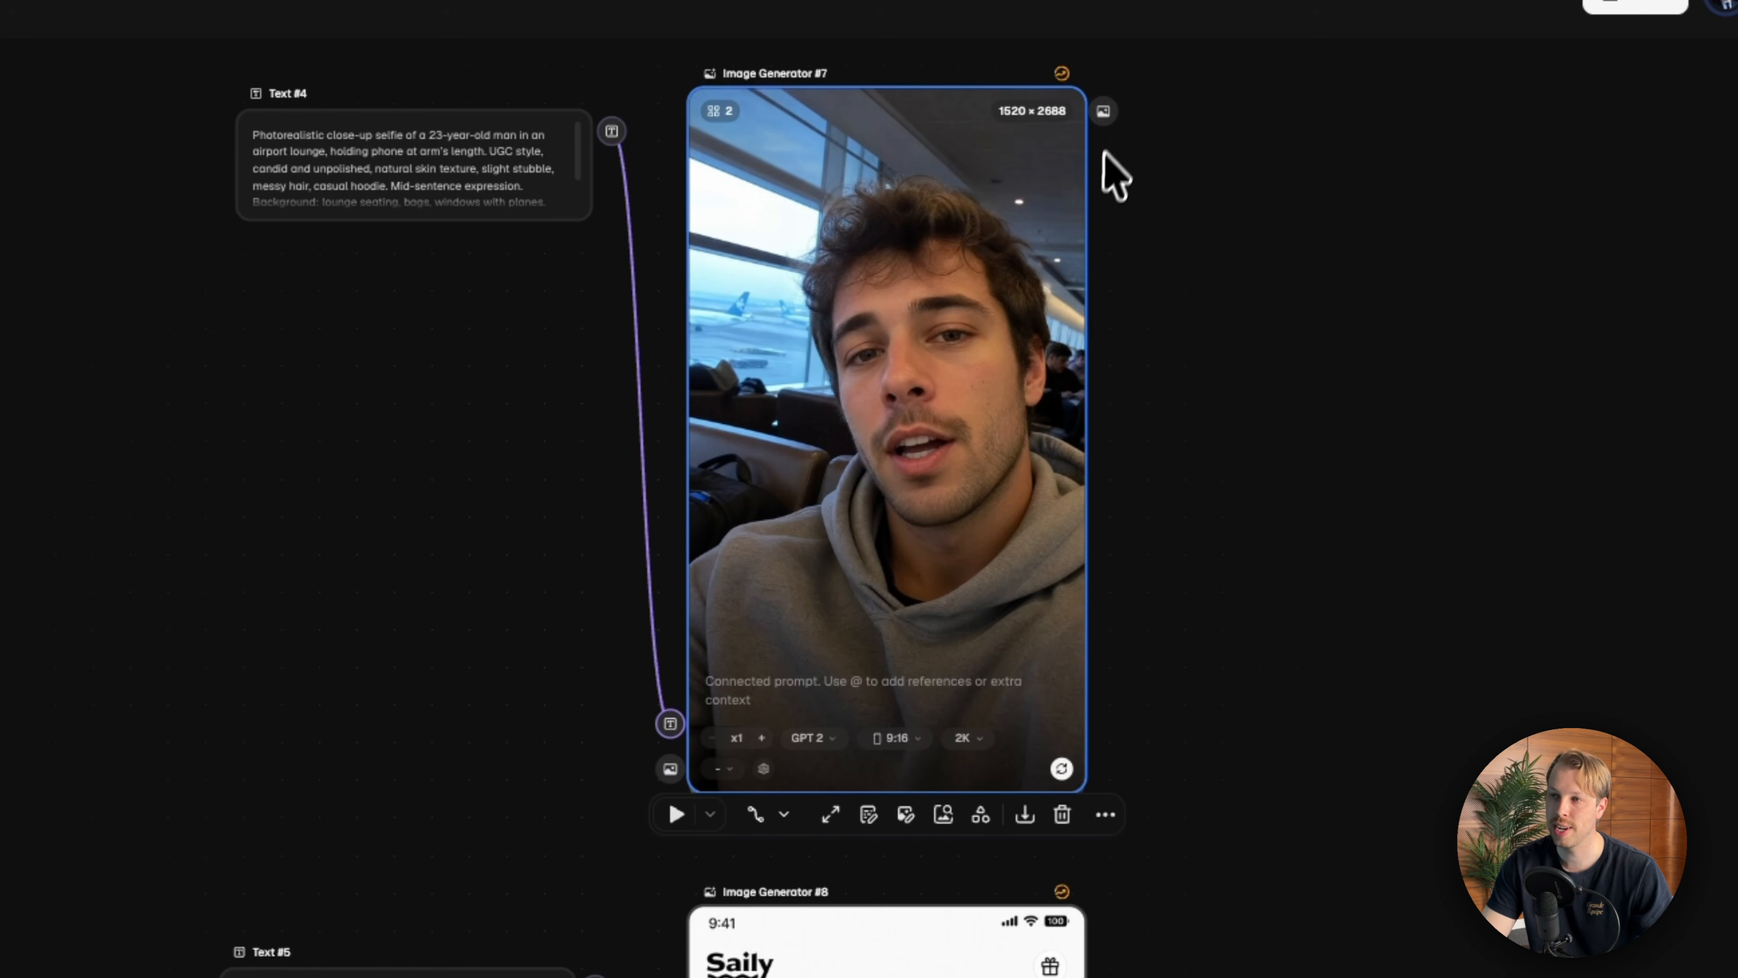
{"action": "left_click_drag", "start_coordinate": [1103, 111], "coordinate": [1199, 213]}
{"action": "left_click", "coordinate": [1278, 307]}
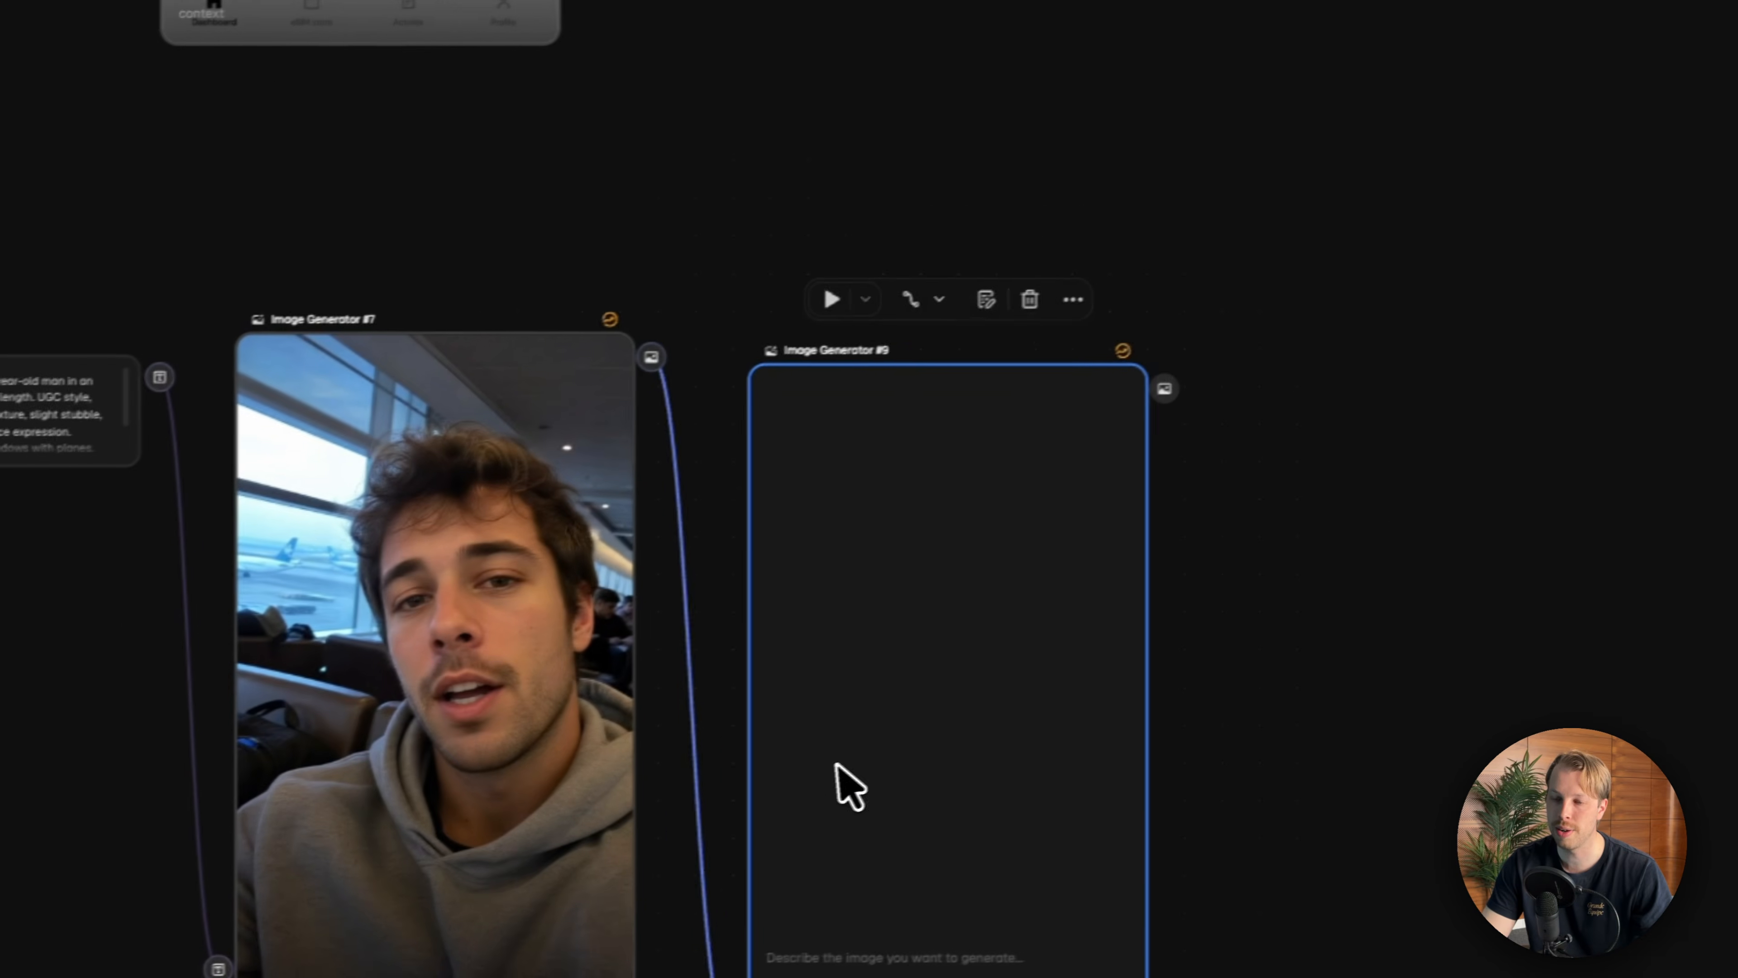
{"action": "scroll", "coordinate": [838, 765], "scroll_direction": "down", "scroll_amount": 5}
{"action": "left_click", "coordinate": [639, 603]}
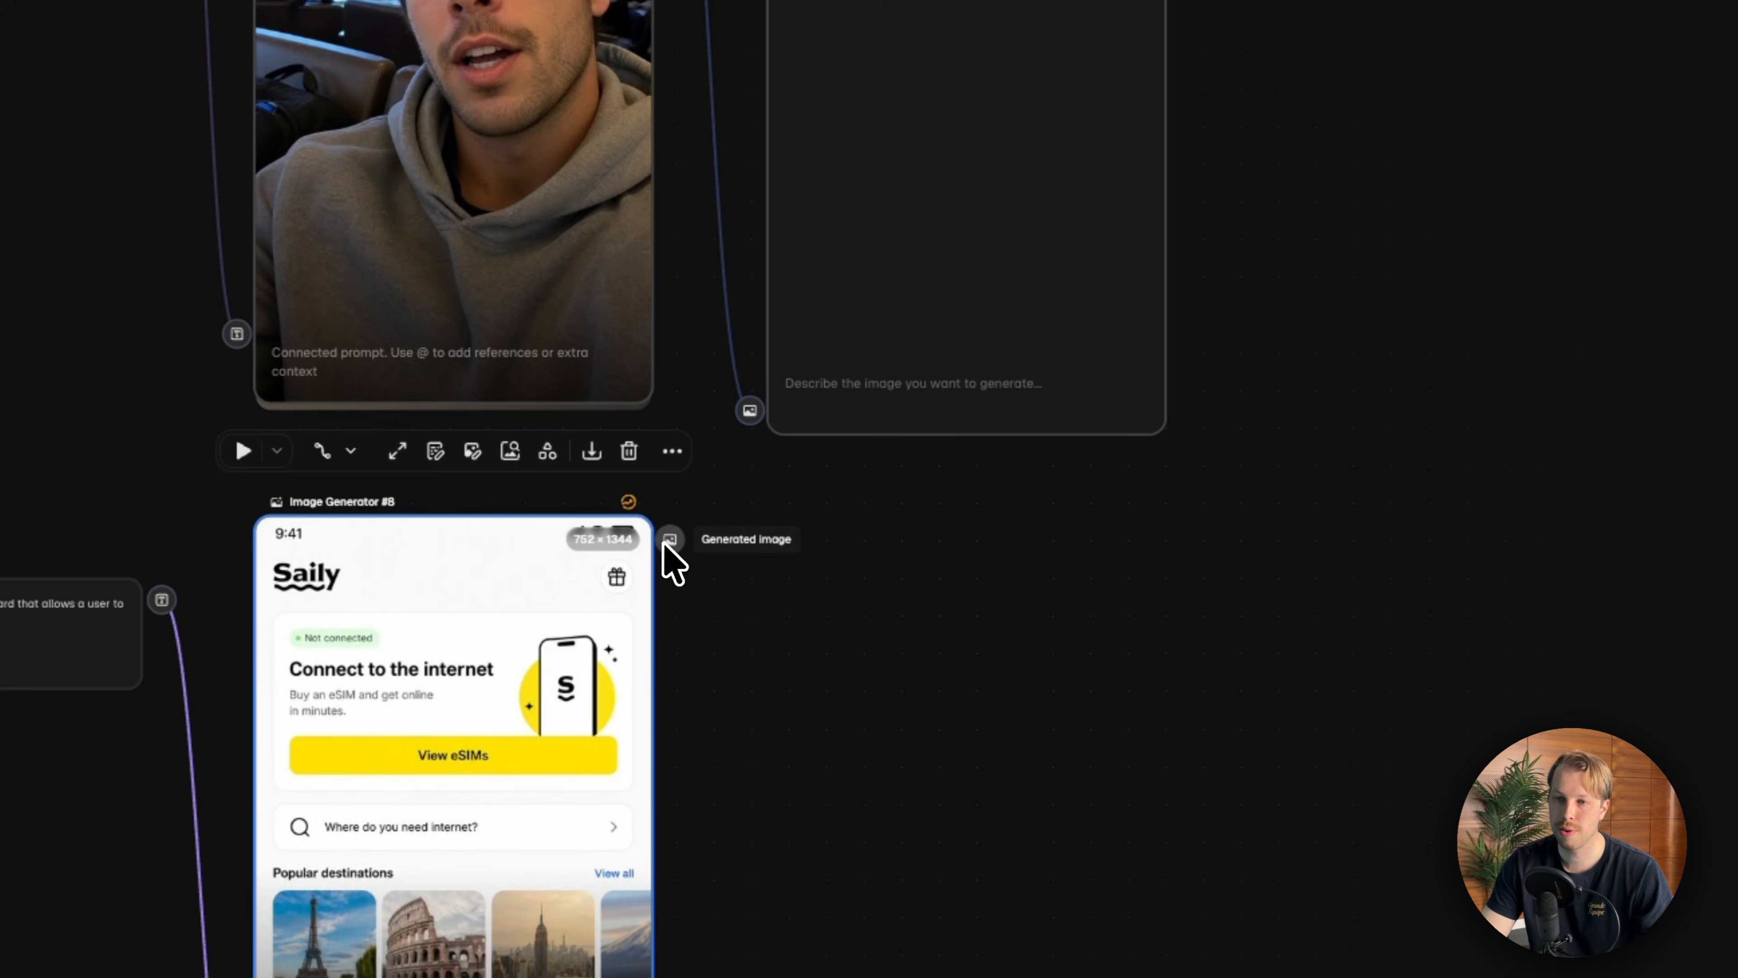
{"action": "left_click_drag", "start_coordinate": [744, 415], "coordinate": [749, 411]}
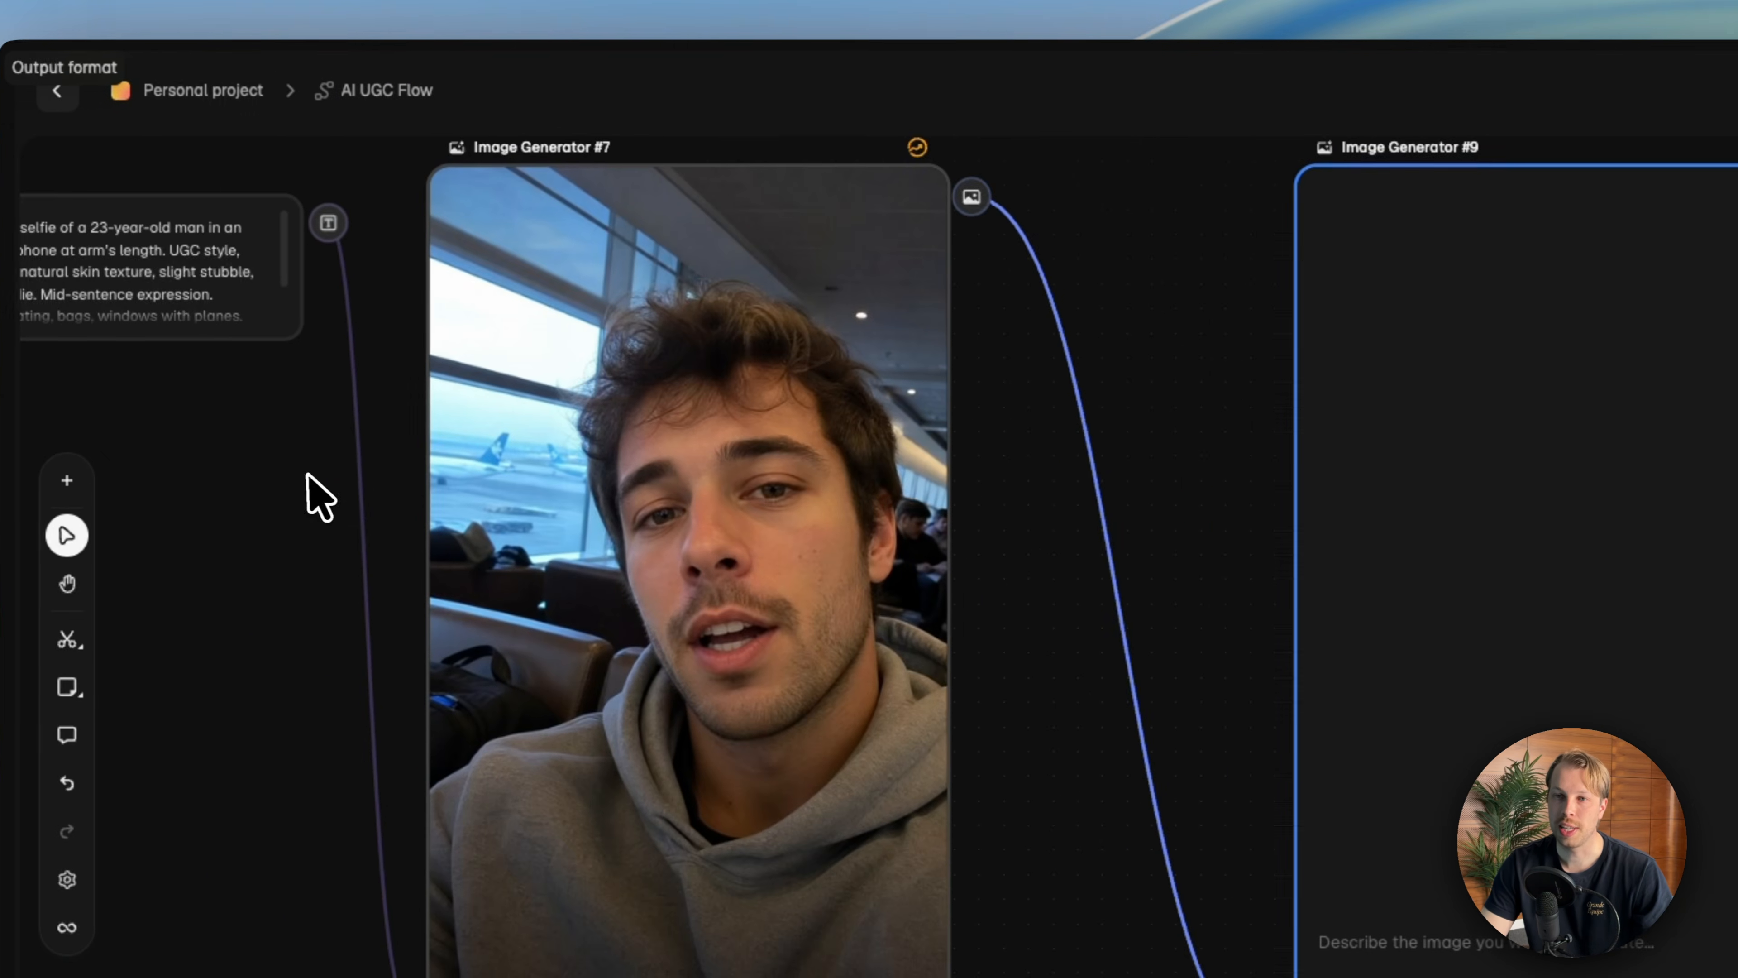
Rename the selfie image generator to "Traveler" and the Saily dashboard generator to "eSim App"
{"action": "scroll", "coordinate": [538, 407], "scroll_direction": "up", "scroll_amount": 1}
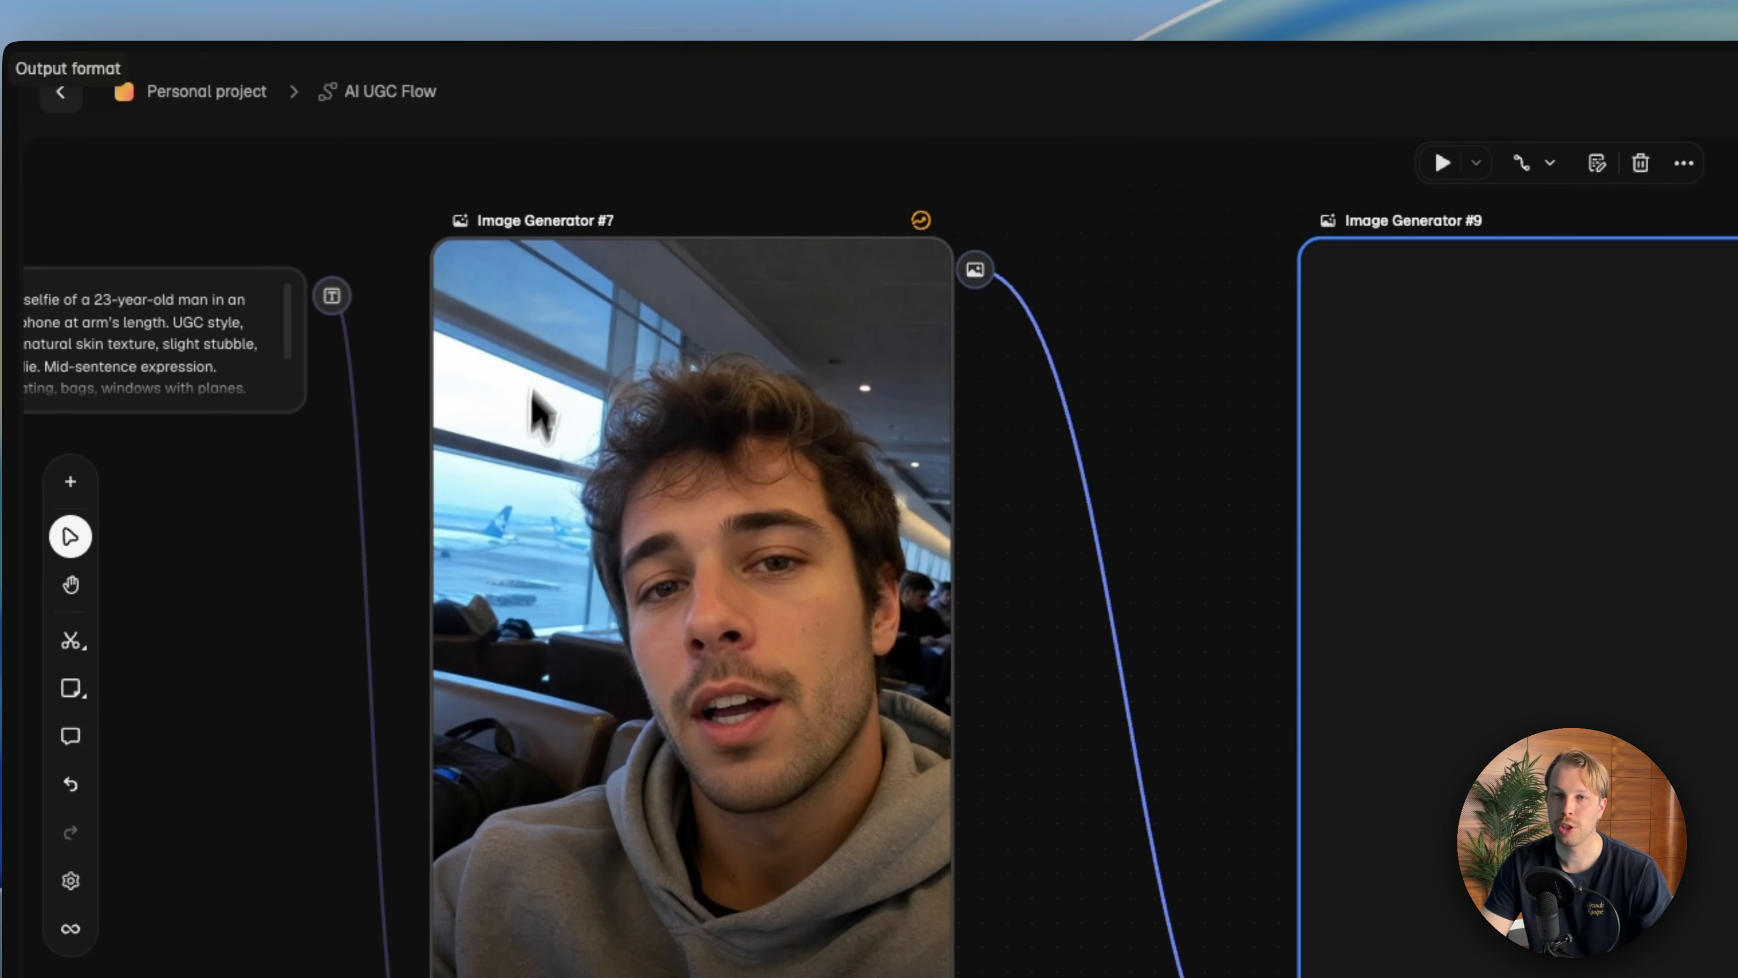
{"action": "double_click", "coordinate": [558, 224]}
{"action": "type", "text": "Traveler"}
{"action": "scroll", "coordinate": [479, 236], "scroll_direction": "up", "scroll_amount": 3}
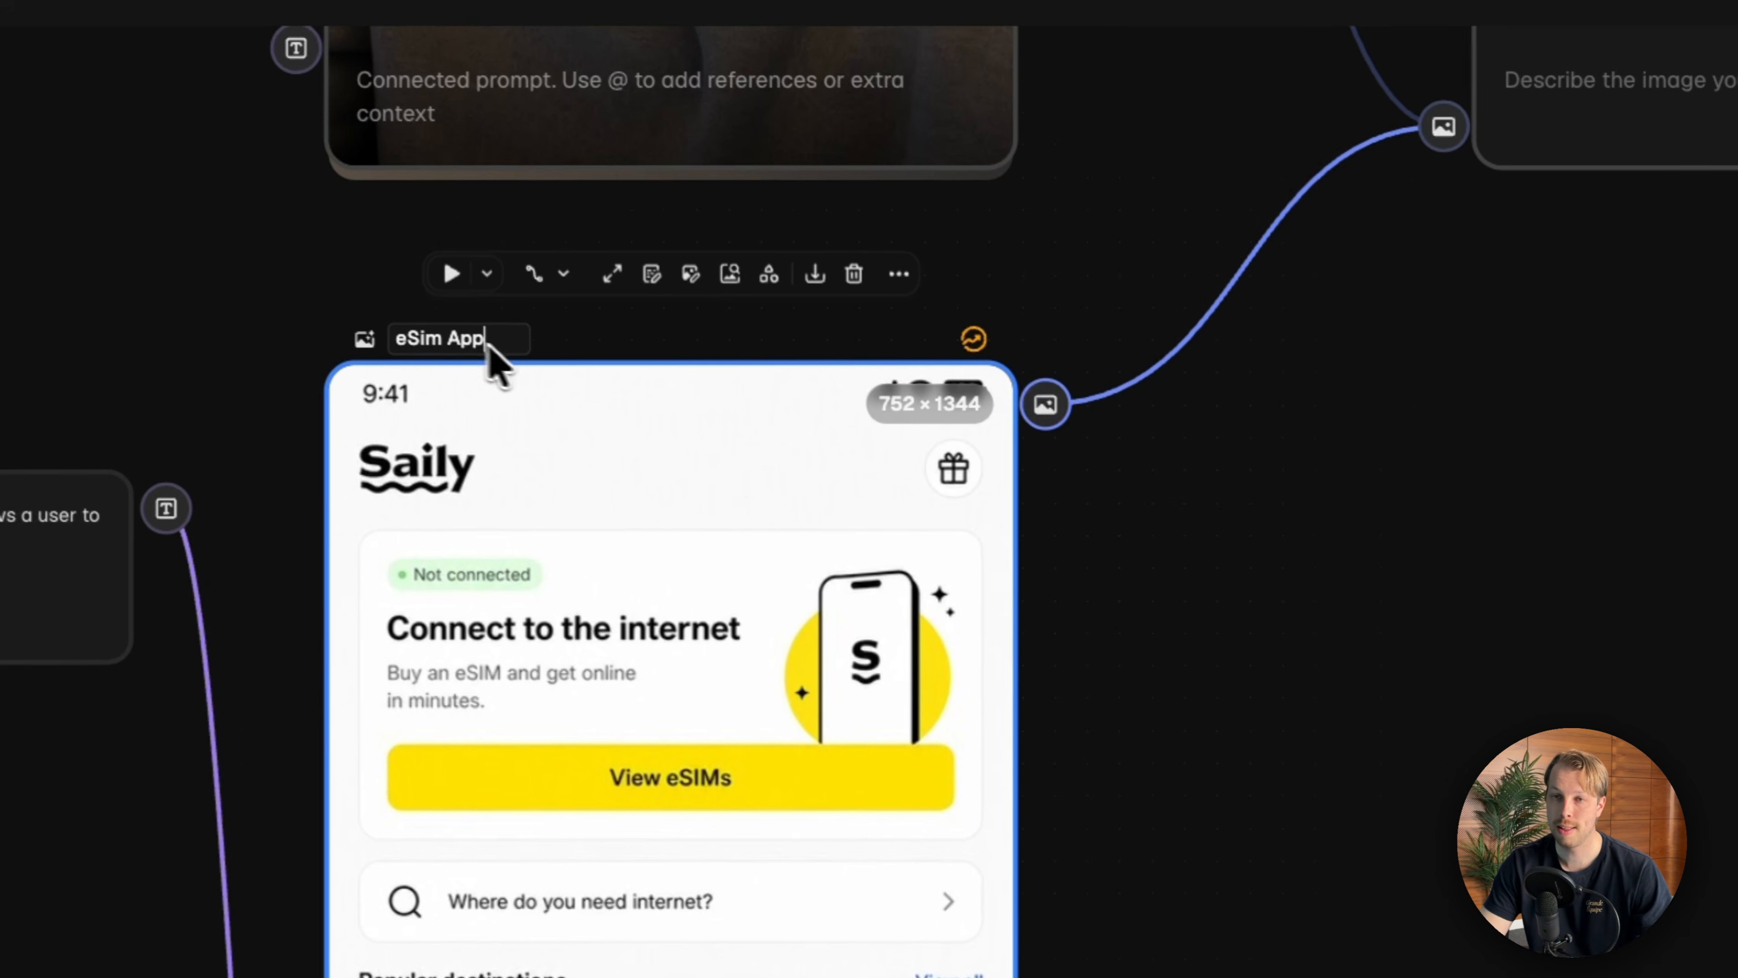
{"action": "double_click", "coordinate": [464, 336]}
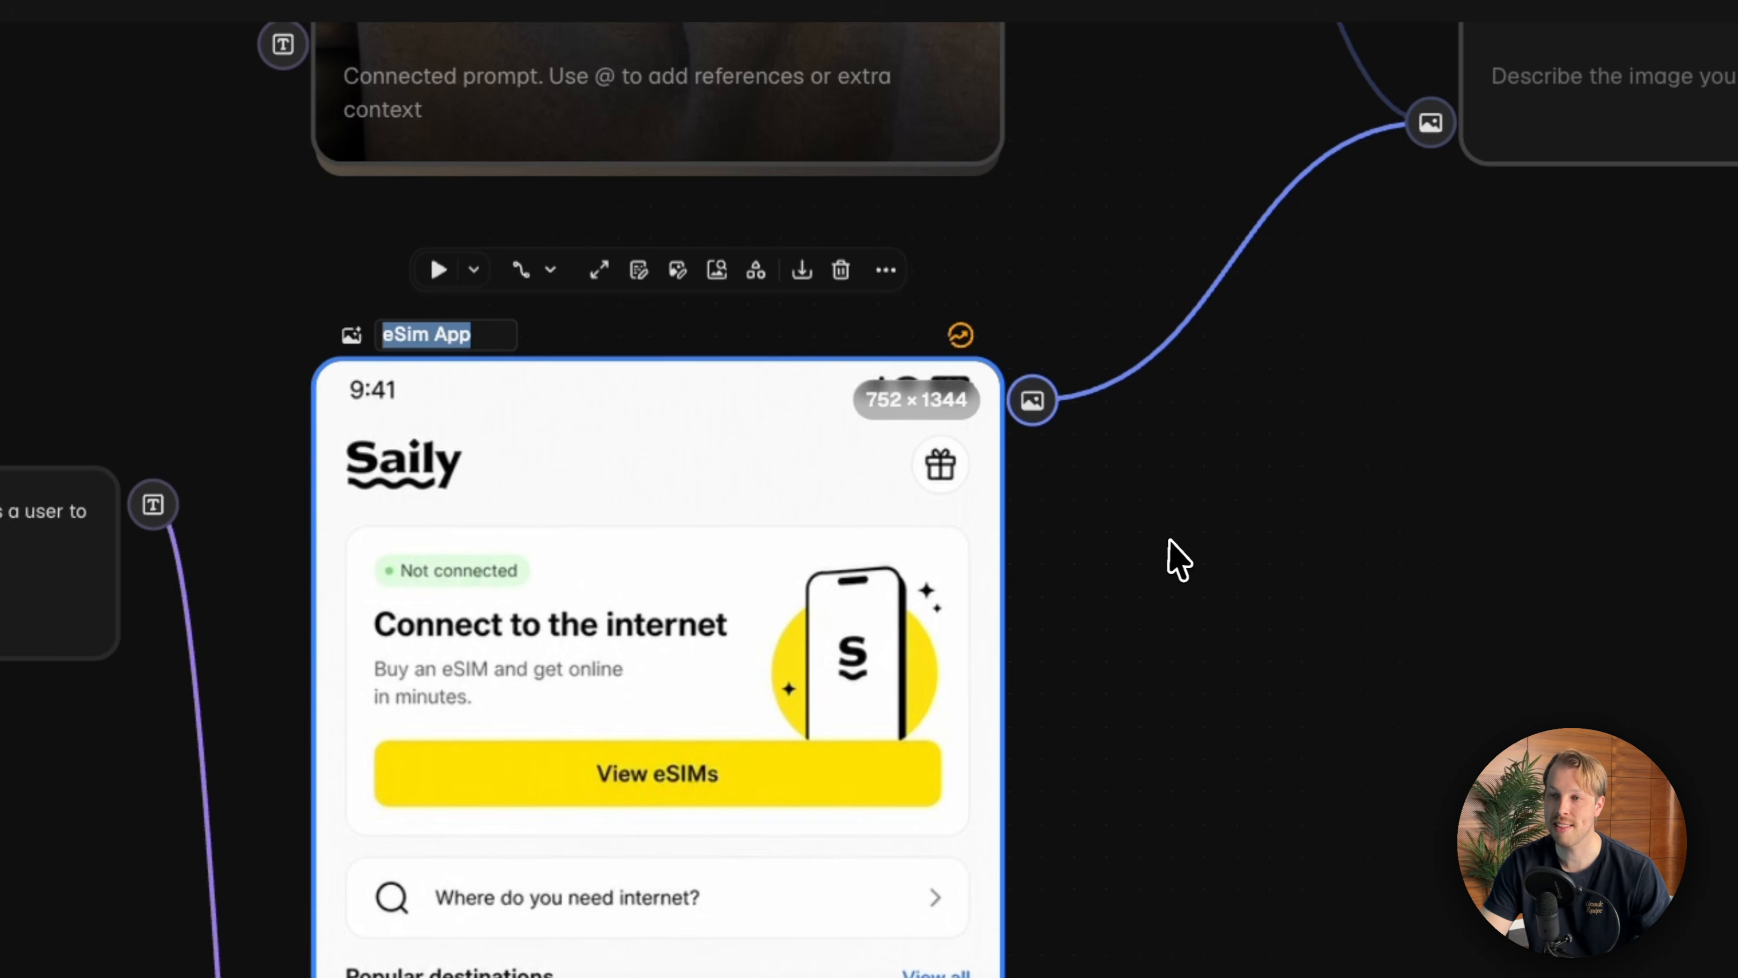
{"action": "left_click", "coordinate": [1176, 560]}
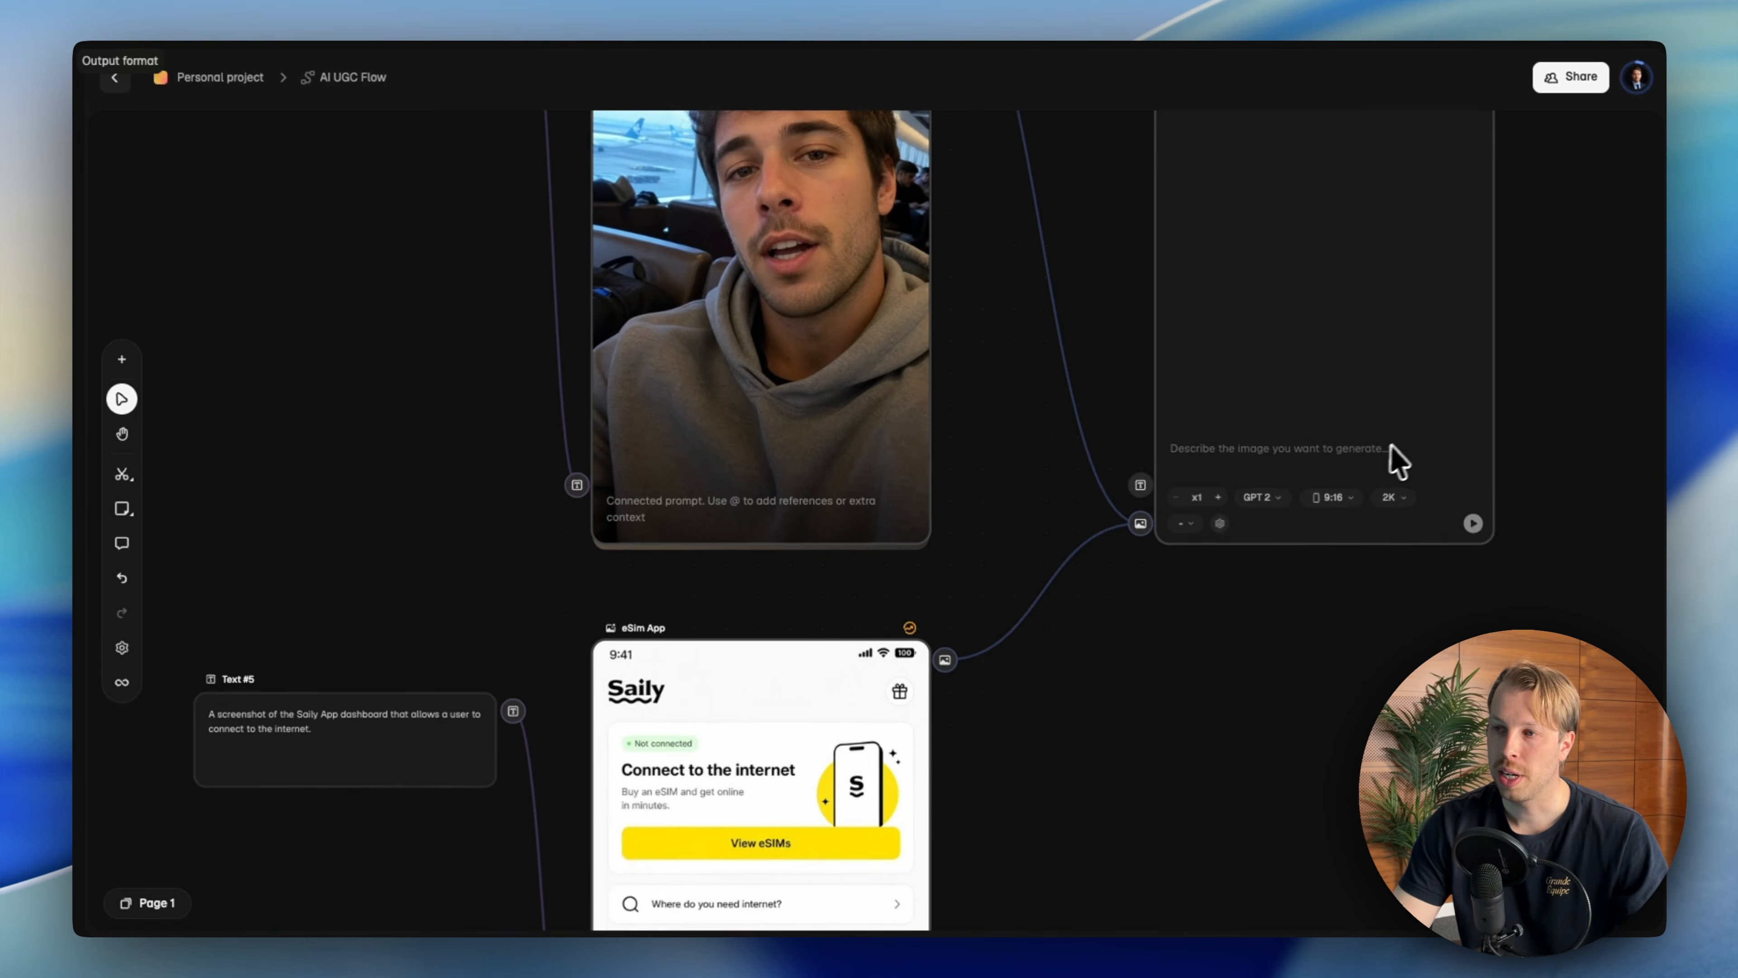
{"action": "scroll", "coordinate": [1396, 462], "scroll_direction": "up", "scroll_amount": 5}
{"action": "scroll", "coordinate": [1396, 462], "scroll_direction": "right", "scroll_amount": 5}
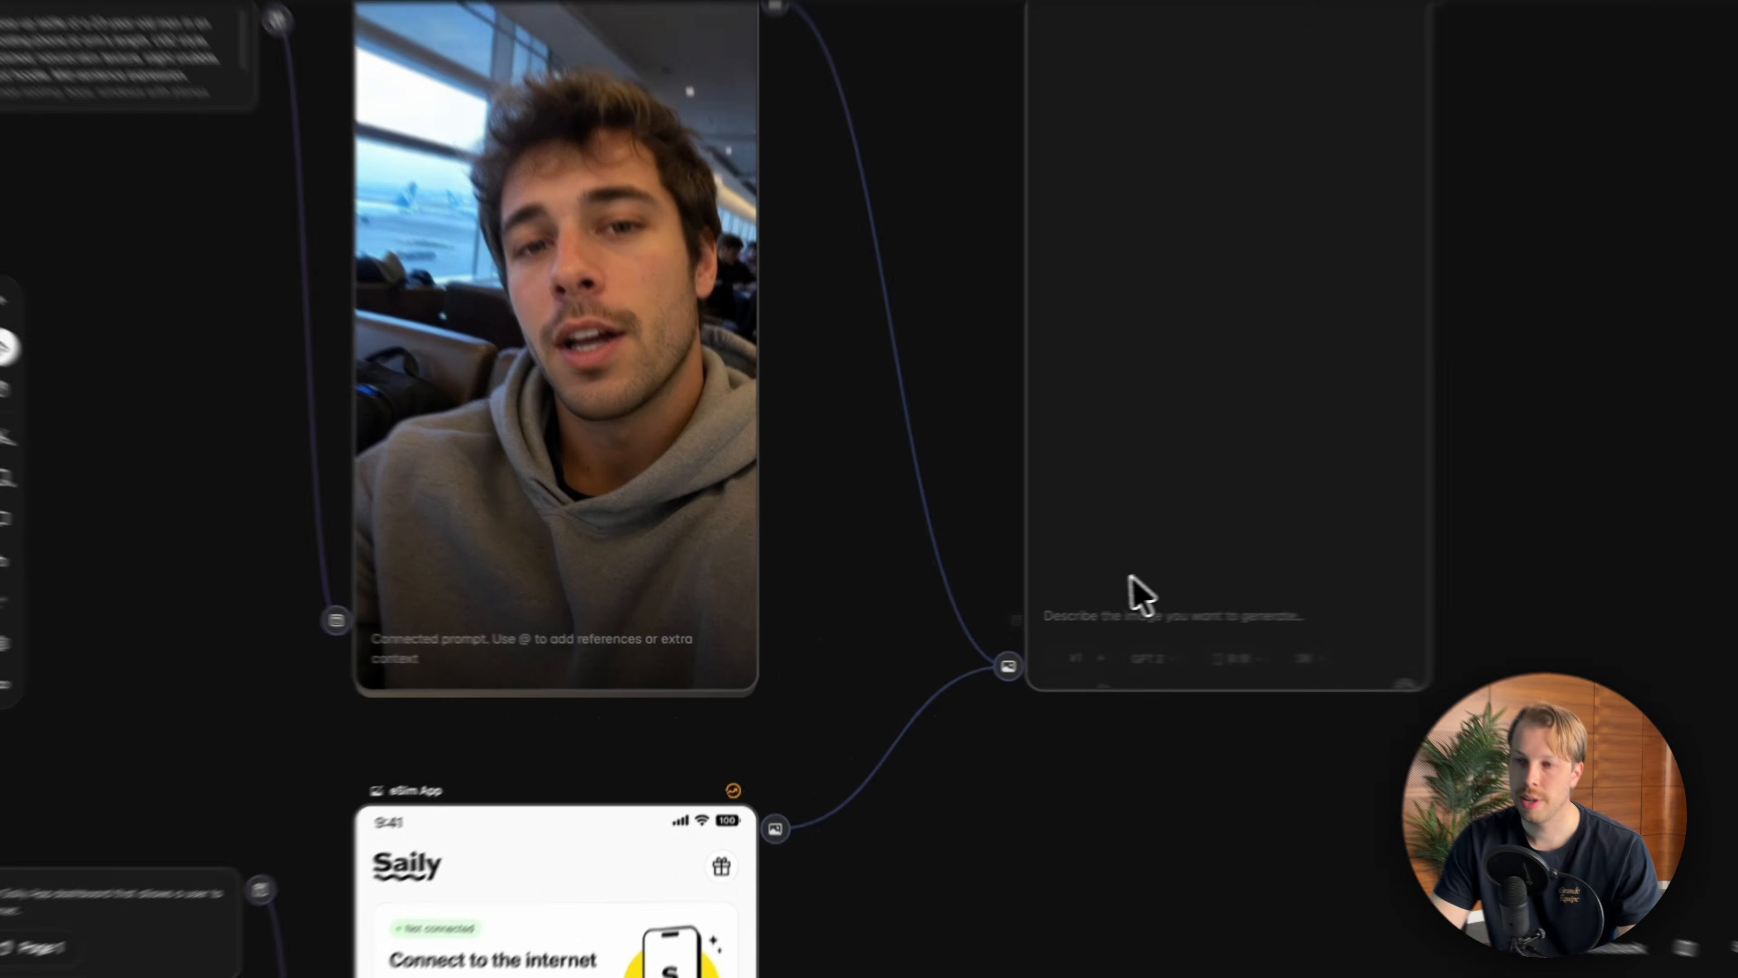
{"action": "left_click", "coordinate": [1095, 655]}
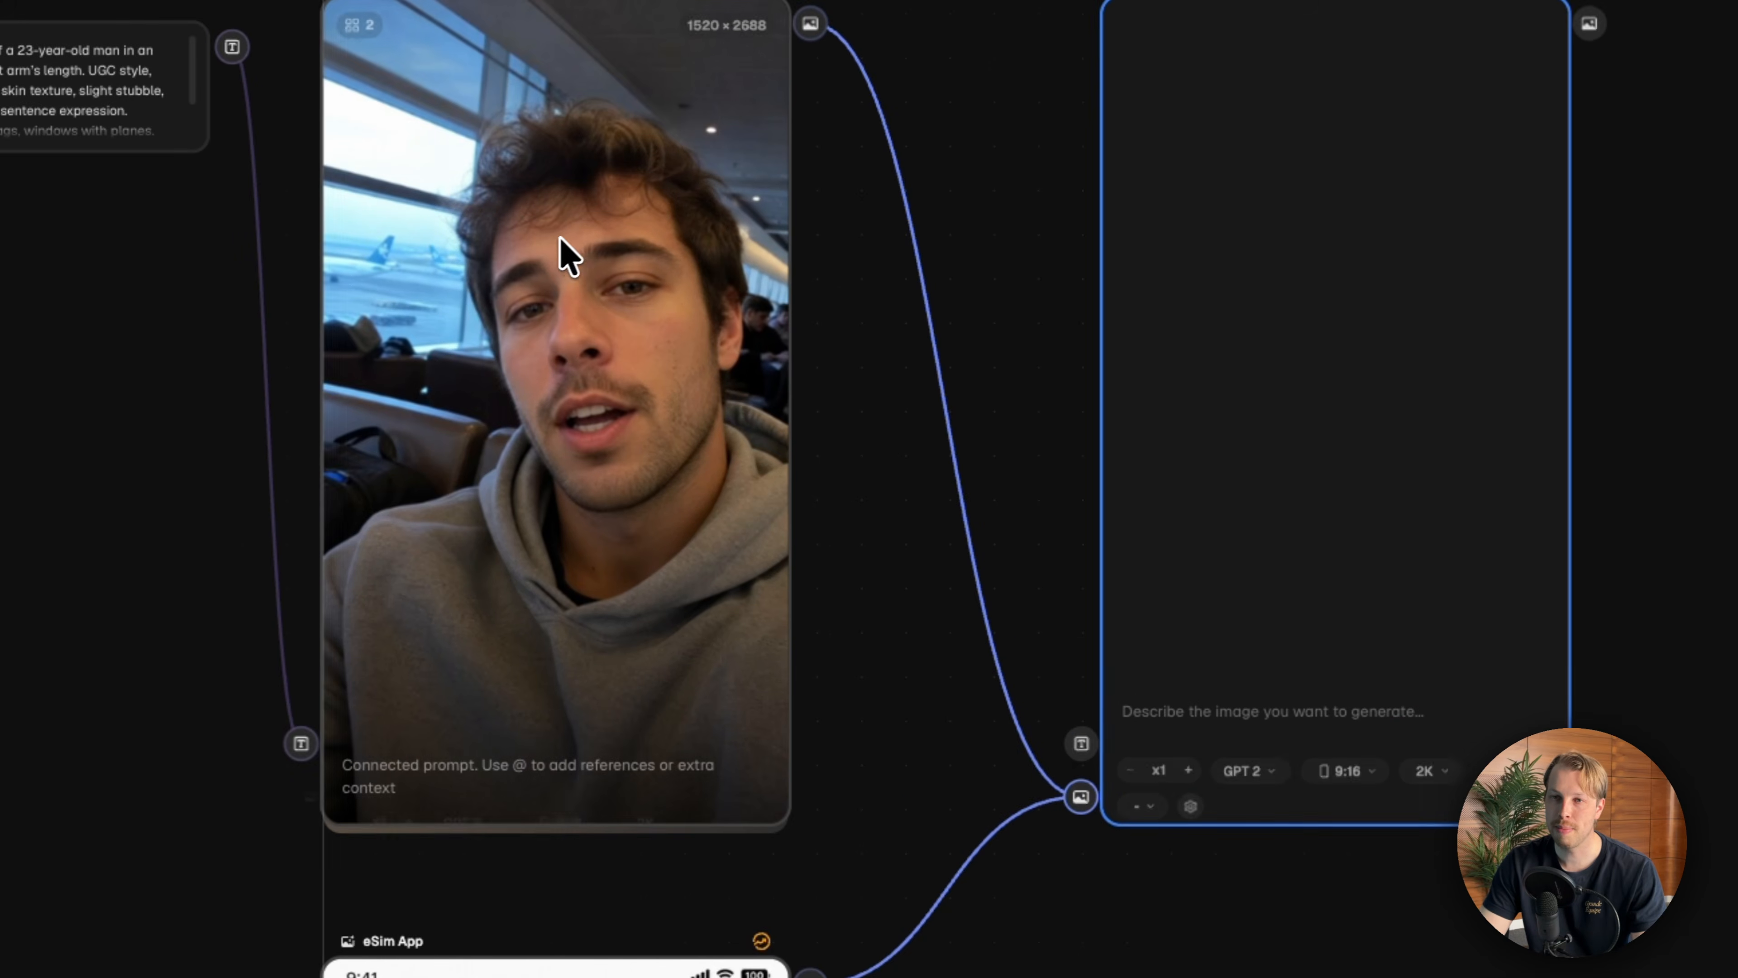
{"action": "left_click_drag", "start_coordinate": [562, 238], "coordinate": [575, 269]}
{"action": "scroll", "coordinate": [580, 291], "scroll_direction": "down", "scroll_amount": 4}
{"action": "left_click_drag", "start_coordinate": [505, 830], "coordinate": [487, 816]}
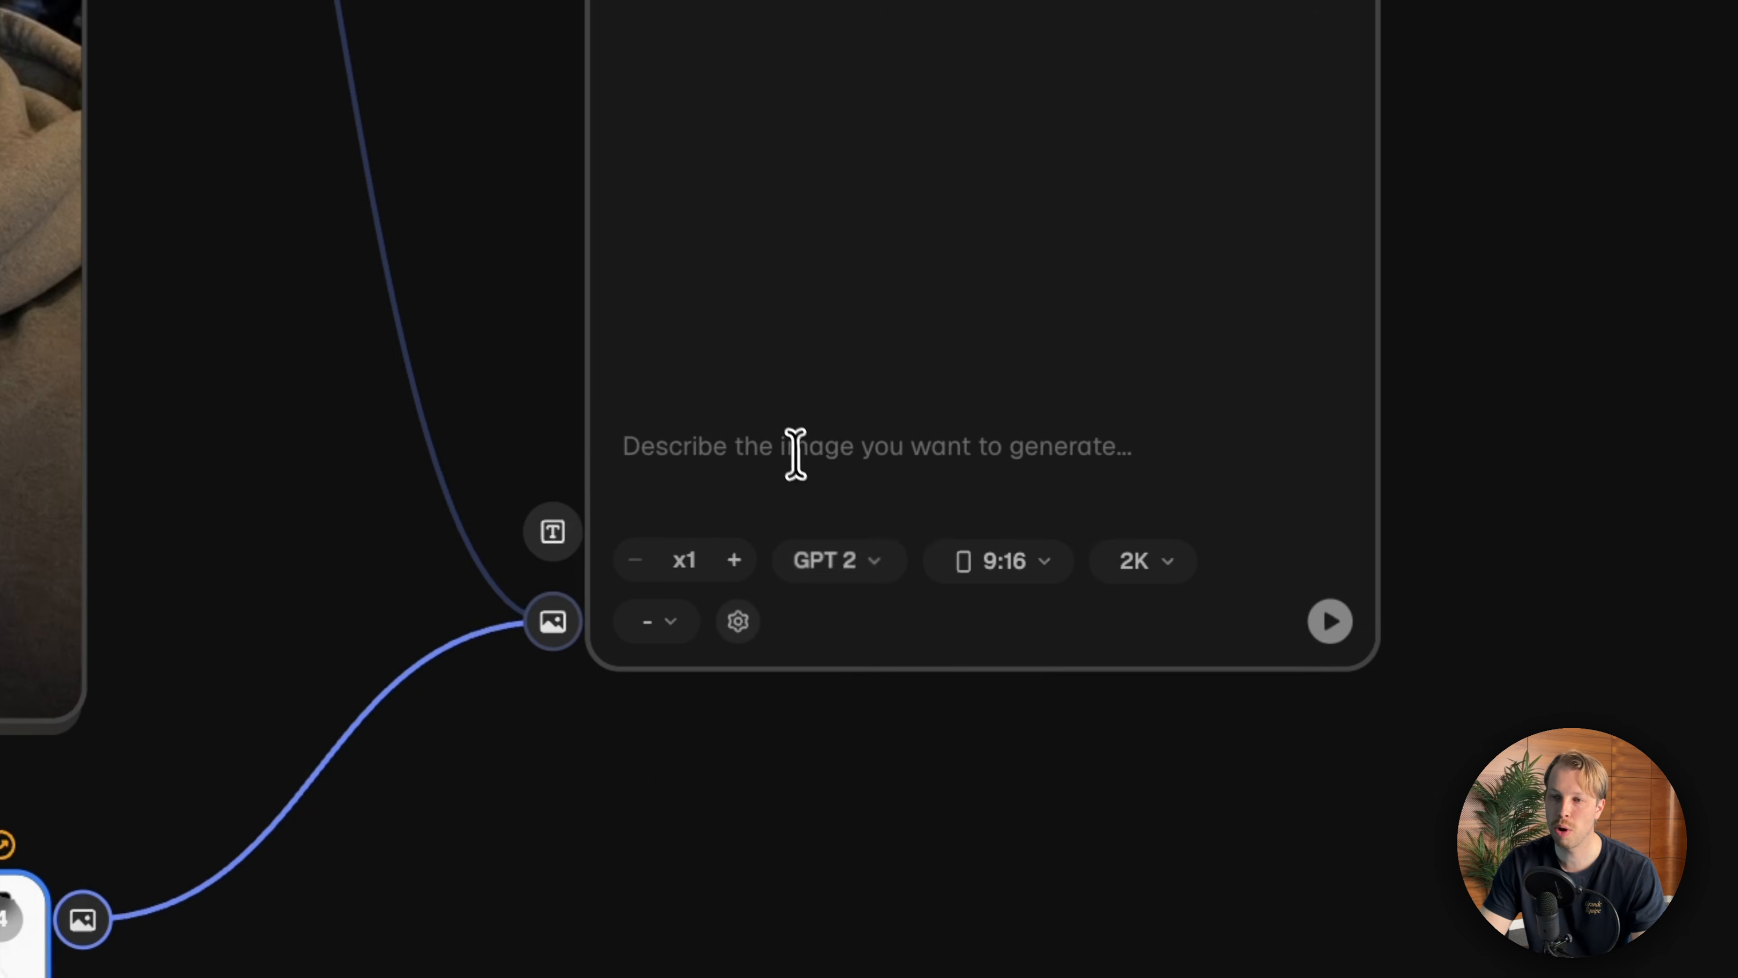
{"action": "left_click", "coordinate": [791, 445]}
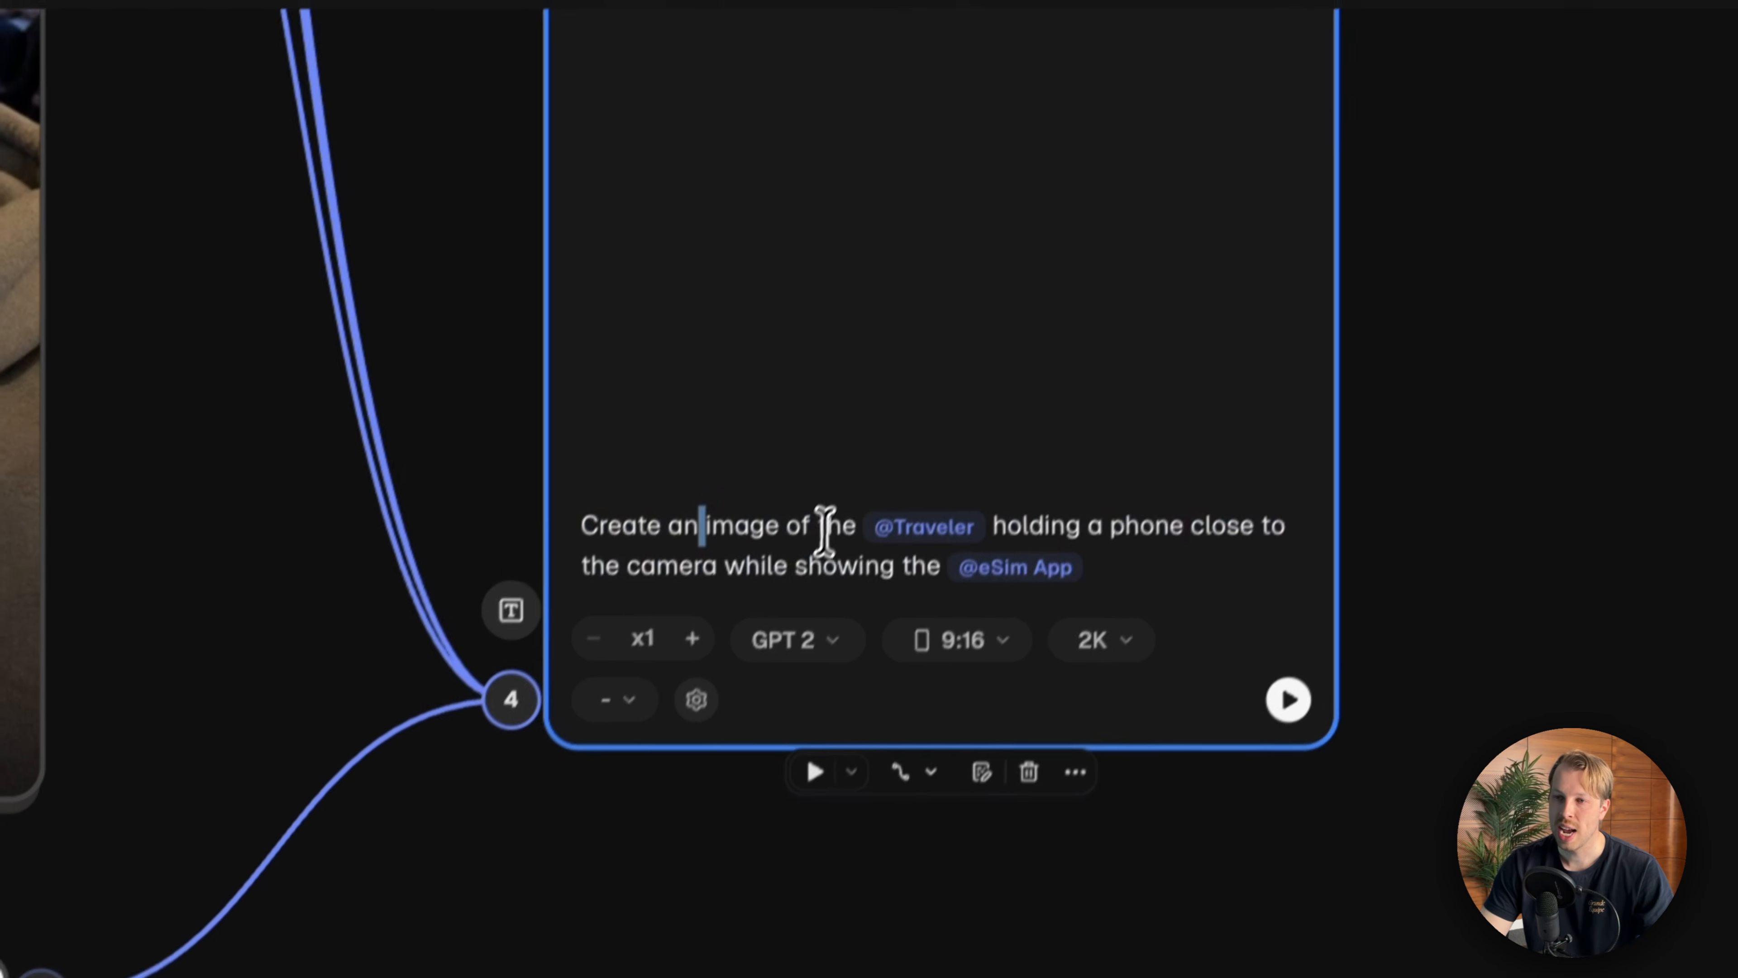
{"action": "double_click", "coordinate": [821, 533]}
{"action": "left_click", "coordinate": [932, 556]}
{"action": "left_click", "coordinate": [1096, 552]}
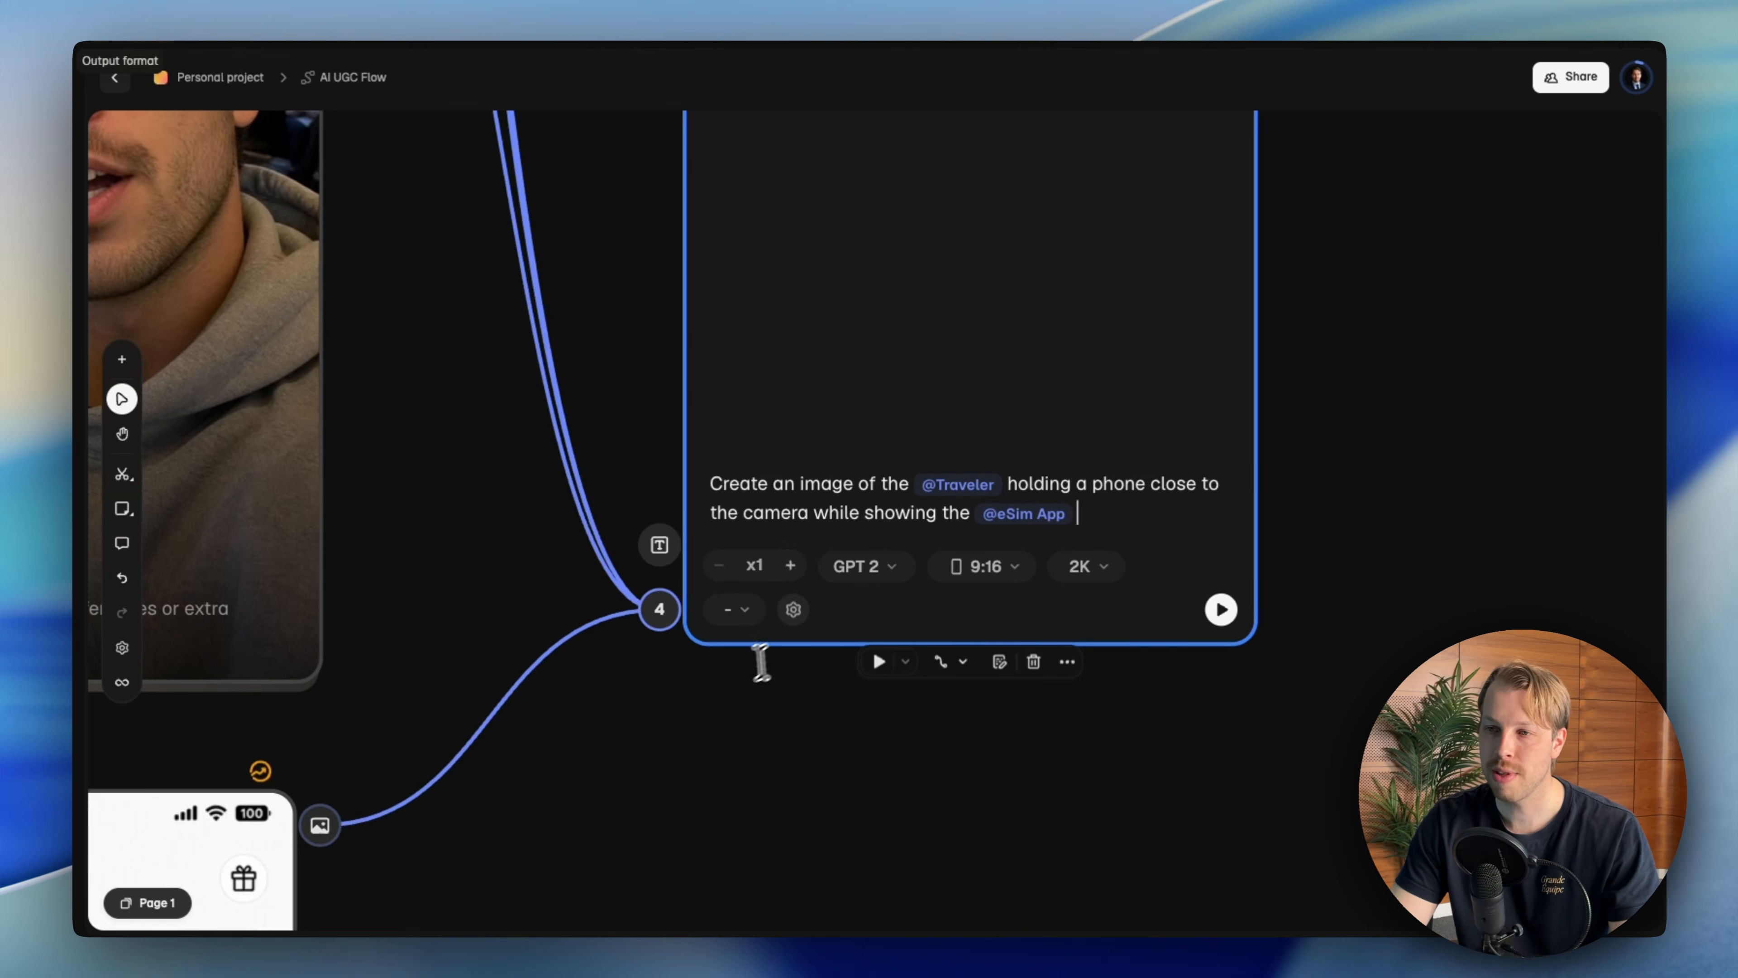
{"action": "scroll", "coordinate": [772, 657], "scroll_direction": "down", "scroll_amount": 10}
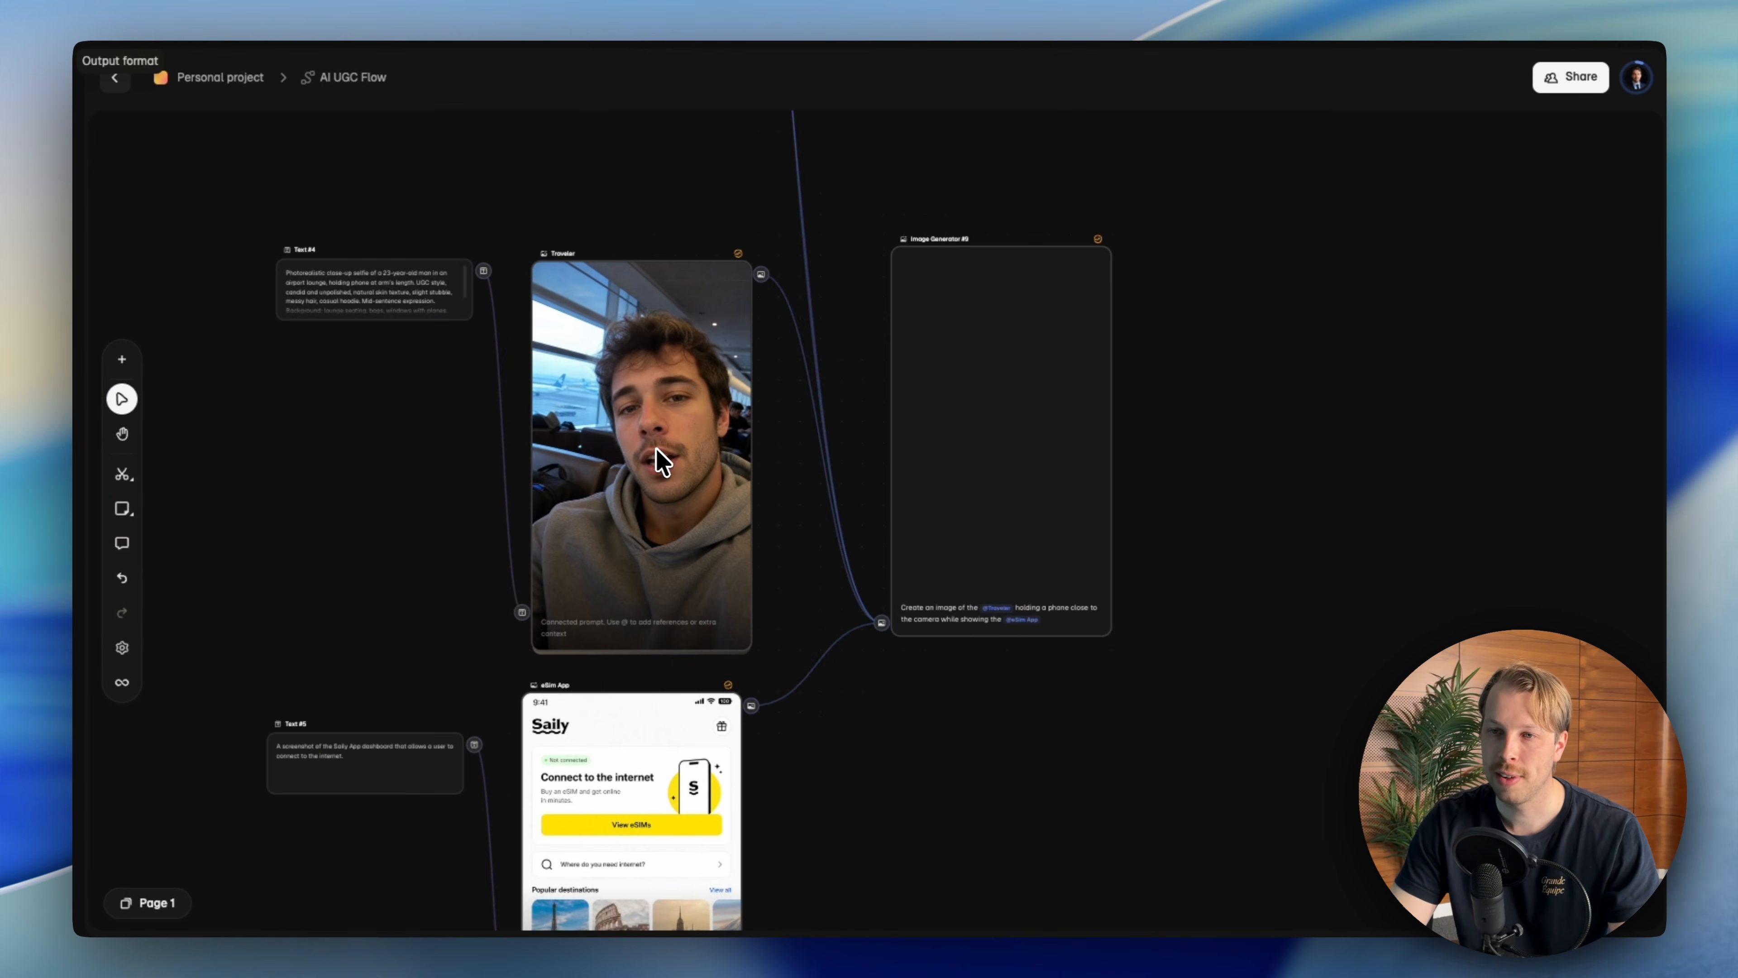
{"action": "left_click", "coordinate": [661, 452]}
{"action": "scroll", "coordinate": [662, 451], "scroll_direction": "up", "scroll_amount": 5}
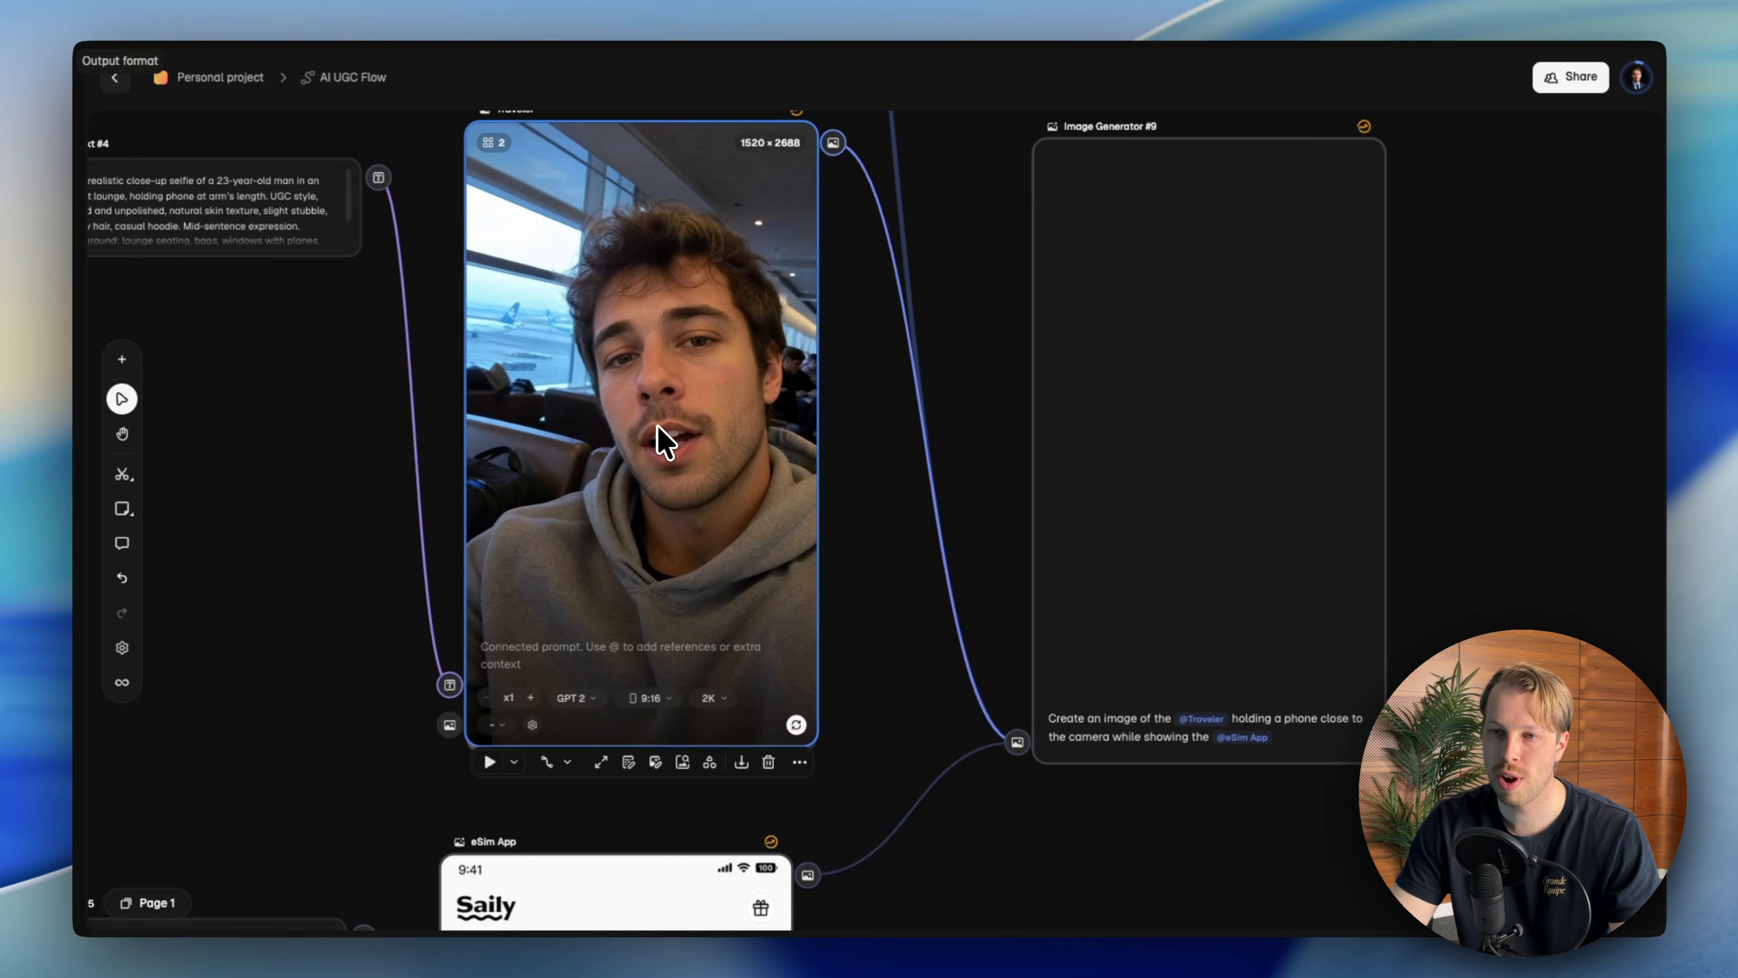
{"action": "scroll", "coordinate": [661, 443], "scroll_direction": "down", "scroll_amount": 3}
{"action": "scroll", "coordinate": [652, 489], "scroll_direction": "down", "scroll_amount": 5}
{"action": "left_click", "coordinate": [654, 606]}
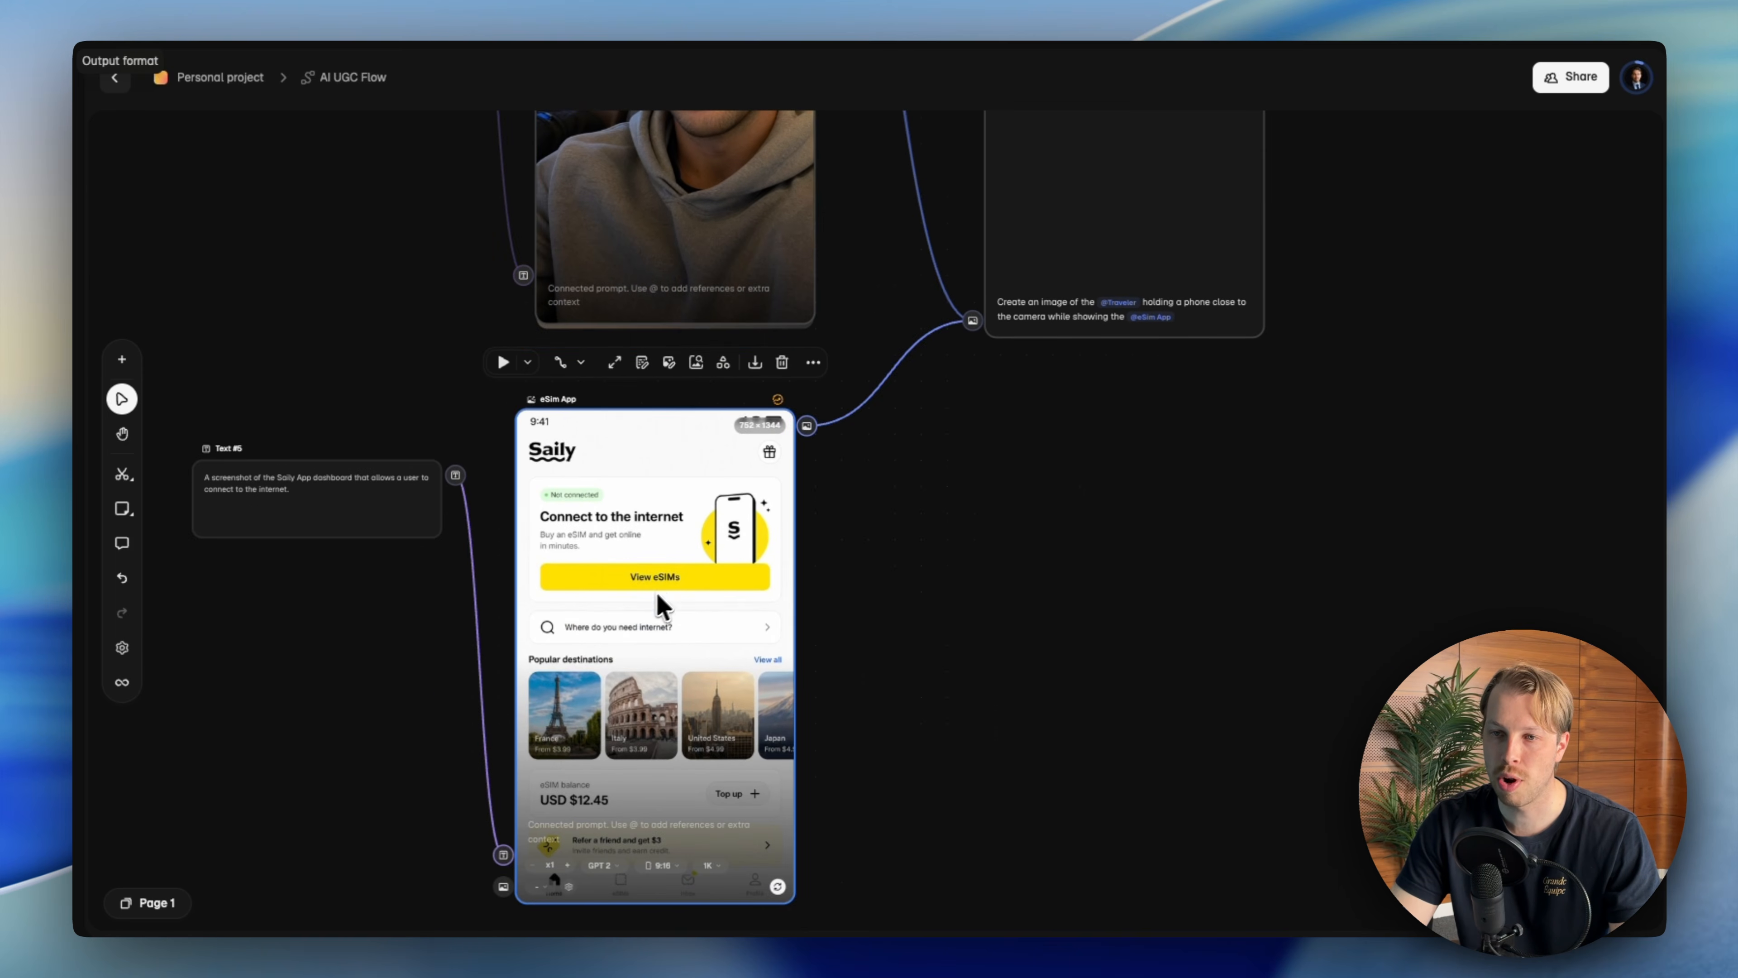
{"action": "left_click_drag", "start_coordinate": [653, 596], "coordinate": [687, 584]}
{"action": "scroll", "coordinate": [880, 508], "scroll_direction": "right", "scroll_amount": 6}
{"action": "scroll", "coordinate": [563, 346], "scroll_direction": "up", "scroll_amount": 5}
{"action": "scroll", "coordinate": [817, 255], "scroll_direction": "up", "scroll_amount": 2}
{"action": "scroll", "coordinate": [813, 294], "scroll_direction": "right", "scroll_amount": 2}
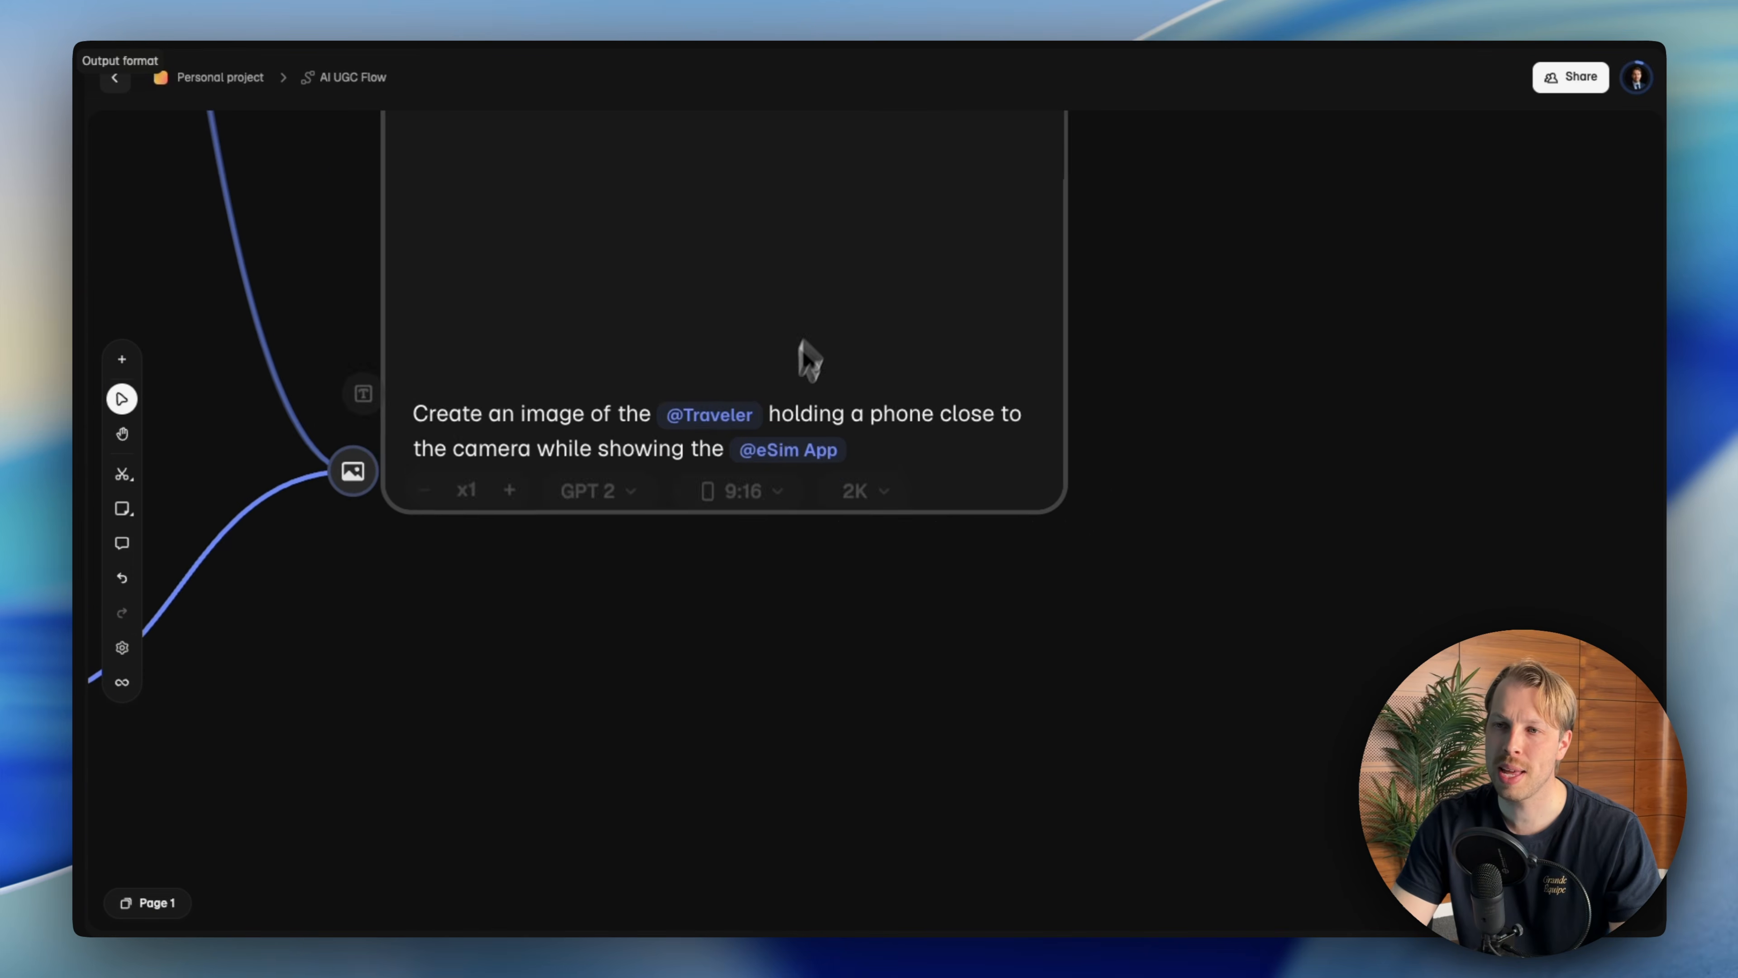
{"action": "left_click", "coordinate": [706, 325]}
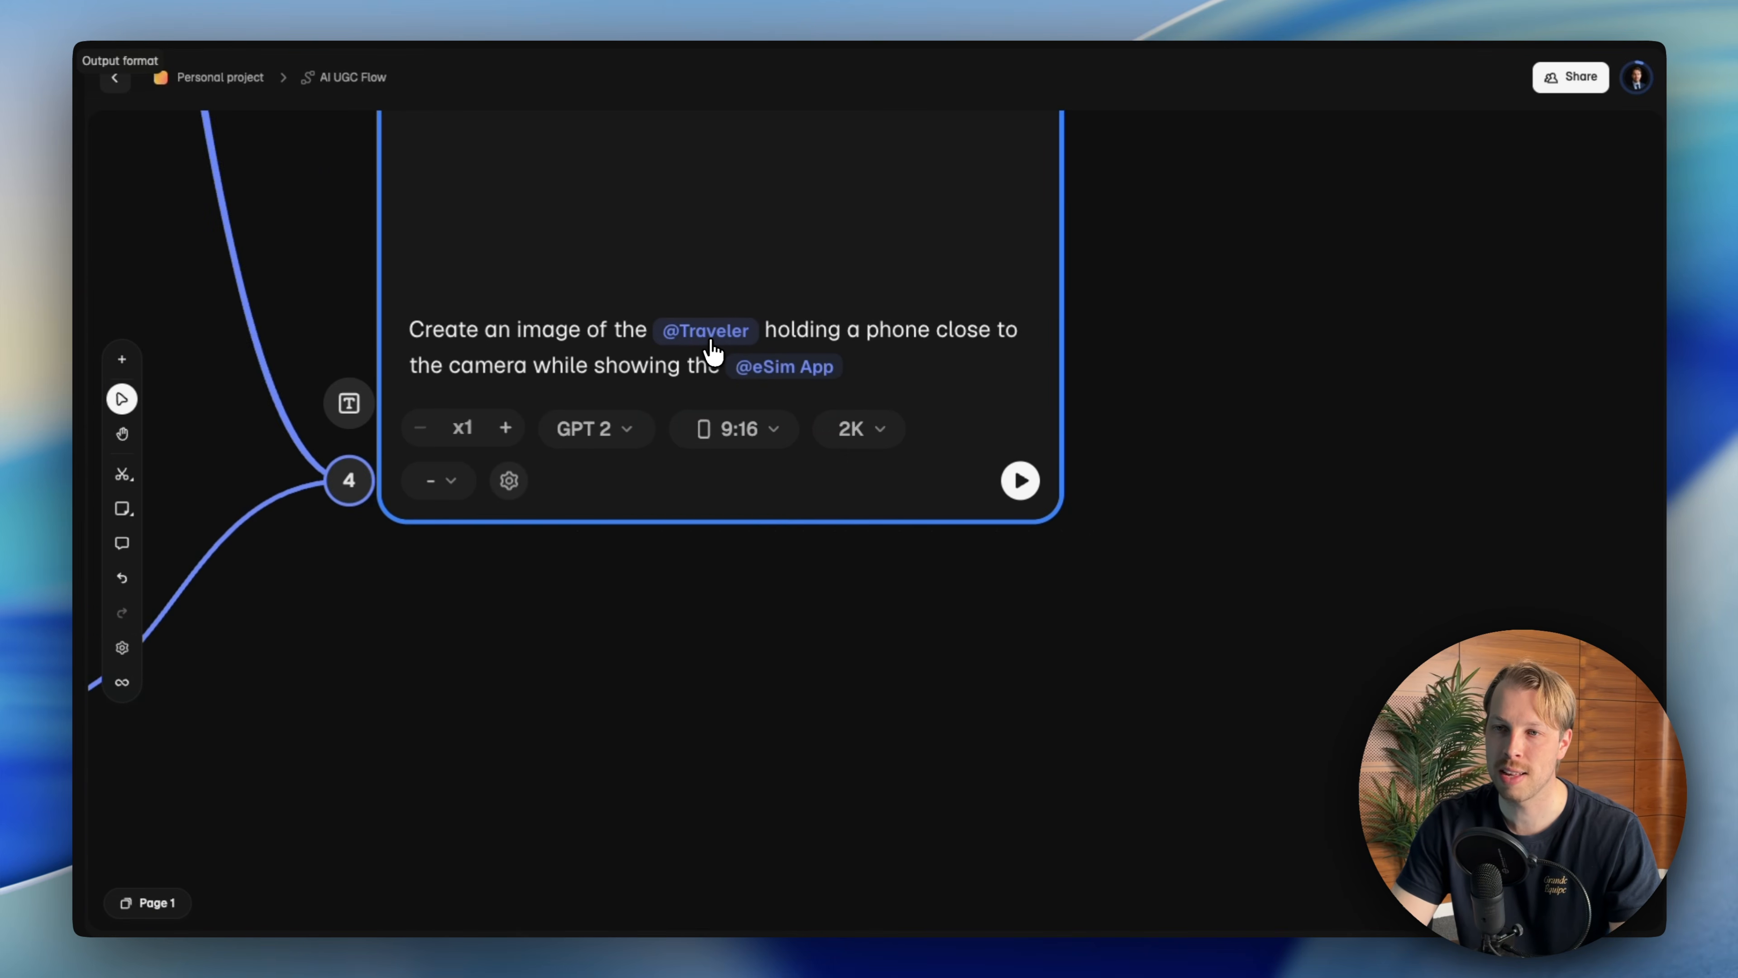
{"action": "left_click", "coordinate": [711, 341]}
{"action": "left_click", "coordinate": [898, 358]}
{"action": "left_click", "coordinate": [814, 370]}
{"action": "left_click", "coordinate": [849, 271]}
{"action": "scroll", "coordinate": [766, 526], "scroll_direction": "down", "scroll_amount": 5}
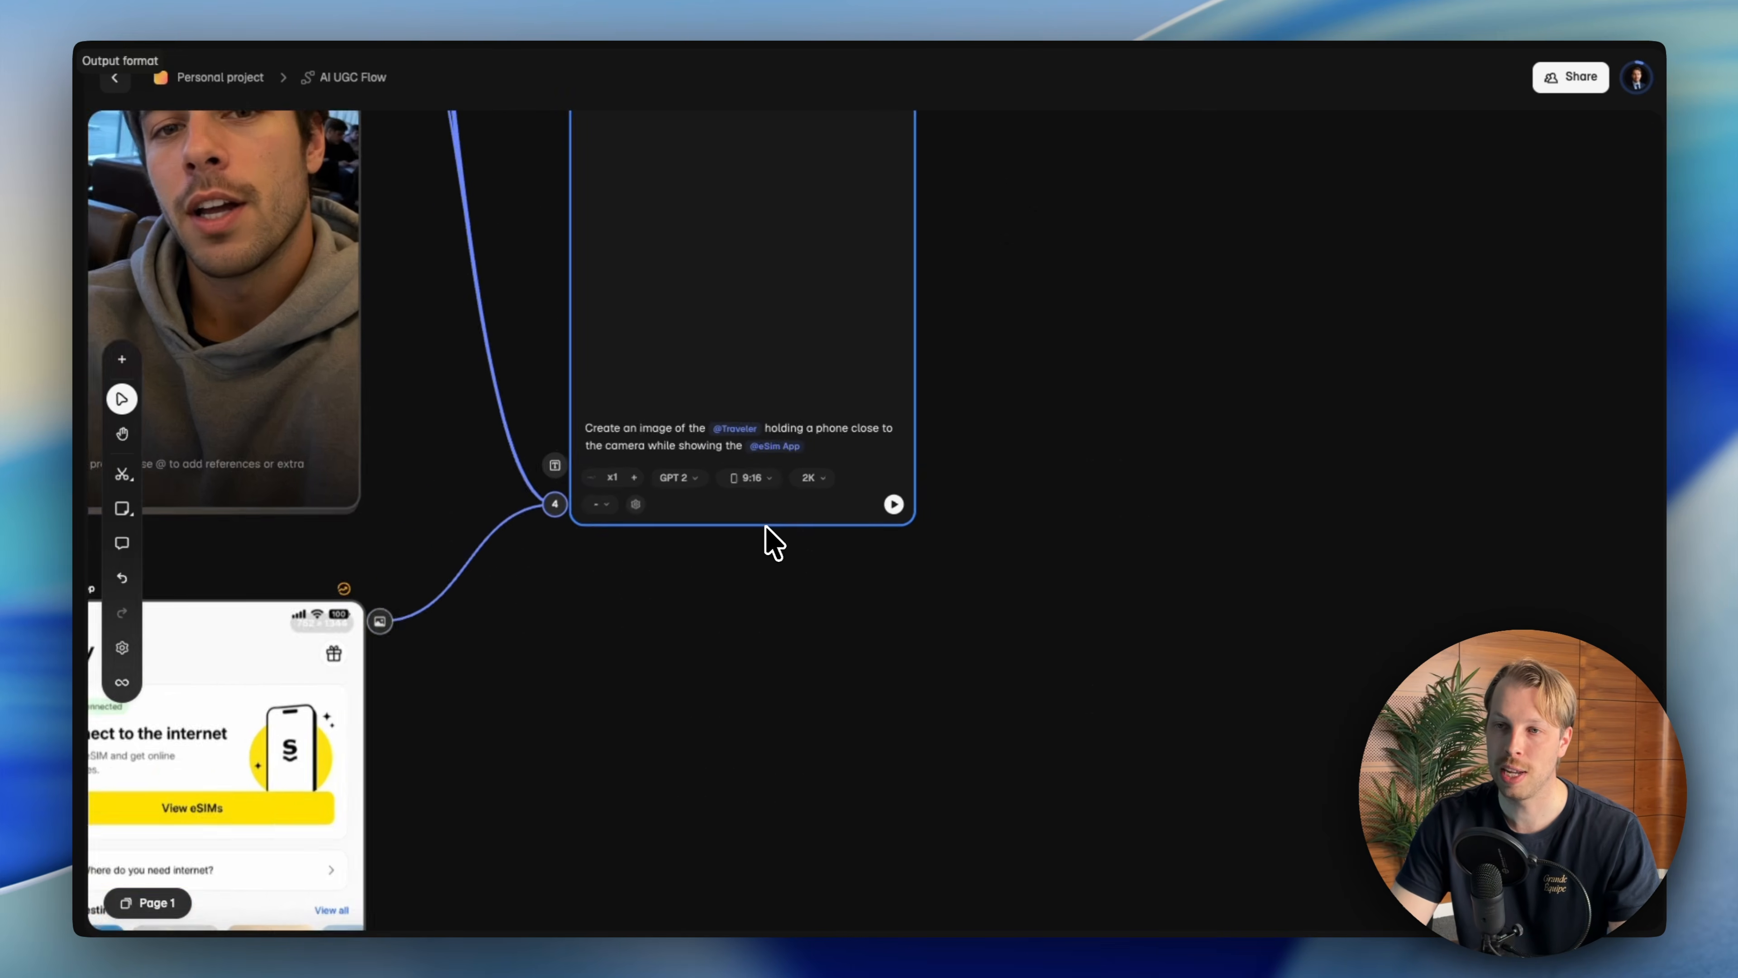
Generate the image of the traveler holding the phone from both references using GPT 2 at 9:16 and 2K
{"action": "scroll", "coordinate": [749, 687], "scroll_direction": "left", "scroll_amount": 10}
{"action": "scroll", "coordinate": [748, 686], "scroll_direction": "up", "scroll_amount": 2}
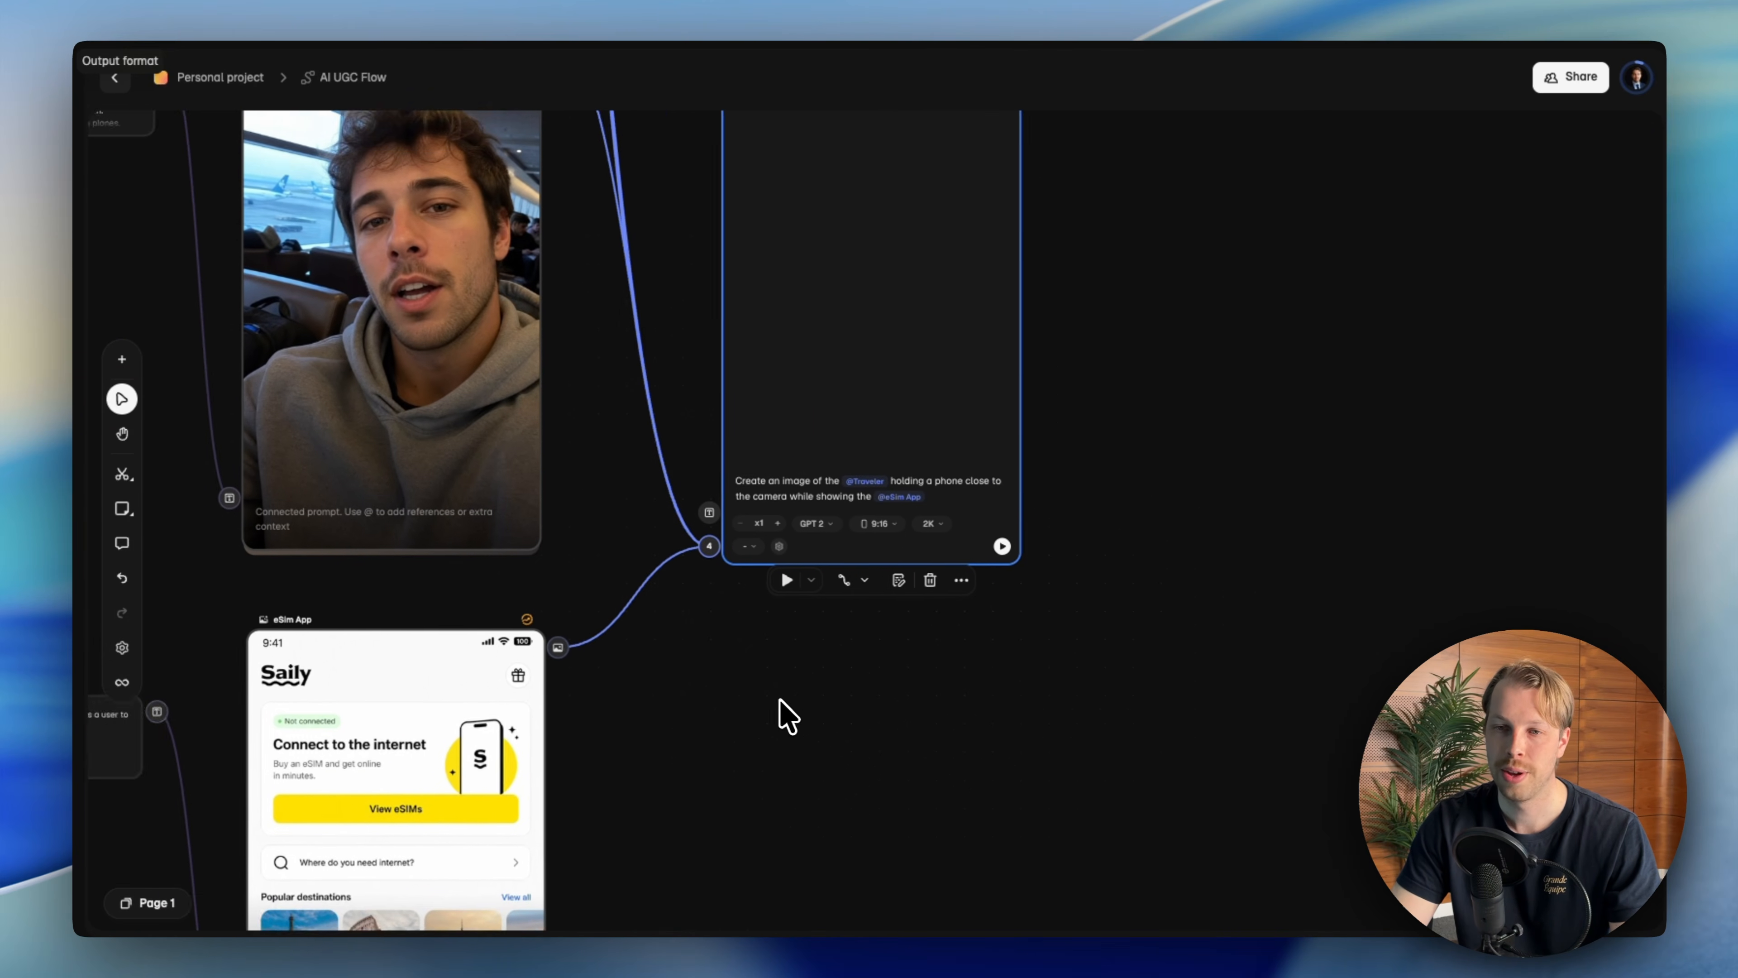
{"action": "scroll", "coordinate": [849, 691], "scroll_direction": "right", "scroll_amount": 10}
{"action": "scroll", "coordinate": [850, 691], "scroll_direction": "up", "scroll_amount": 3}
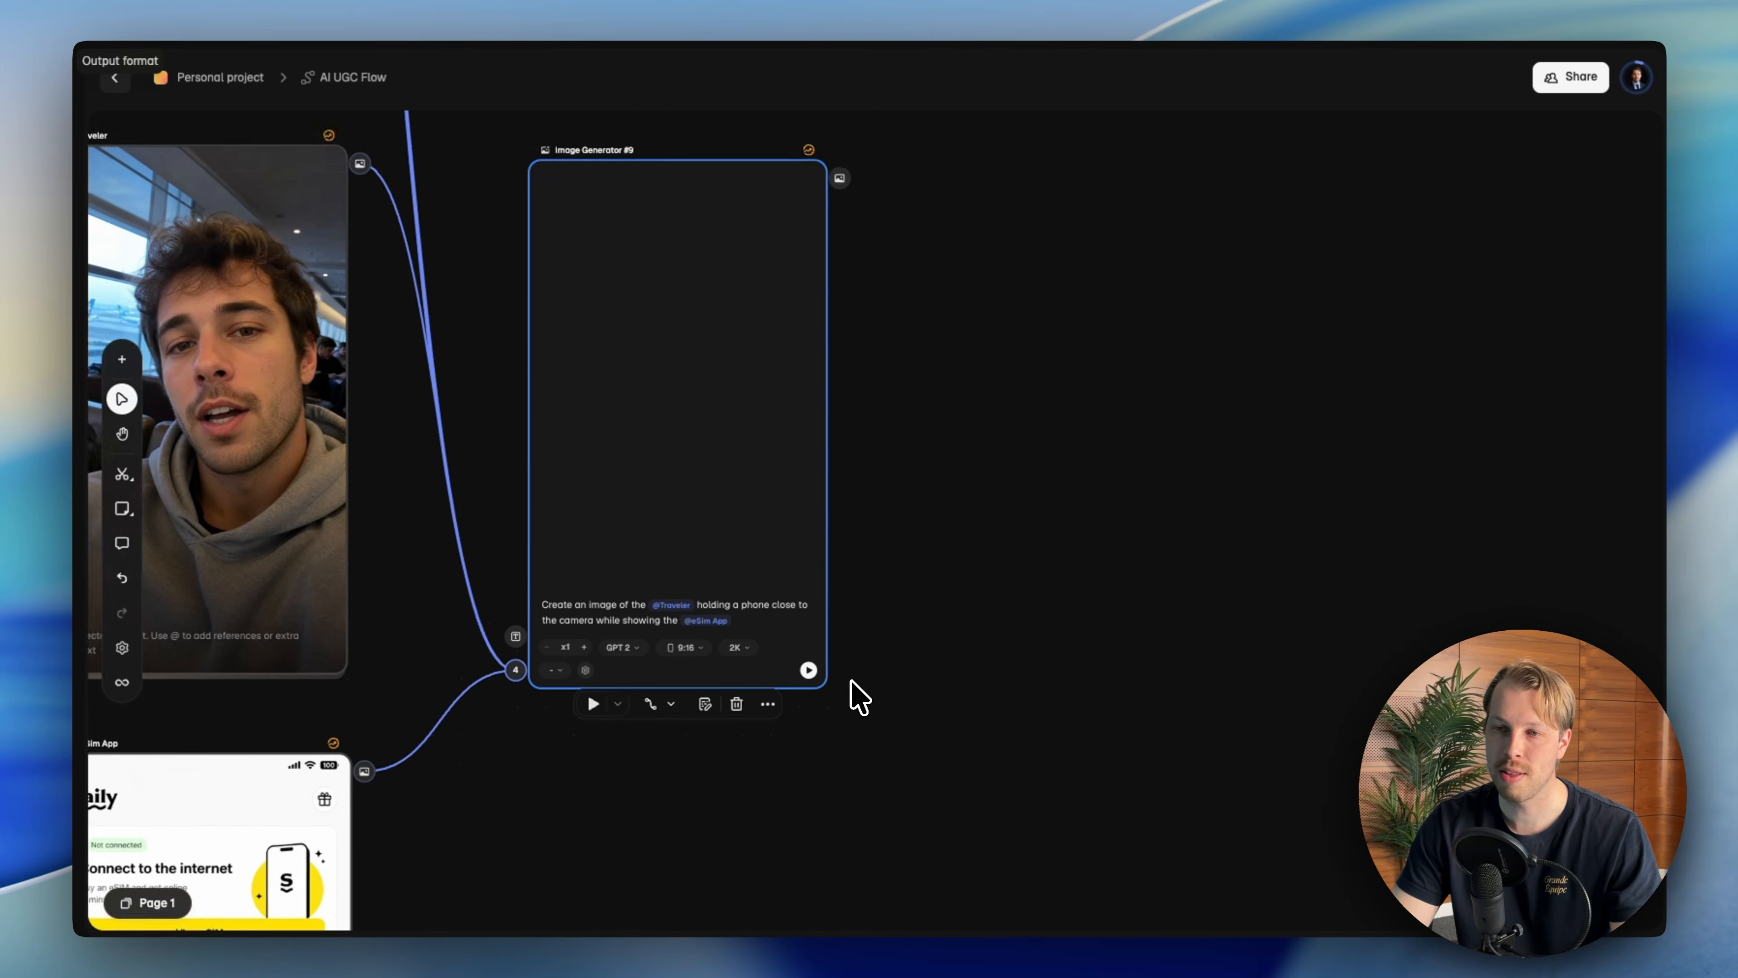
{"action": "scroll", "coordinate": [873, 697], "scroll_direction": "left", "scroll_amount": 2}
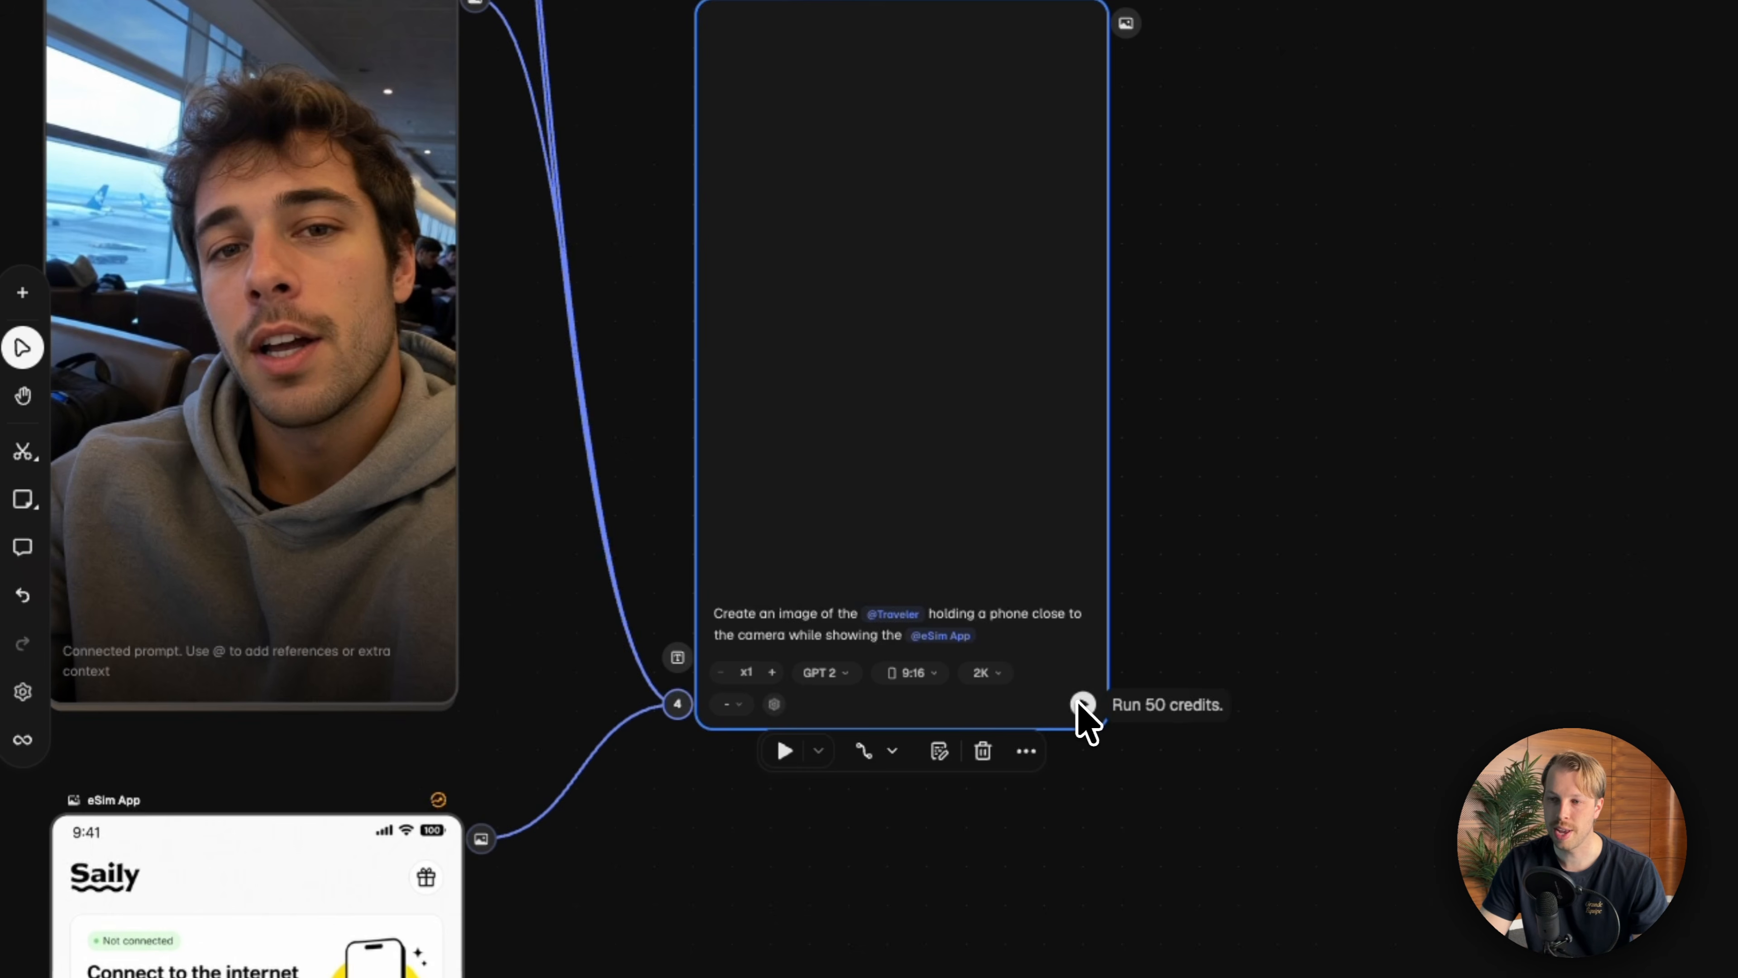
{"action": "left_click", "coordinate": [1083, 704]}
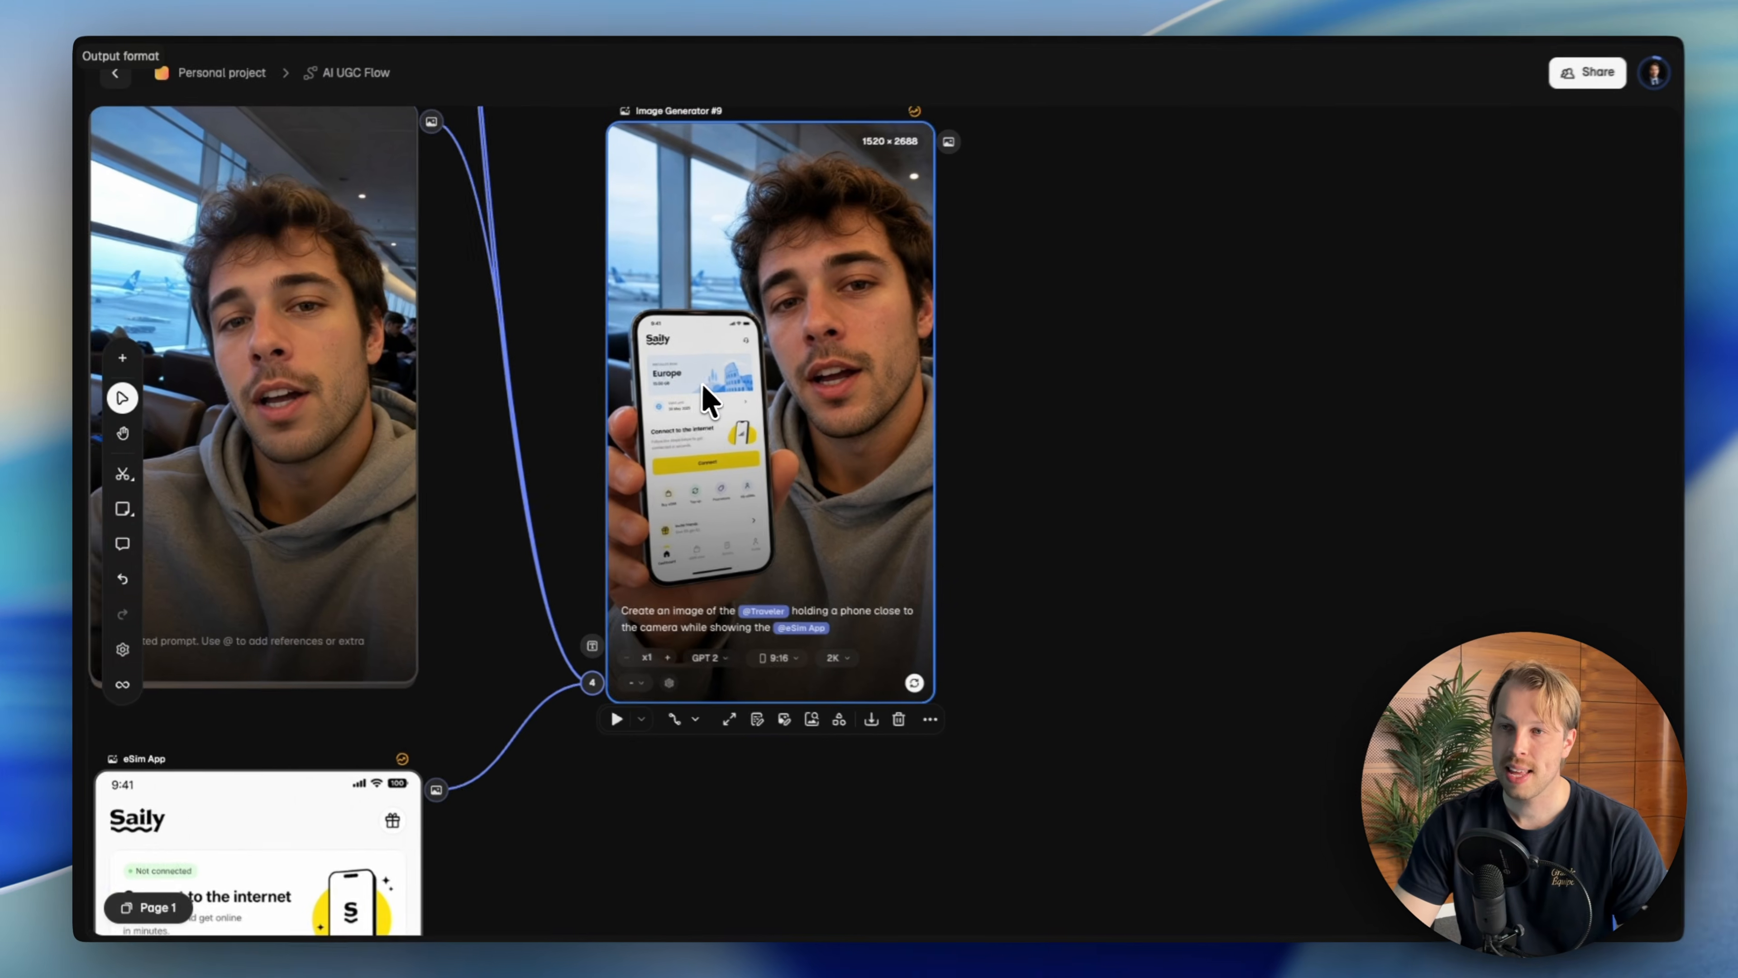
Examine the generated phone-holding image closely, especially the Saily screen shown on the phone
{"action": "scroll", "coordinate": [703, 386], "scroll_direction": "up", "scroll_amount": 2}
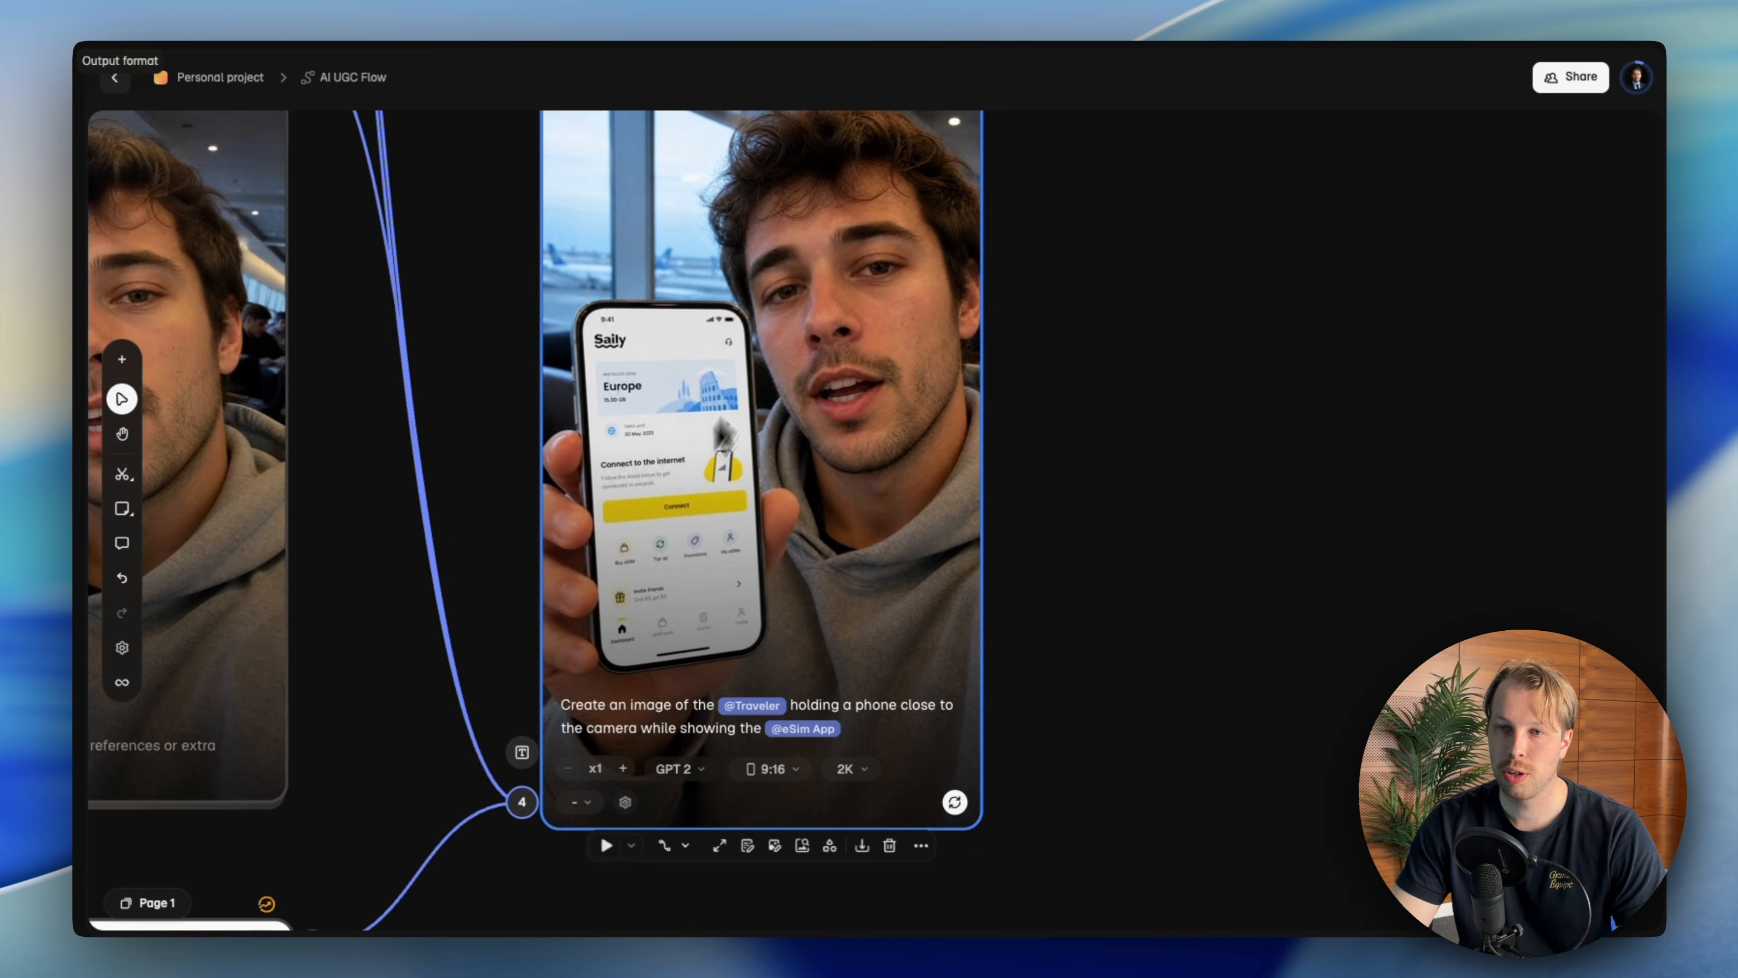
{"action": "scroll", "coordinate": [616, 517], "scroll_direction": "up", "scroll_amount": 5}
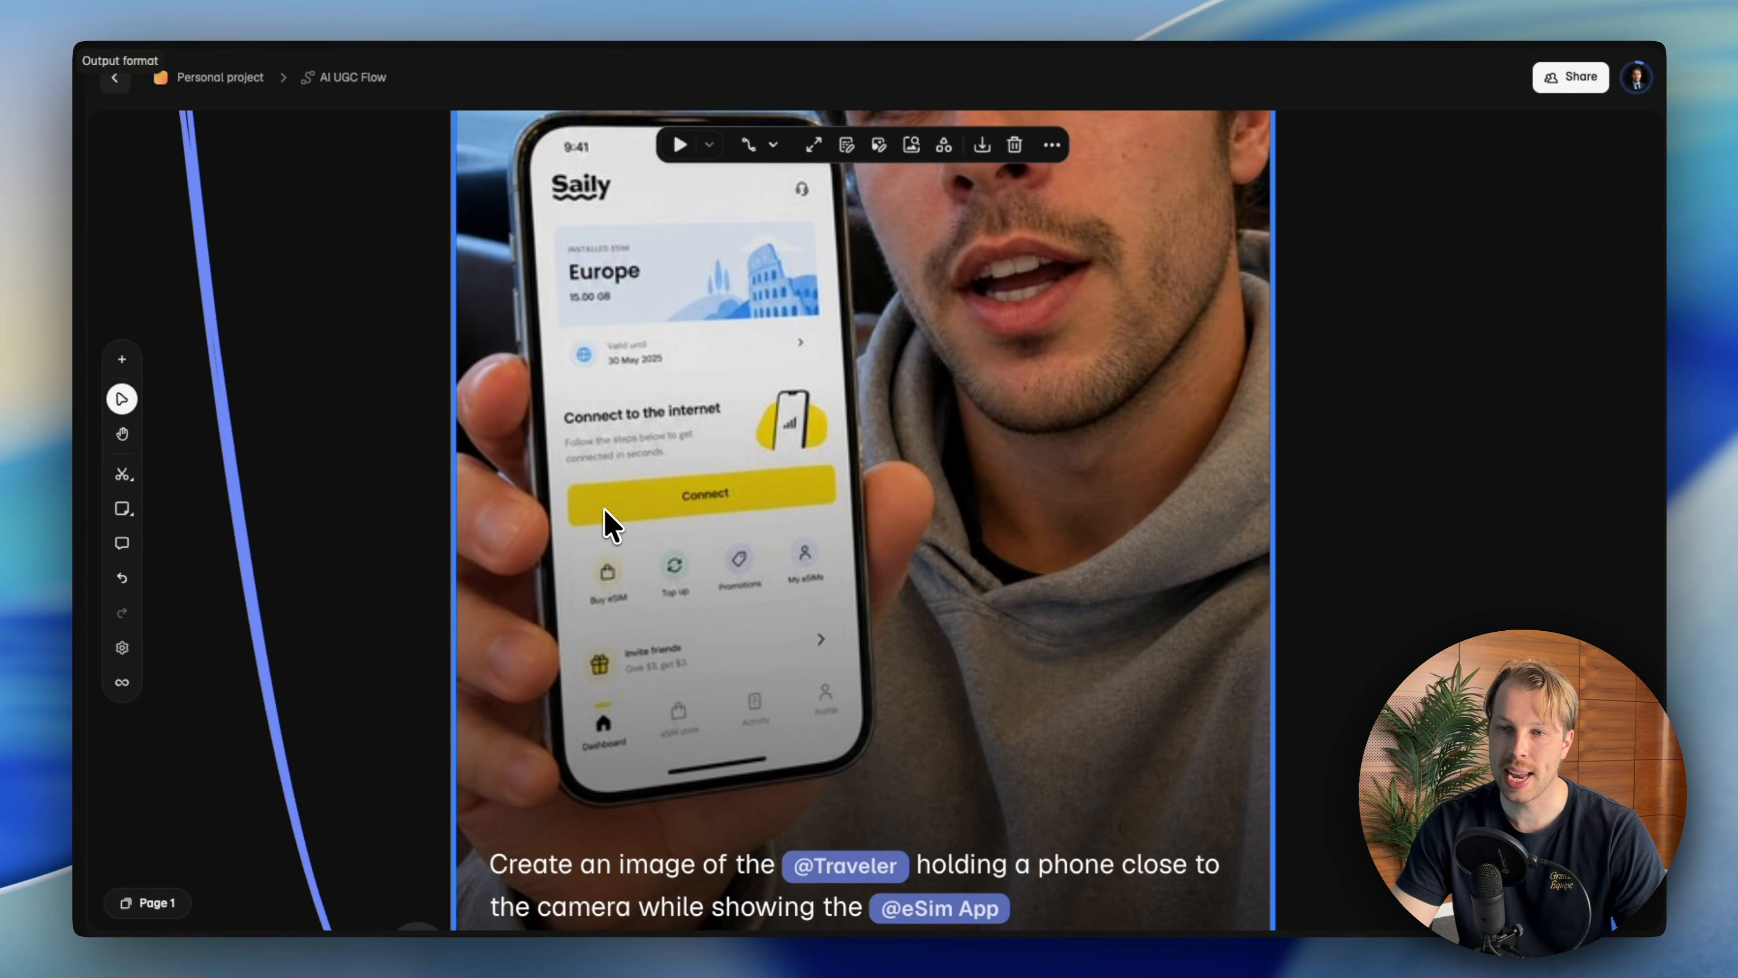
{"action": "scroll", "coordinate": [611, 498], "scroll_direction": "down", "scroll_amount": 2}
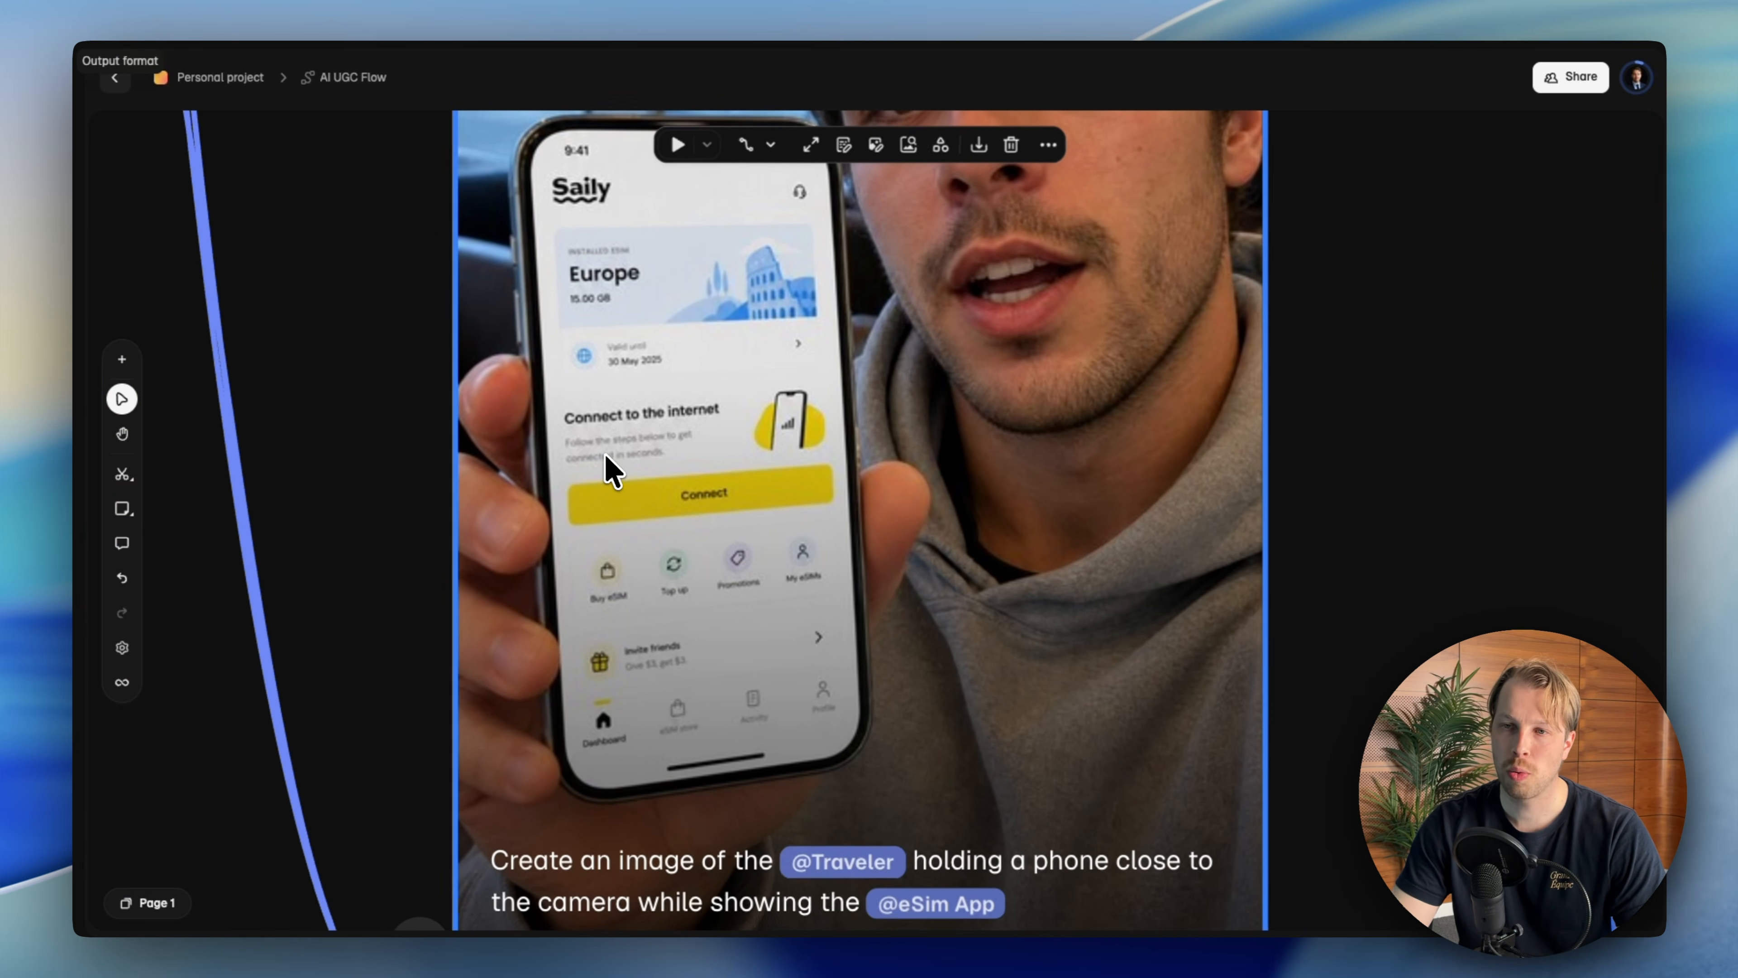
{"action": "scroll", "coordinate": [656, 462], "scroll_direction": "down", "scroll_amount": 2}
{"action": "scroll", "coordinate": [654, 503], "scroll_direction": "up", "scroll_amount": 3}
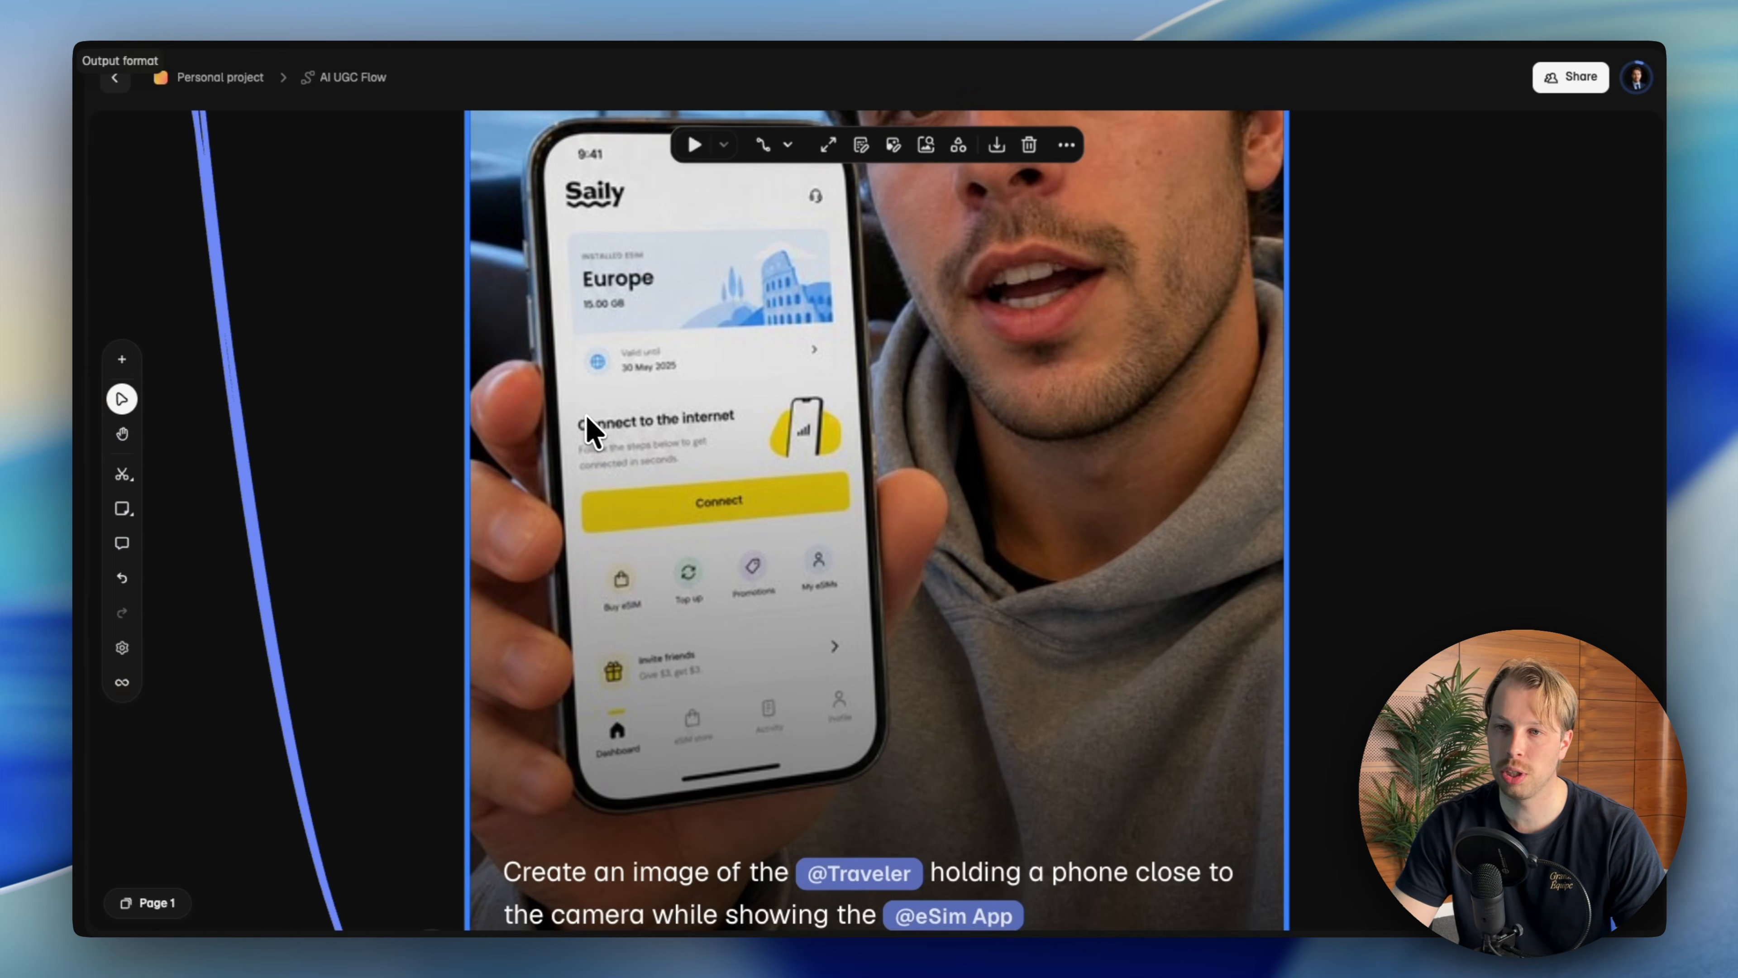
{"action": "scroll", "coordinate": [753, 479], "scroll_direction": "down", "scroll_amount": 5}
{"action": "scroll", "coordinate": [739, 477], "scroll_direction": "right", "scroll_amount": 2}
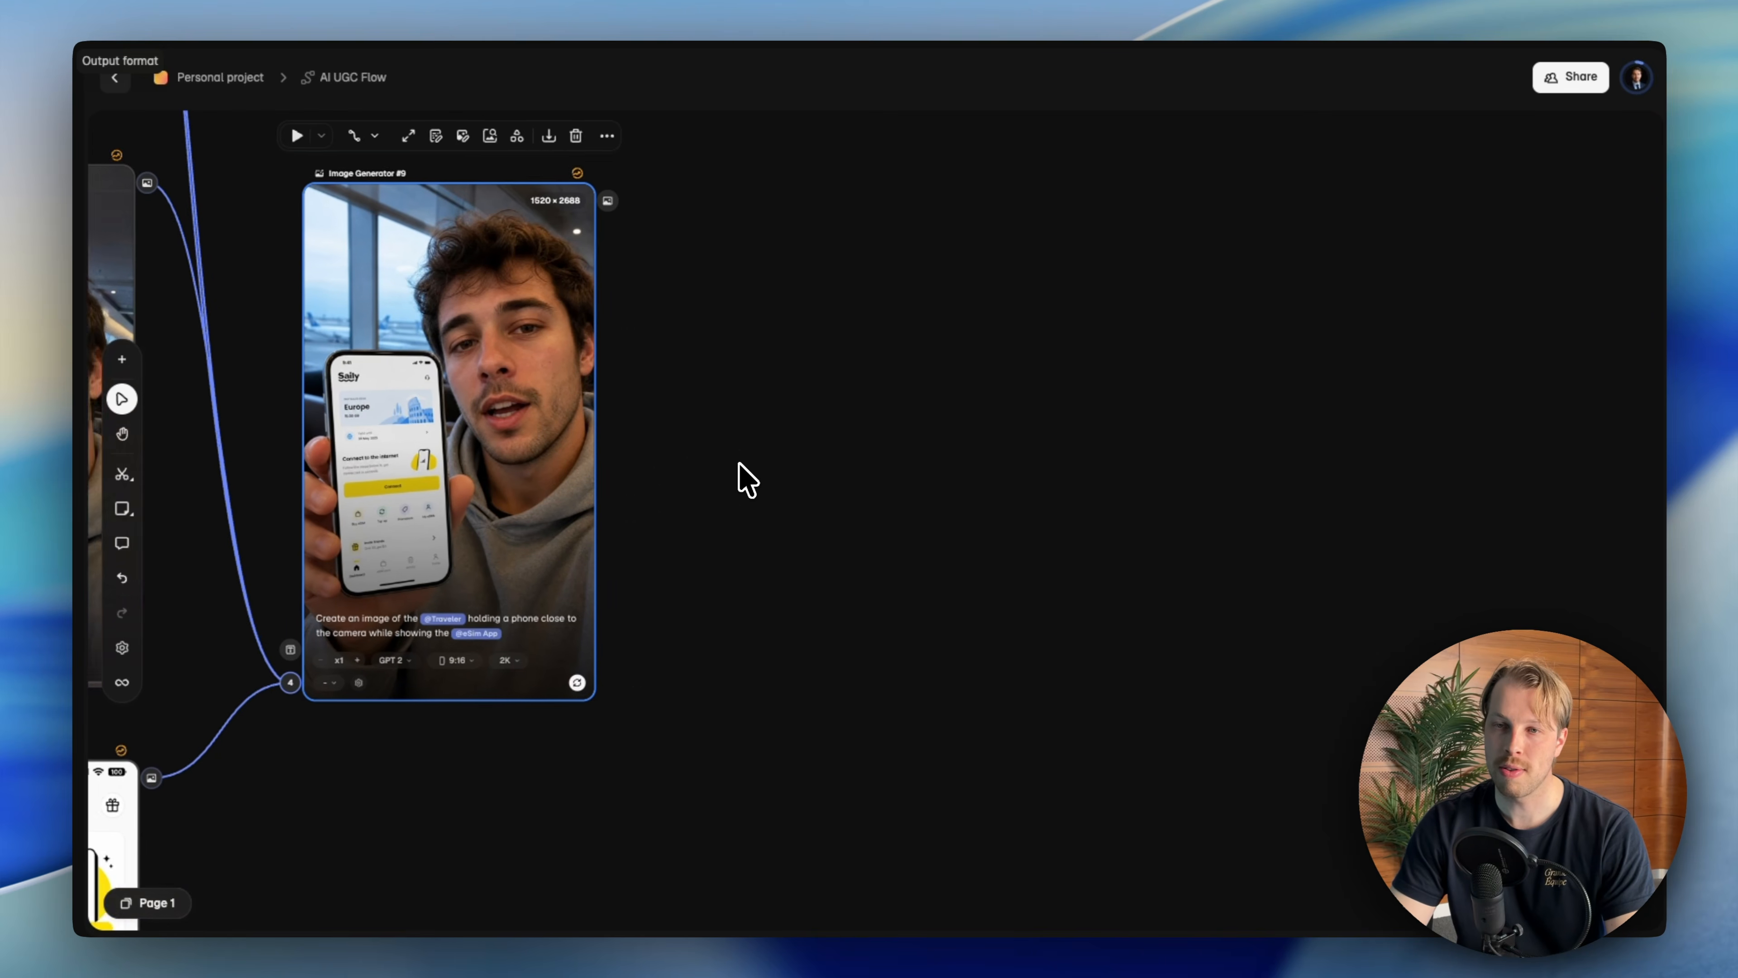
Add a video generator node connected to the output of the phone-holding image
{"action": "scroll", "coordinate": [748, 479], "scroll_direction": "right", "scroll_amount": 2}
{"action": "scroll", "coordinate": [747, 480], "scroll_direction": "up", "scroll_amount": 1}
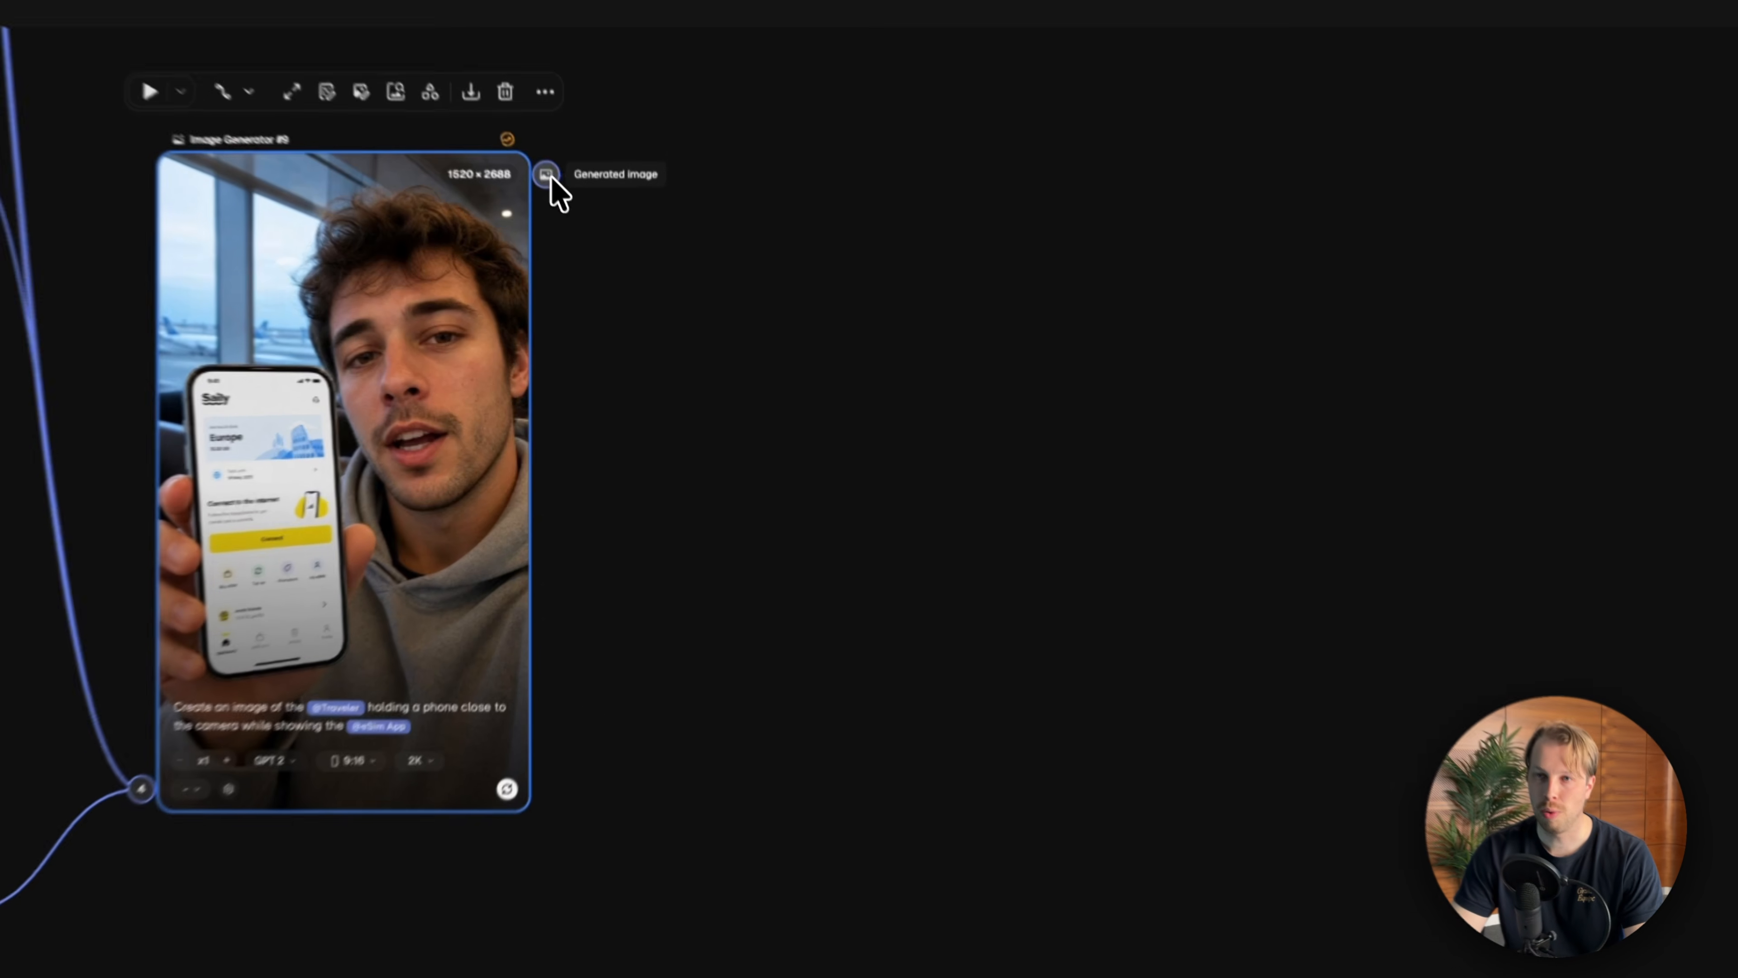
{"action": "left_click_drag", "start_coordinate": [573, 225], "coordinate": [689, 266]}
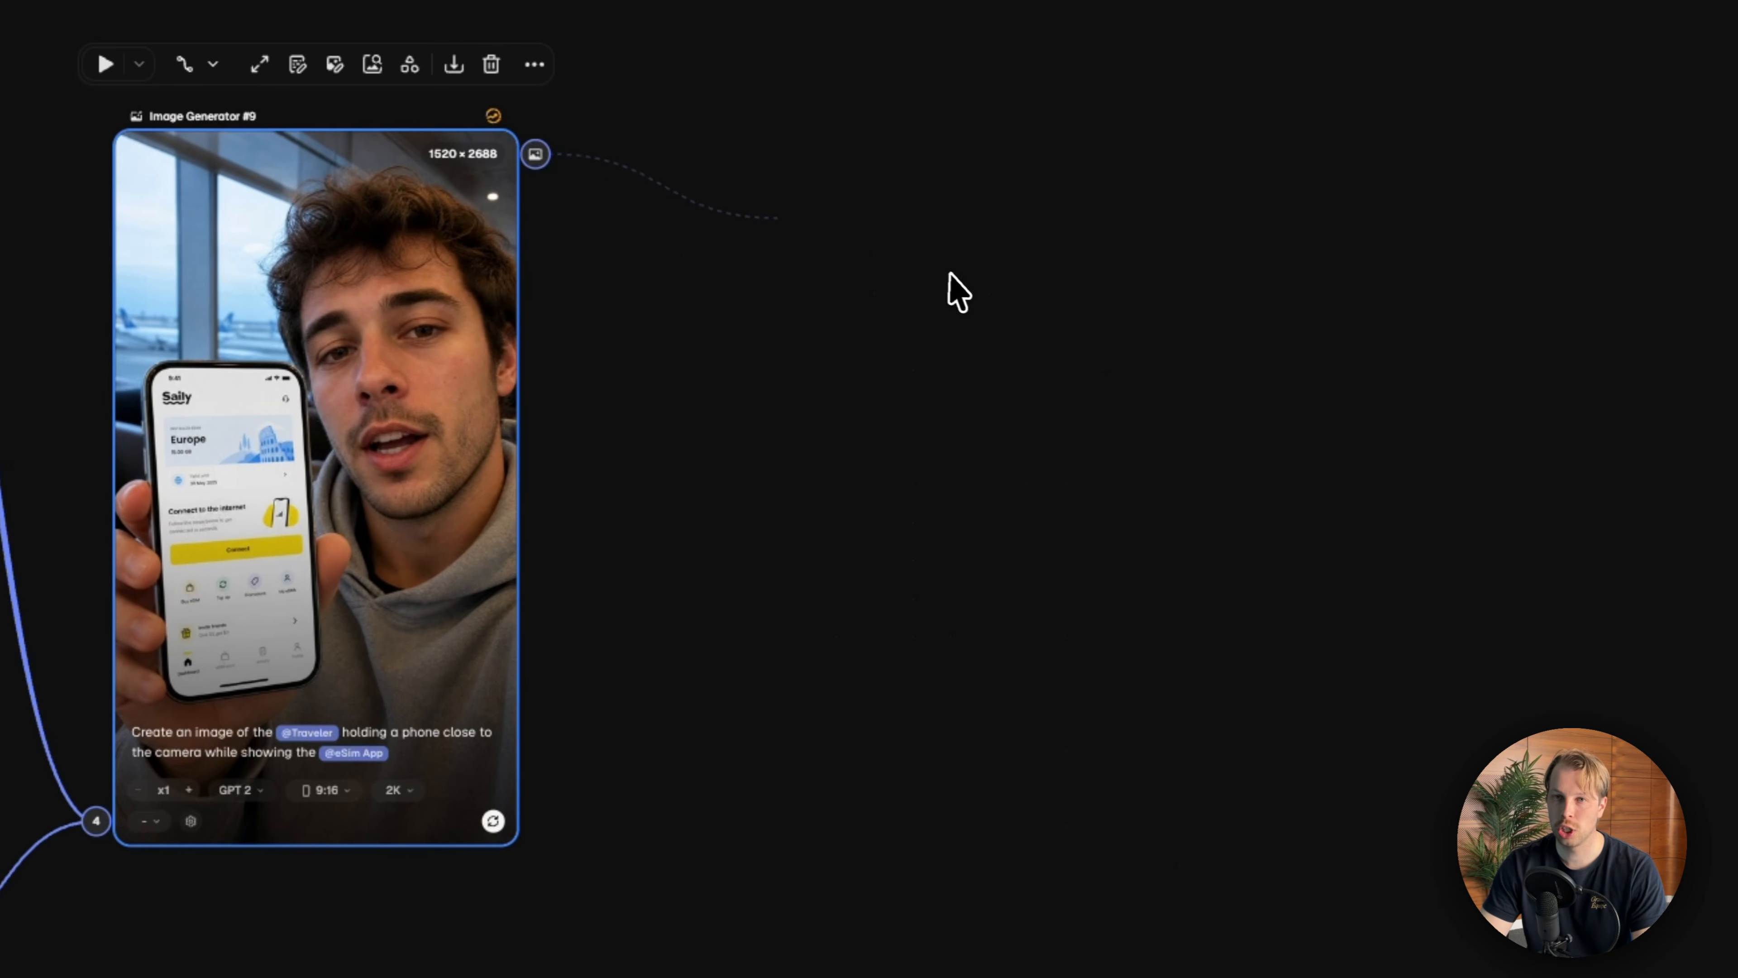
{"action": "left_click_drag", "start_coordinate": [963, 295], "coordinate": [962, 287]}
{"action": "left_click", "coordinate": [1074, 430]}
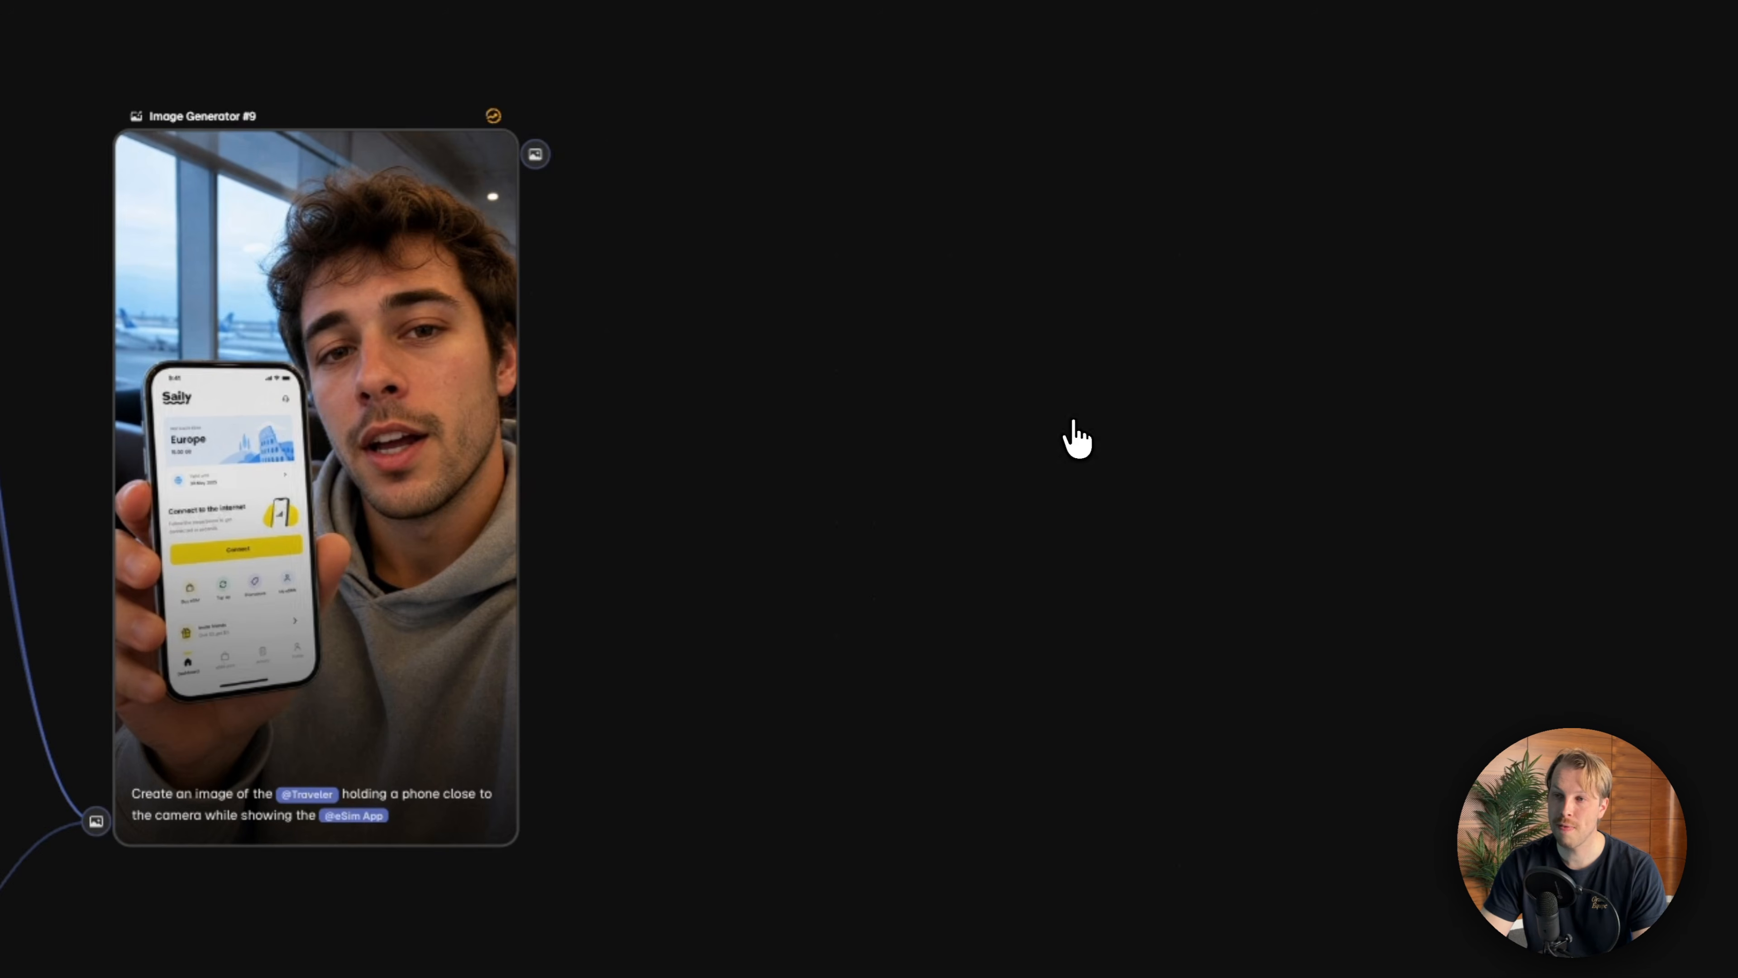
Configure the video generator to use Seedance 2.0 at a 9:16 aspect ratio with sound enabled
{"action": "left_click", "coordinate": [924, 693]}
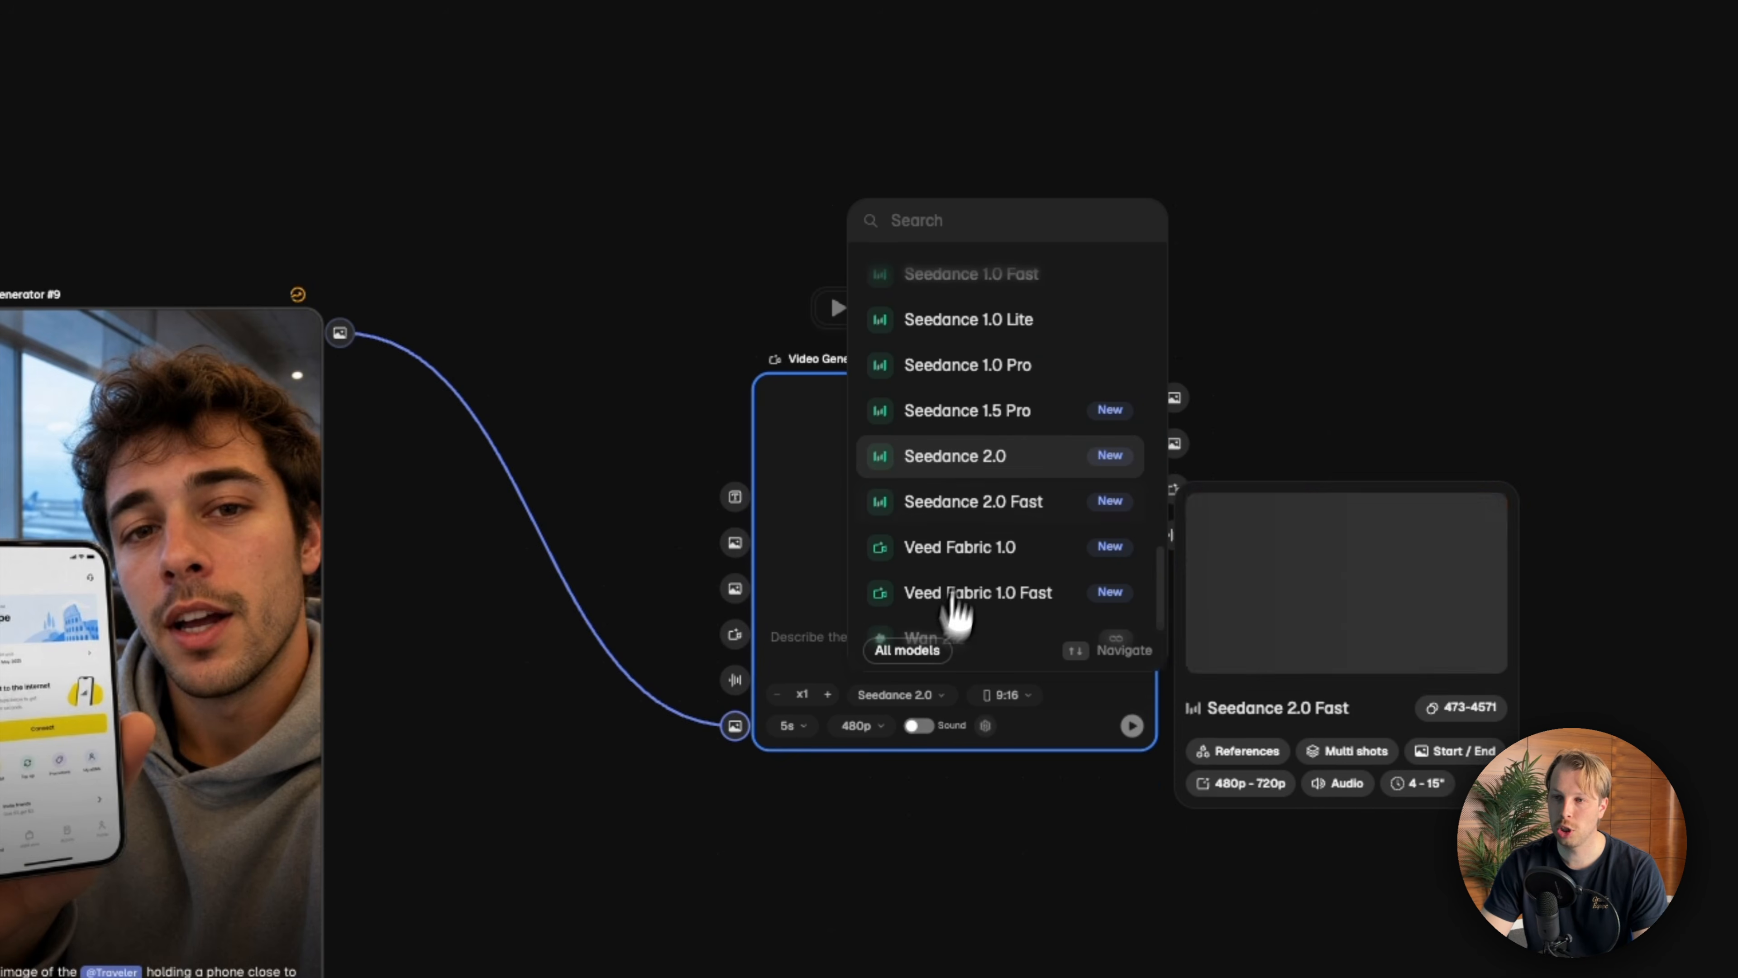
{"action": "left_click", "coordinate": [953, 460]}
{"action": "left_click", "coordinate": [1004, 695]}
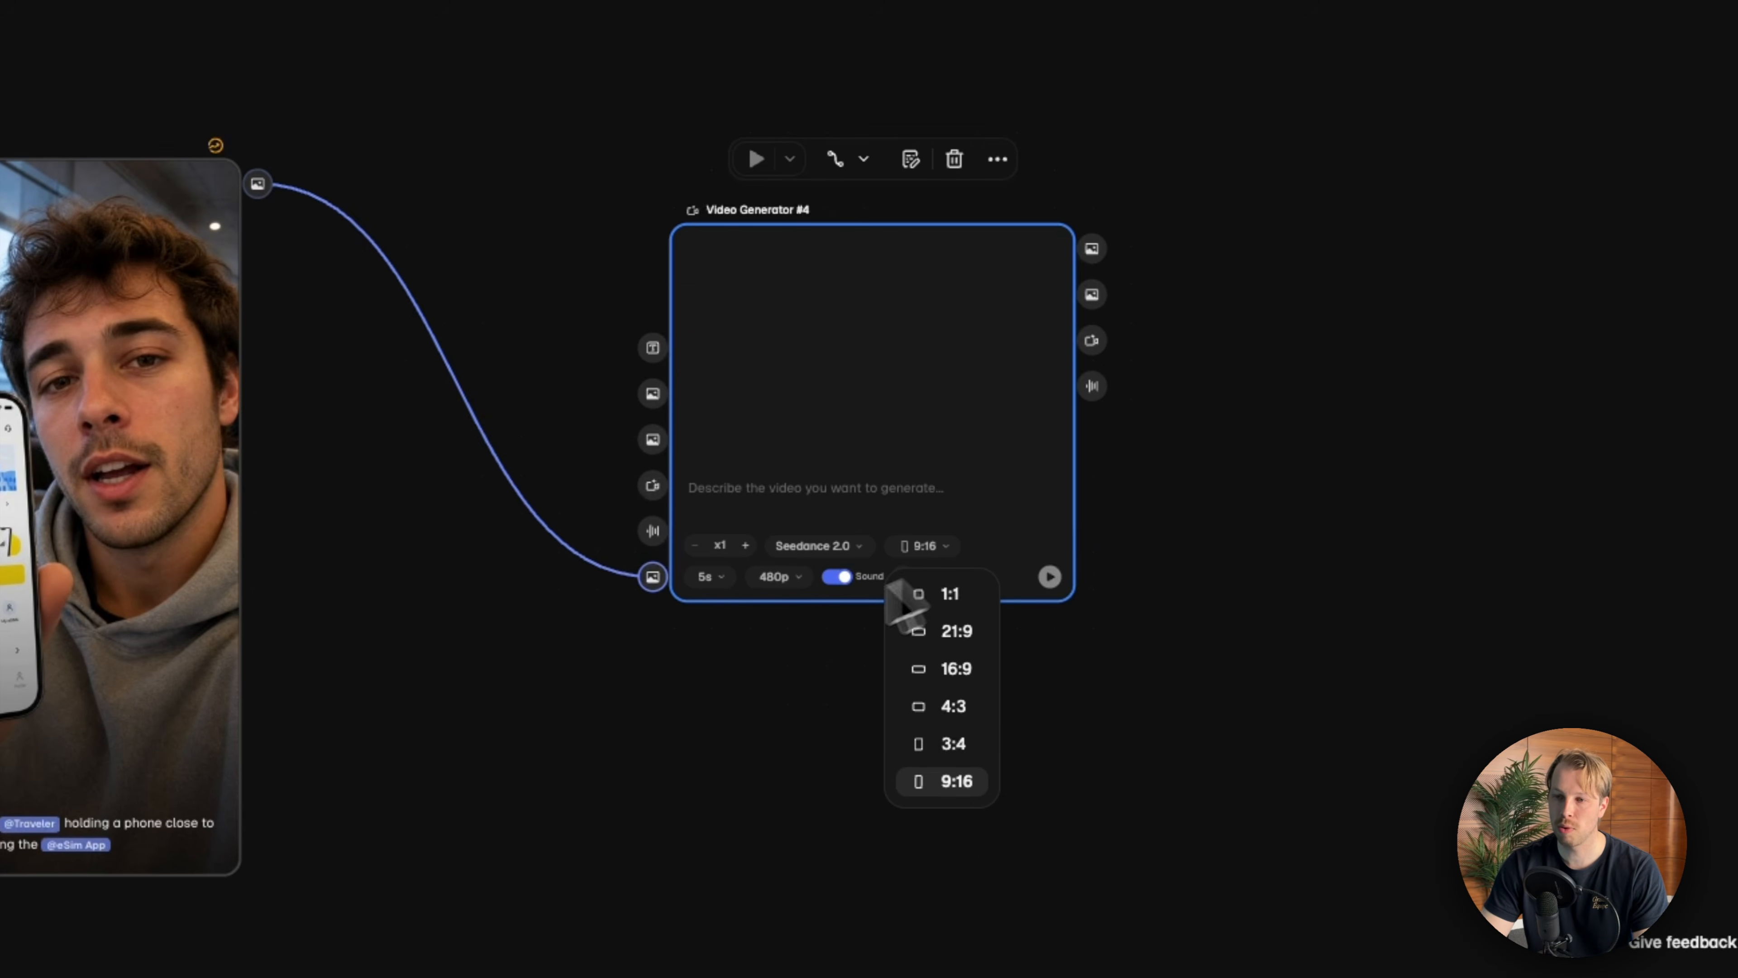
{"action": "left_click", "coordinate": [772, 671]}
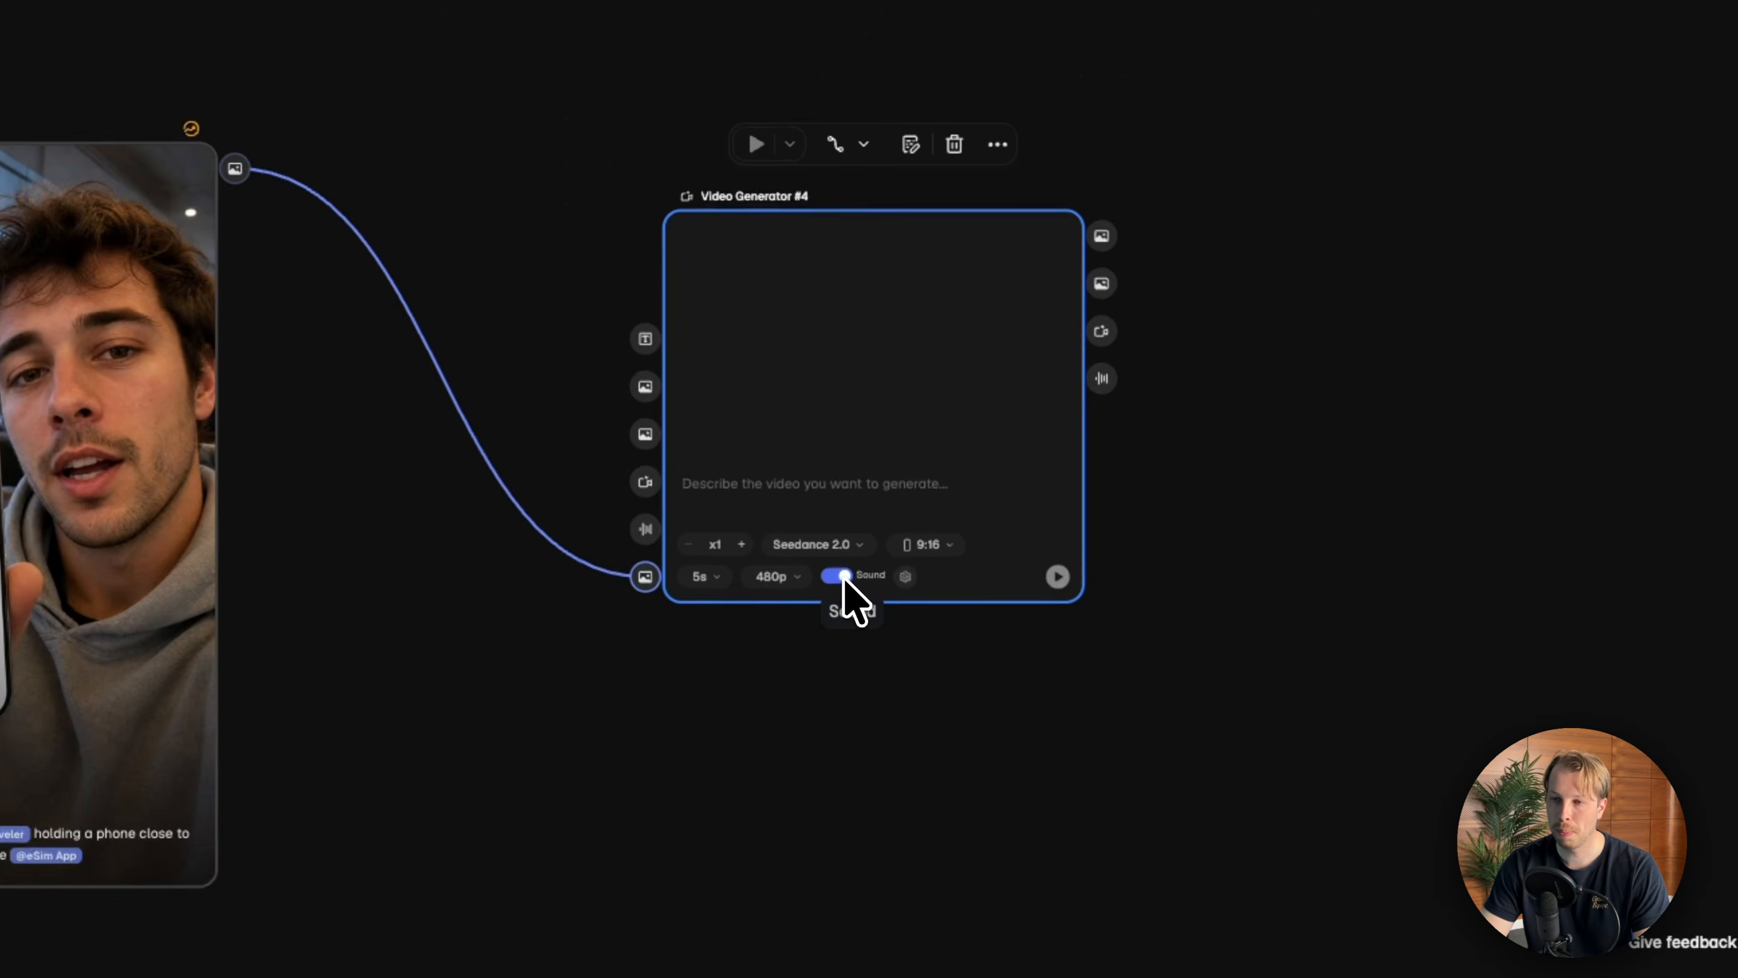
{"action": "scroll", "coordinate": [848, 603], "scroll_direction": "up", "scroll_amount": 5}
{"action": "scroll", "coordinate": [849, 578], "scroll_direction": "down", "scroll_amount": 5}
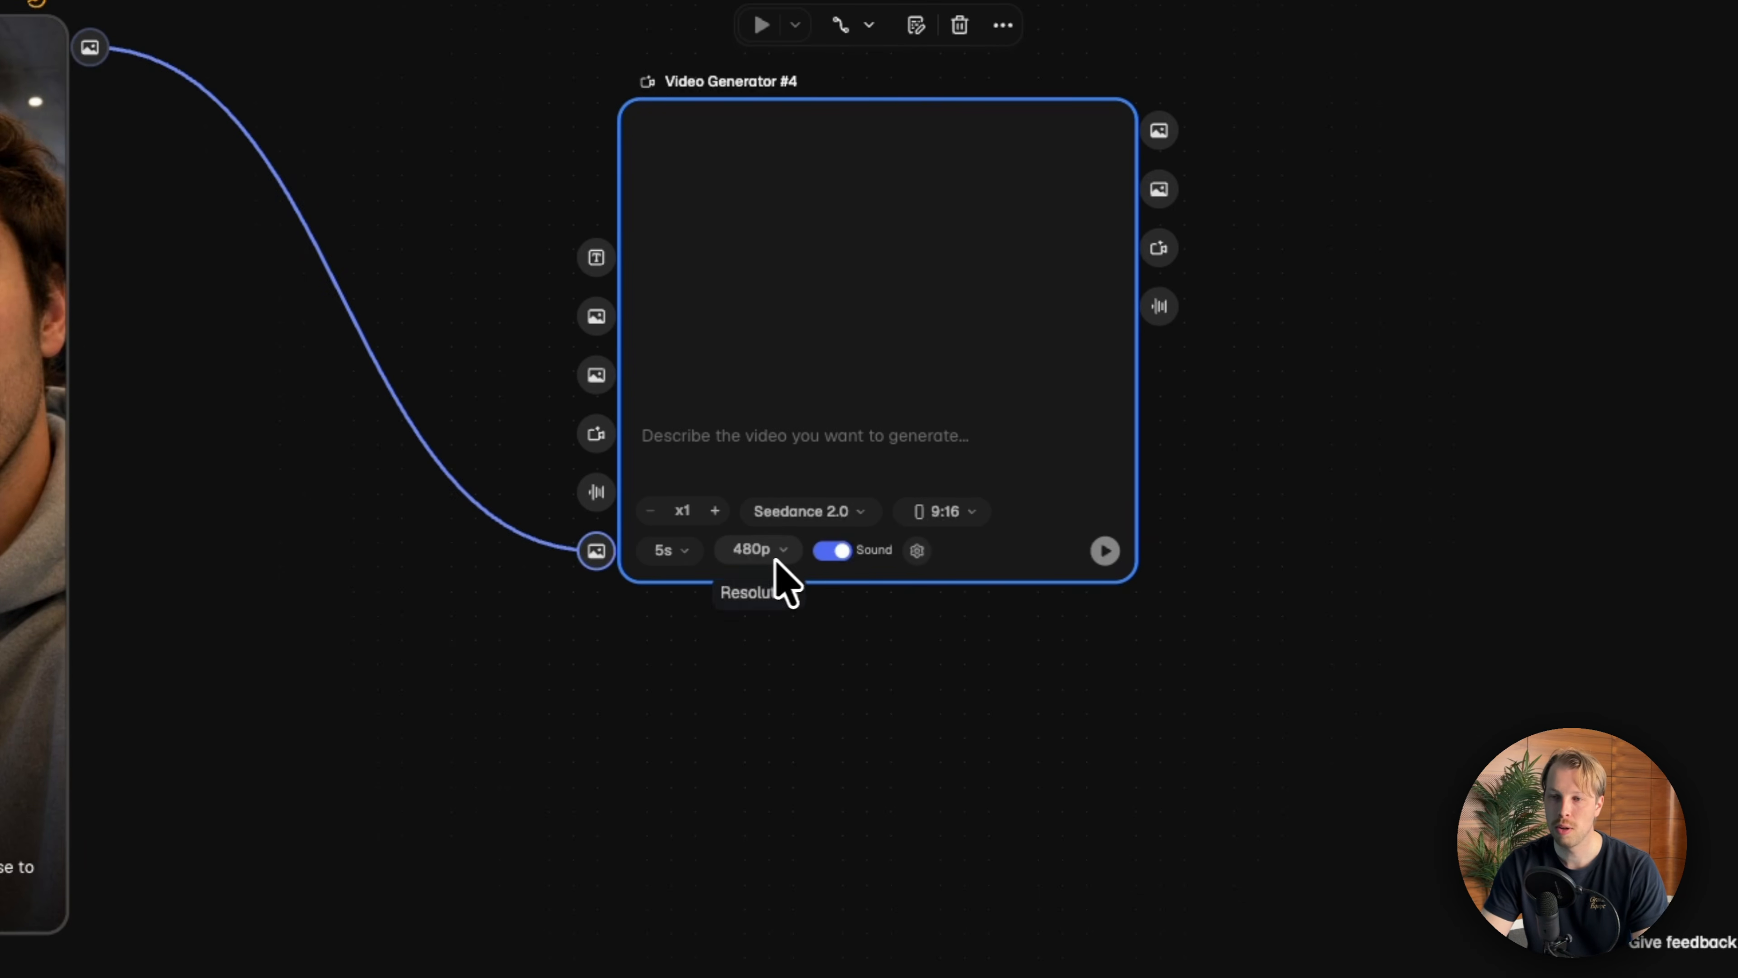
Set the video generator's duration to 15 seconds
{"action": "left_click", "coordinate": [667, 552]}
{"action": "scroll", "coordinate": [680, 880], "scroll_direction": "down", "scroll_amount": 2}
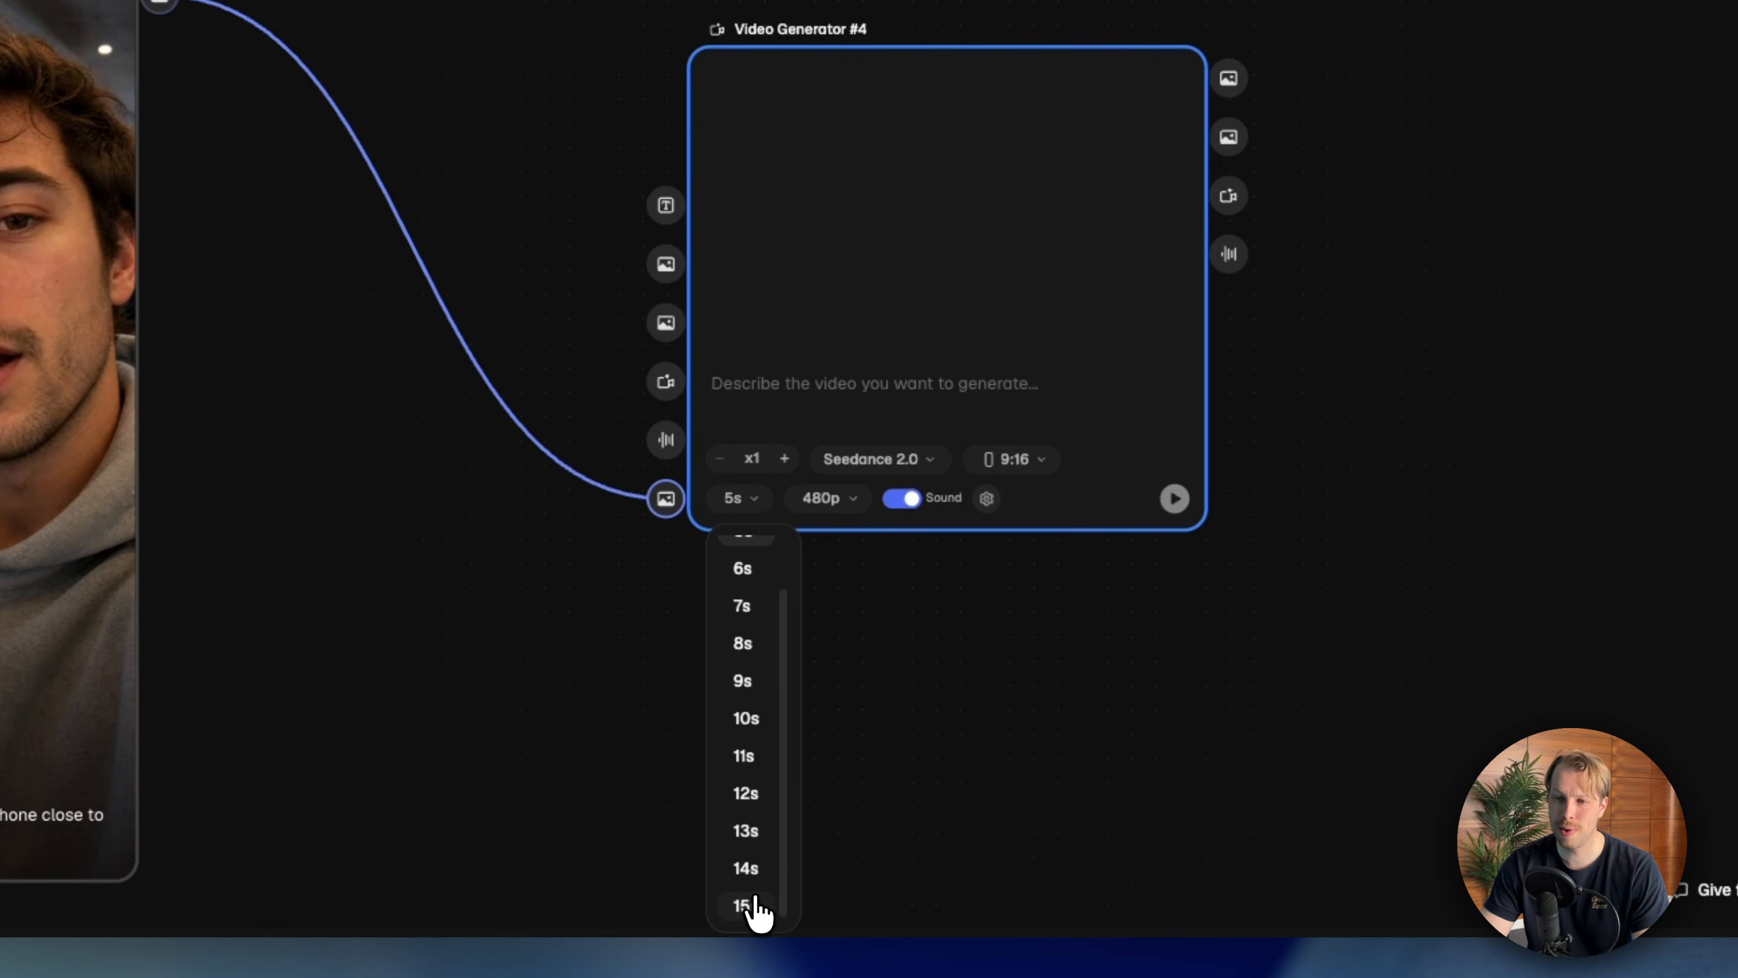
{"action": "left_click", "coordinate": [746, 905]}
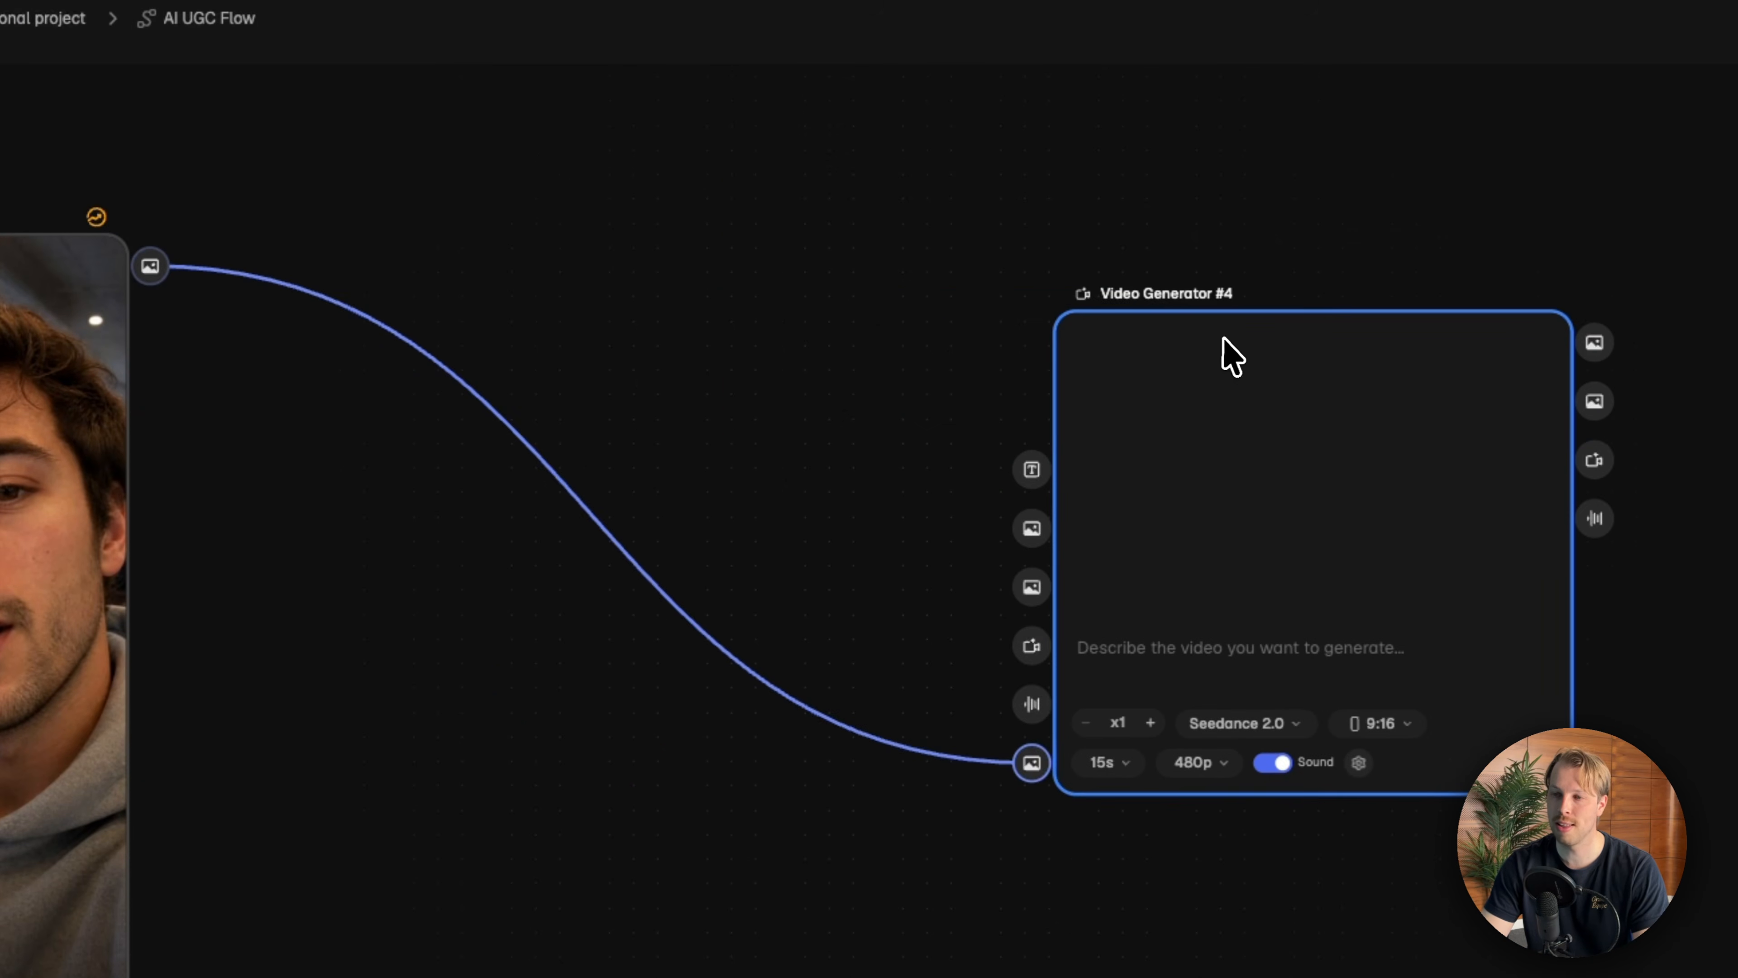
{"action": "left_click", "coordinate": [1223, 338]}
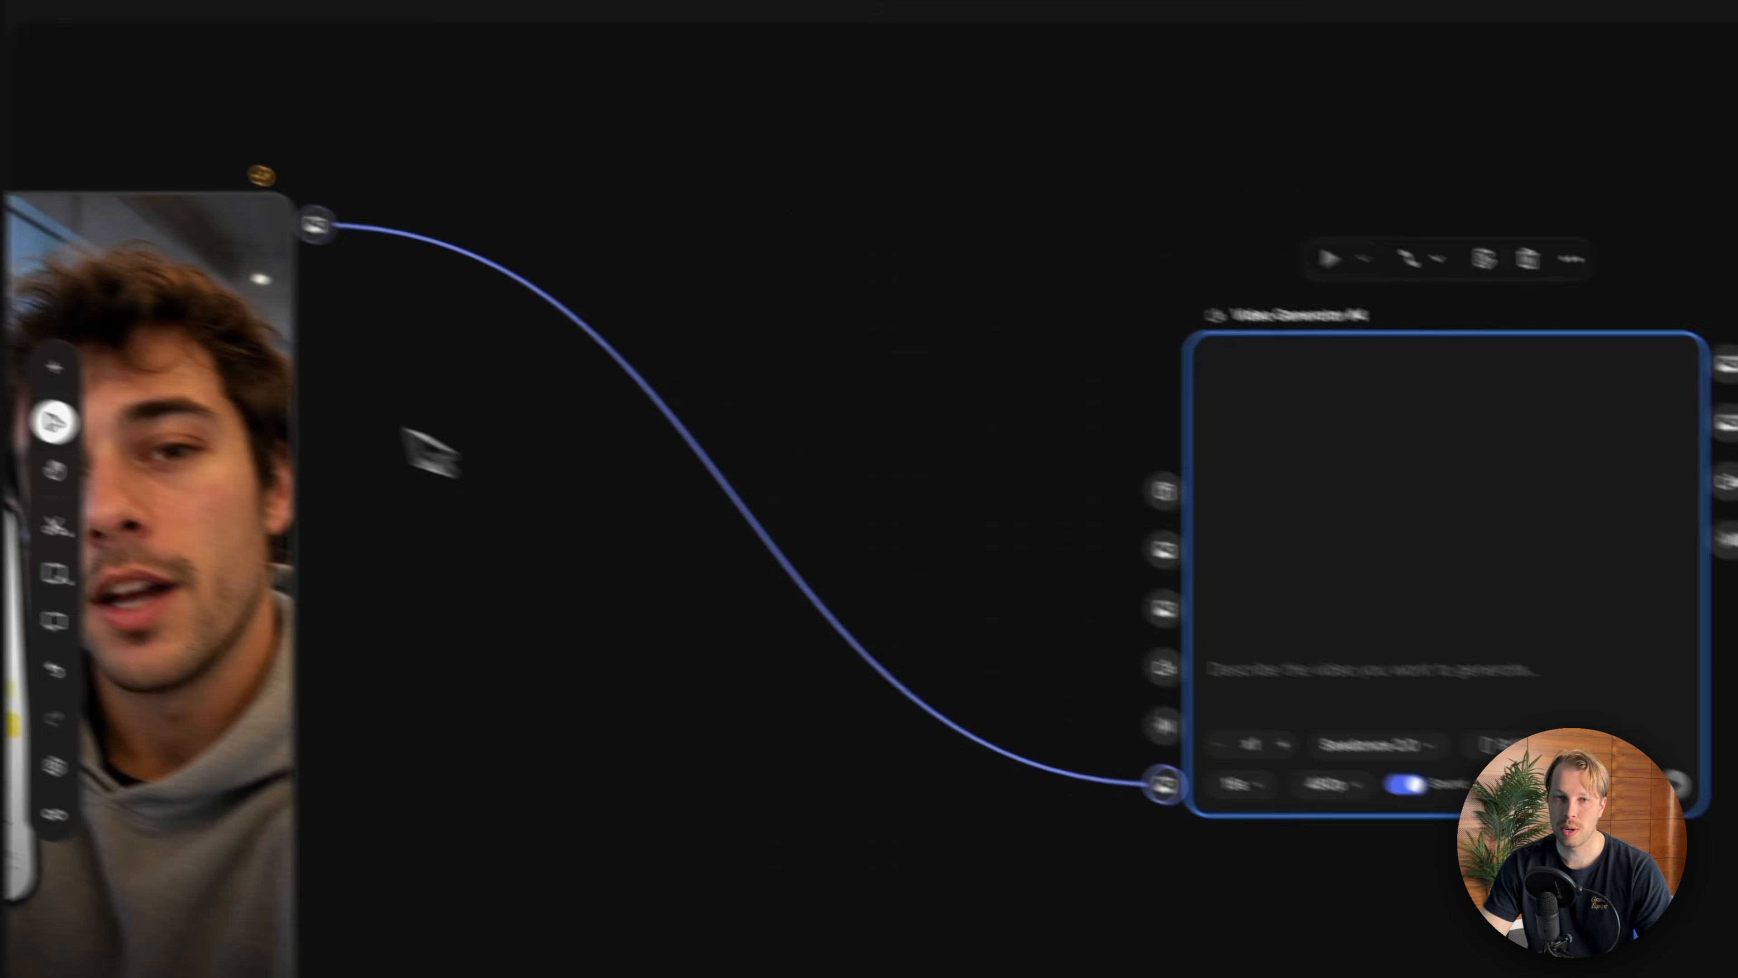
Add a text node and arrange it directly above the video generator beside the phone-holding image
{"action": "left_click", "coordinate": [56, 370]}
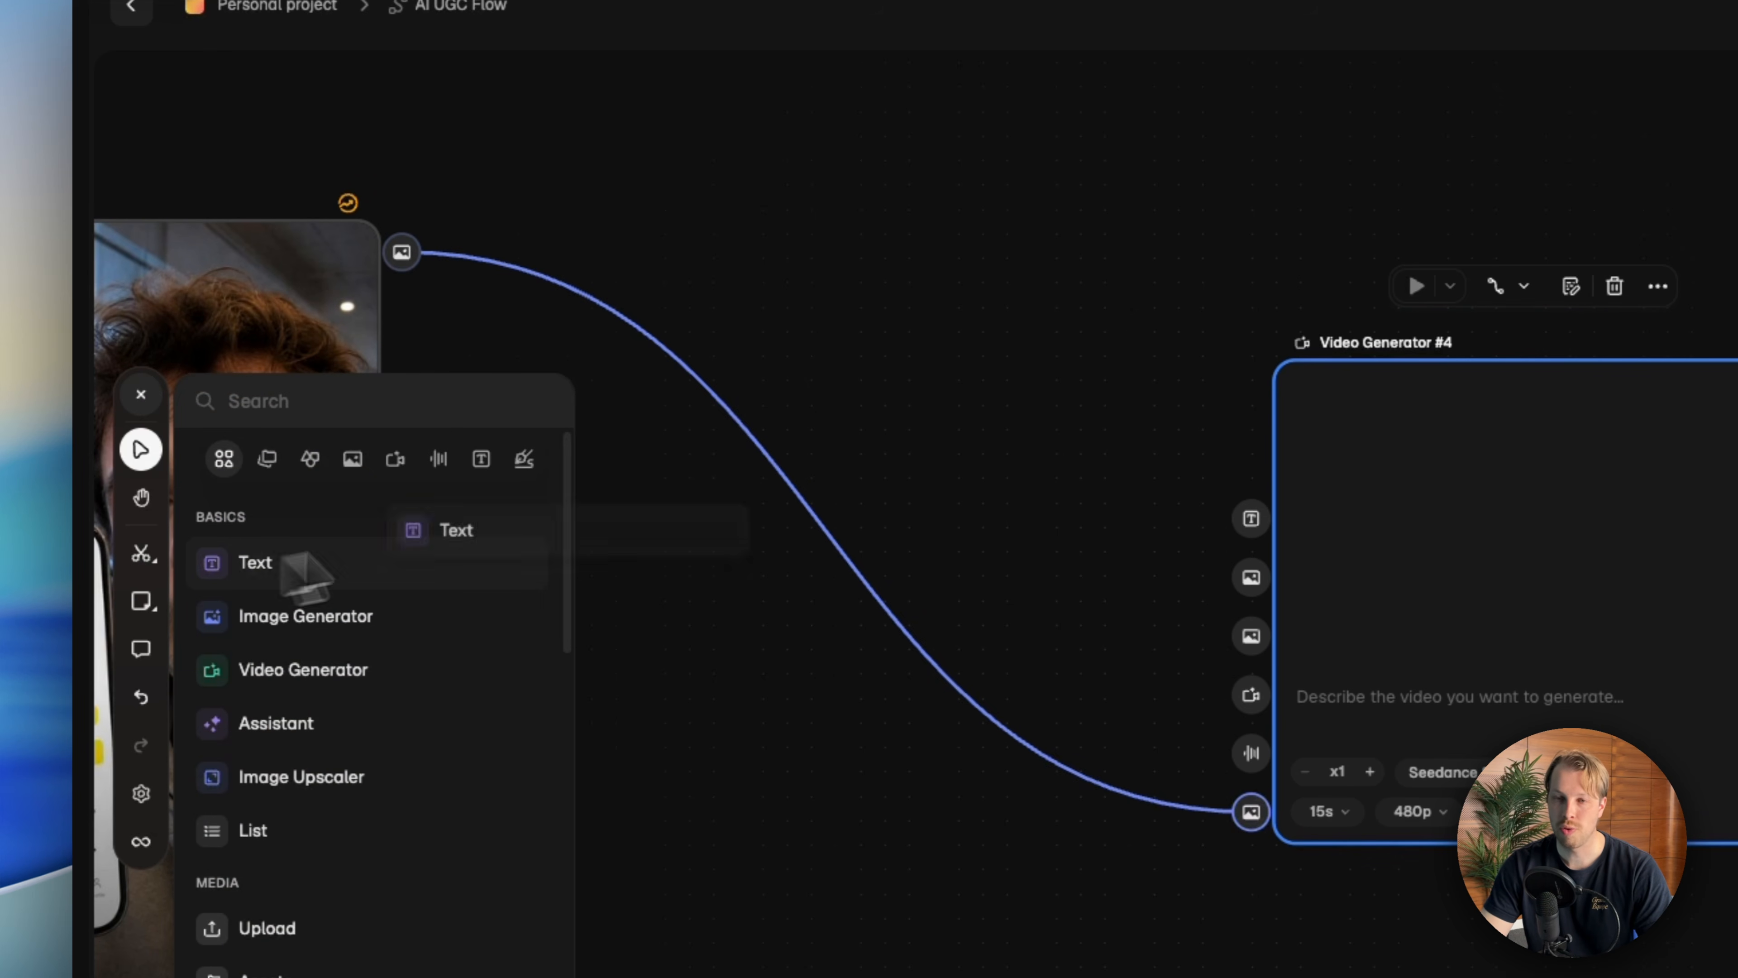
{"action": "left_click_drag", "start_coordinate": [286, 556], "coordinate": [879, 282]}
{"action": "left_click_drag", "start_coordinate": [931, 503], "coordinate": [1009, 367]}
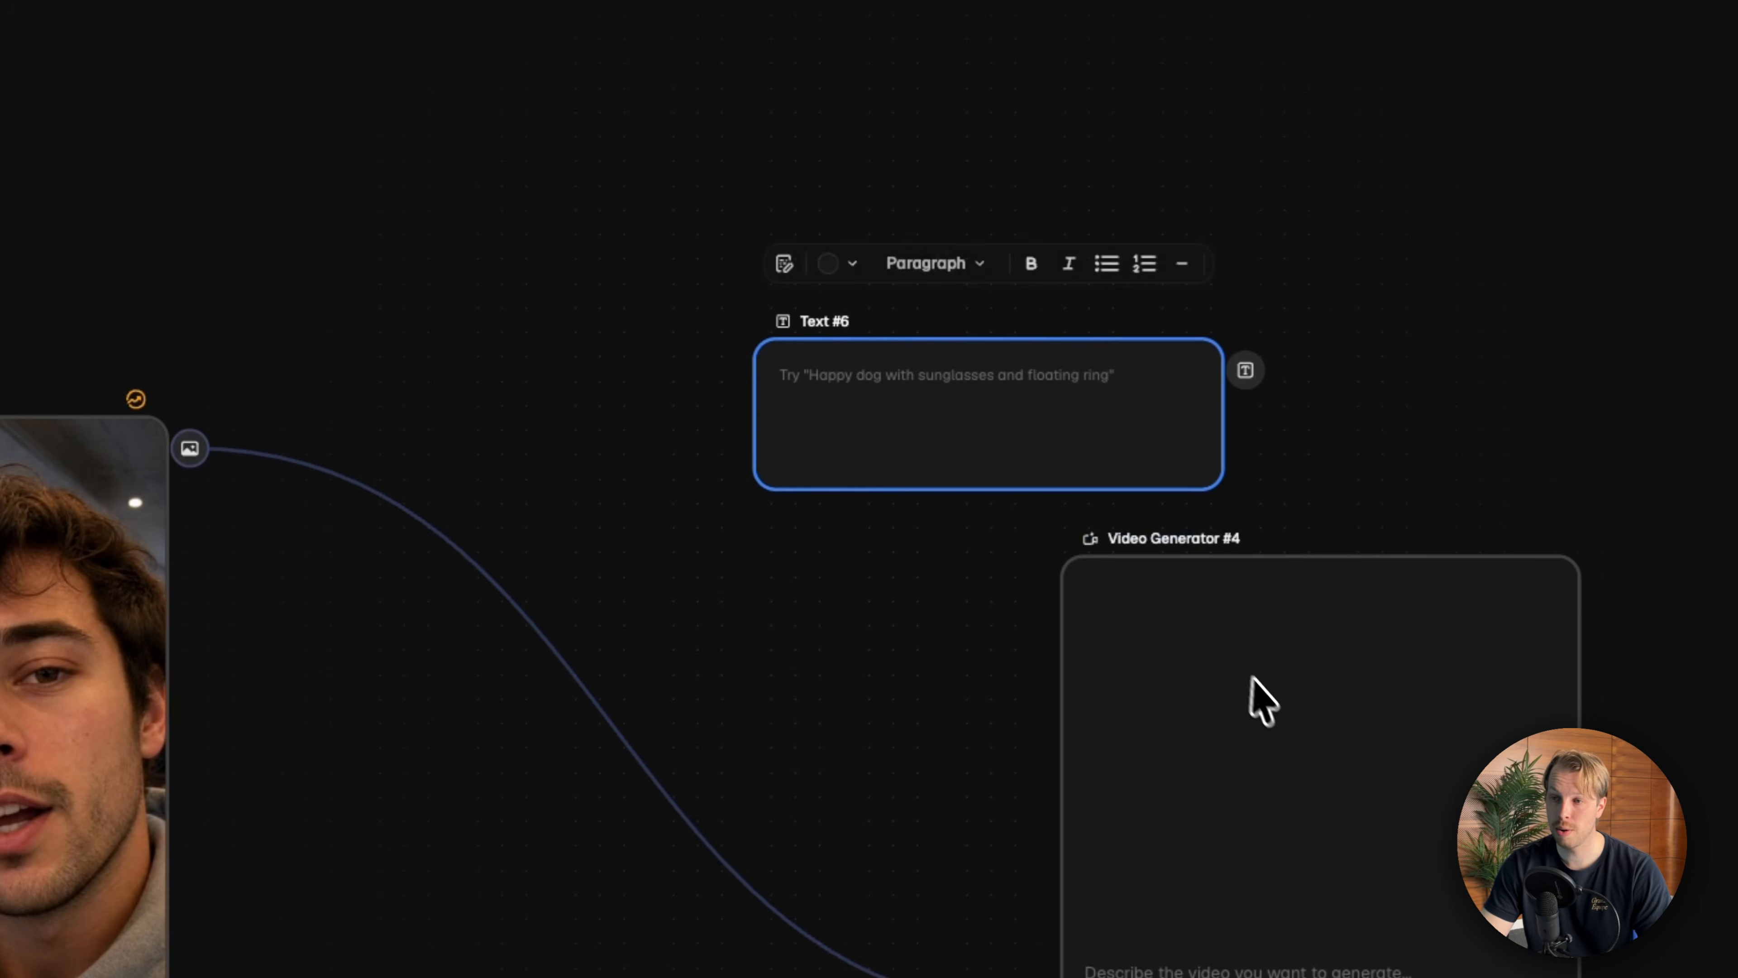
{"action": "left_click_drag", "start_coordinate": [1253, 677], "coordinate": [594, 777]}
{"action": "left_click_drag", "start_coordinate": [958, 382], "coordinate": [643, 481]}
{"action": "scroll", "coordinate": [641, 481], "scroll_direction": "down", "scroll_amount": 5}
{"action": "left_click_drag", "start_coordinate": [632, 418], "coordinate": [629, 495]}
Fill the text node with a UGC-style video prompt in which the influencer calmly and confidently recommends the Saily eSim App, and review its wording
{"action": "left_click", "coordinate": [593, 201]}
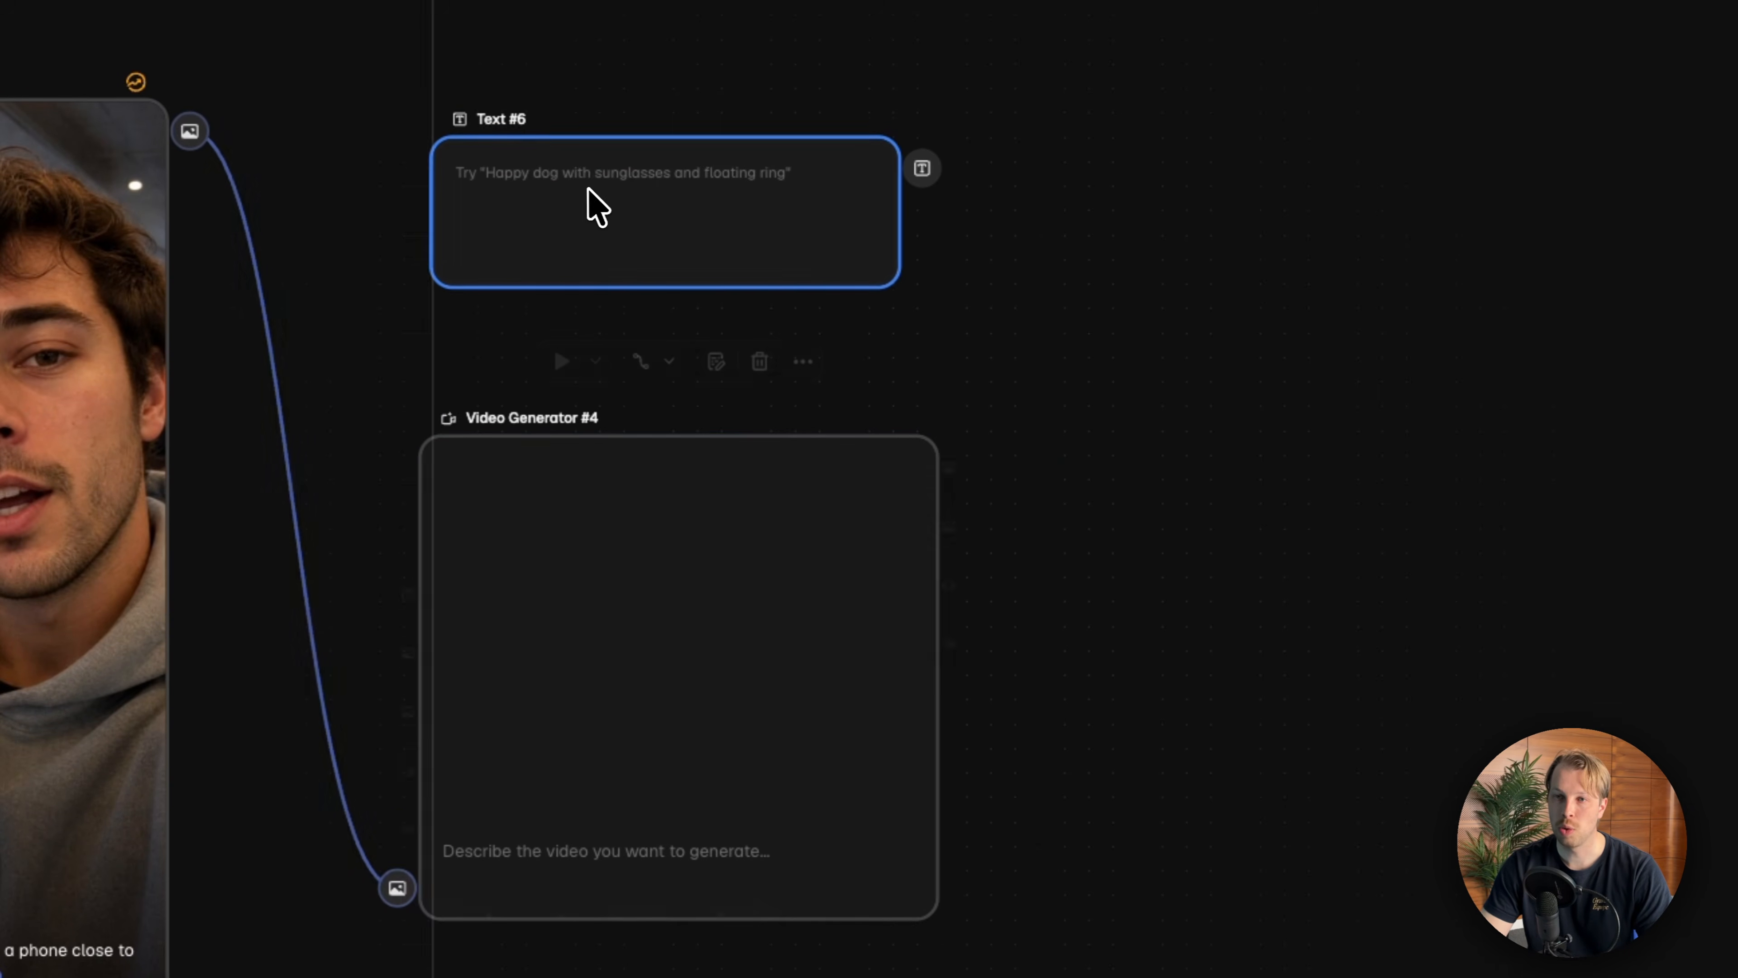
{"action": "scroll", "coordinate": [593, 202], "scroll_direction": "up", "scroll_amount": 6}
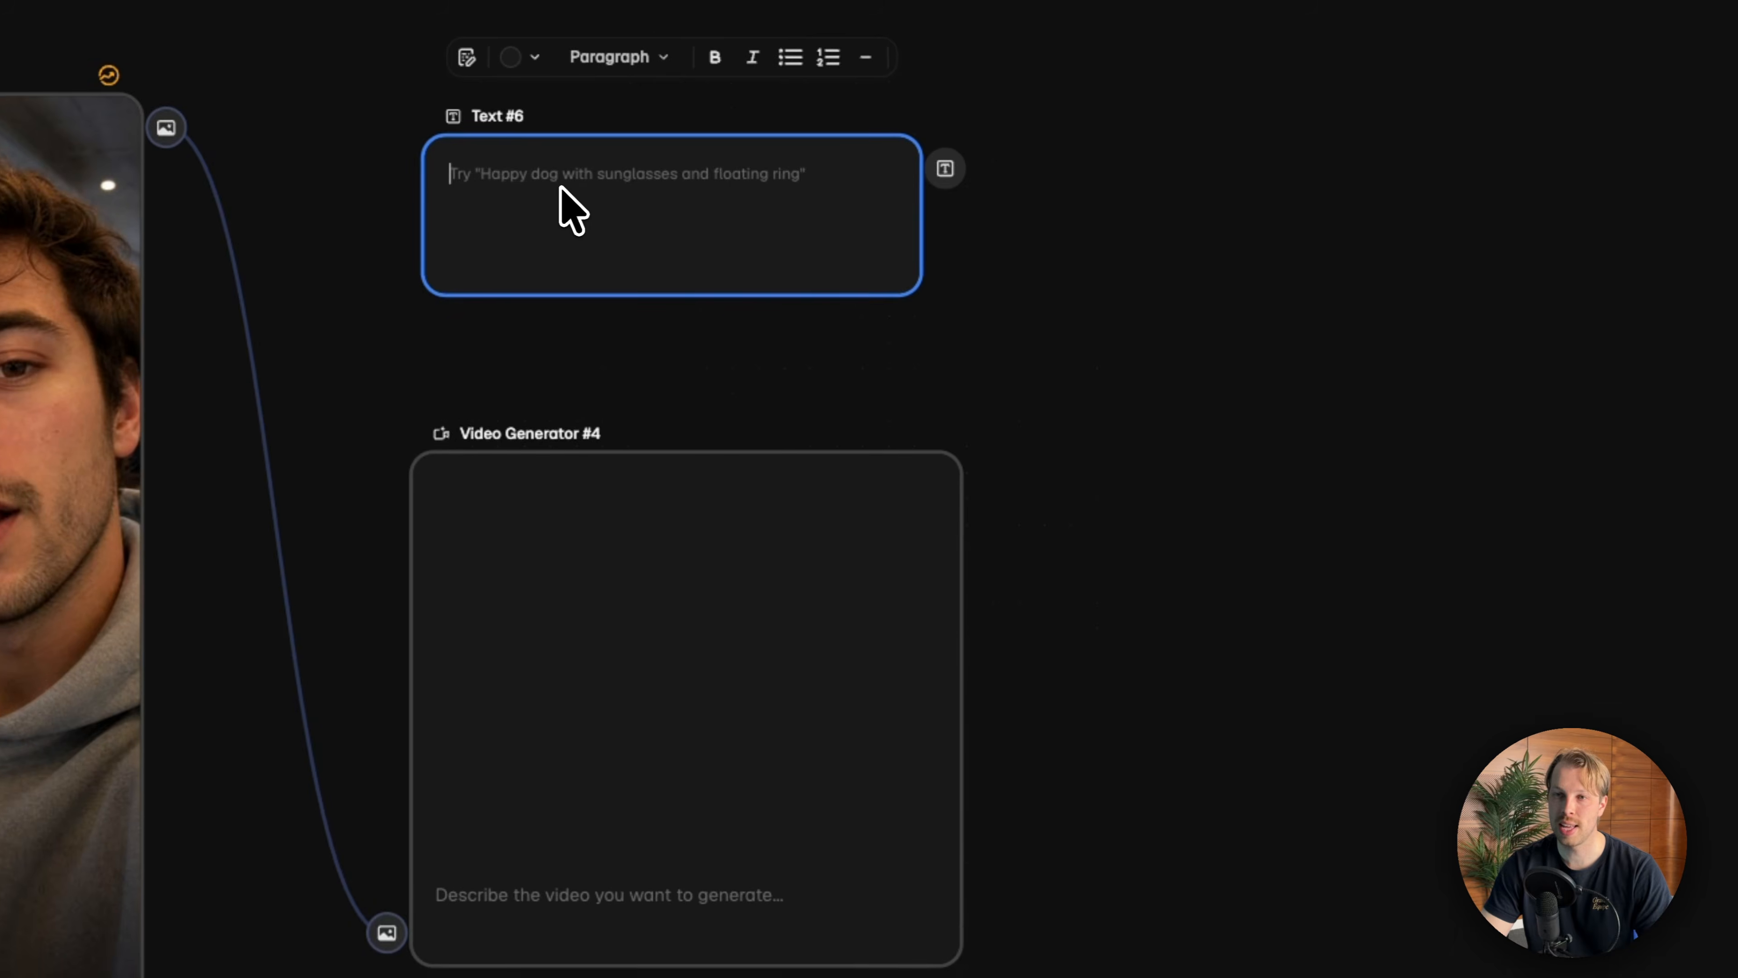
{"action": "left_click", "coordinate": [603, 345]}
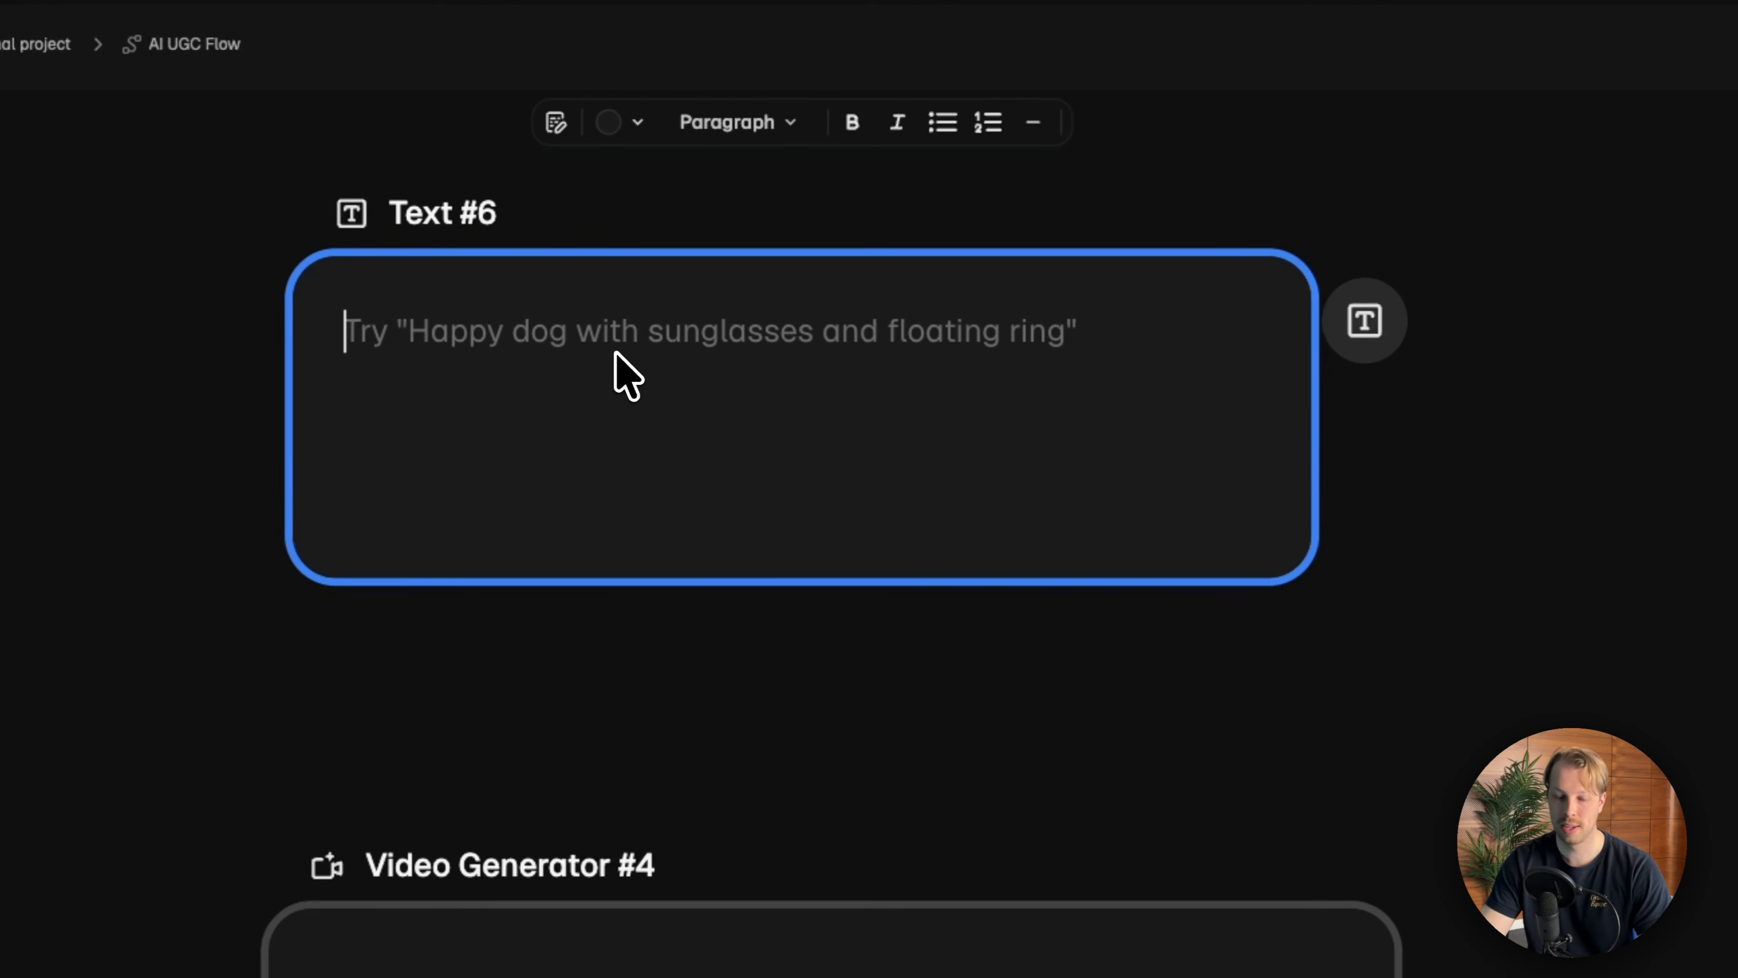
{"action": "double_click", "coordinate": [578, 525]}
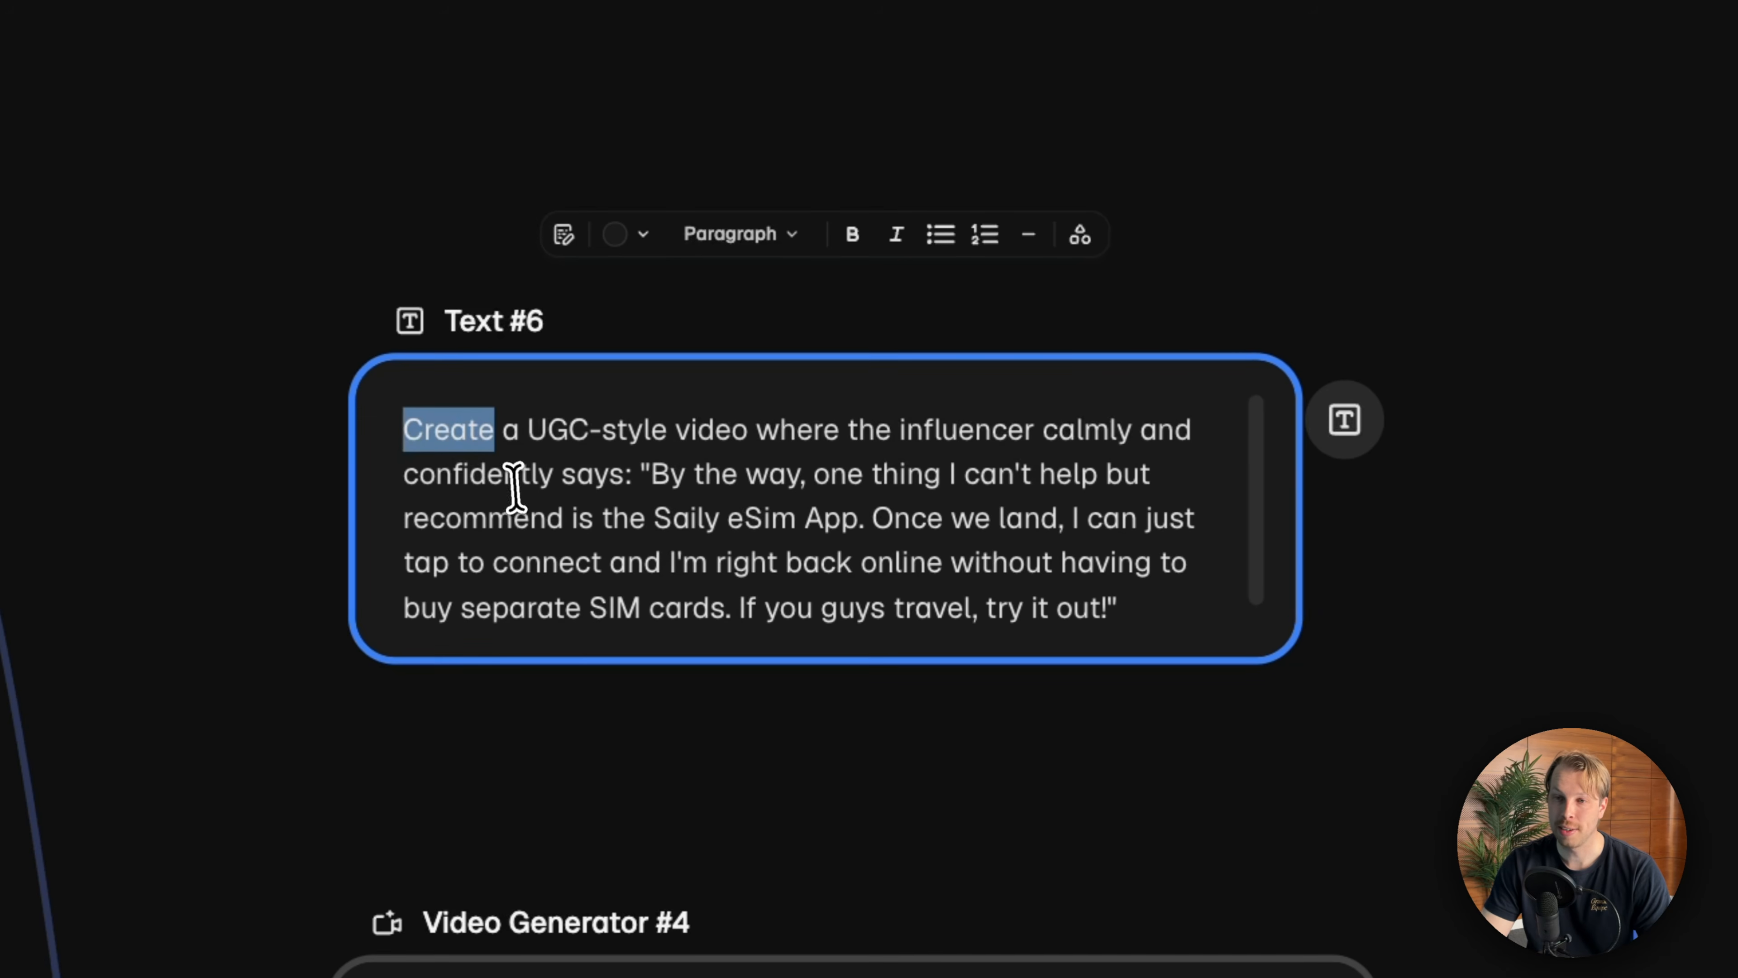
{"action": "scroll", "coordinate": [903, 496], "scroll_direction": "down", "scroll_amount": 1}
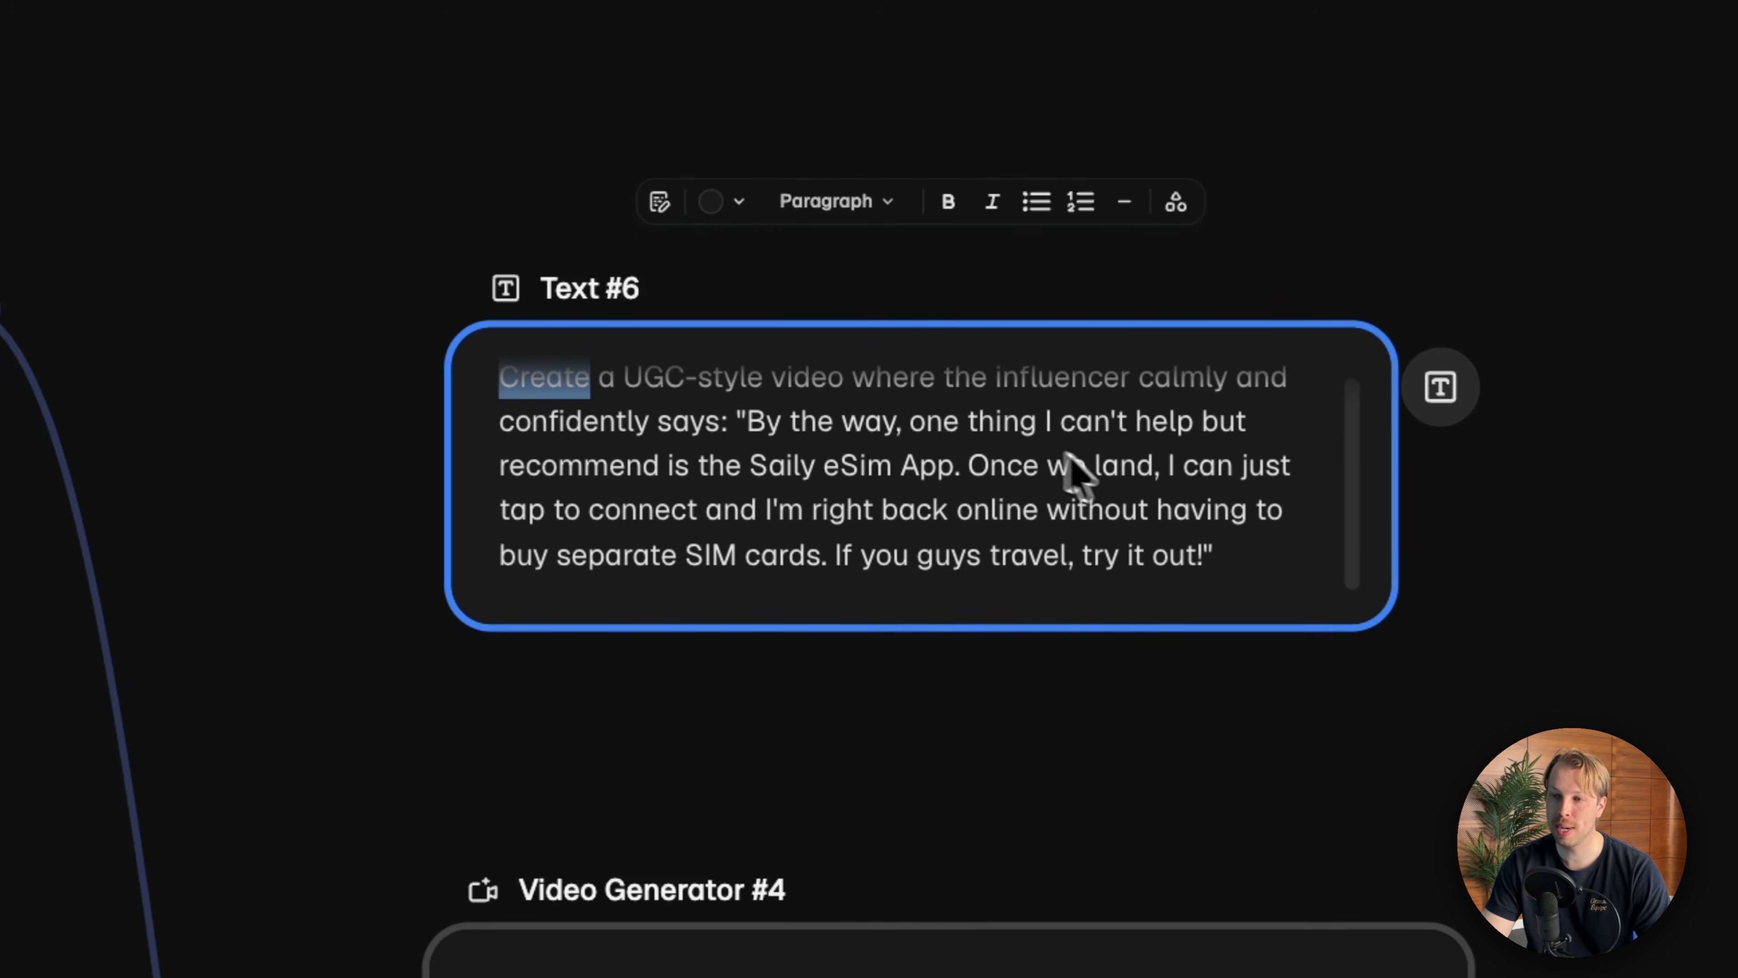
{"action": "left_click", "coordinate": [954, 510]}
{"action": "left_click_drag", "start_coordinate": [1047, 510], "coordinate": [1285, 514]}
{"action": "left_click", "coordinate": [617, 581]}
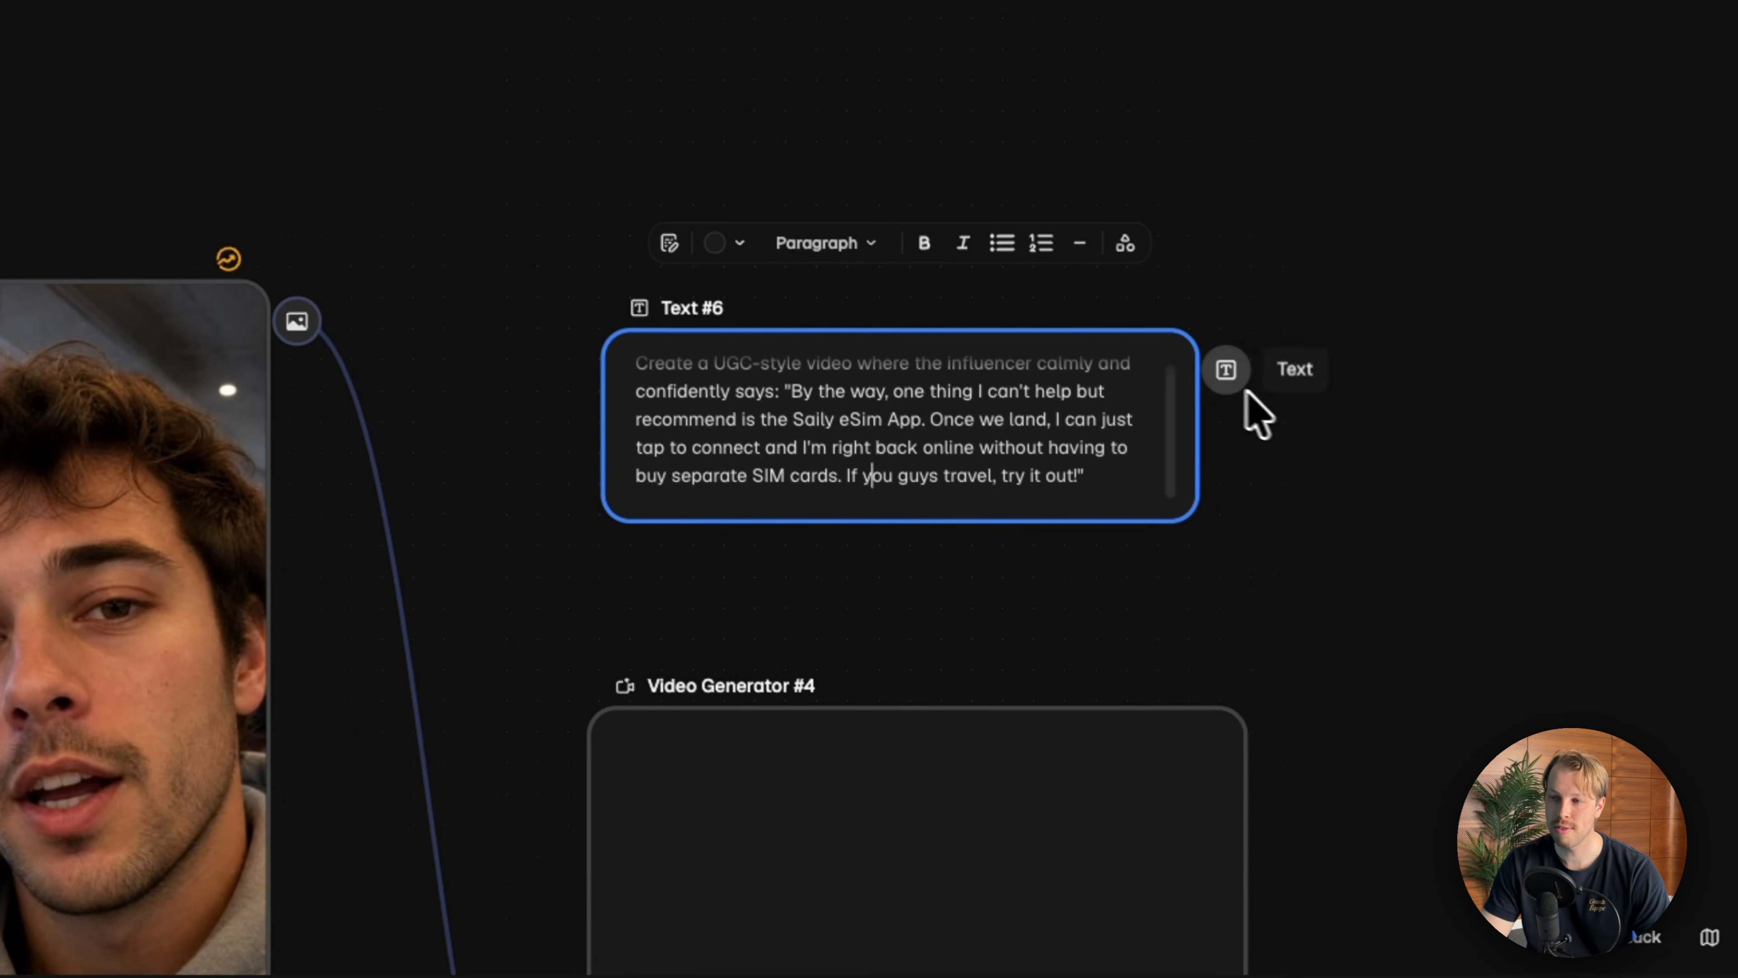
Connect the text node's output to the video generator's prompt input
{"action": "left_click_drag", "start_coordinate": [1226, 370], "coordinate": [965, 613]}
{"action": "left_click_drag", "start_coordinate": [562, 876], "coordinate": [563, 900]}
{"action": "scroll", "coordinate": [622, 876], "scroll_direction": "down", "scroll_amount": 5}
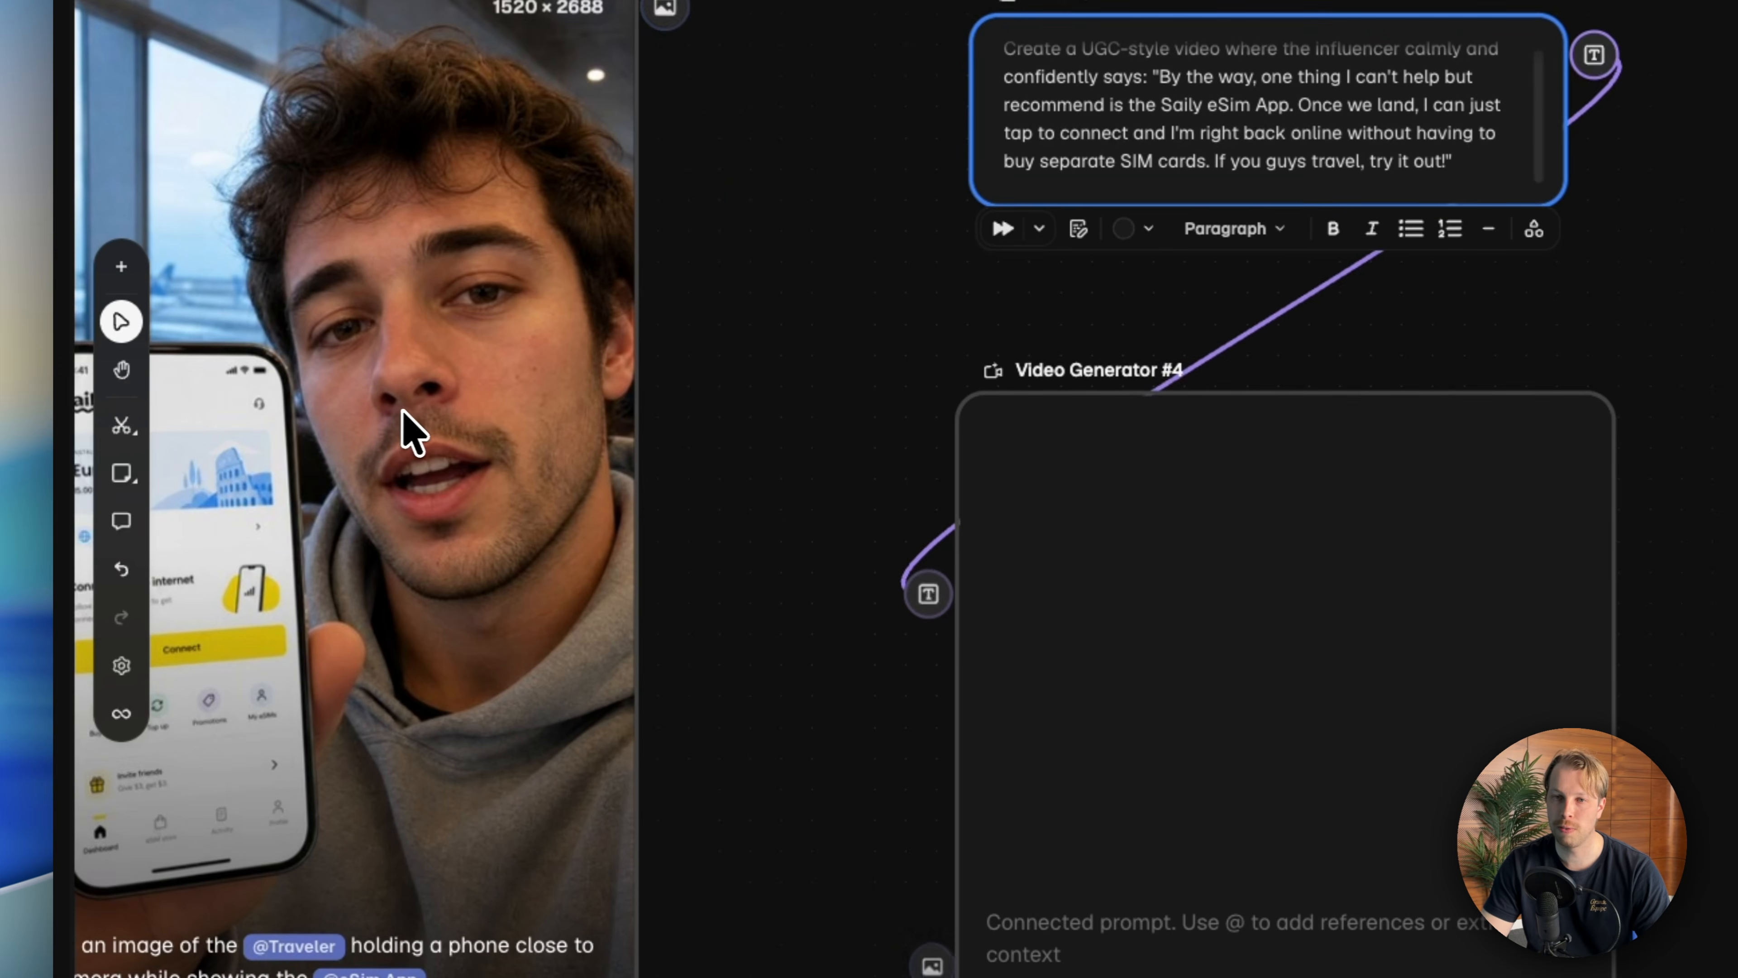
Reconnect the phone-holding image to the video generator's image input directly below the prompt input
{"action": "left_click_drag", "start_coordinate": [404, 431], "coordinate": [479, 411]}
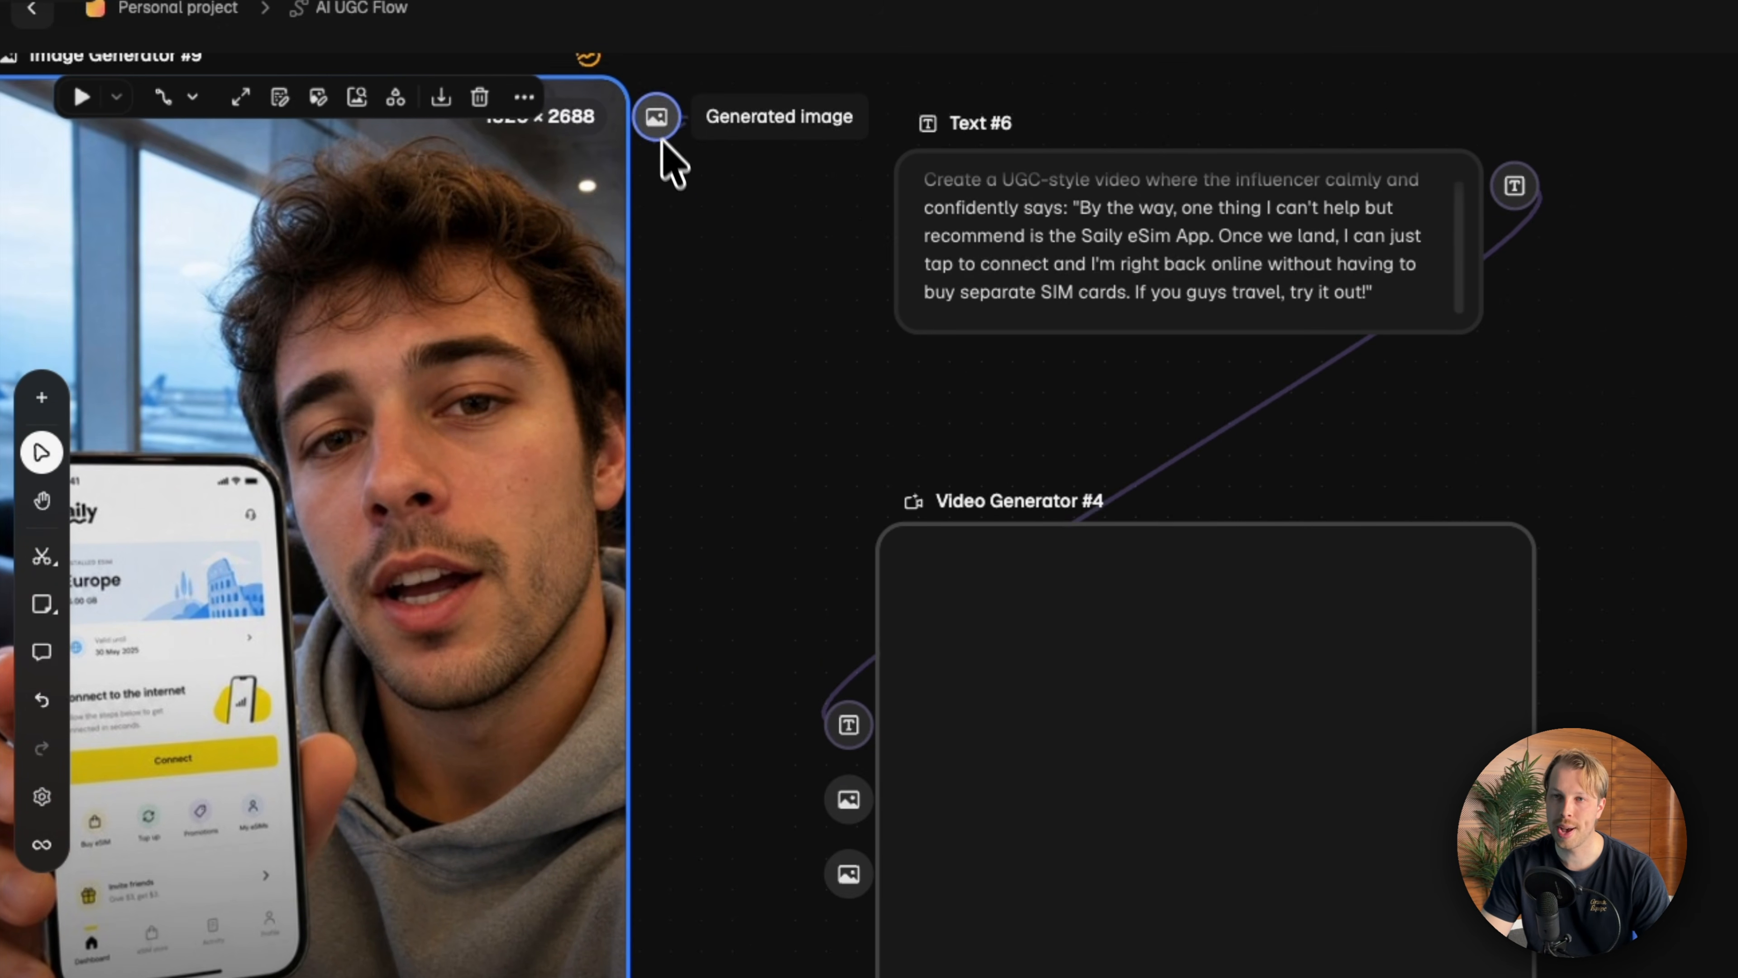
{"action": "left_click_drag", "start_coordinate": [661, 140], "coordinate": [683, 339]}
{"action": "left_click_drag", "start_coordinate": [748, 712], "coordinate": [789, 794]}
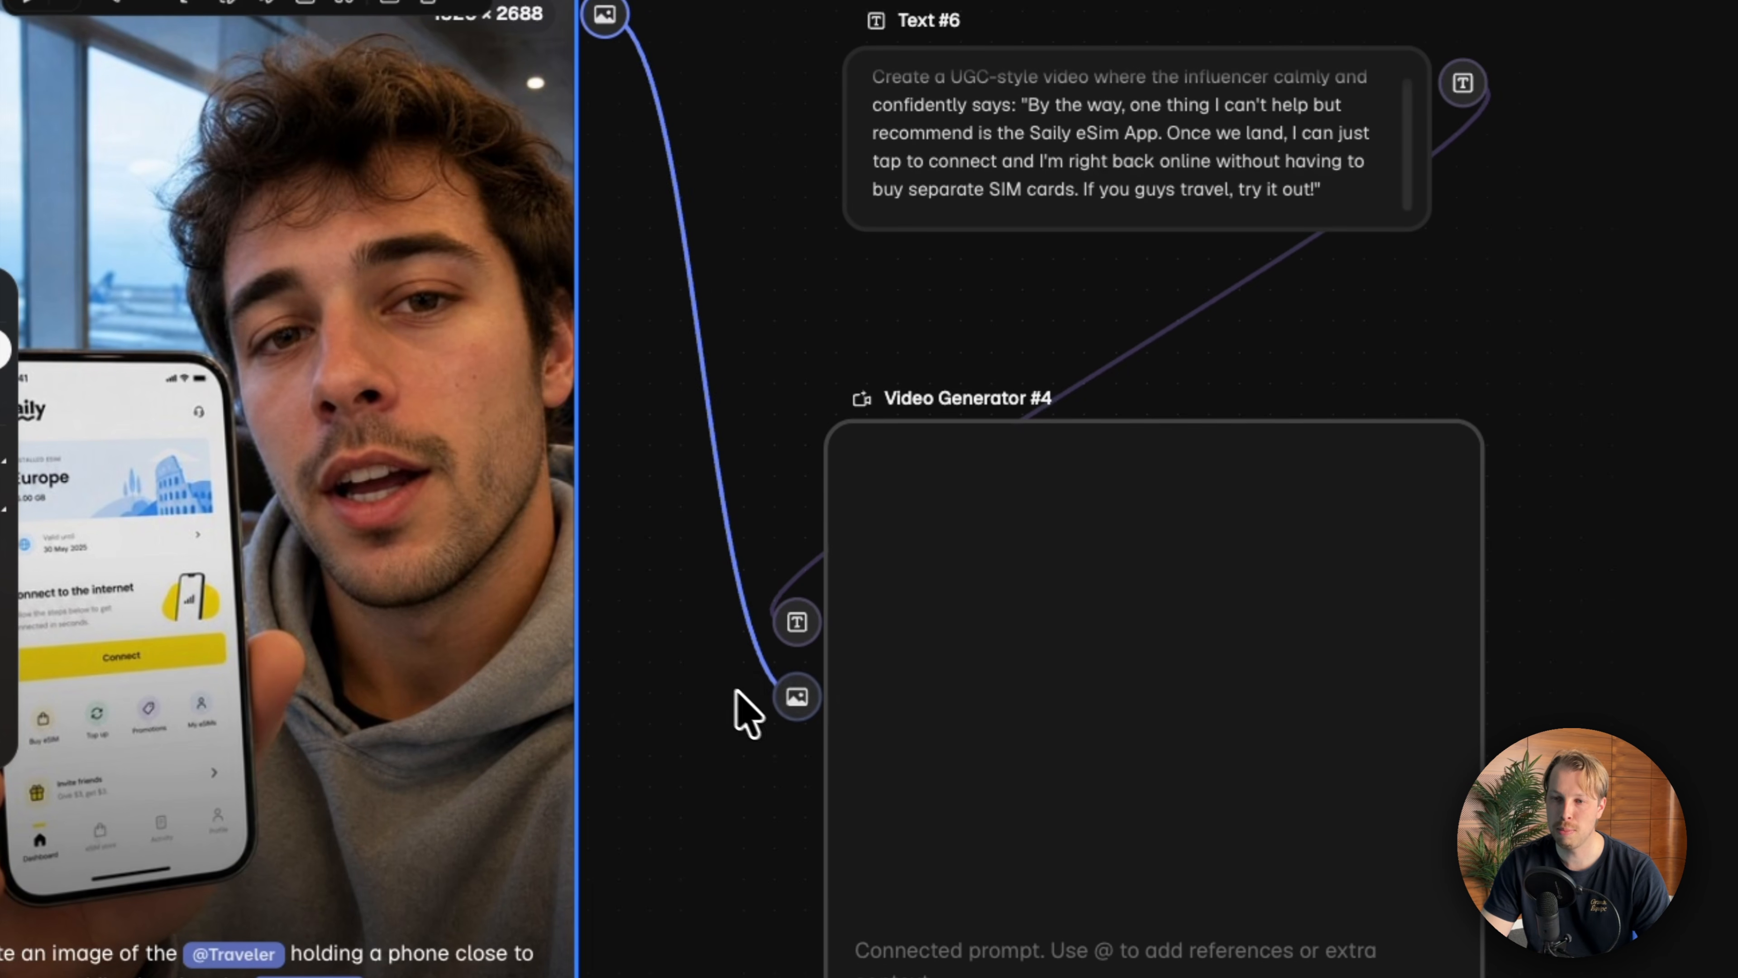
Move the video generator up close beneath the text node and inspect it beside the phone-holding image
{"action": "left_click_drag", "start_coordinate": [1059, 509], "coordinate": [1052, 384]}
{"action": "scroll", "coordinate": [455, 357], "scroll_direction": "down", "scroll_amount": 1}
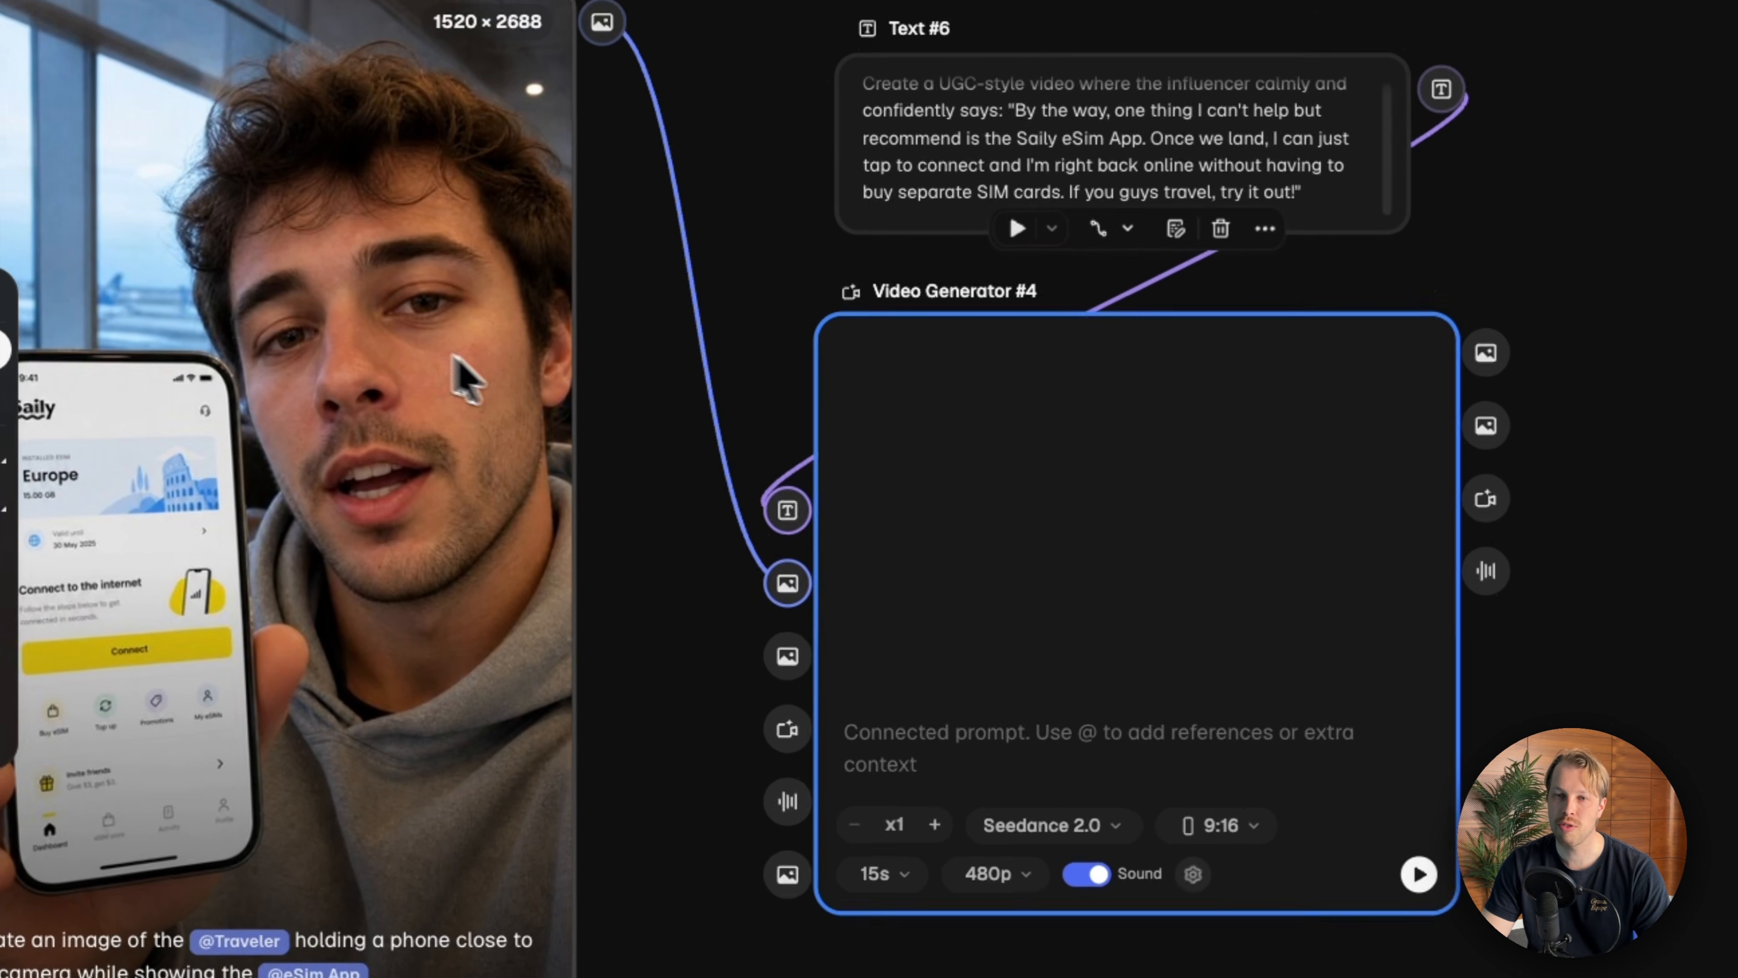
{"action": "left_click_drag", "start_coordinate": [363, 332], "coordinate": [444, 321]}
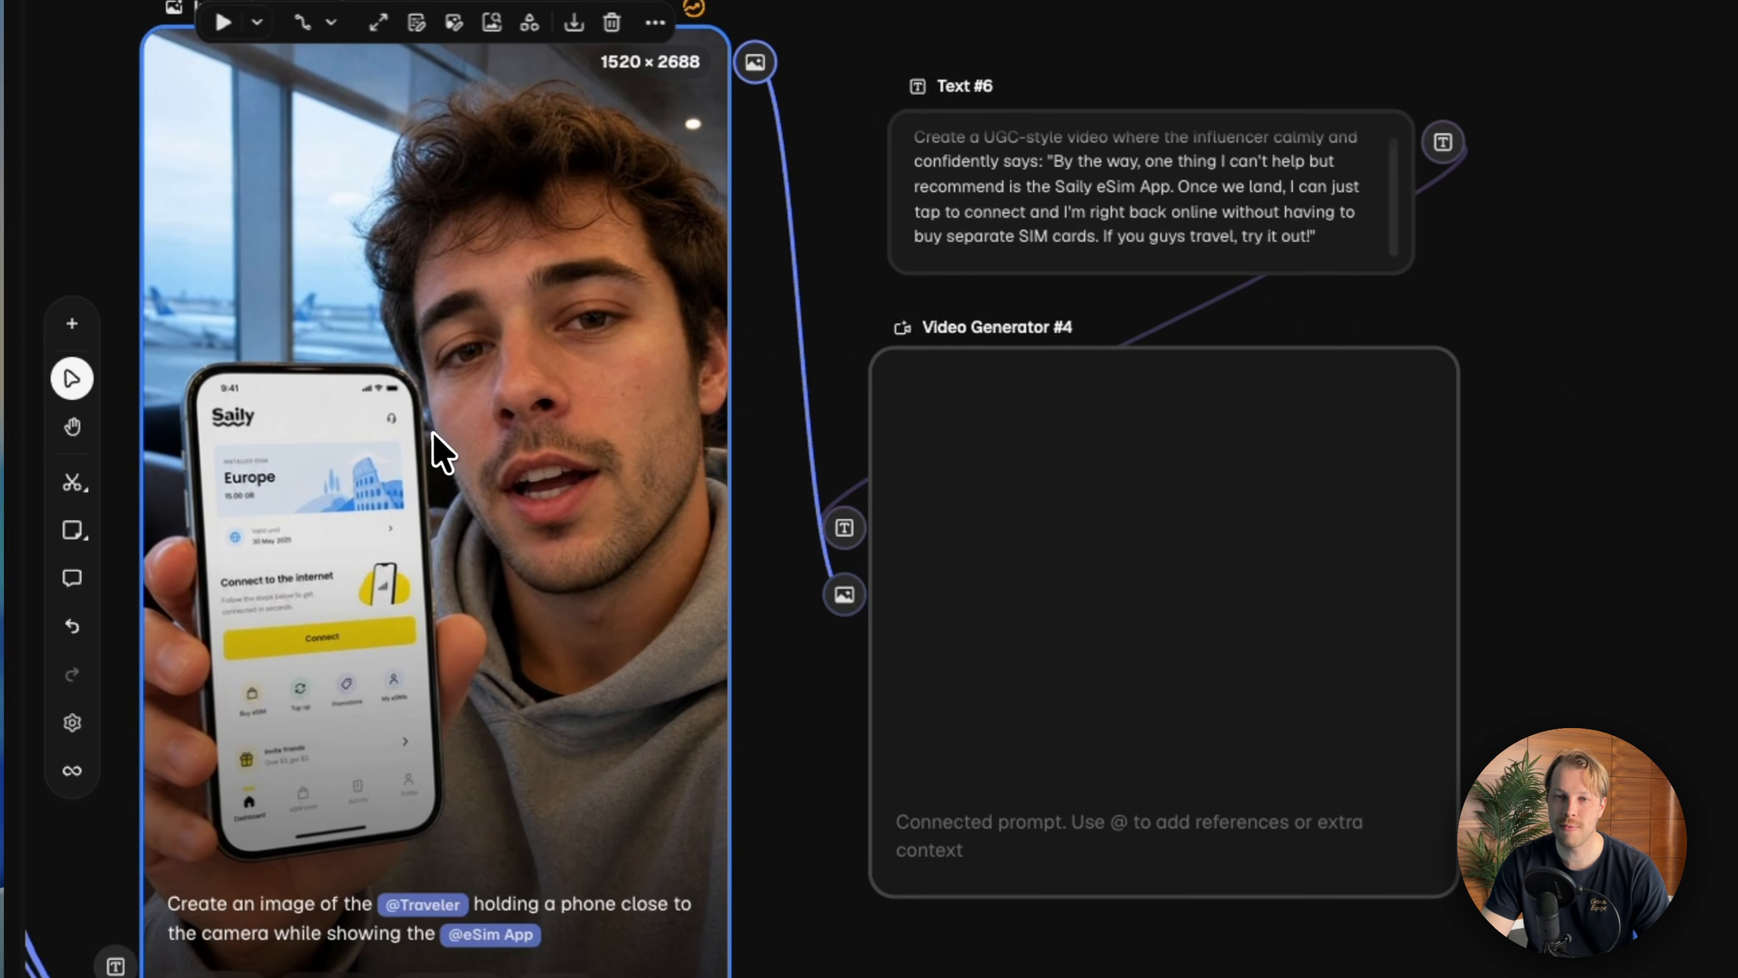
{"action": "left_click_drag", "start_coordinate": [502, 468], "coordinate": [494, 483]}
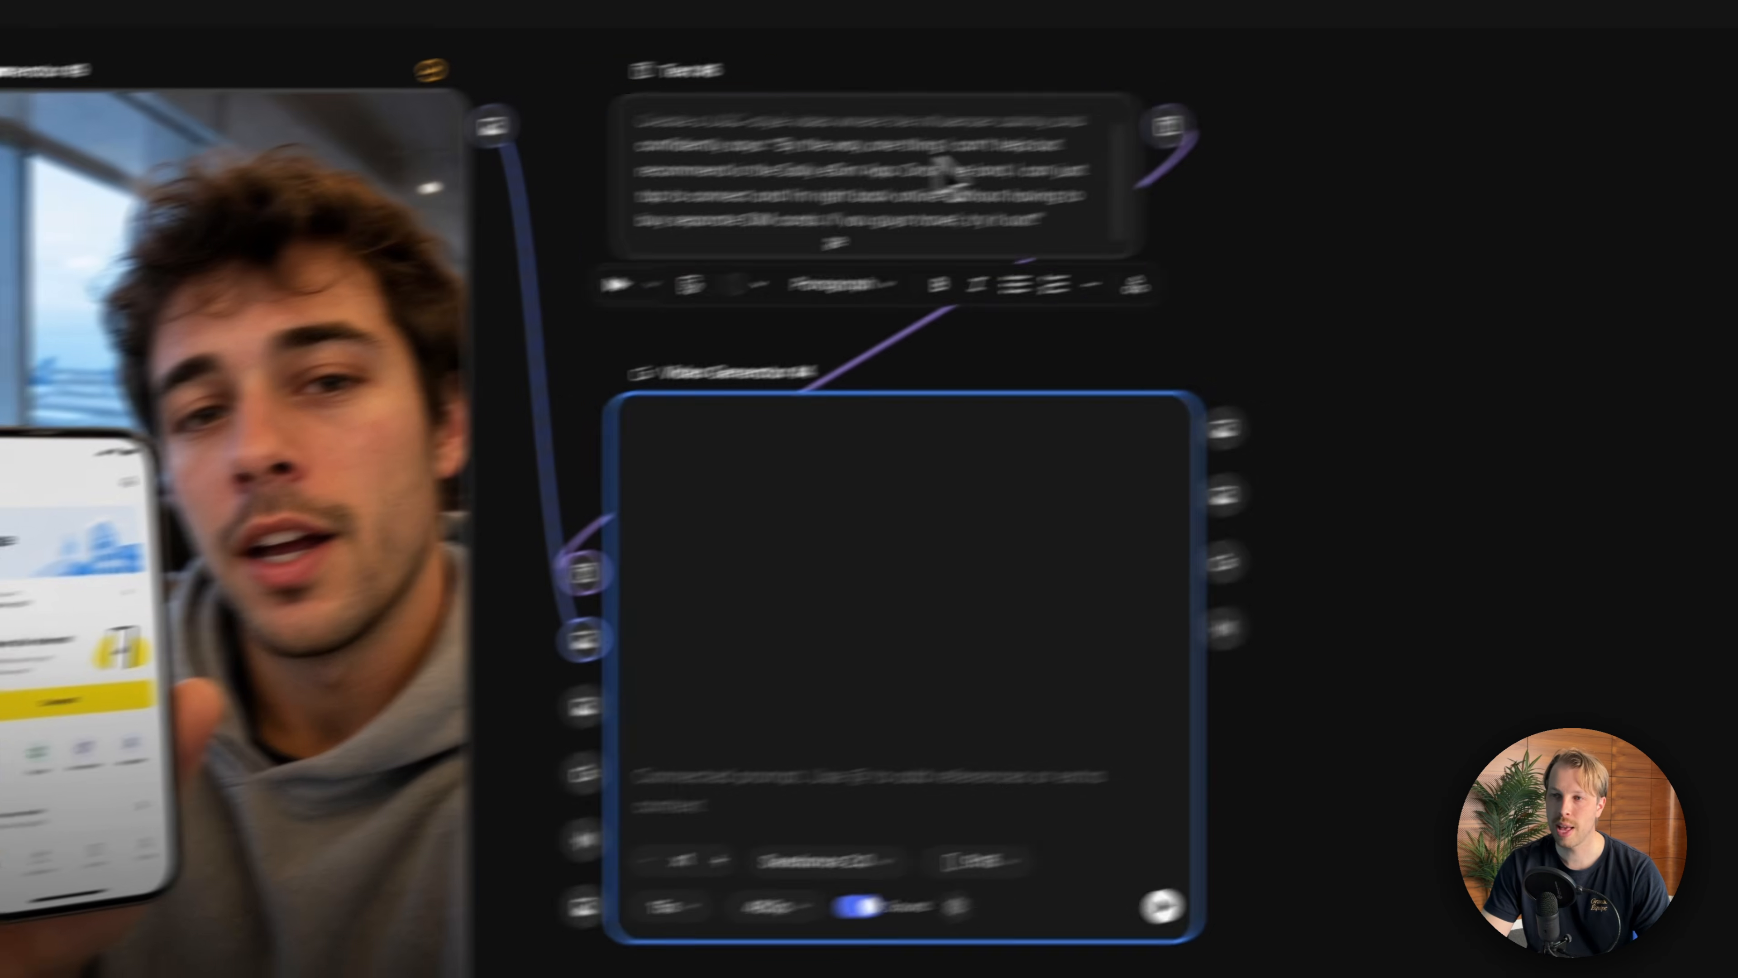
Enlarge the text node until the whole prompt fits, and nudge the phone-holding image node into alignment
{"action": "left_click", "coordinate": [1020, 293]}
{"action": "left_click_drag", "start_coordinate": [1021, 295], "coordinate": [1073, 340]}
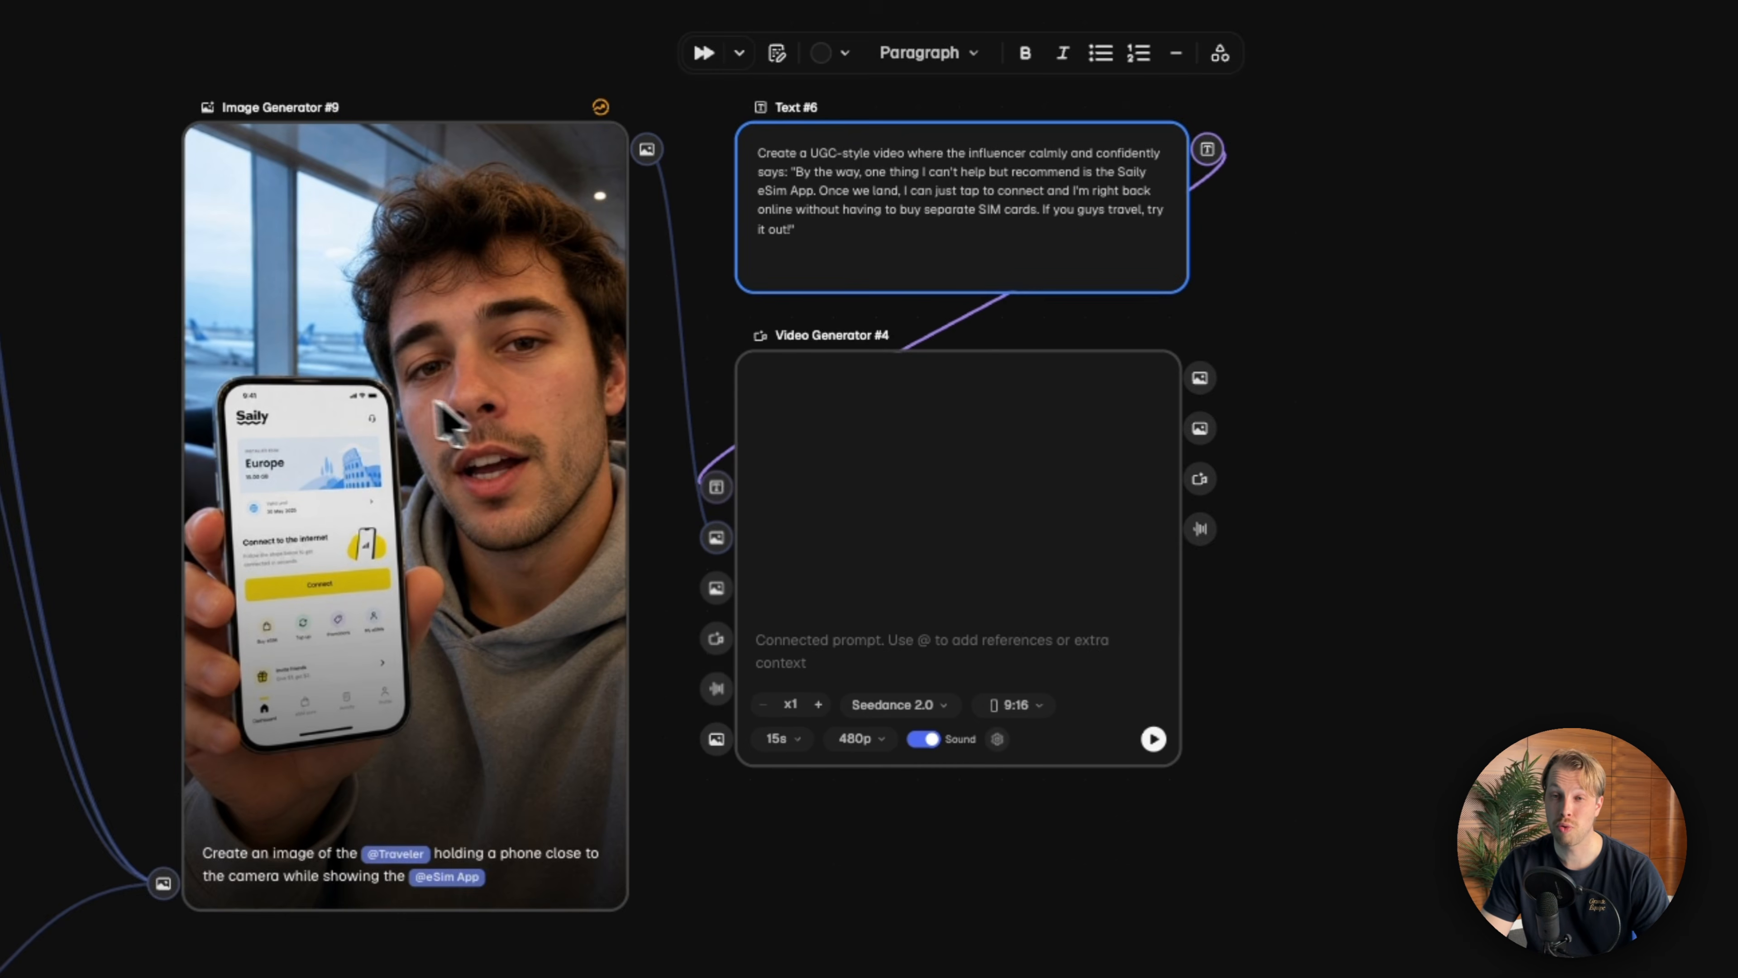
{"action": "left_click", "coordinate": [448, 421]}
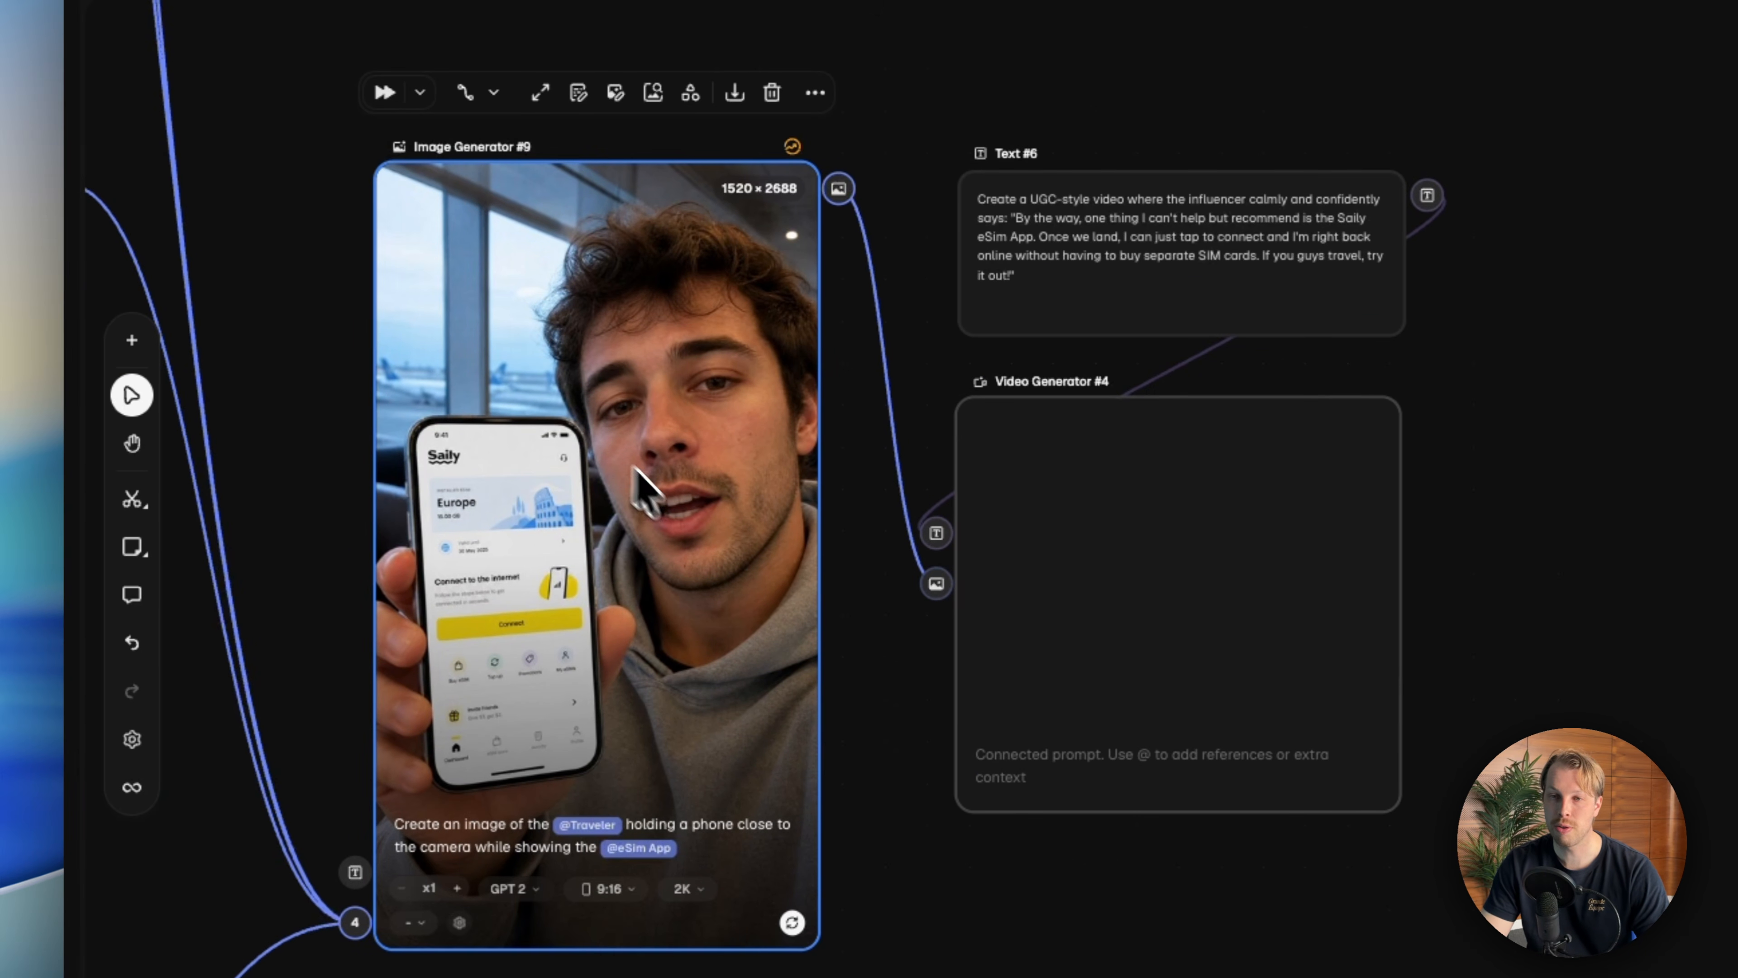
{"action": "left_click_drag", "start_coordinate": [515, 479], "coordinate": [506, 455]}
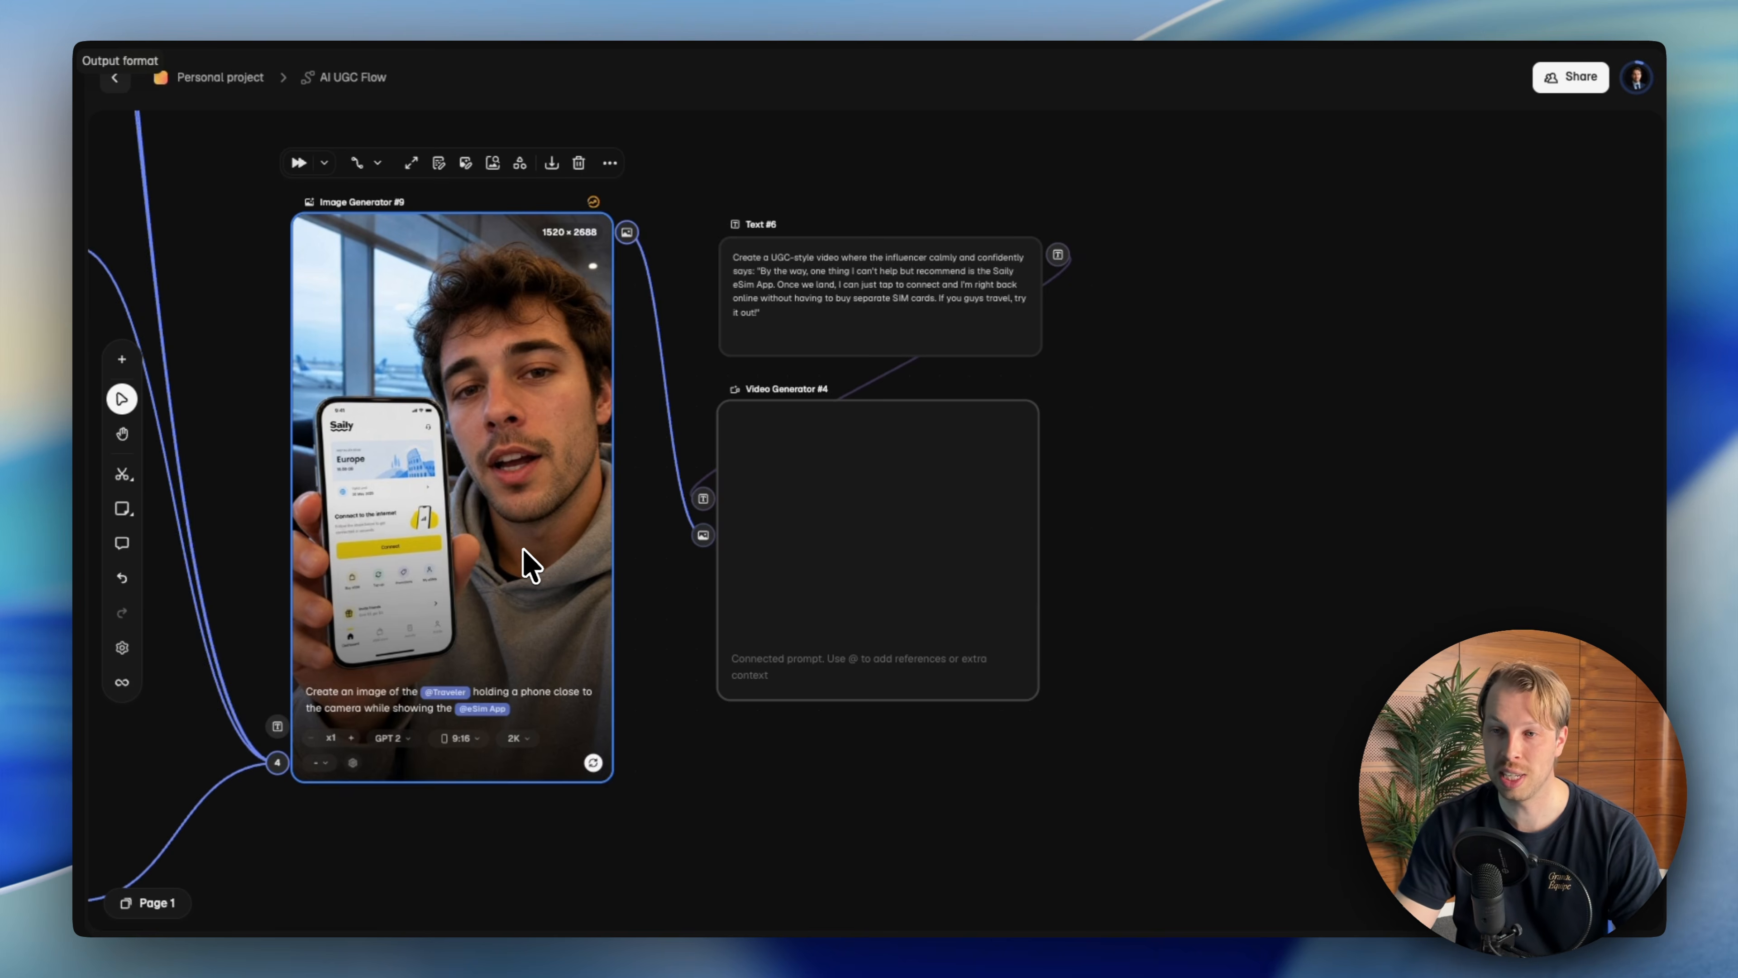
Generate the 15-second 480p Seedance 2.0 video from the connected prompt and image, and view the finished clip
{"action": "mouse_move", "coordinate": [831, 589]}
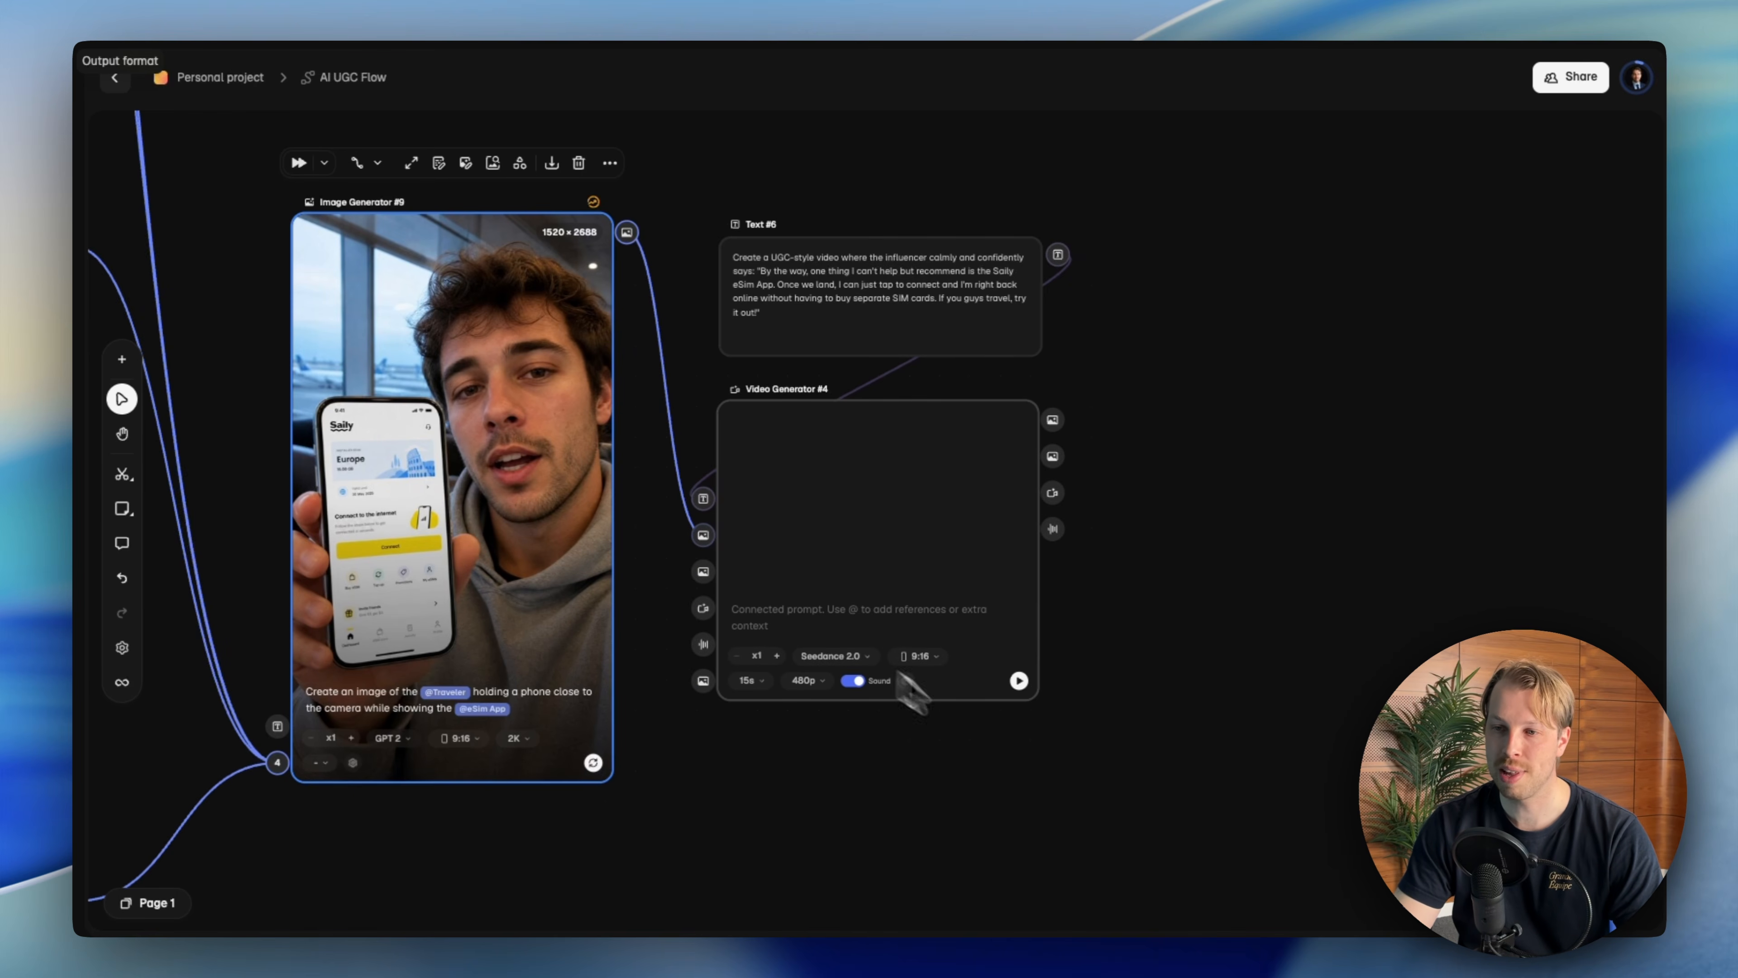
{"action": "left_click", "coordinate": [1020, 681]}
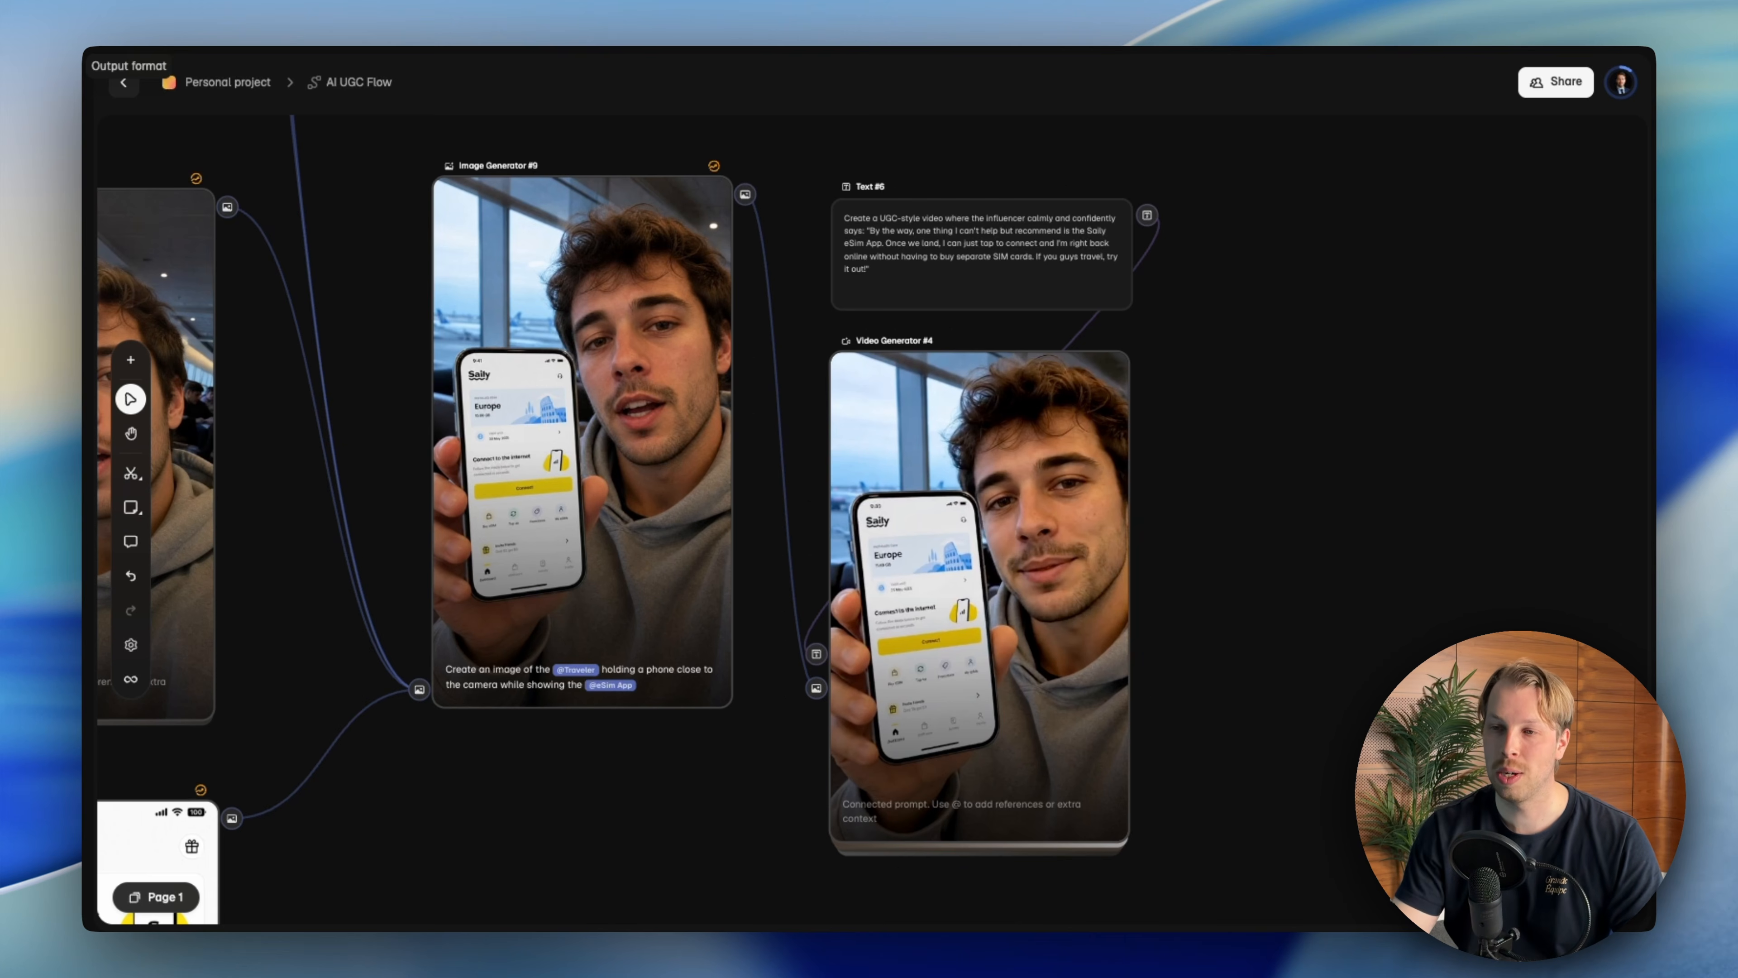
{"action": "scroll", "coordinate": [1355, 530], "scroll_direction": "up", "scroll_amount": 1}
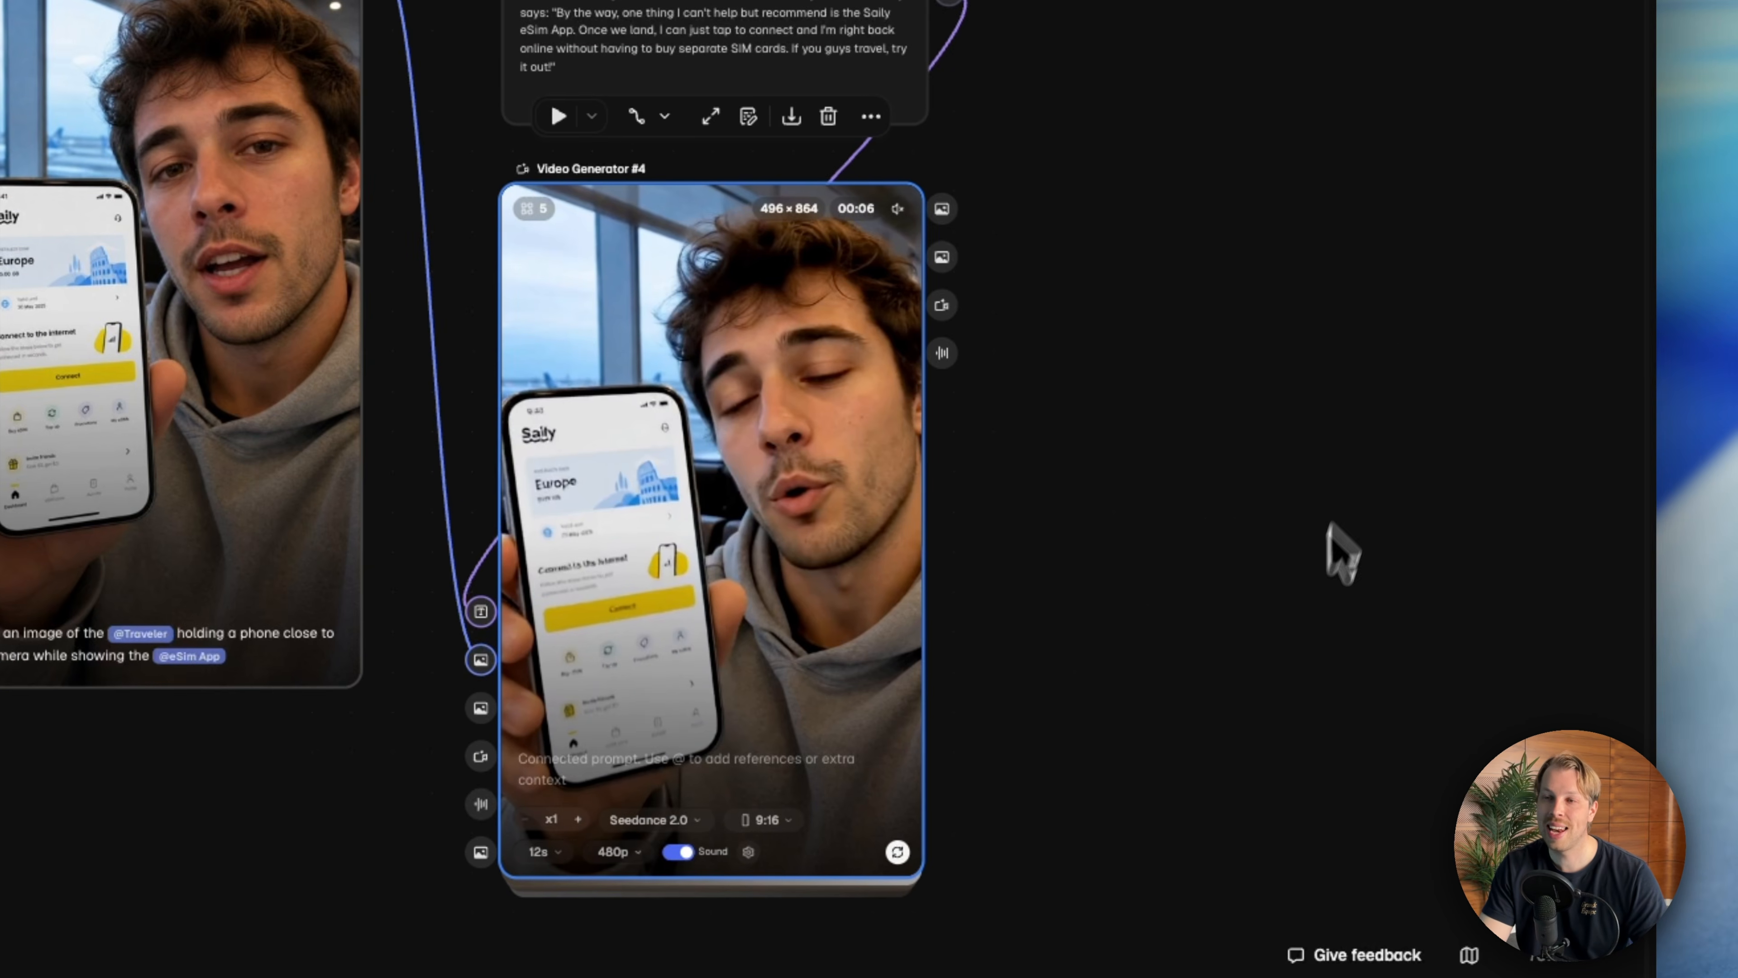
{"action": "left_click", "coordinate": [1403, 655]}
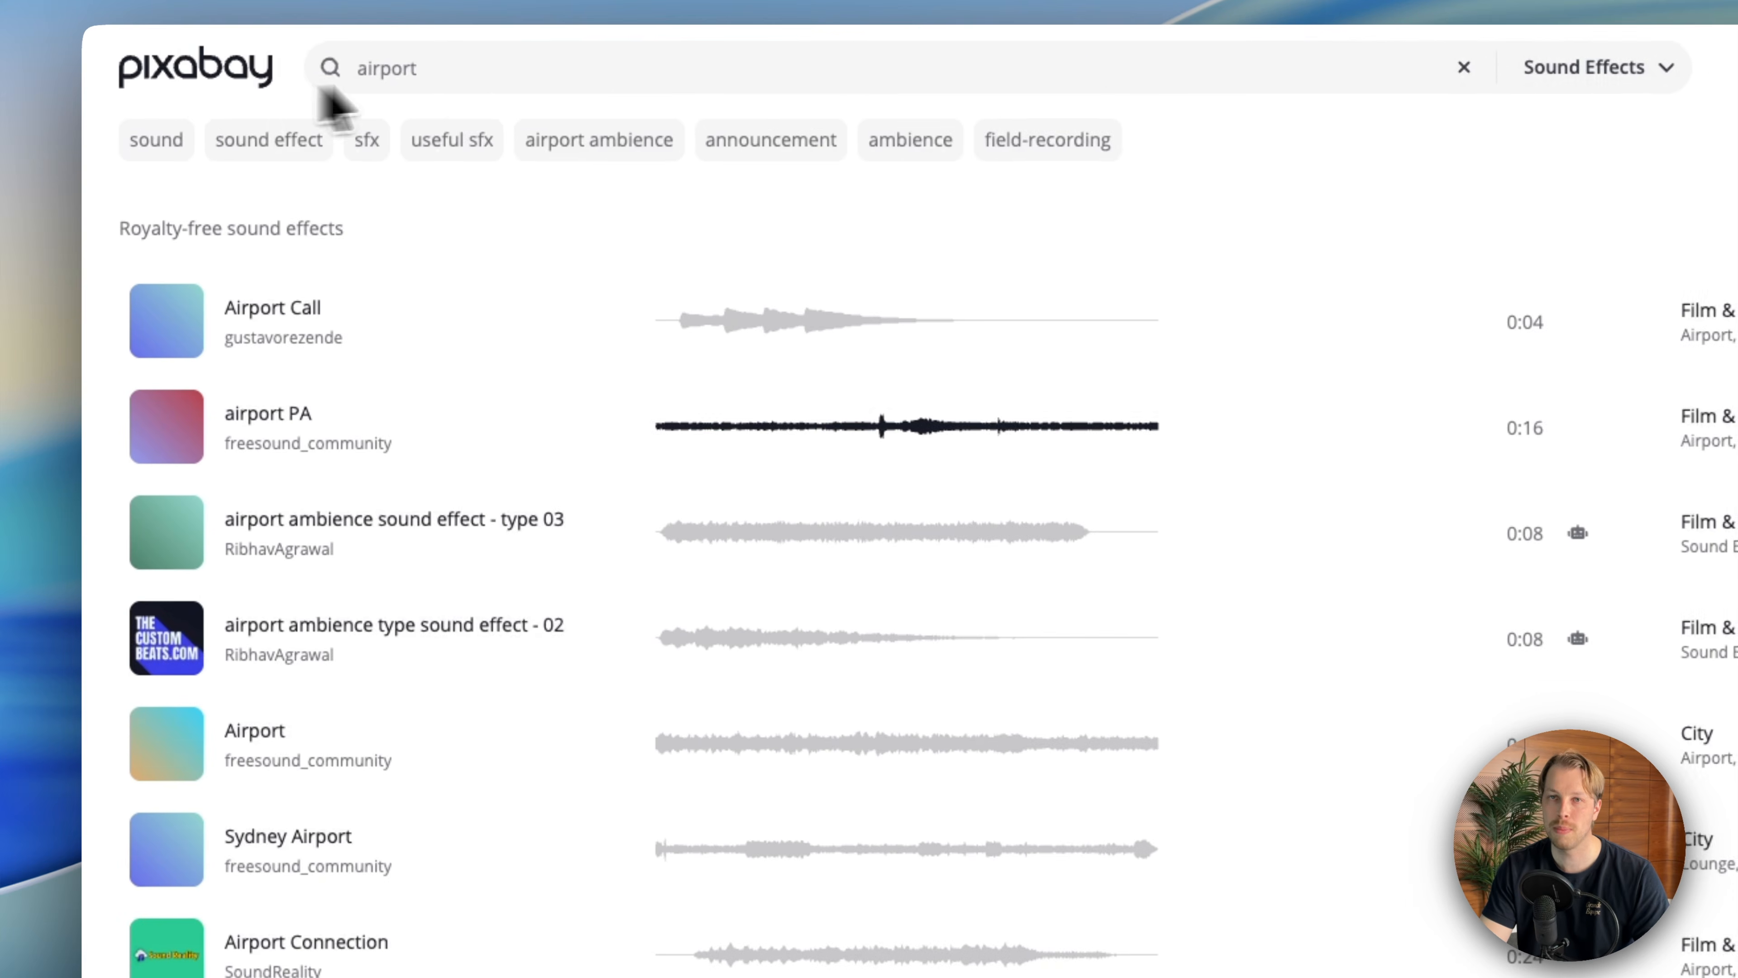
Switch to Pixabay and look through the sound effect search suggestions for "airport"
{"action": "left_click", "coordinate": [353, 78]}
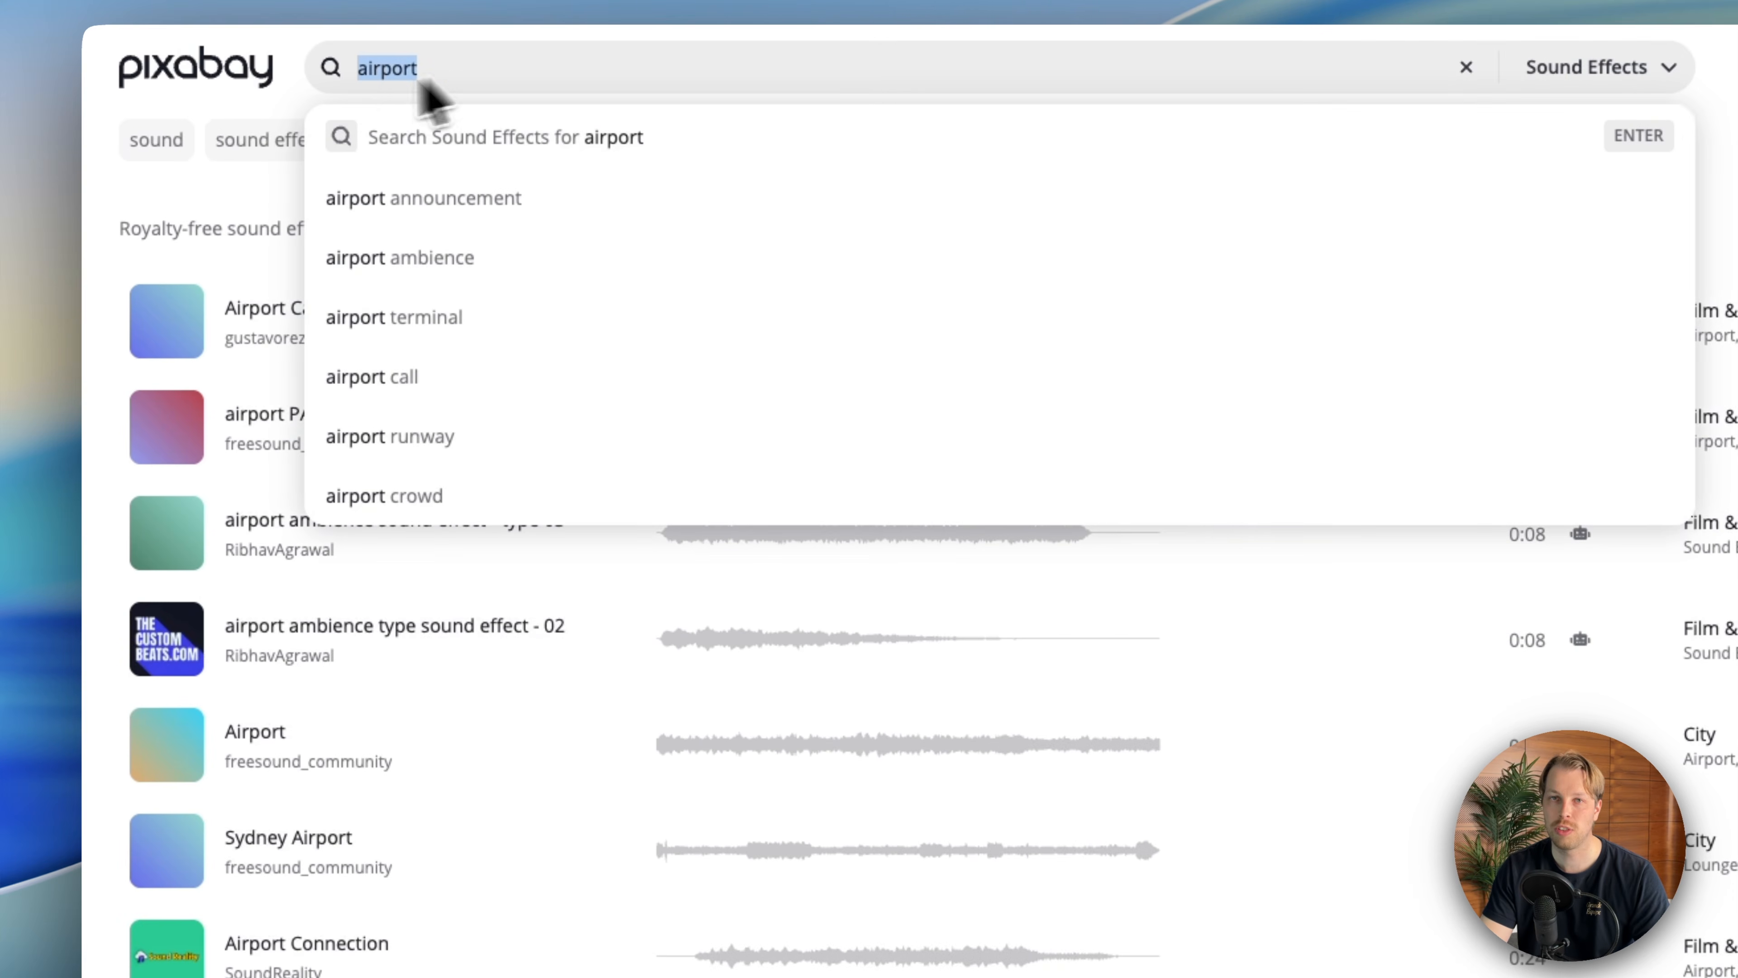
{"action": "left_click", "coordinate": [137, 95]}
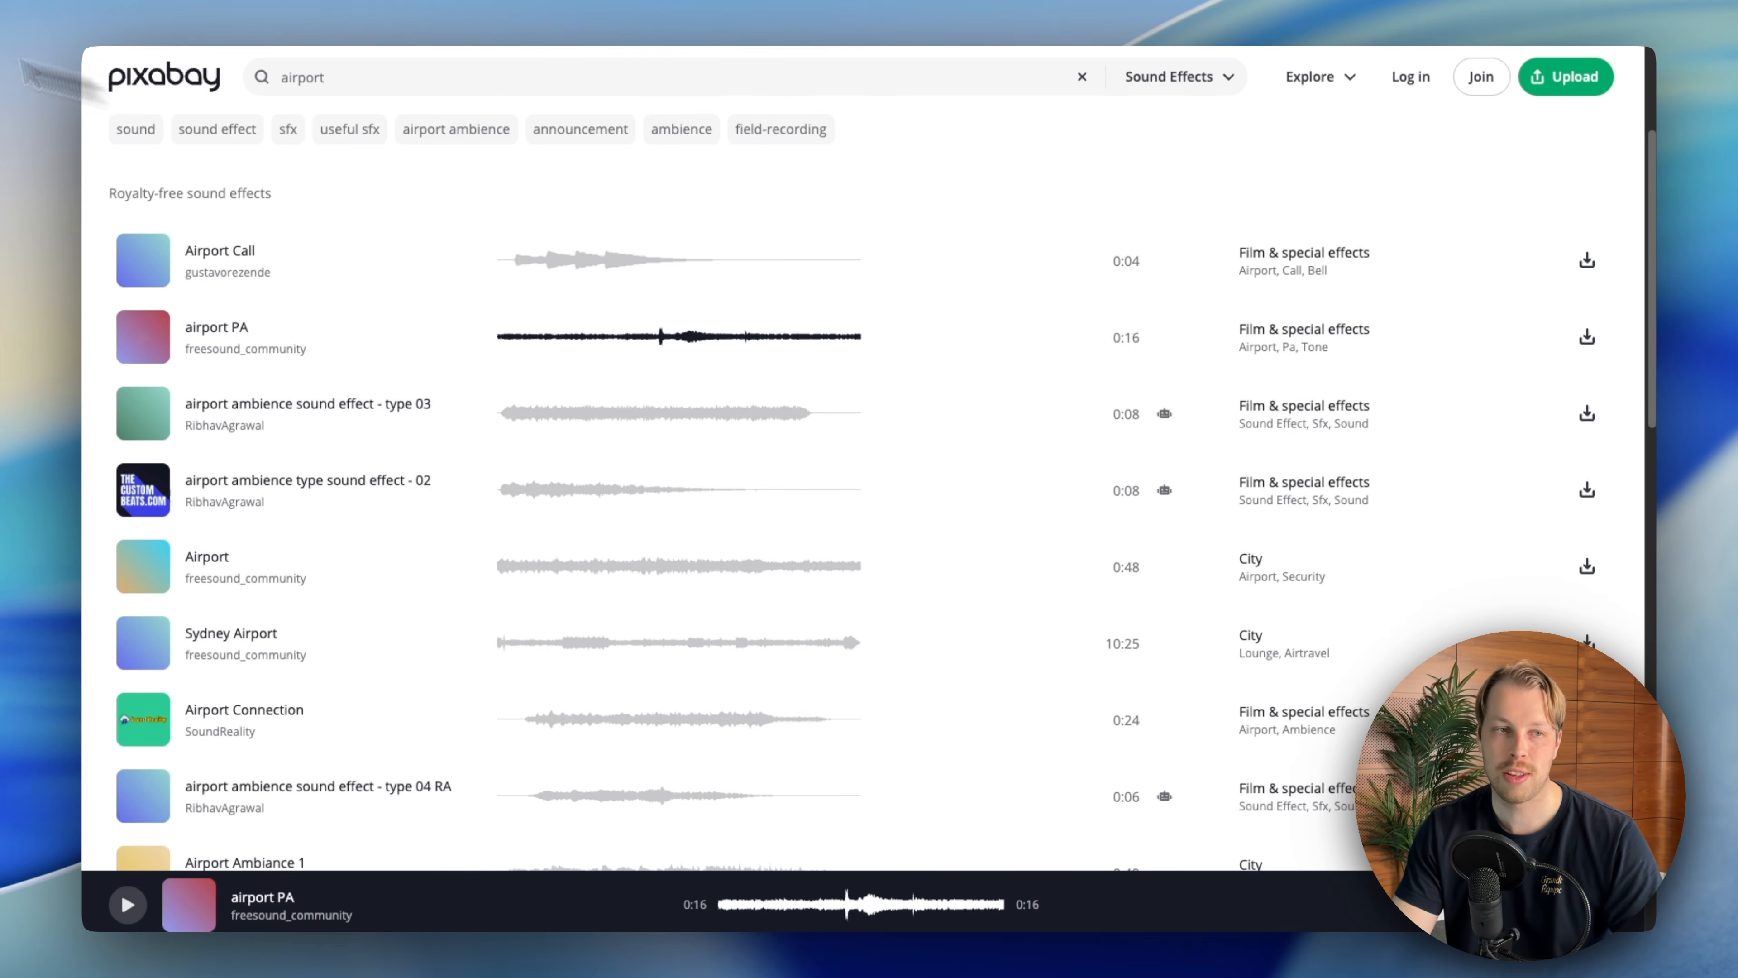
Switch to iMovie and examine the timeline that layers the airport PA sound under the generated video
{"action": "left_click_drag", "start_coordinate": [83, 75], "coordinate": [929, 33]}
{"action": "left_click_drag", "start_coordinate": [1399, 845], "coordinate": [1556, 908]}
{"action": "left_click_drag", "start_coordinate": [1629, 930], "coordinate": [1654, 932]}
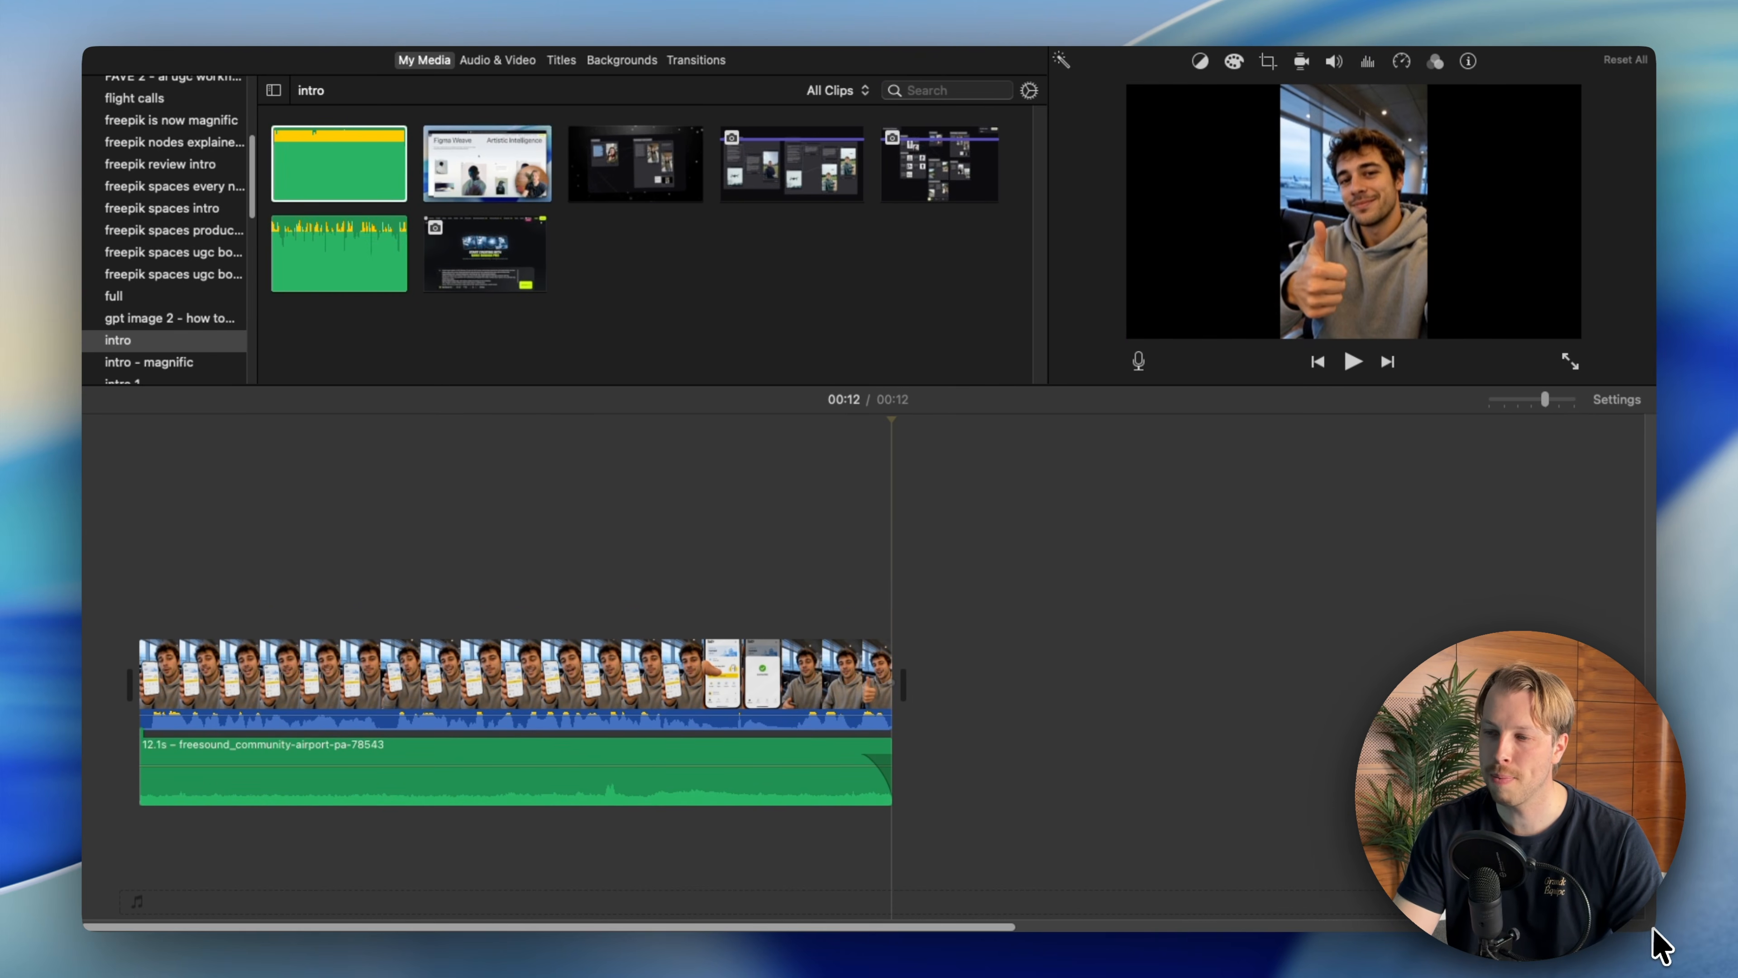
{"action": "left_click_drag", "start_coordinate": [509, 680], "coordinate": [555, 648]}
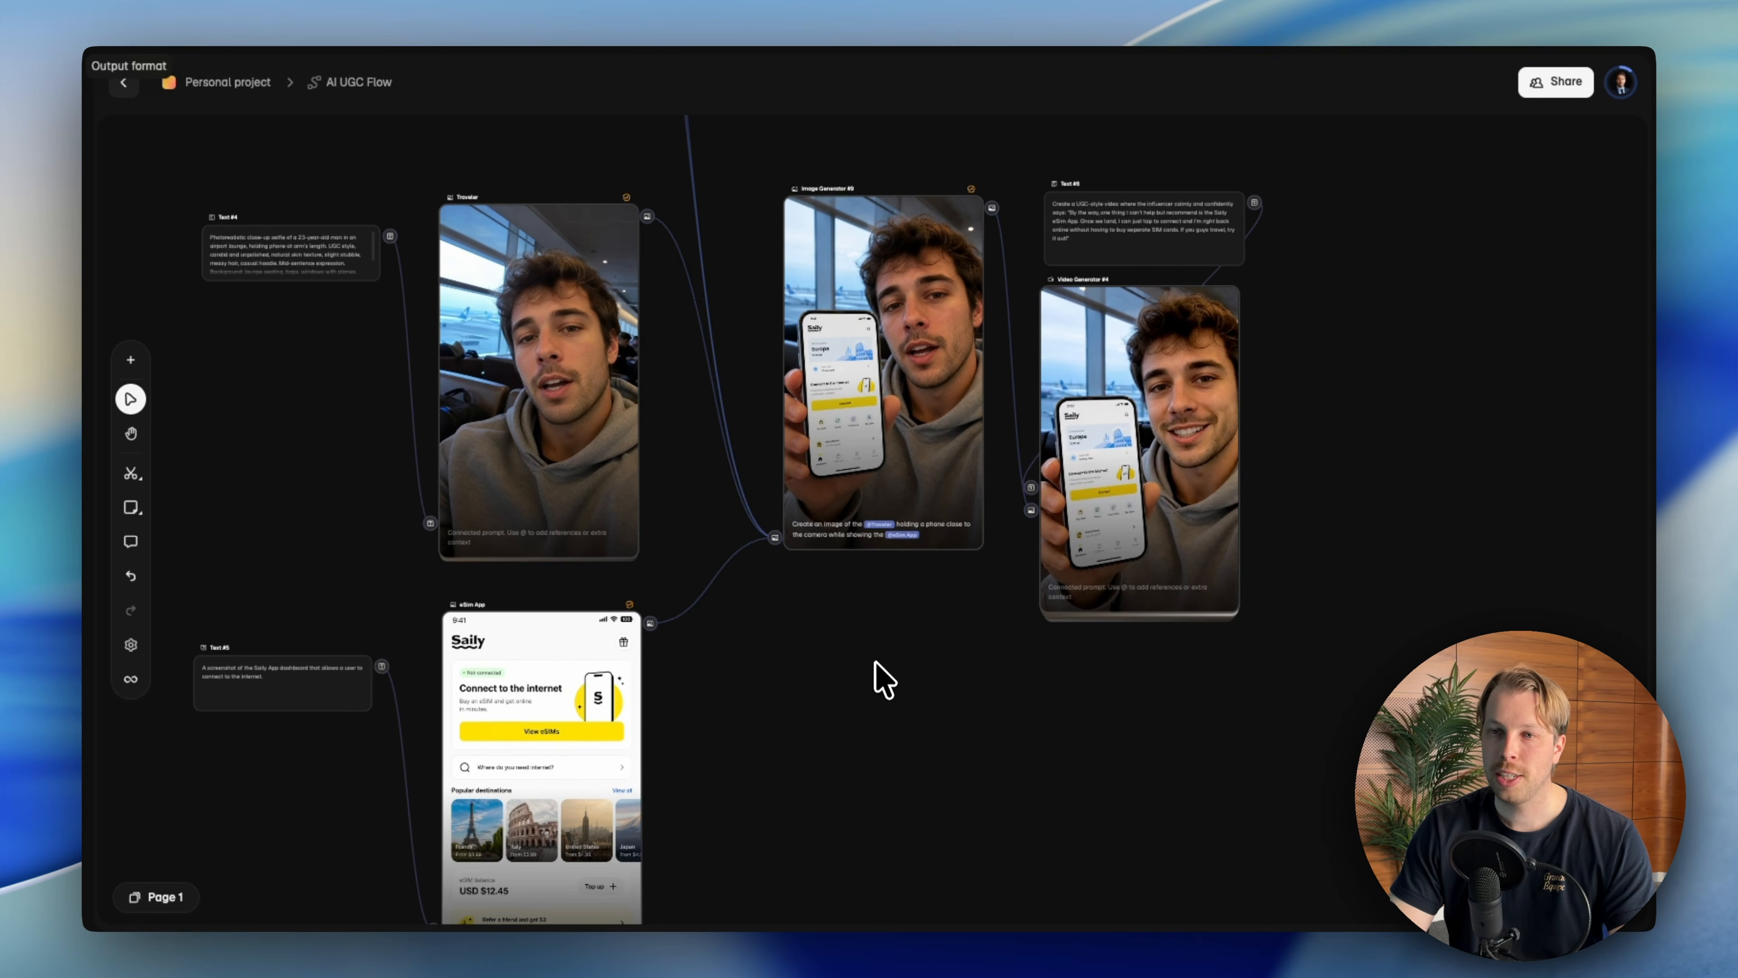
Switch back to the AI UGC Flow canvas and look over the traveler workflow and the earlier Saily influencer workflow
{"action": "scroll", "coordinate": [884, 682], "scroll_direction": "down", "scroll_amount": 2}
{"action": "scroll", "coordinate": [876, 658], "scroll_direction": "up", "scroll_amount": 4}
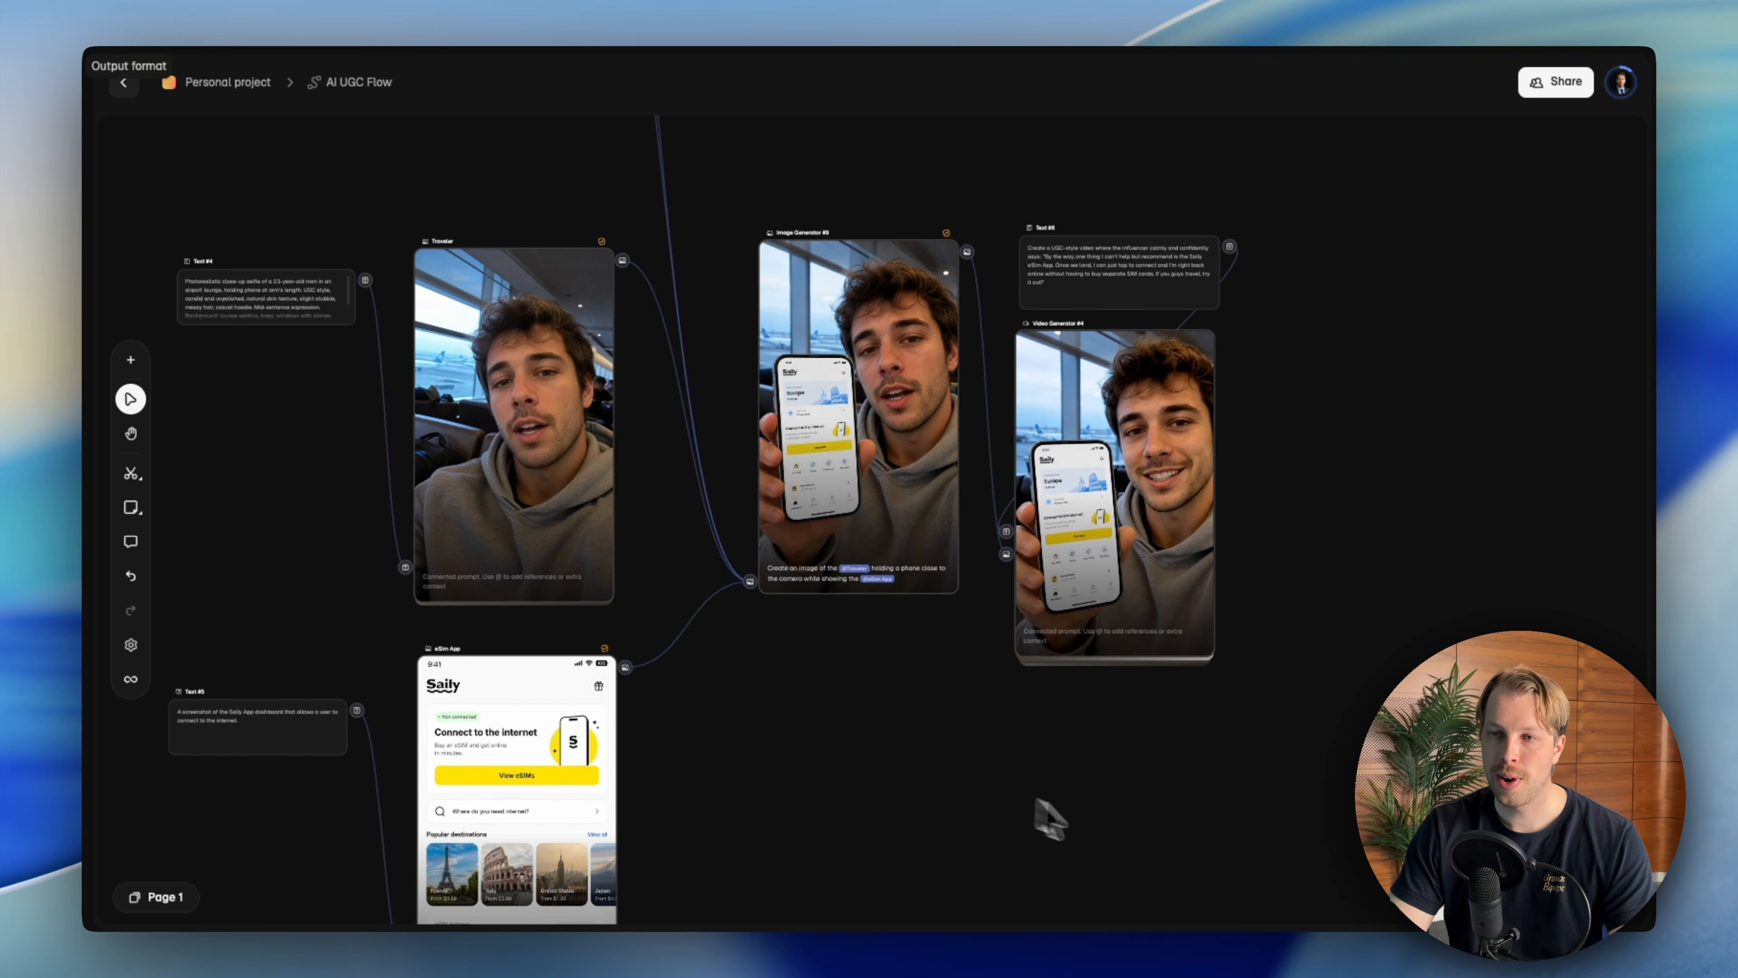
{"action": "scroll", "coordinate": [1064, 794], "scroll_direction": "up", "scroll_amount": 10}
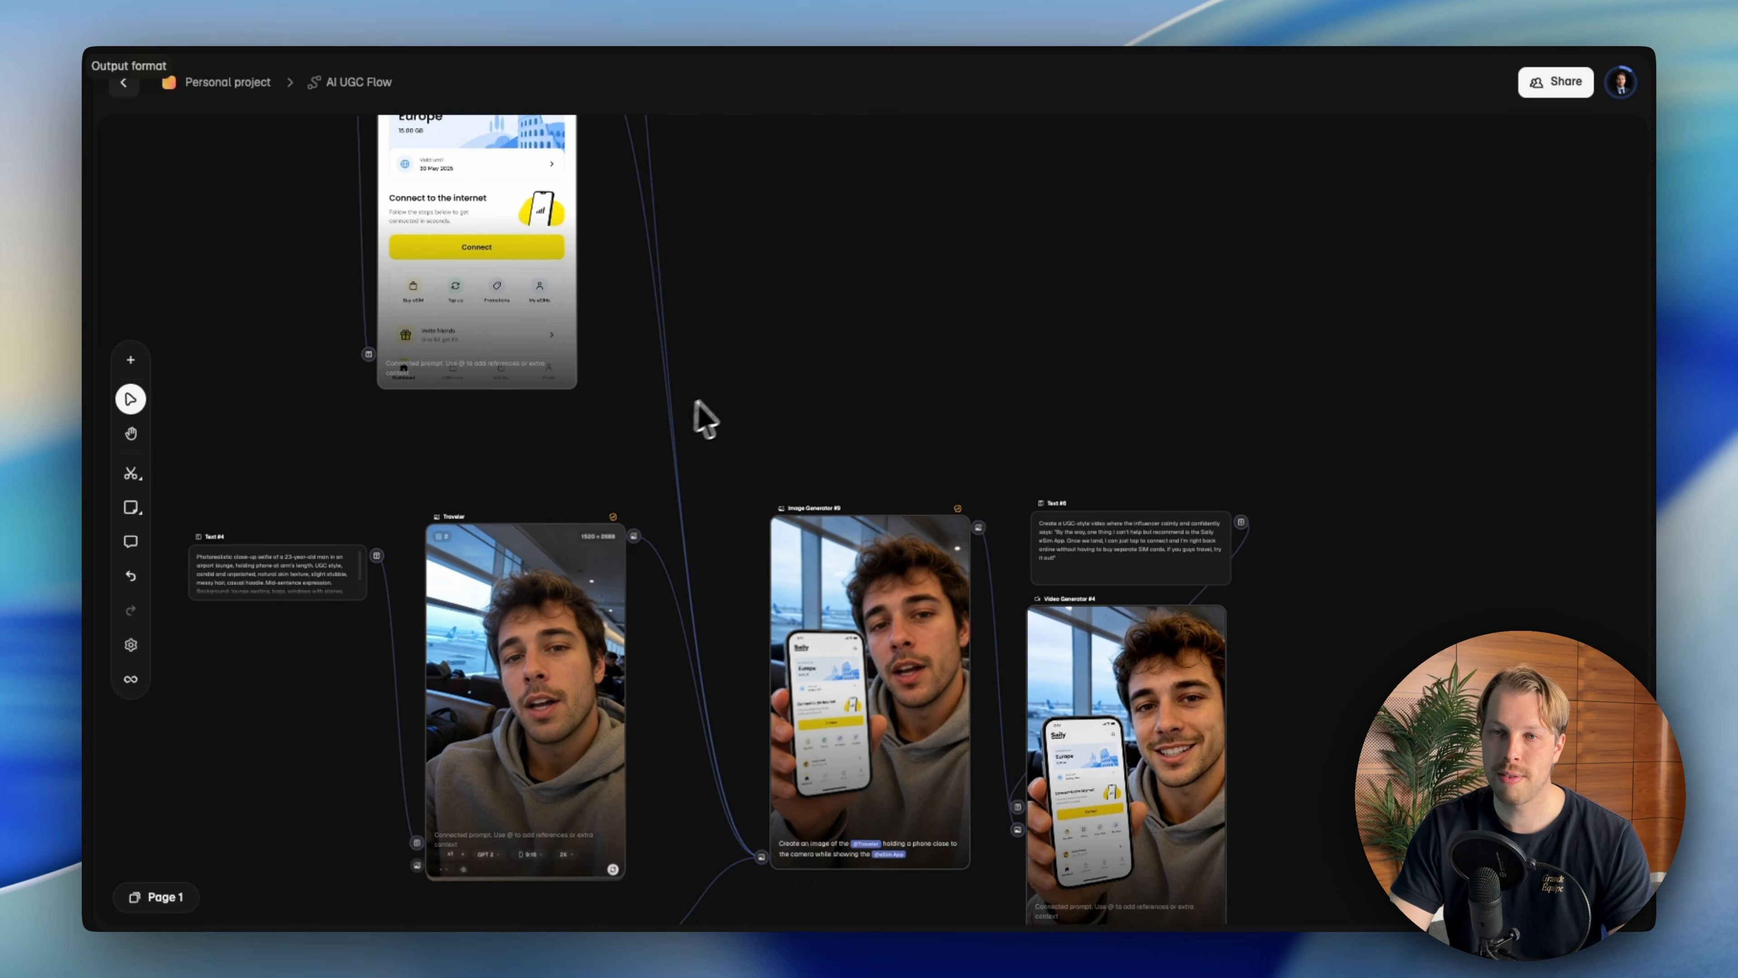
{"action": "scroll", "coordinate": [890, 520], "scroll_direction": "up", "scroll_amount": 8}
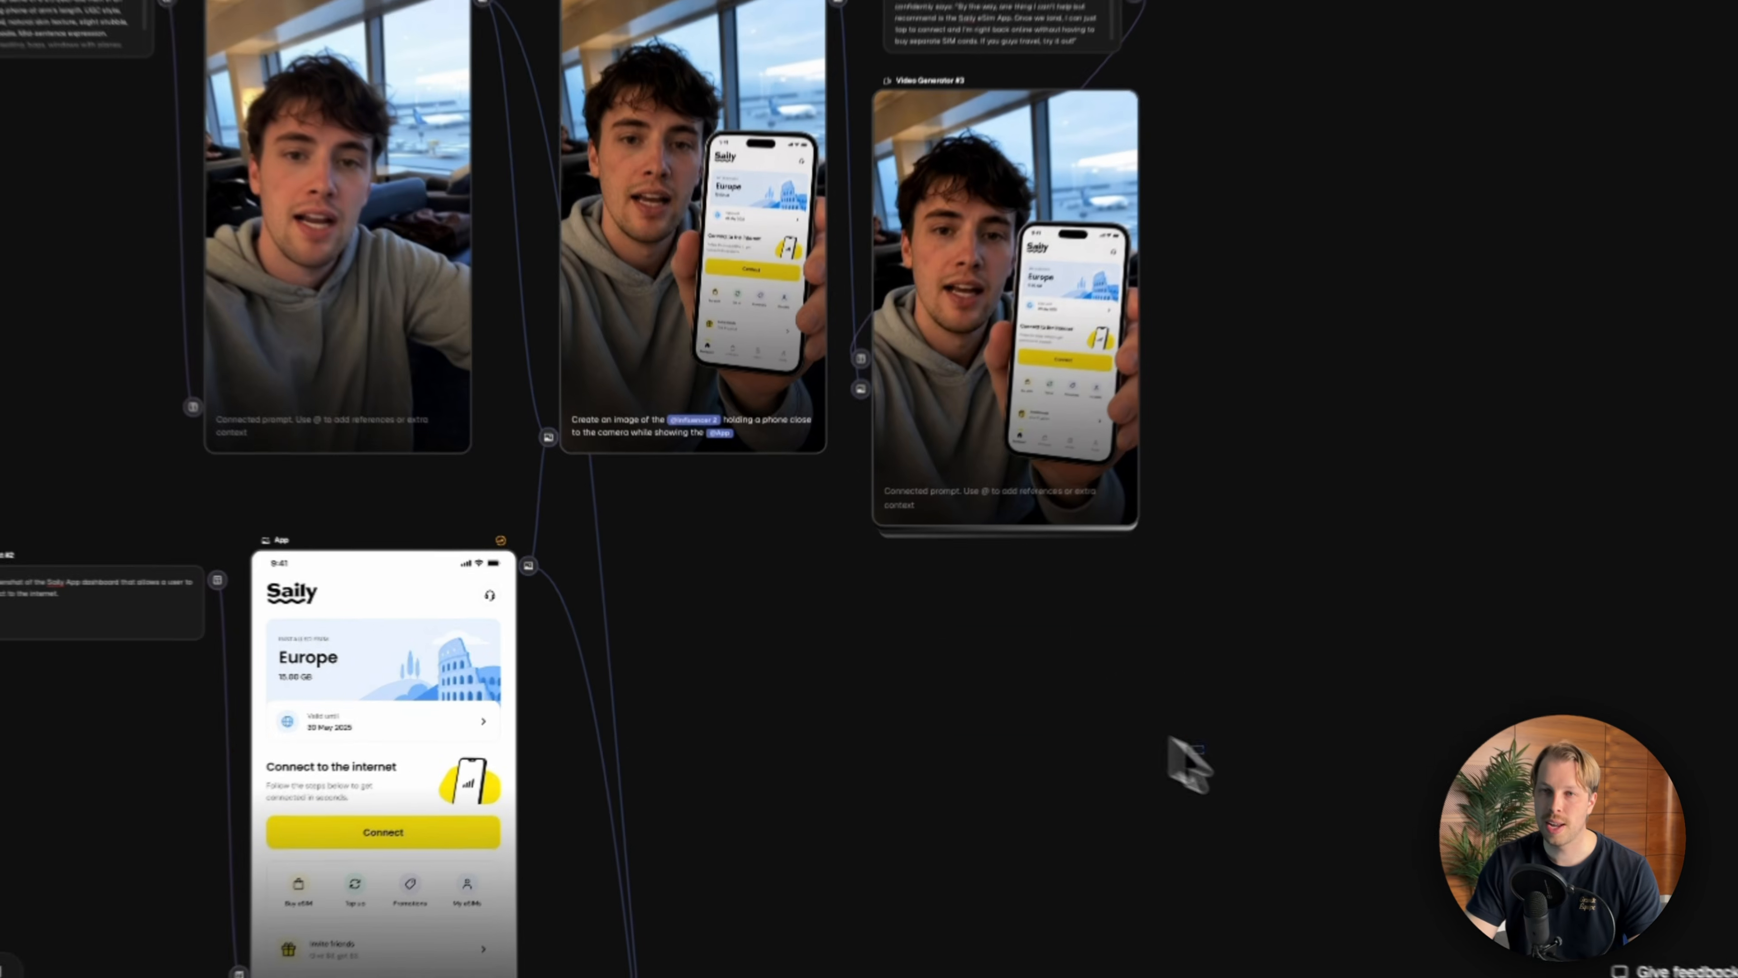
{"action": "scroll", "coordinate": [424, 205], "scroll_direction": "up", "scroll_amount": 3}
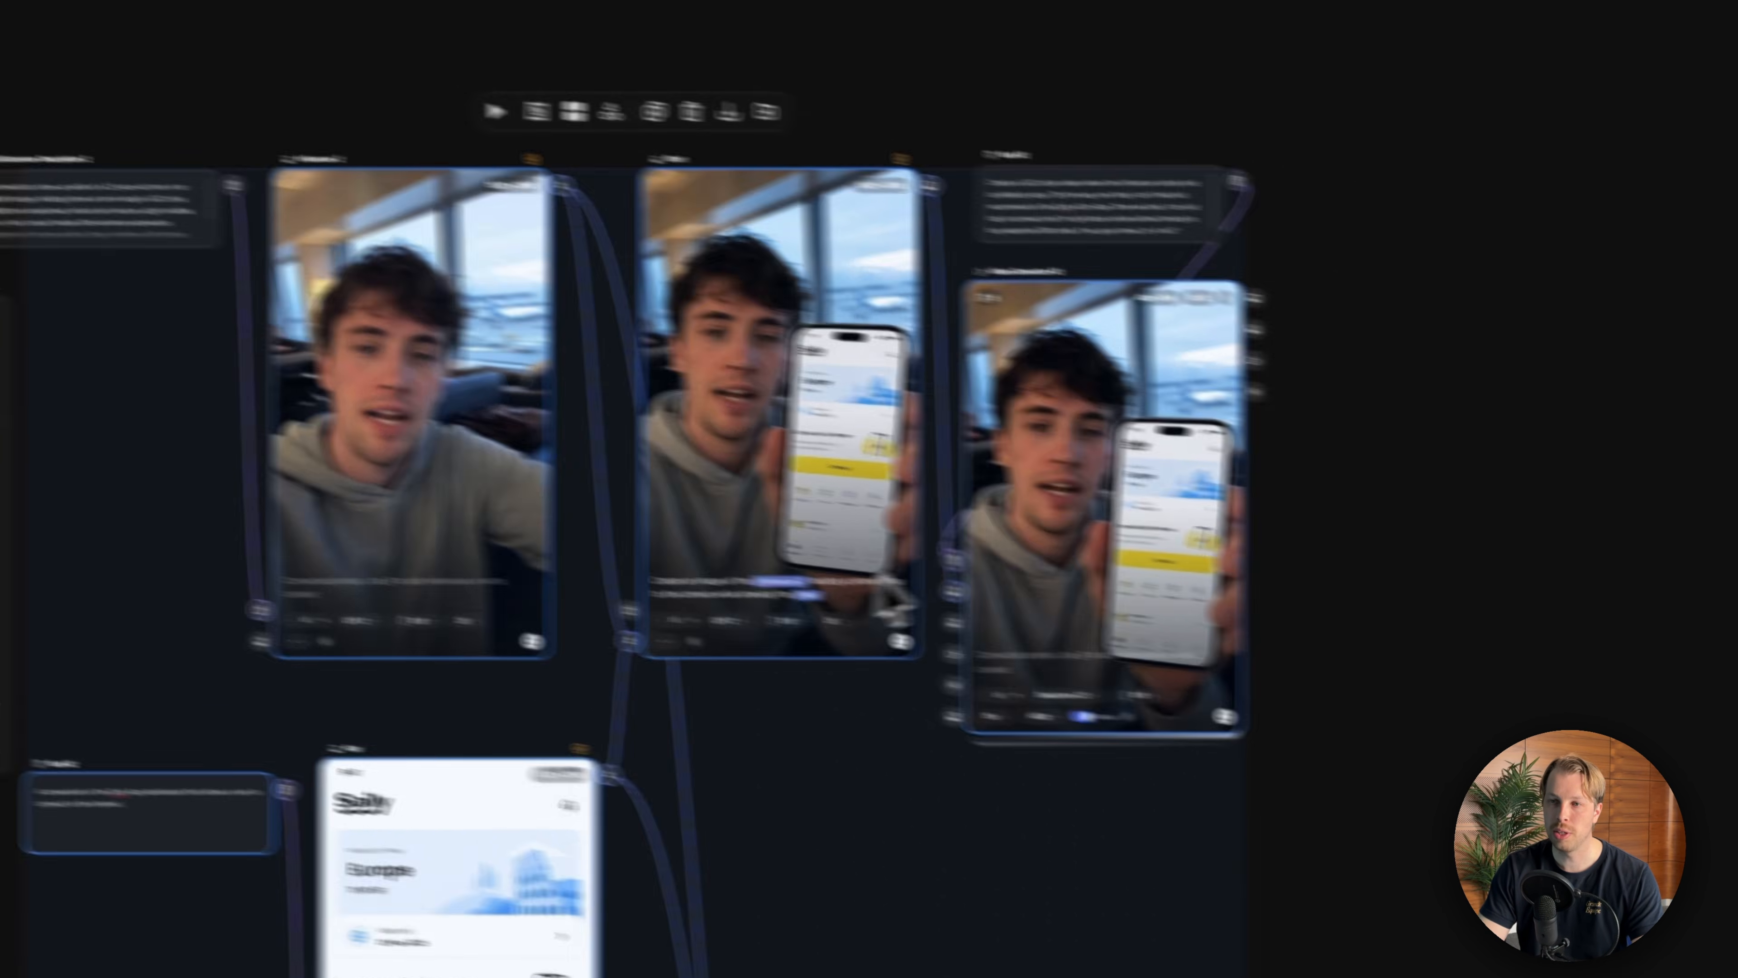
Examine the Skincare UGC workflow, including its start and end frames, and return to the traveler workflow
{"action": "scroll", "coordinate": [901, 380], "scroll_direction": "up", "scroll_amount": 6}
{"action": "scroll", "coordinate": [902, 384], "scroll_direction": "up", "scroll_amount": 9}
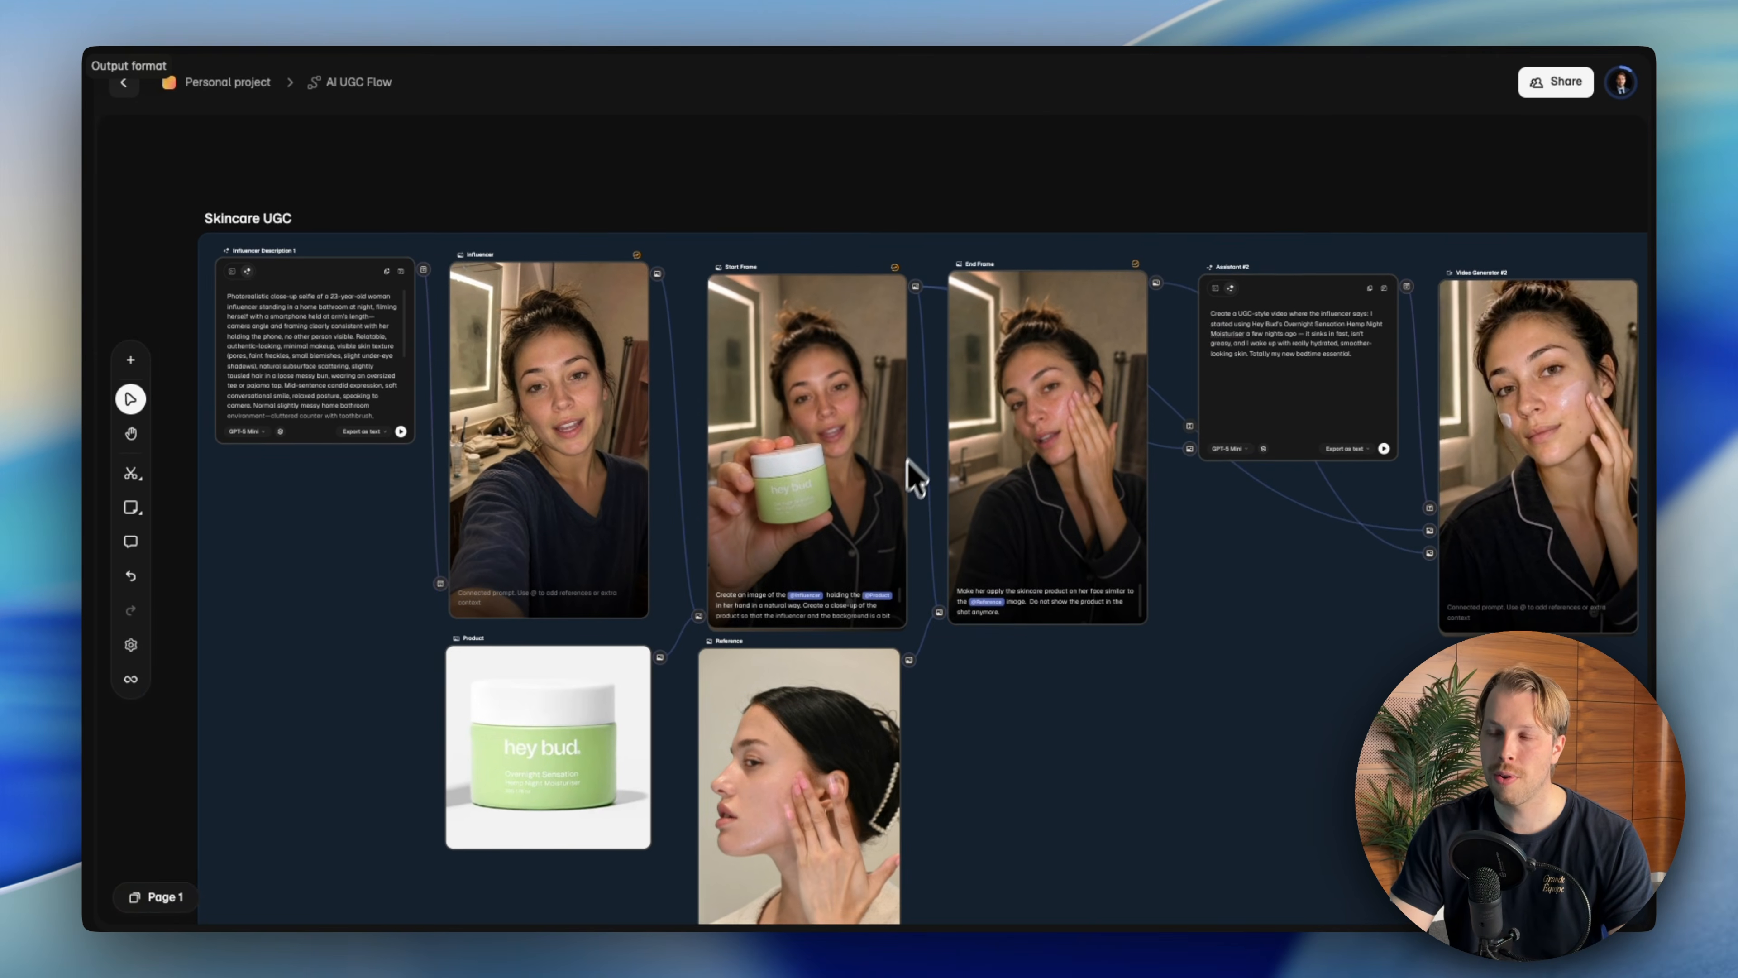
{"action": "scroll", "coordinate": [908, 463], "scroll_direction": "down", "scroll_amount": 1}
{"action": "scroll", "coordinate": [908, 463], "scroll_direction": "right", "scroll_amount": 1}
{"action": "scroll", "coordinate": [916, 504], "scroll_direction": "down", "scroll_amount": 3}
{"action": "scroll", "coordinate": [916, 505], "scroll_direction": "right", "scroll_amount": 3}
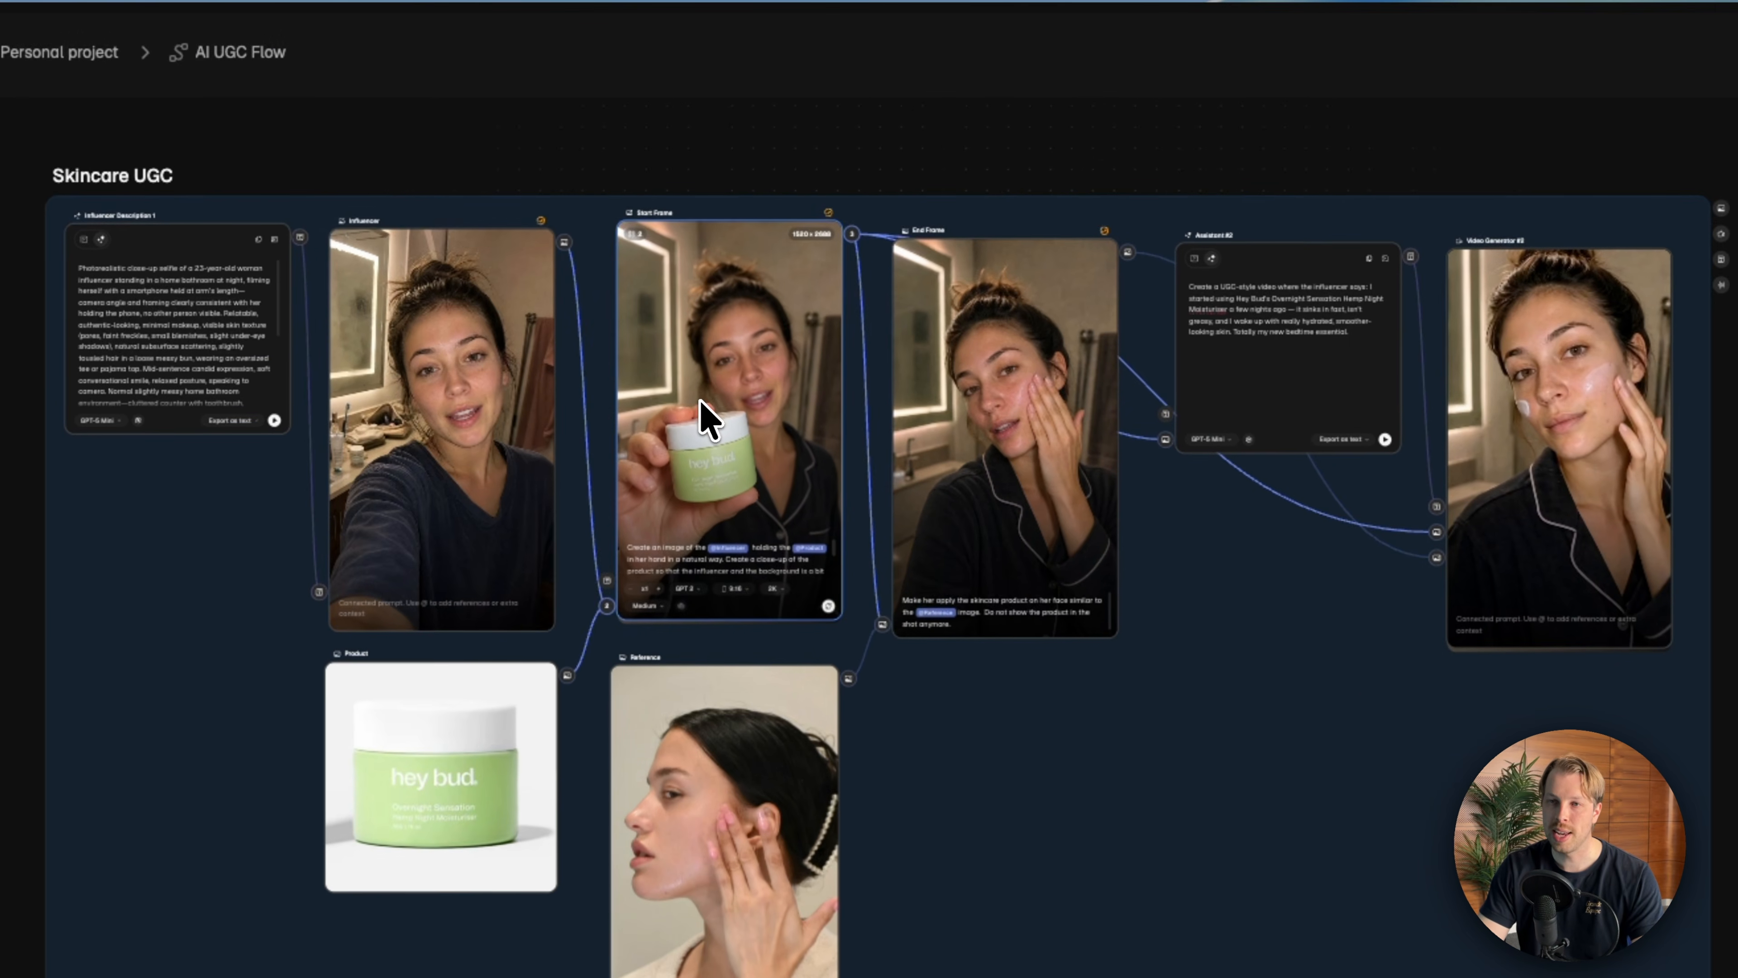
{"action": "left_click", "coordinate": [996, 436]}
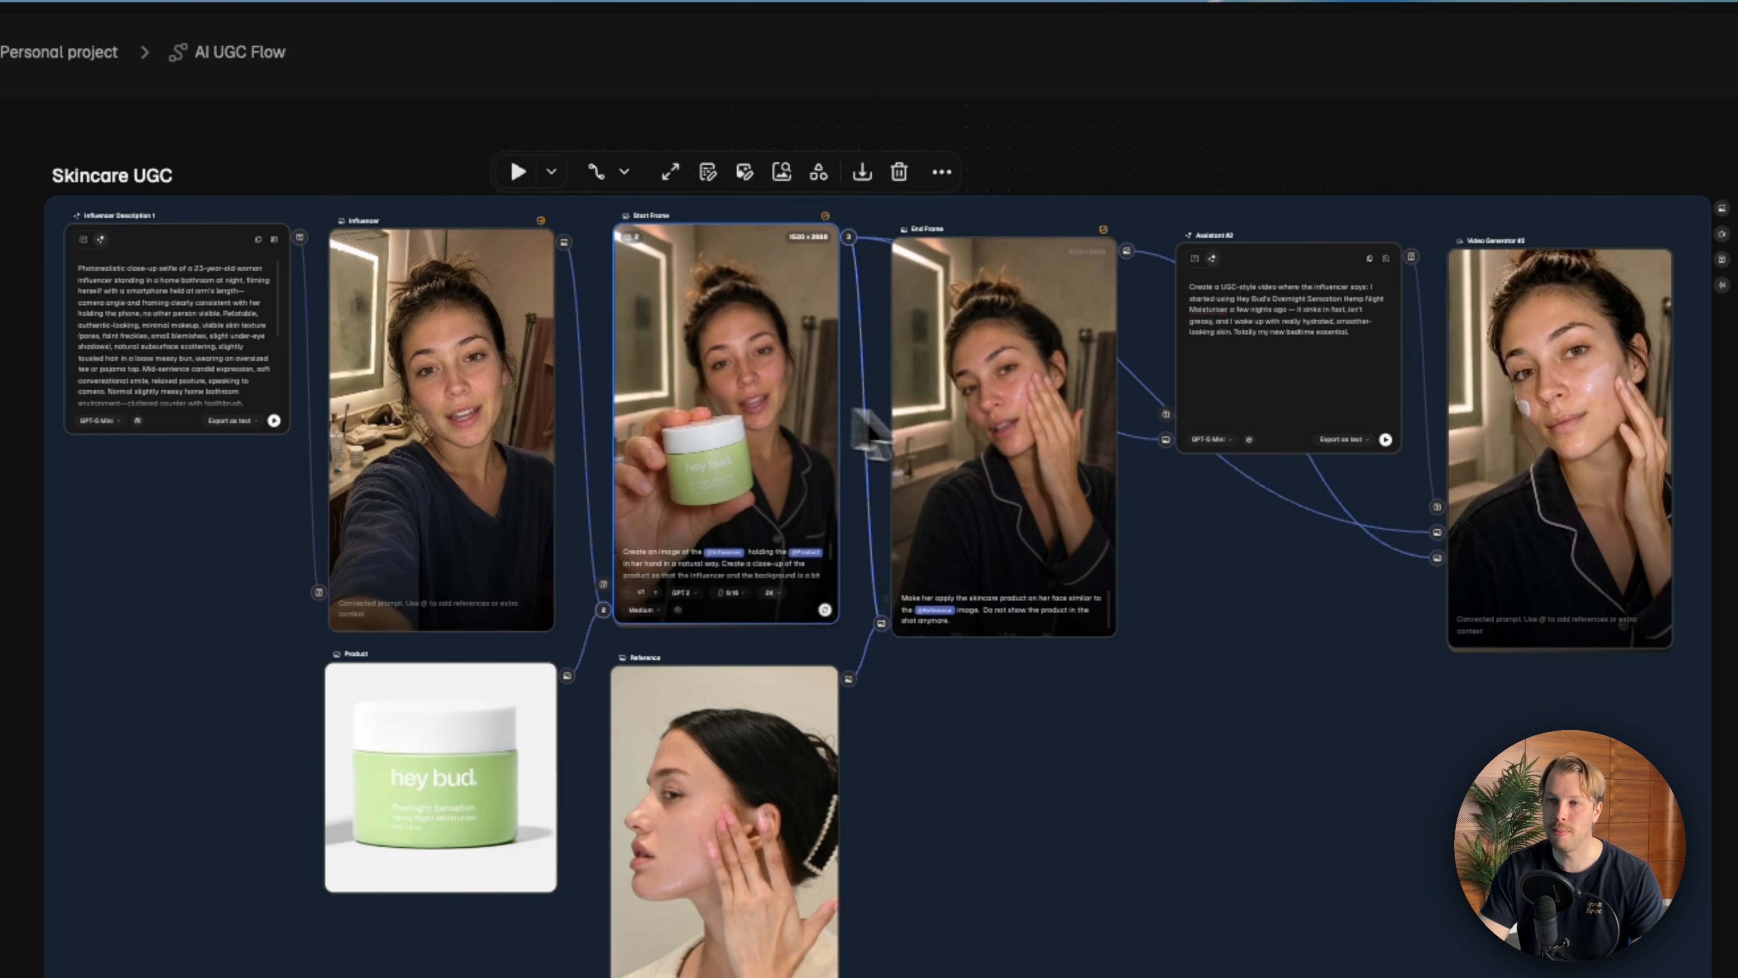
{"action": "left_click", "coordinate": [1054, 431]}
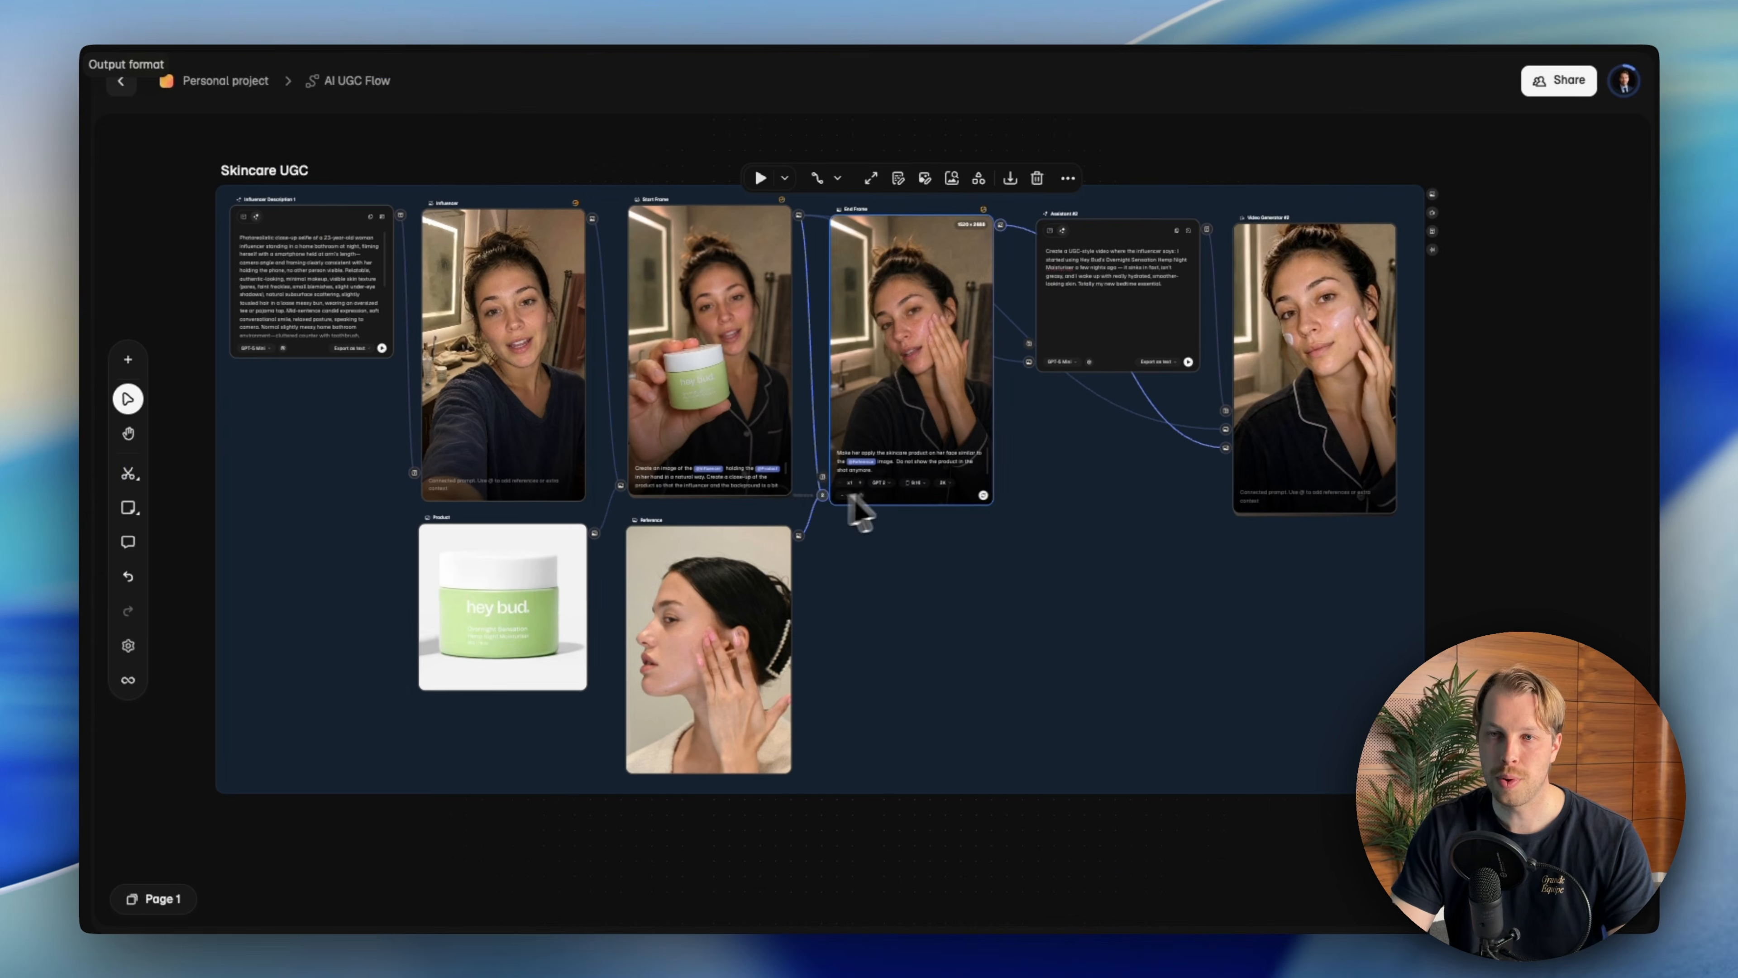
{"action": "scroll", "coordinate": [958, 583], "scroll_direction": "down", "scroll_amount": 10}
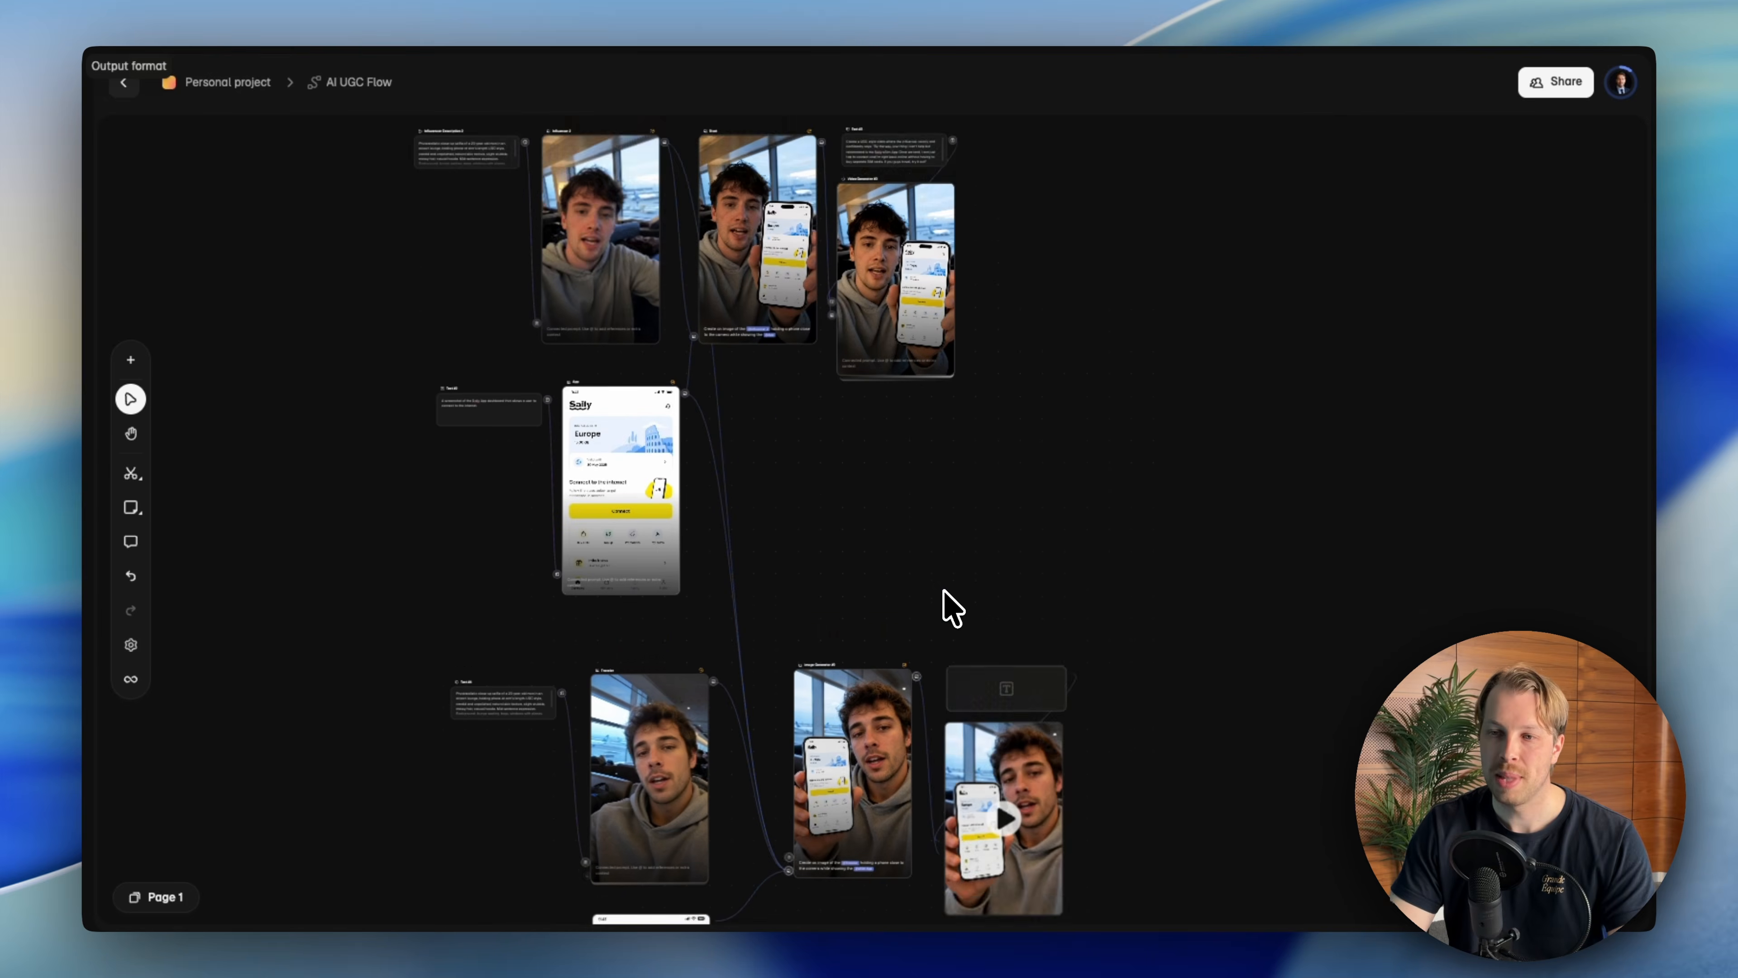
{"action": "scroll", "coordinate": [951, 608], "scroll_direction": "down", "scroll_amount": 5}
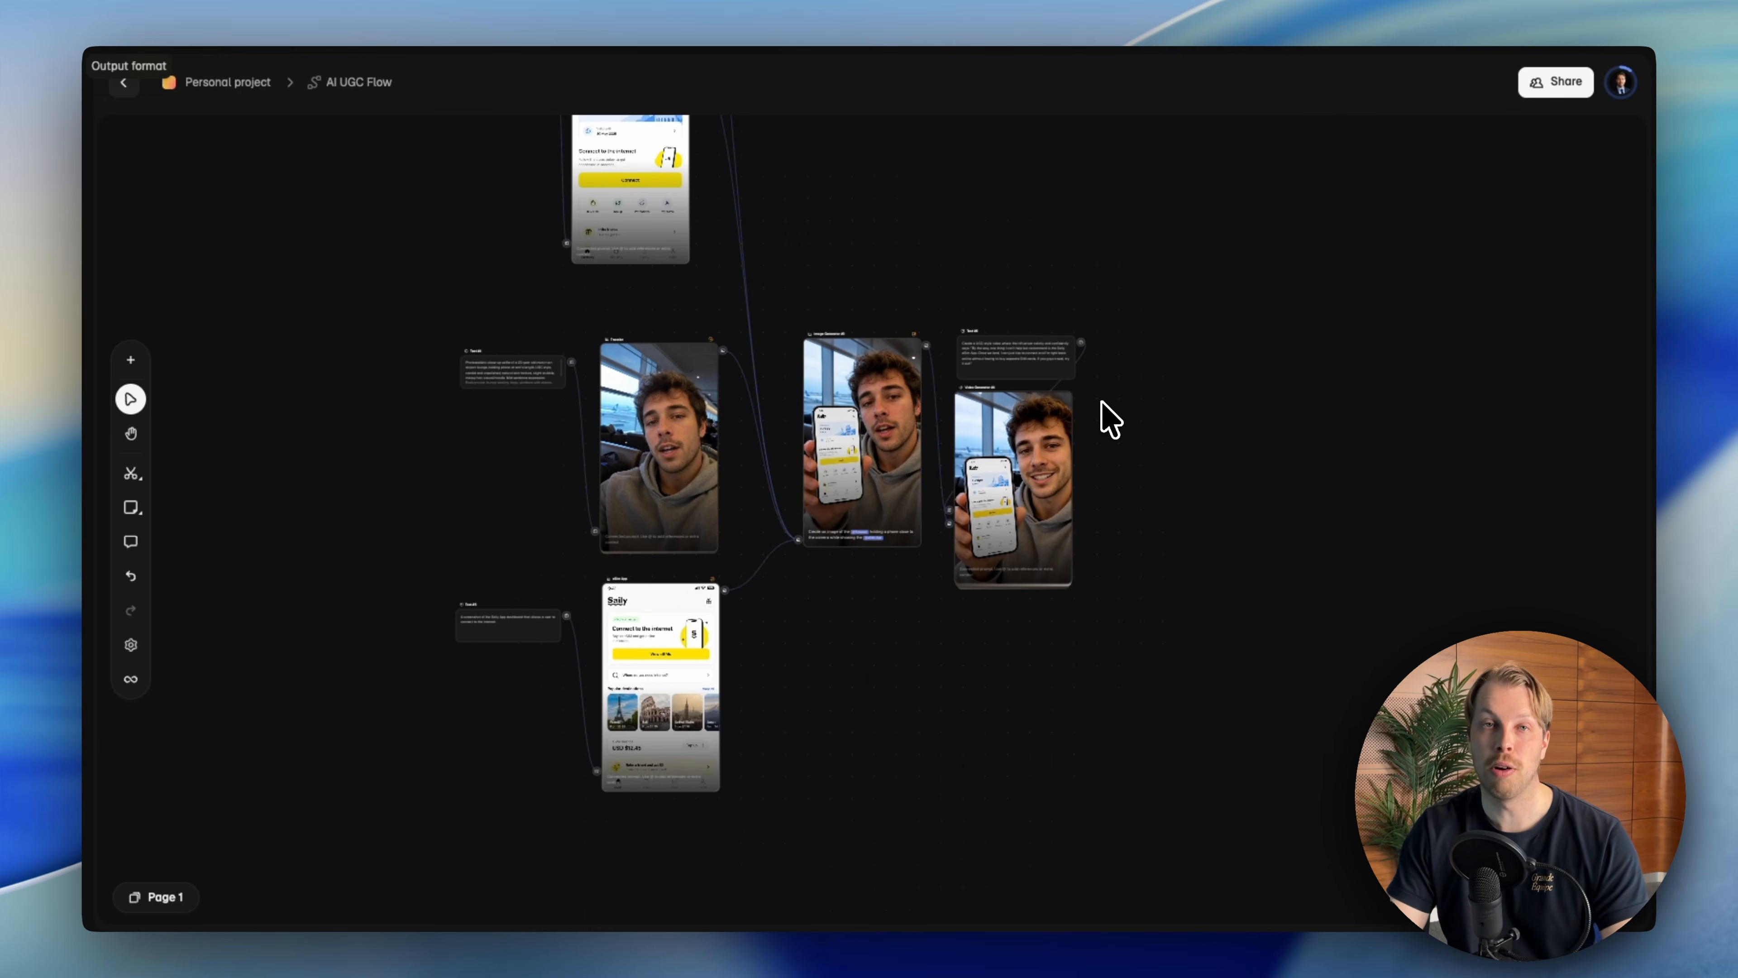